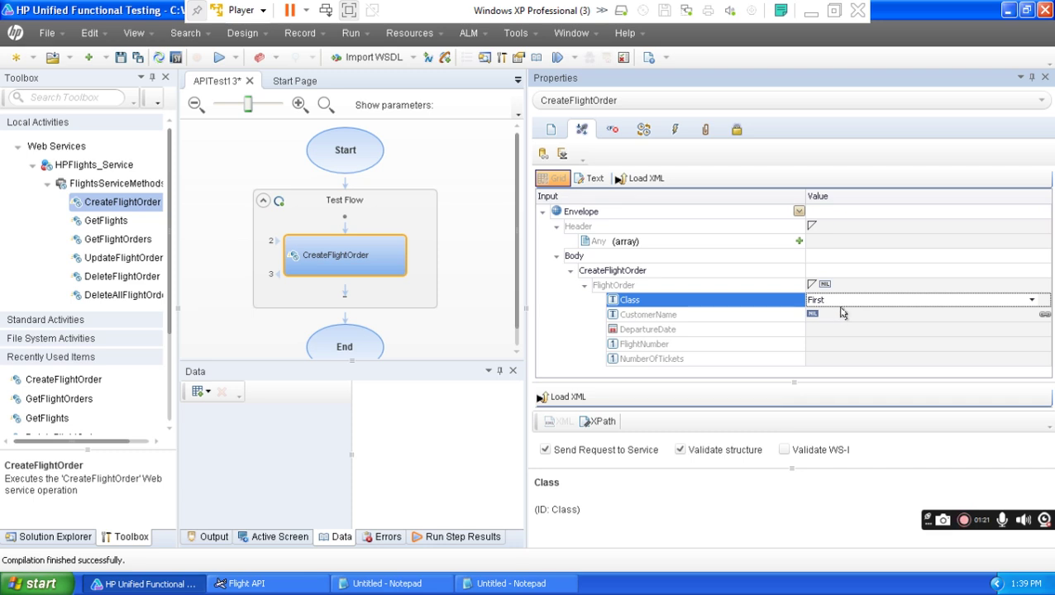
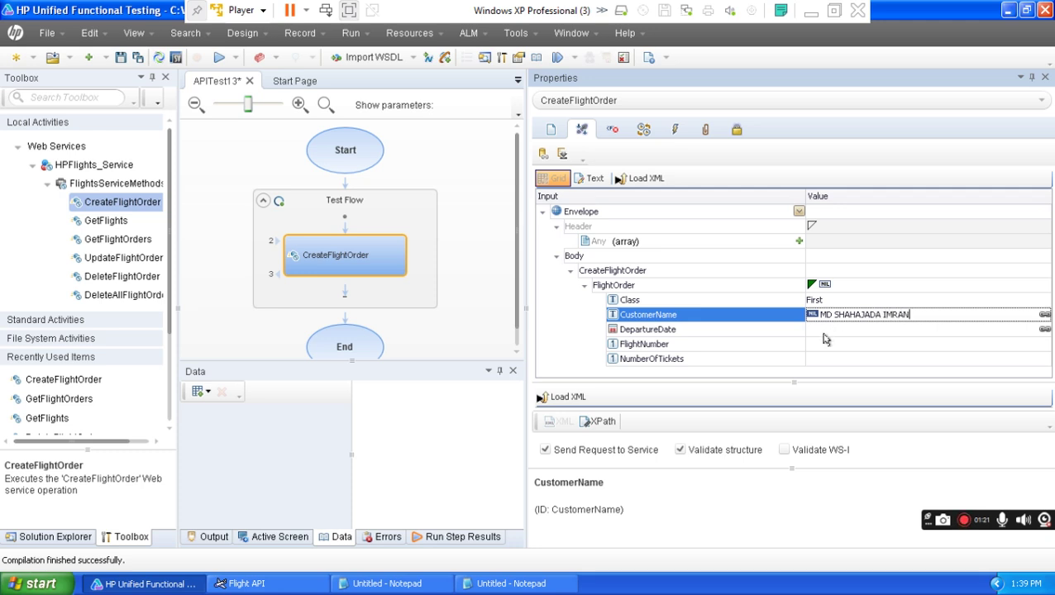
Enter the customer's name and set CreateFlightOrder's DepartureDate to 10/29/2024 from the calendar.
{"action": "left_click", "coordinate": [825, 330]}
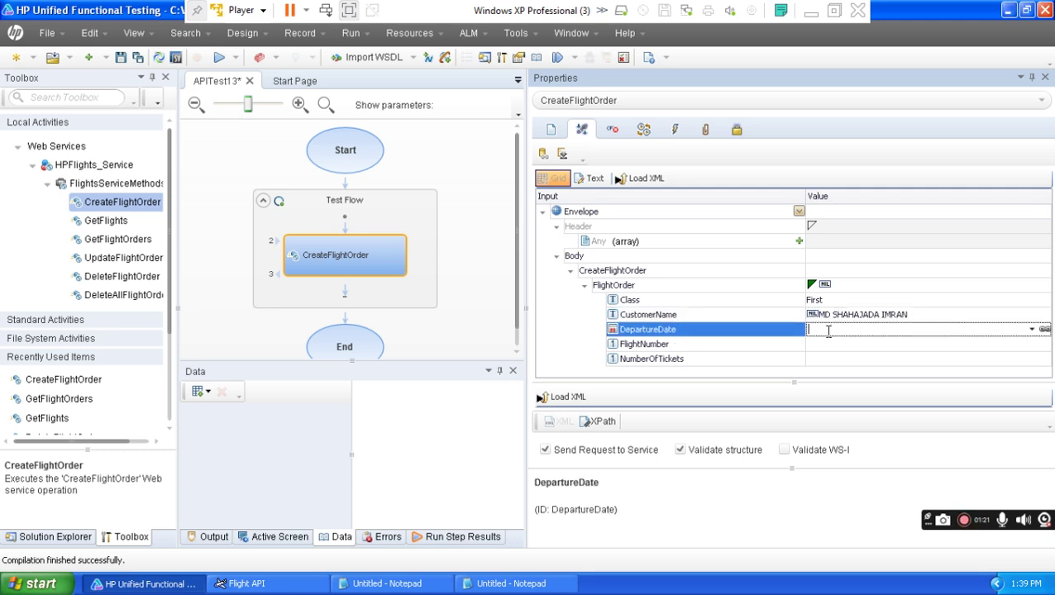
{"action": "left_click", "coordinate": [1031, 330]}
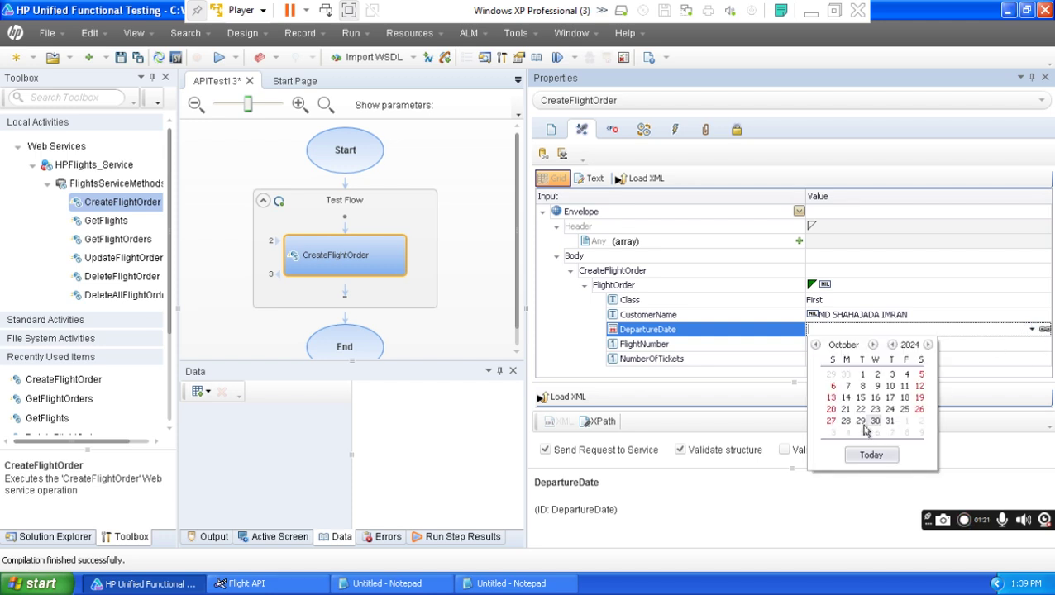
{"action": "left_click", "coordinate": [860, 421]}
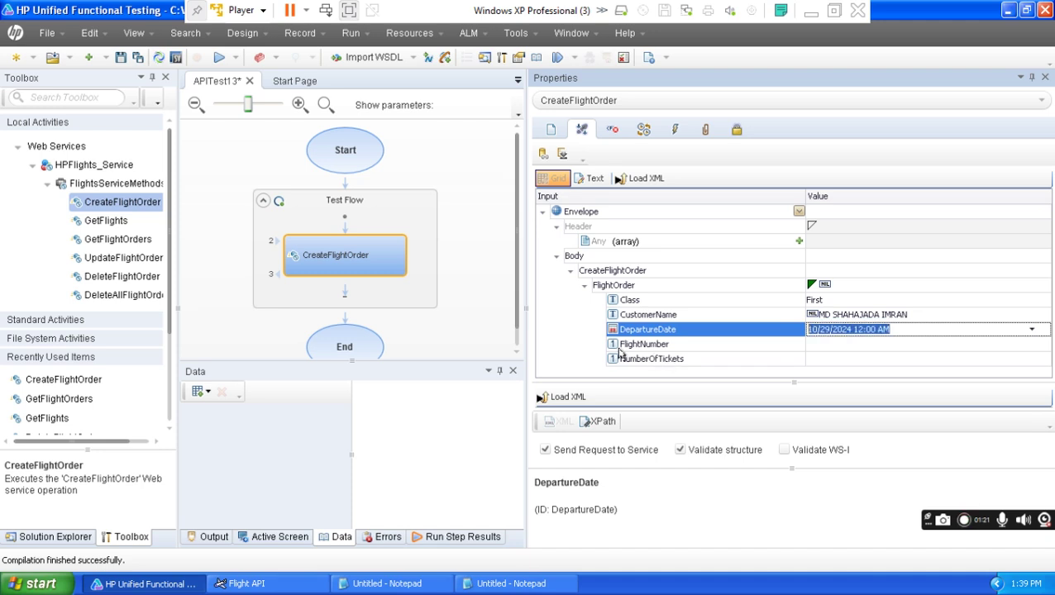
{"action": "left_click", "coordinate": [817, 344]}
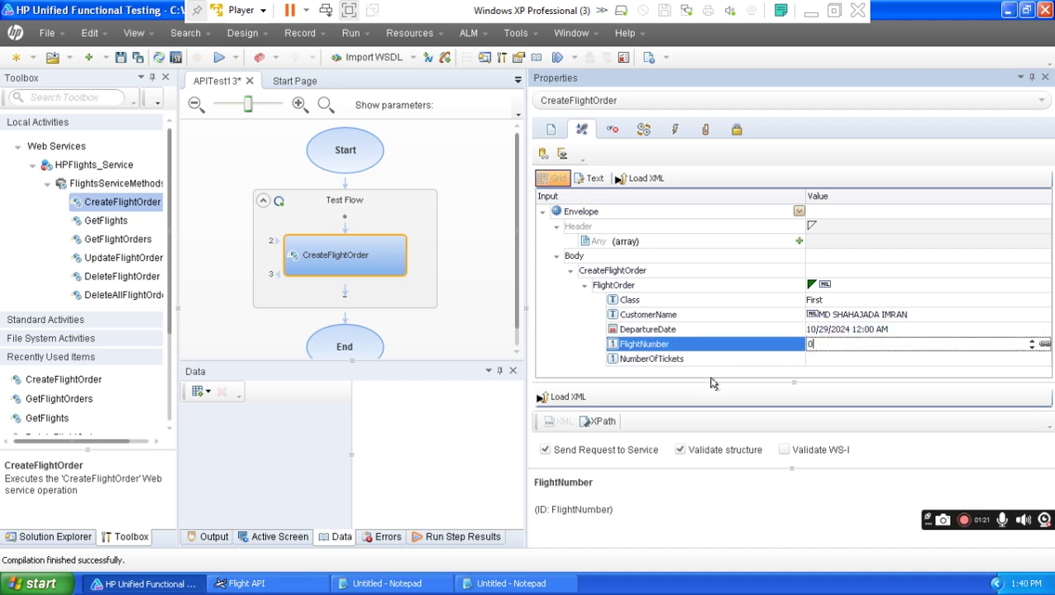
{"action": "left_click", "coordinate": [403, 576]}
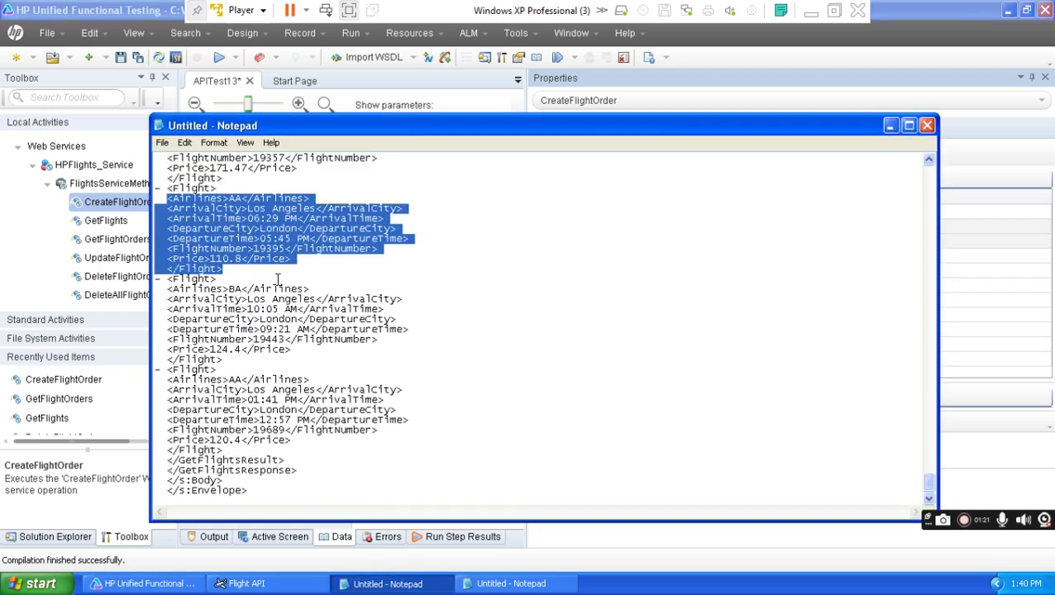
Copy flight number 19395 from the Notepad response into the FlightNumber value.
{"action": "left_click", "coordinate": [275, 259]}
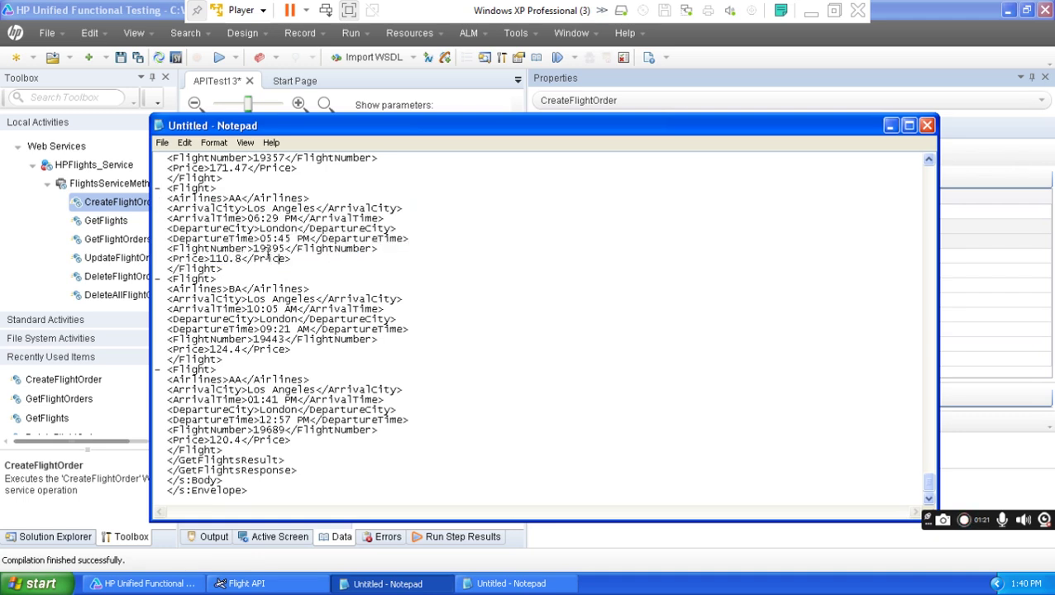
{"action": "left_click_drag", "start_coordinate": [253, 250], "coordinate": [291, 252]}
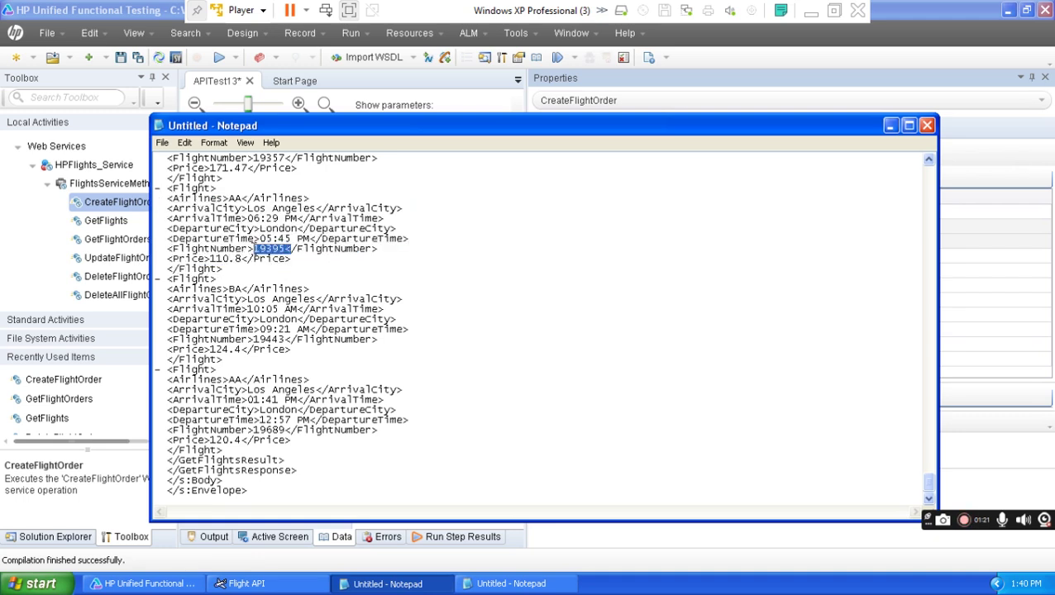
{"action": "left_click", "coordinate": [890, 125]}
{"action": "left_click", "coordinate": [823, 344]}
{"action": "type", "text": "1,939,395"}
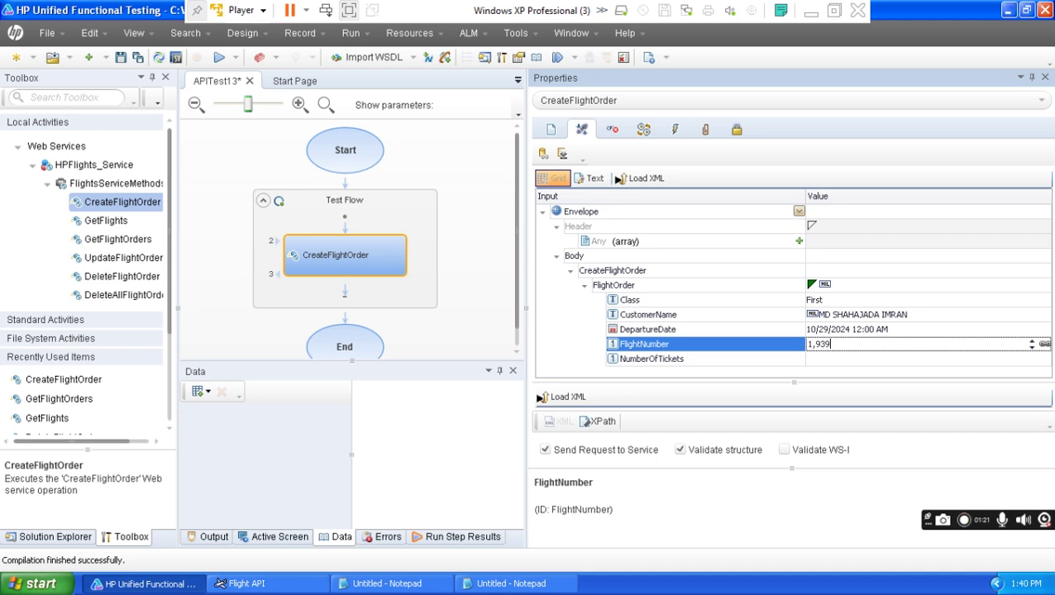
{"action": "left_click", "coordinate": [811, 347]}
Set NumberOfTickets to 2 and check the saved order and flight search responses.
{"action": "left_click", "coordinate": [828, 360]}
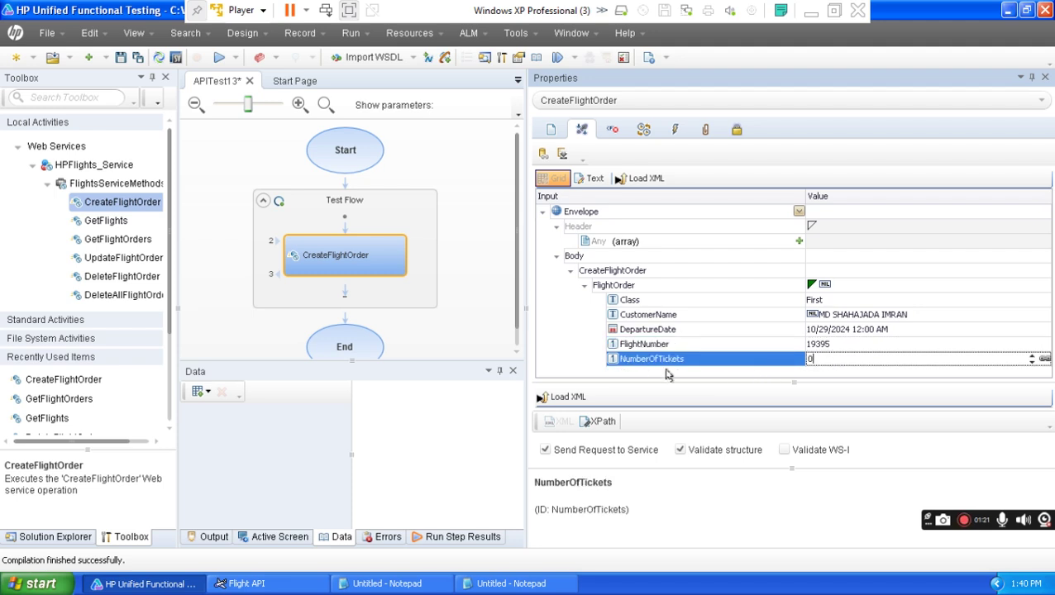
{"action": "key", "text": "BackSpace"}
{"action": "type", "text": "2"}
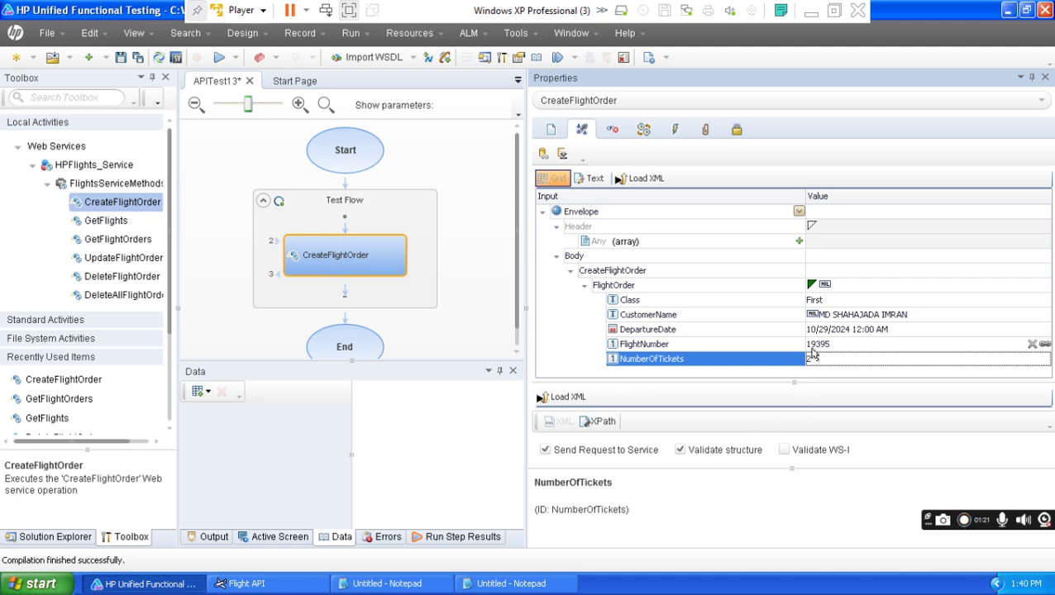
{"action": "left_click", "coordinate": [507, 584]}
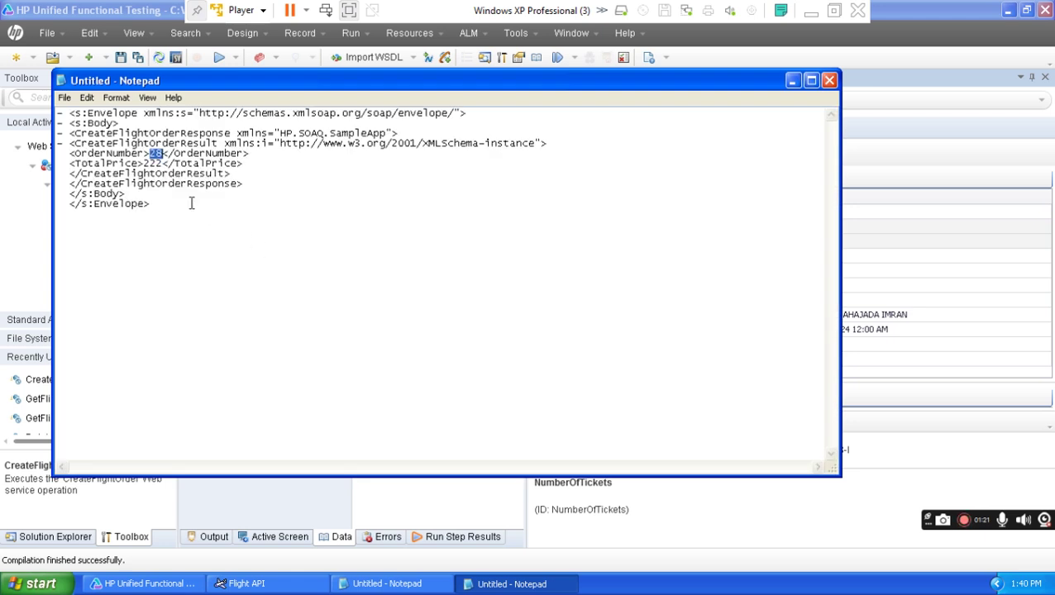
{"action": "left_click", "coordinate": [793, 80]}
{"action": "left_click", "coordinate": [397, 583]}
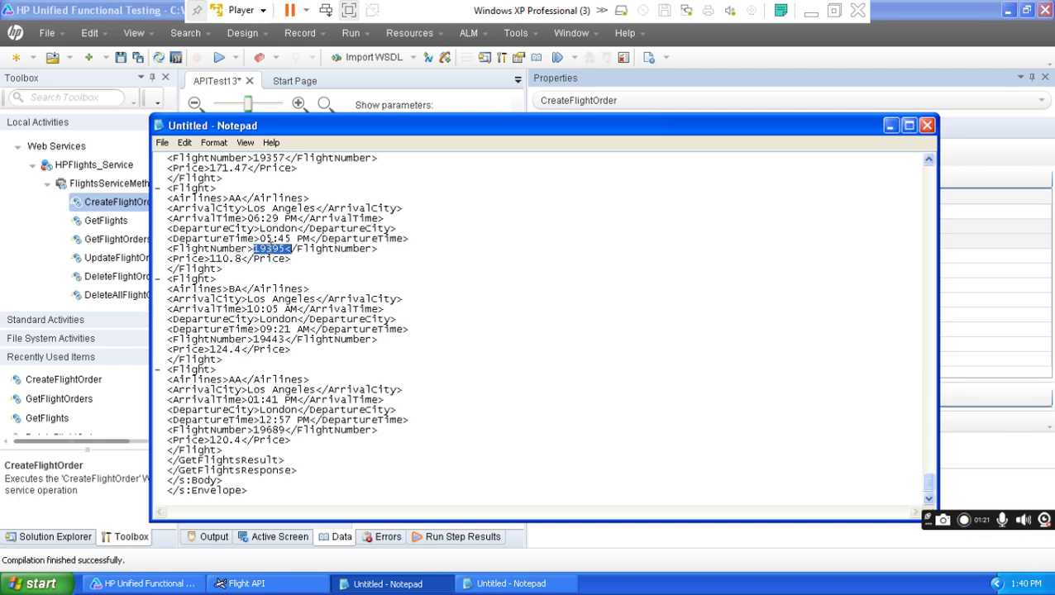
{"action": "left_click", "coordinate": [890, 125]}
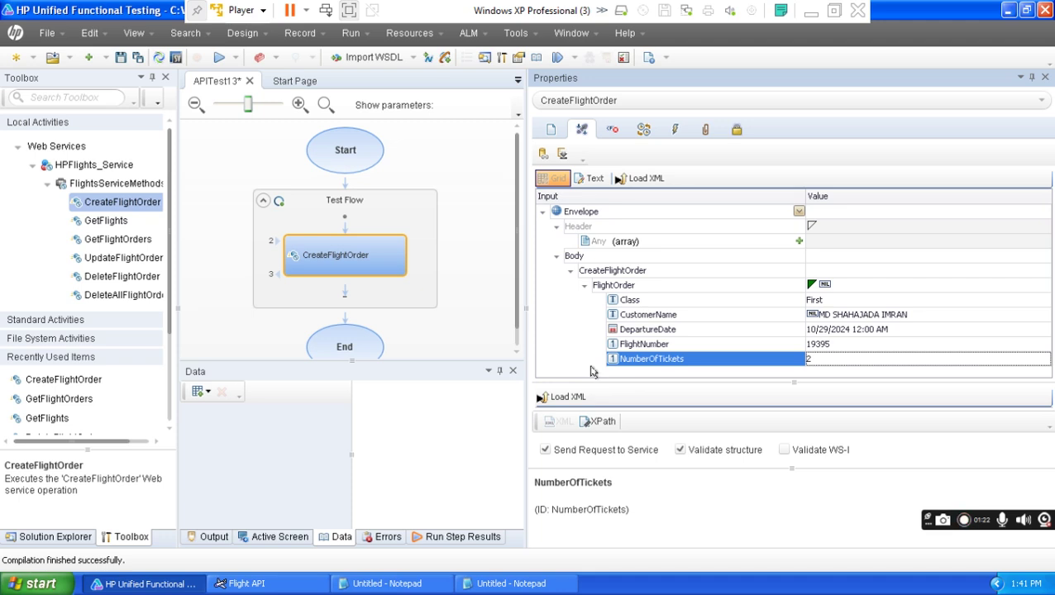
Run APITest13 and confirm it in the Run dialog.
{"action": "left_click", "coordinate": [219, 59]}
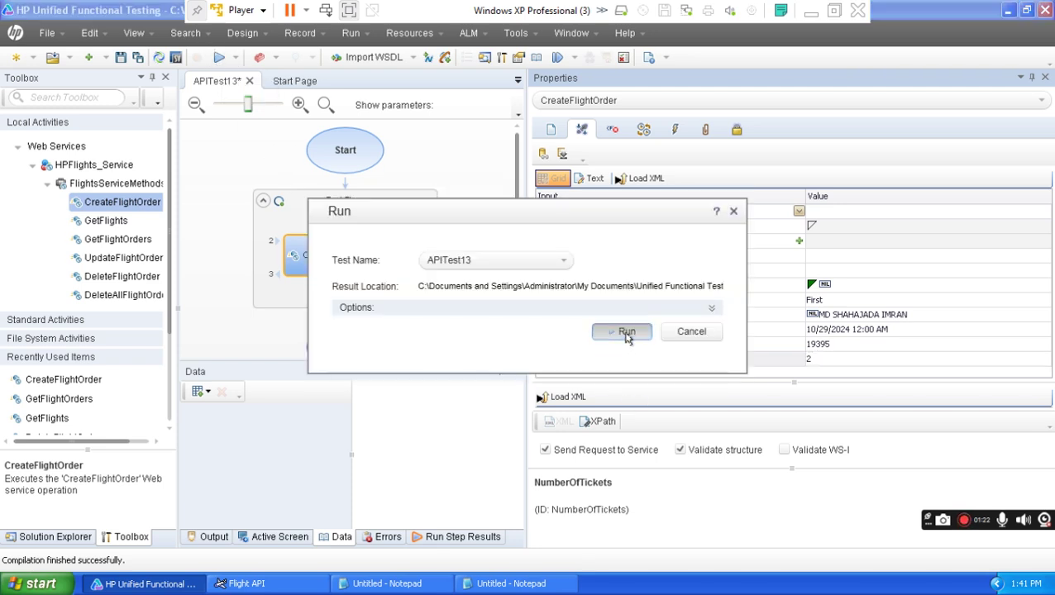
{"action": "left_click", "coordinate": [625, 332]}
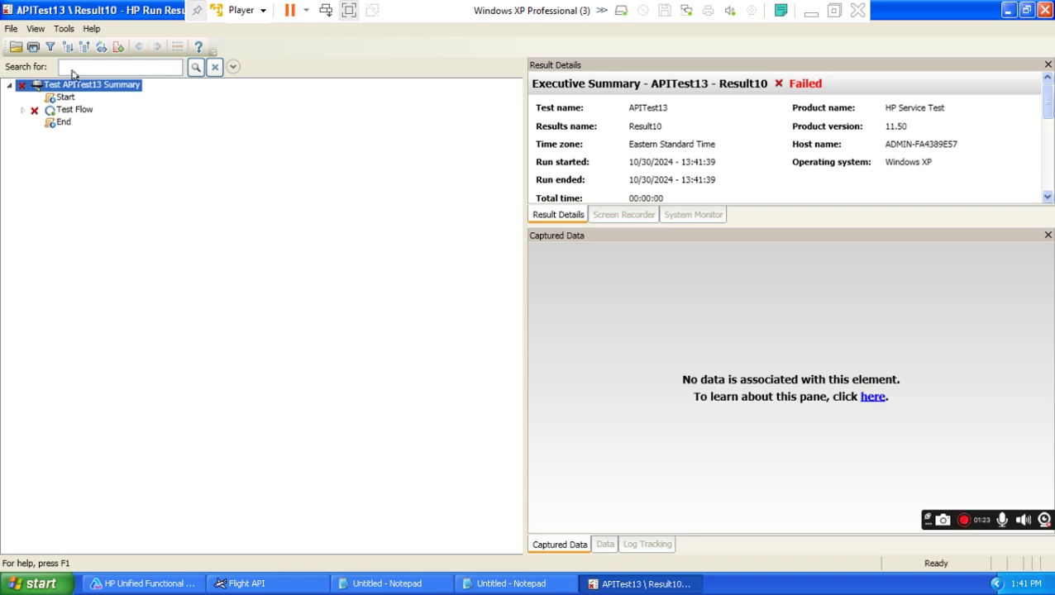
Expand the whole result tree and show the failed CreateFlightOrder step's details.
{"action": "left_click", "coordinate": [36, 28]}
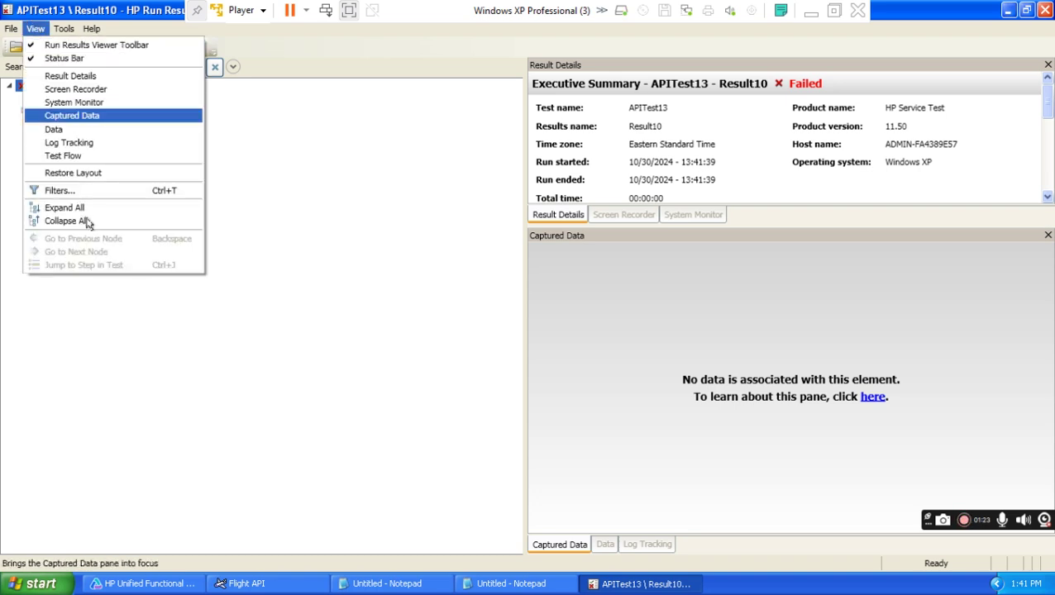
{"action": "left_click", "coordinate": [90, 213]}
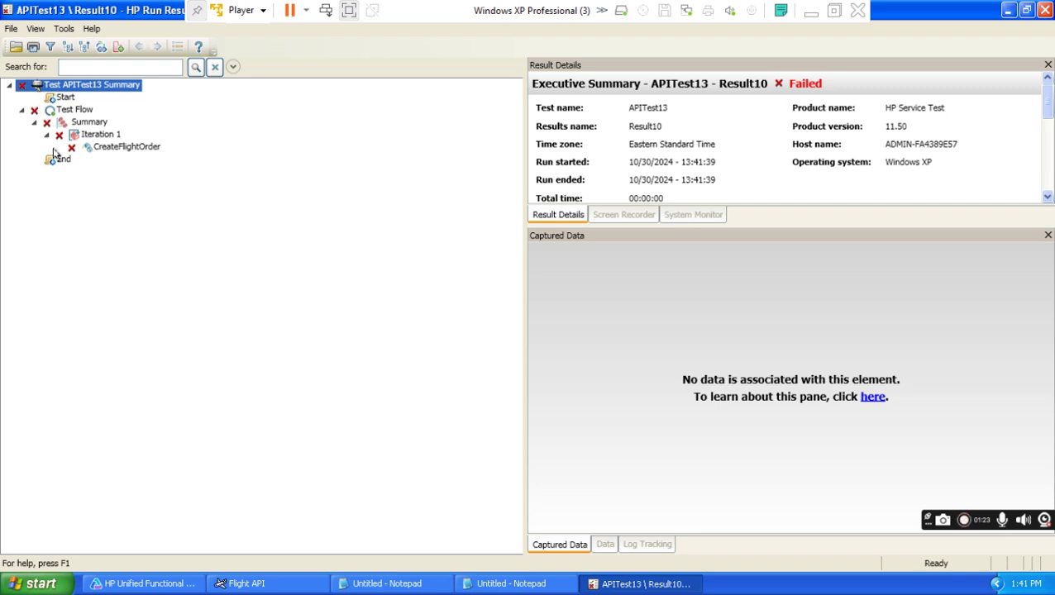
{"action": "left_click", "coordinate": [114, 150]}
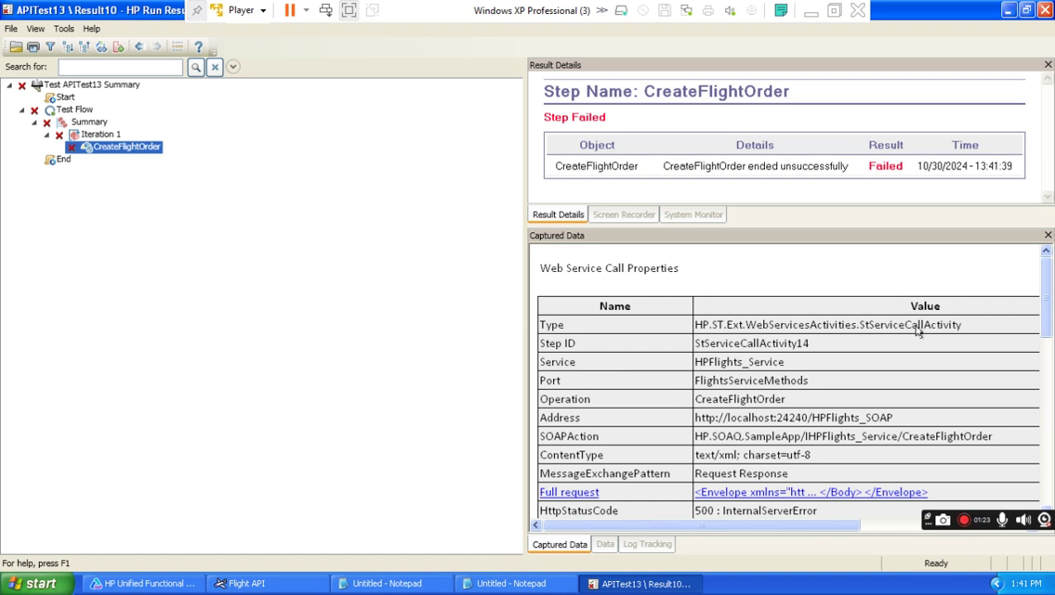
{"action": "left_click_drag", "start_coordinate": [1046, 289], "coordinate": [1040, 404]}
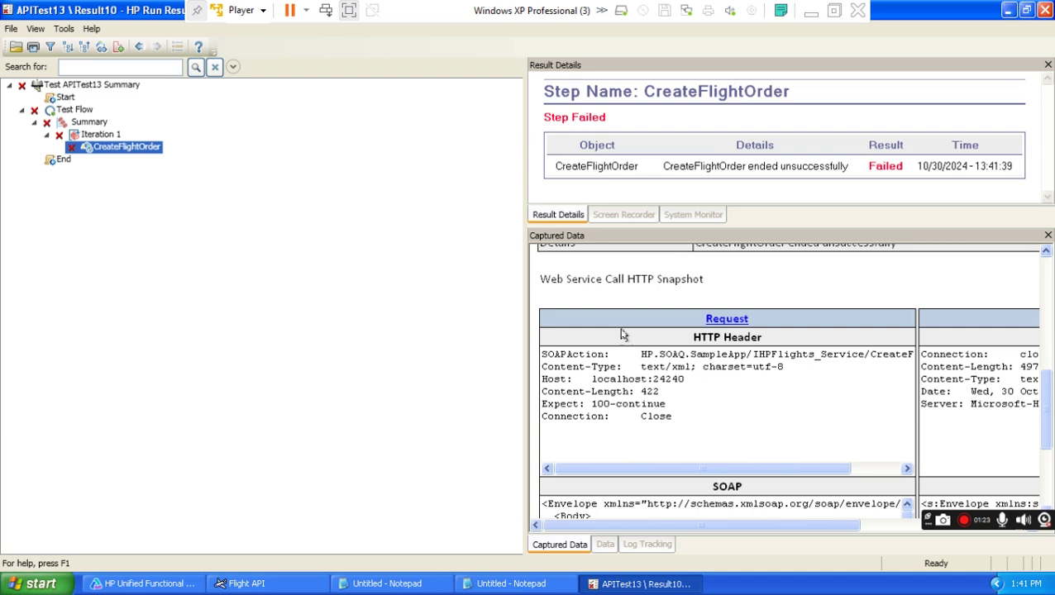
Review the request XML and highlight the fault's 24-hours-from-now requirement.
{"action": "left_click", "coordinate": [721, 323]}
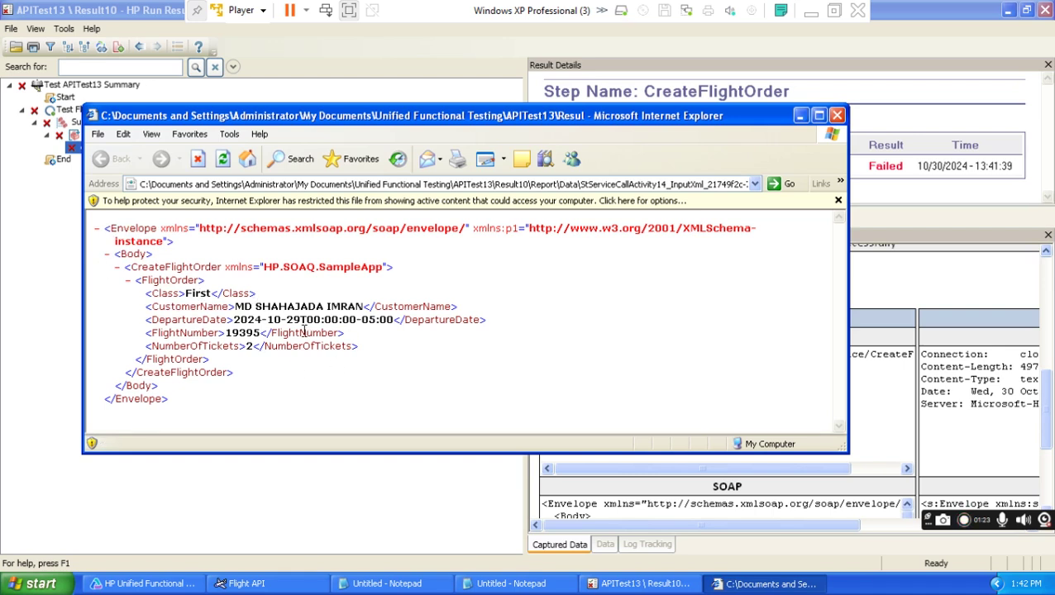
{"action": "left_click", "coordinate": [836, 115]}
{"action": "left_click_drag", "start_coordinate": [768, 526], "coordinate": [874, 526]}
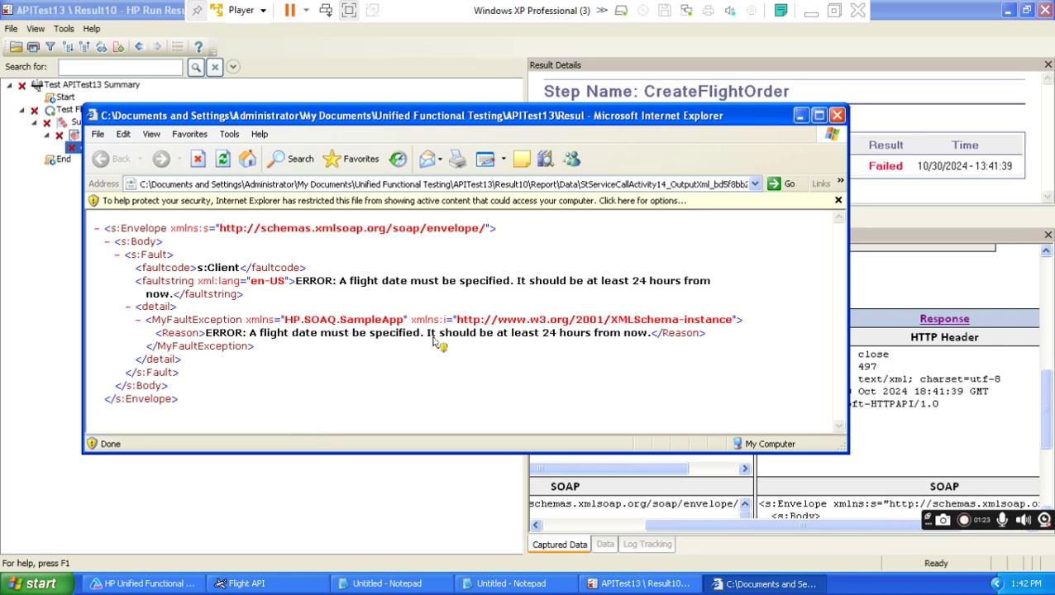
{"action": "left_click_drag", "start_coordinate": [517, 284], "coordinate": [661, 296]}
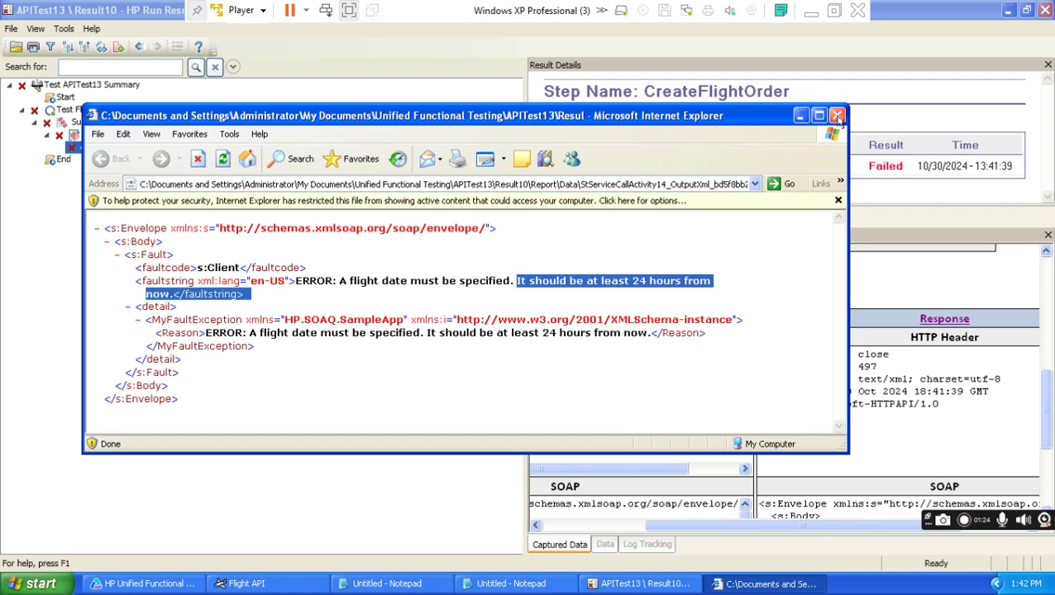
{"action": "left_click", "coordinate": [811, 10]}
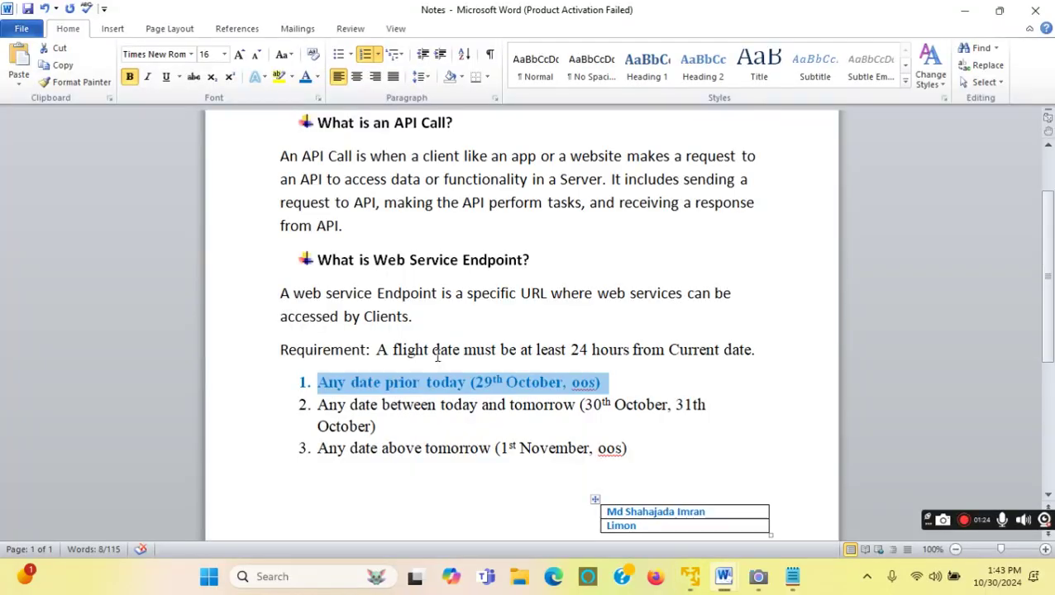
{"action": "left_click", "coordinate": [439, 382]}
{"action": "left_click_drag", "start_coordinate": [610, 382], "coordinate": [321, 387]}
{"action": "left_click_drag", "start_coordinate": [380, 427], "coordinate": [324, 407]}
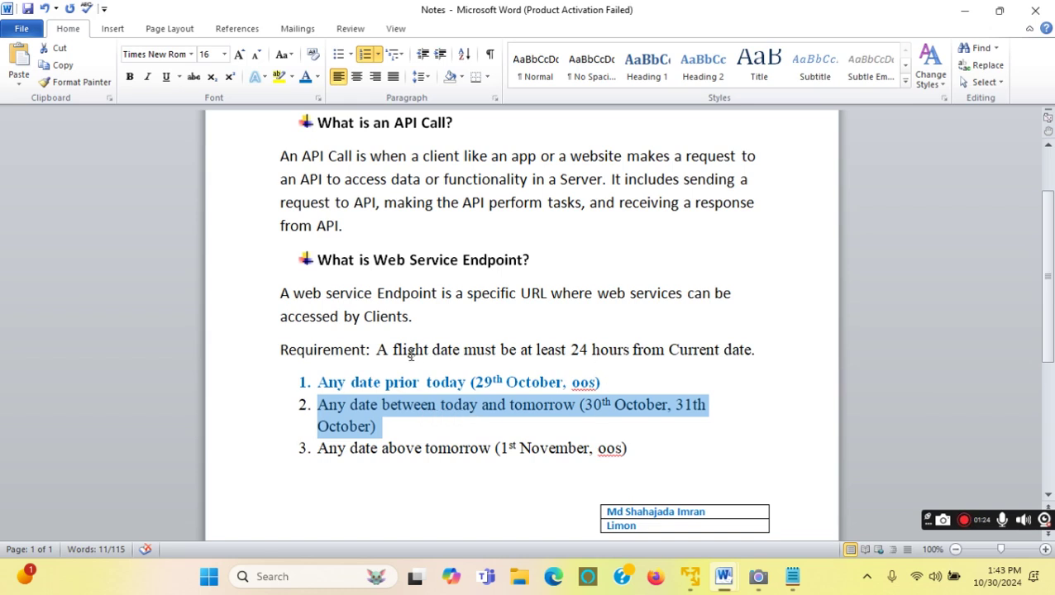
{"action": "left_click_drag", "start_coordinate": [376, 350], "coordinate": [749, 349]}
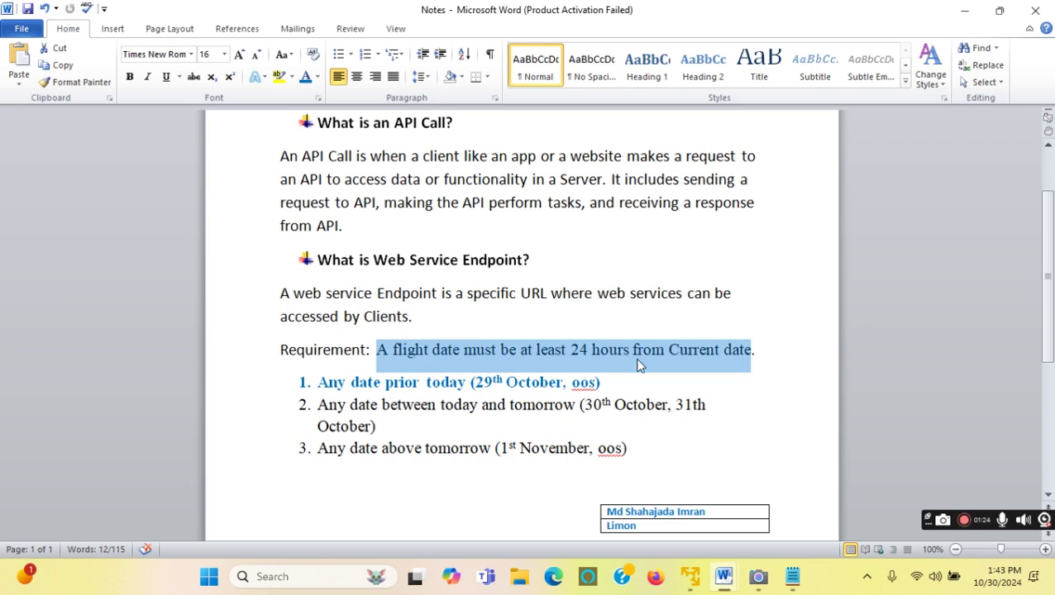
{"action": "left_click", "coordinate": [477, 403]}
{"action": "left_click_drag", "start_coordinate": [319, 403], "coordinate": [367, 420]}
{"action": "key", "text": "ctrl+z"}
{"action": "left_click", "coordinate": [476, 419]}
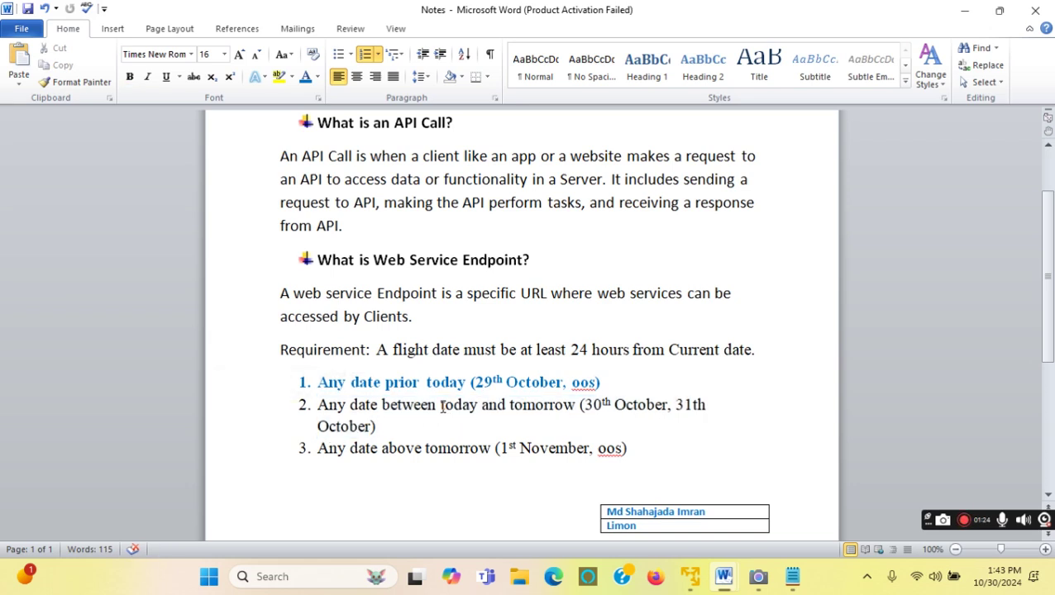
{"action": "left_click_drag", "start_coordinate": [442, 406], "coordinate": [577, 405]}
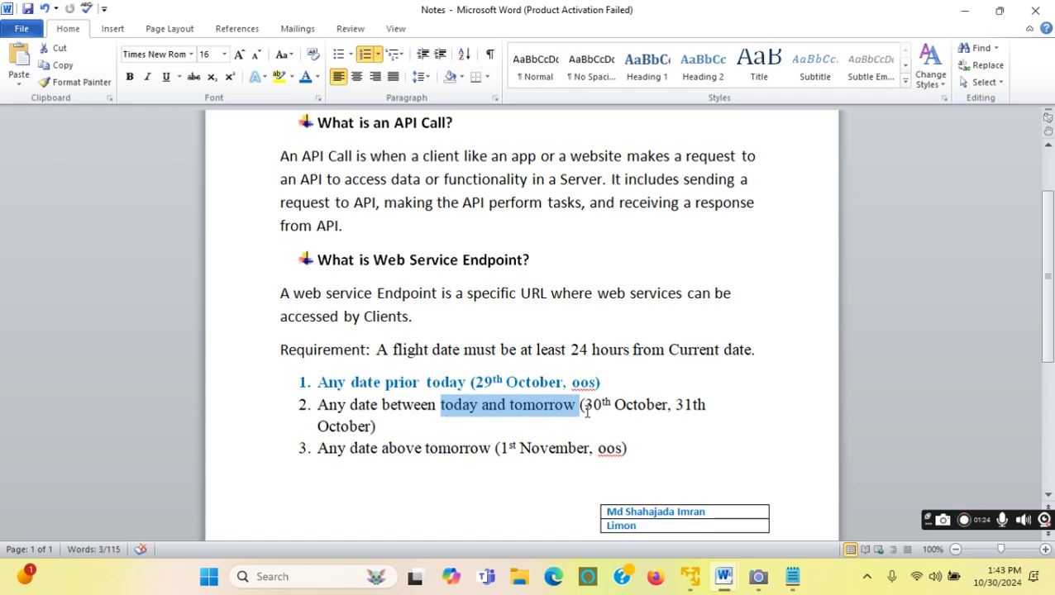
{"action": "left_click_drag", "start_coordinate": [583, 405], "coordinate": [376, 438]}
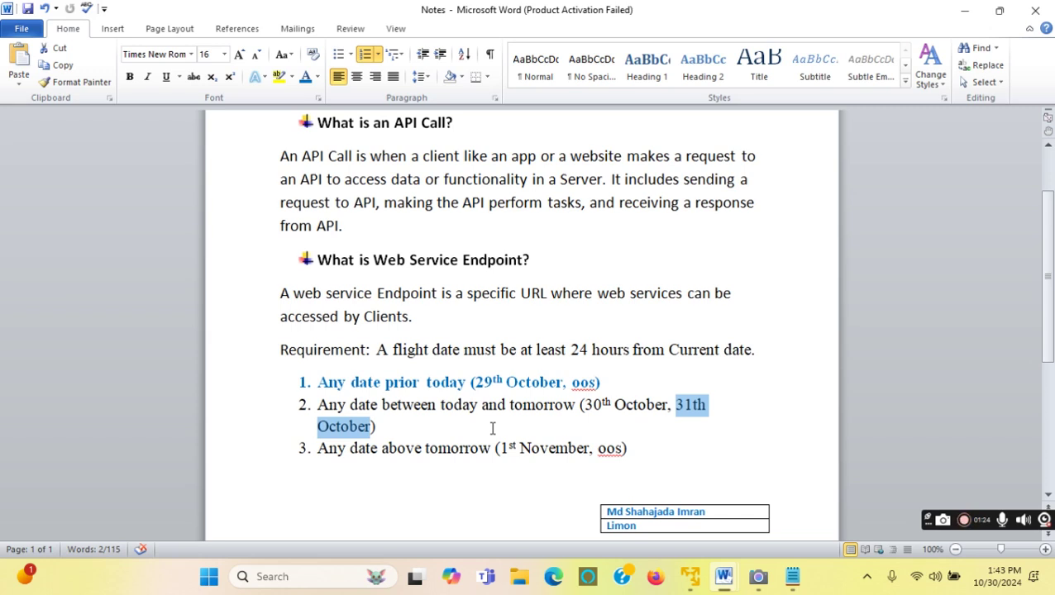
{"action": "left_click_drag", "start_coordinate": [583, 404], "coordinate": [643, 409]}
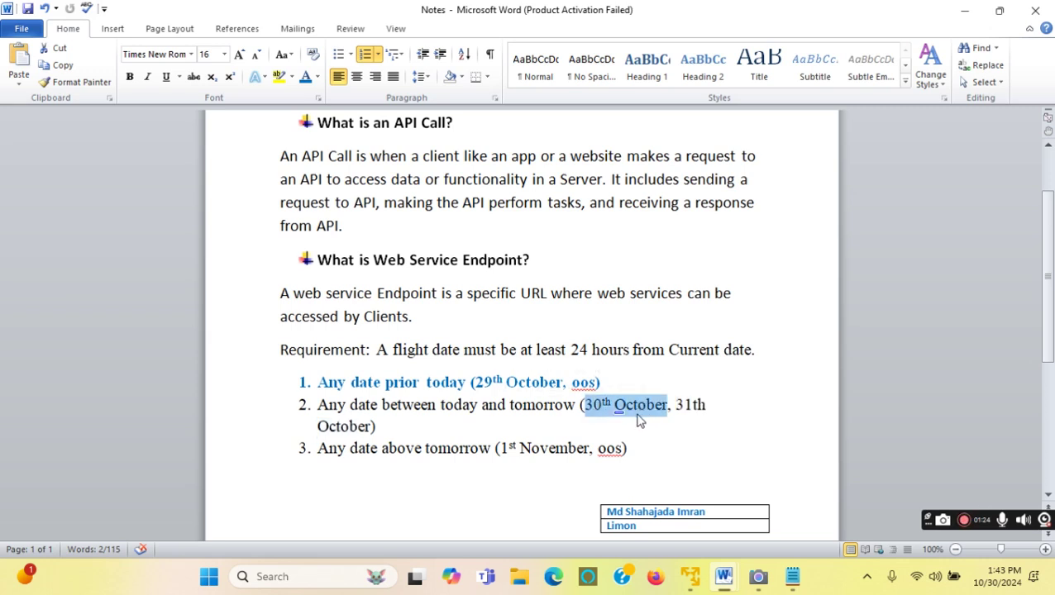
{"action": "left_click", "coordinate": [587, 405]}
{"action": "left_click_drag", "start_coordinate": [585, 405], "coordinate": [656, 406]}
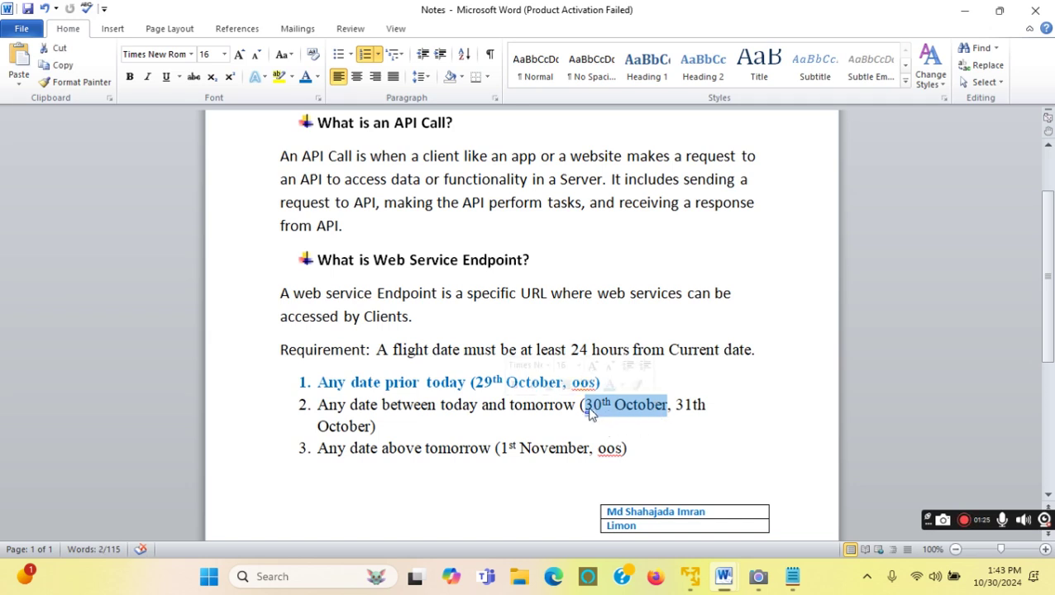
{"action": "left_click", "coordinate": [687, 419]}
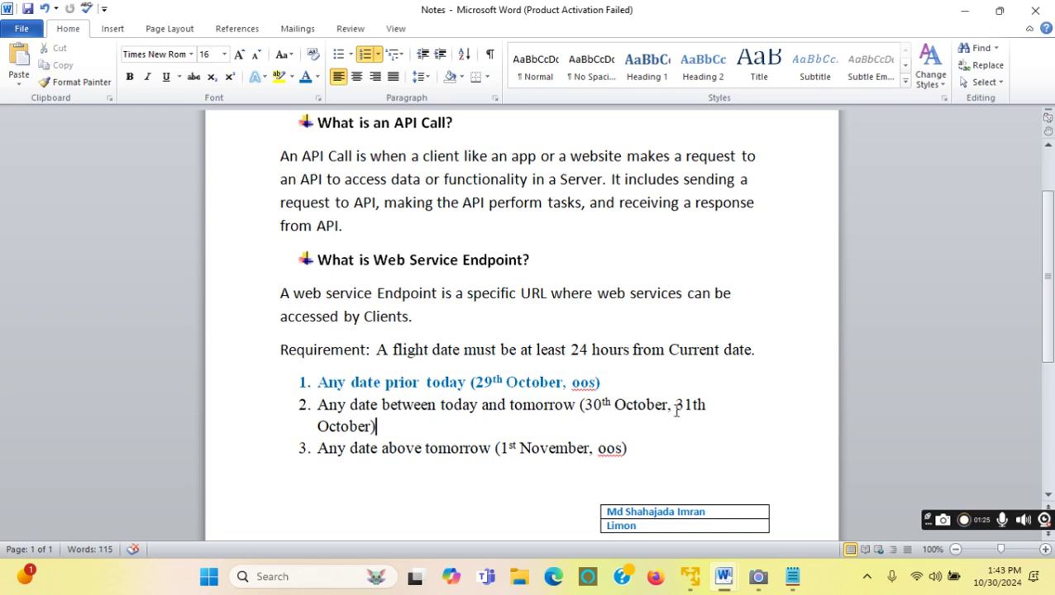
{"action": "left_click_drag", "start_coordinate": [676, 404], "coordinate": [375, 426]}
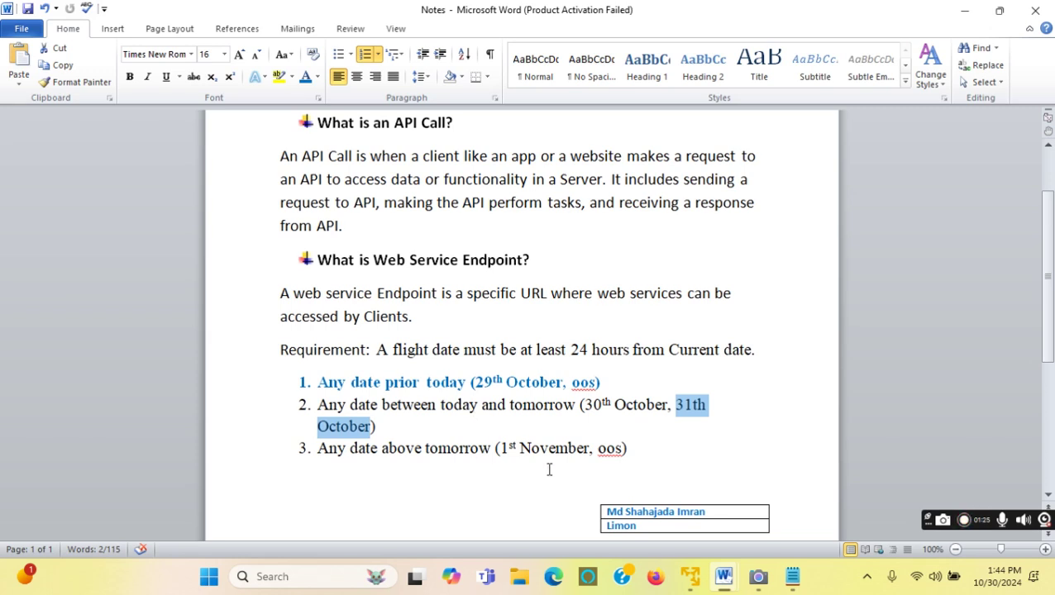
Close the fault XML and previous run results, and select the CreateFlightOrder step.
{"action": "left_click", "coordinate": [691, 577]}
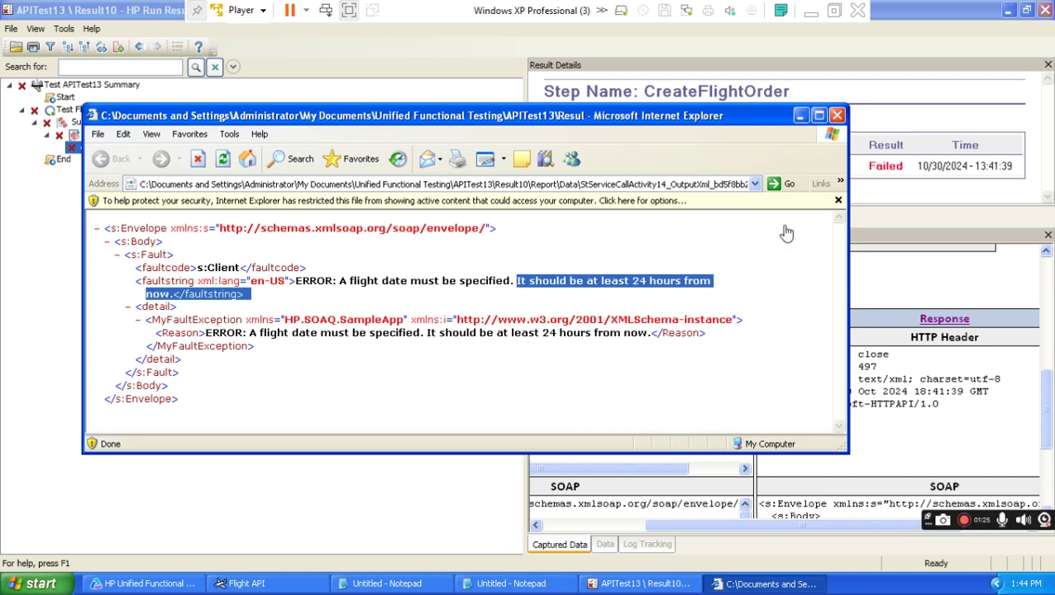
{"action": "left_click", "coordinate": [837, 116]}
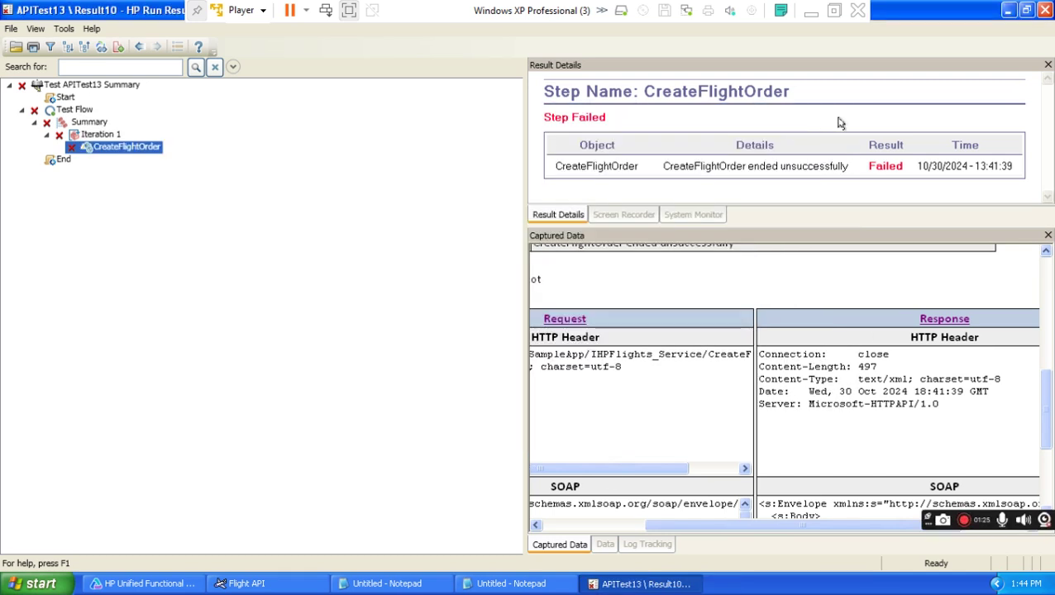
{"action": "left_click", "coordinate": [1043, 10]}
{"action": "left_click", "coordinate": [369, 266]}
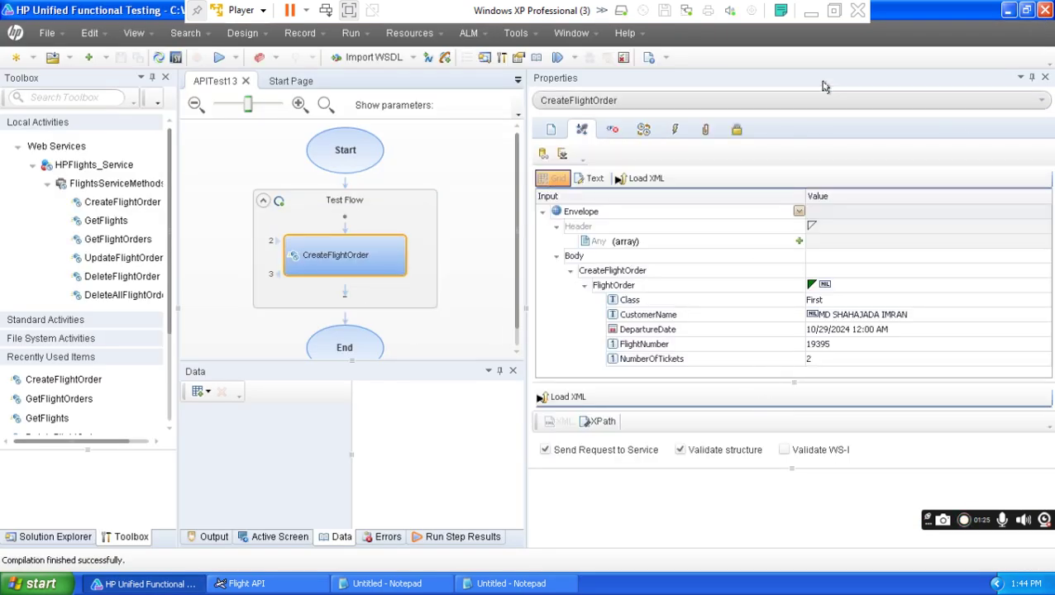
Make '30th October' in item 2 of the Word notes blue and bold.
{"action": "left_click", "coordinate": [811, 10]}
{"action": "left_click_drag", "start_coordinate": [673, 405], "coordinate": [584, 405]}
{"action": "left_click", "coordinate": [308, 88]}
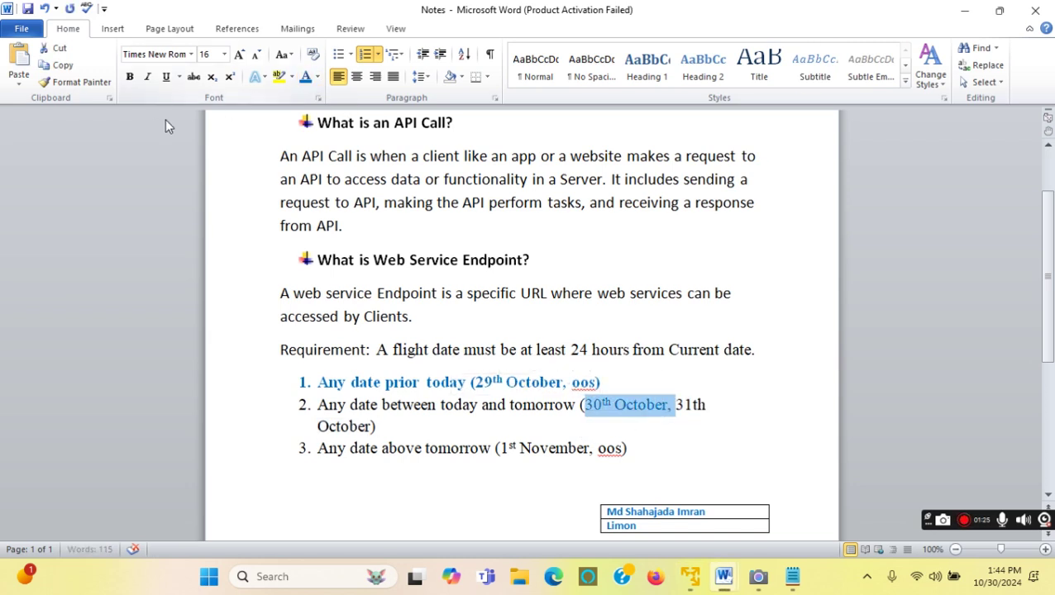
{"action": "left_click", "coordinate": [130, 77]}
{"action": "left_click", "coordinate": [668, 447]}
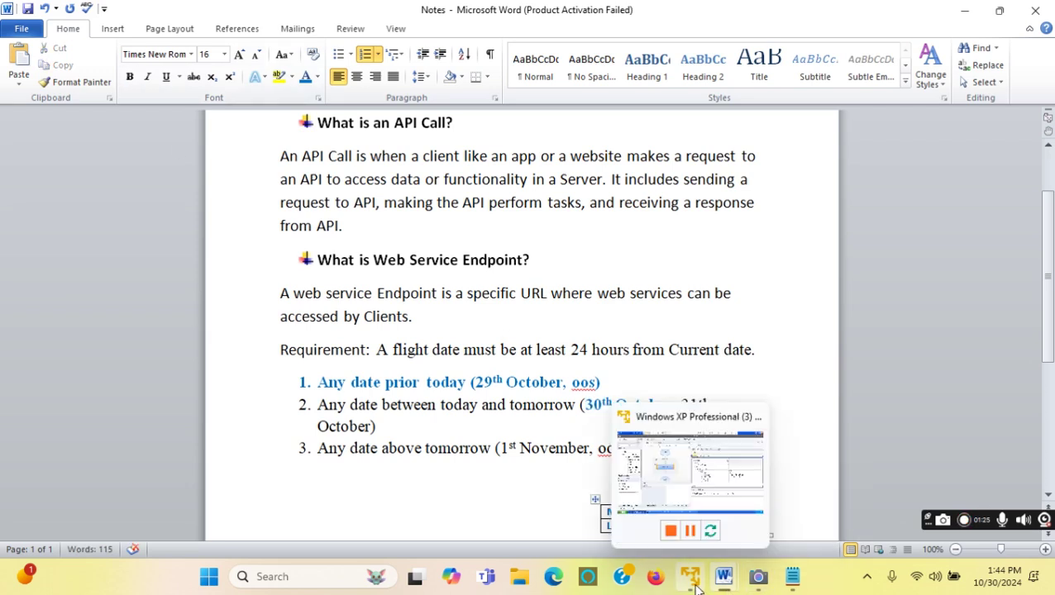
{"action": "left_click", "coordinate": [674, 530]}
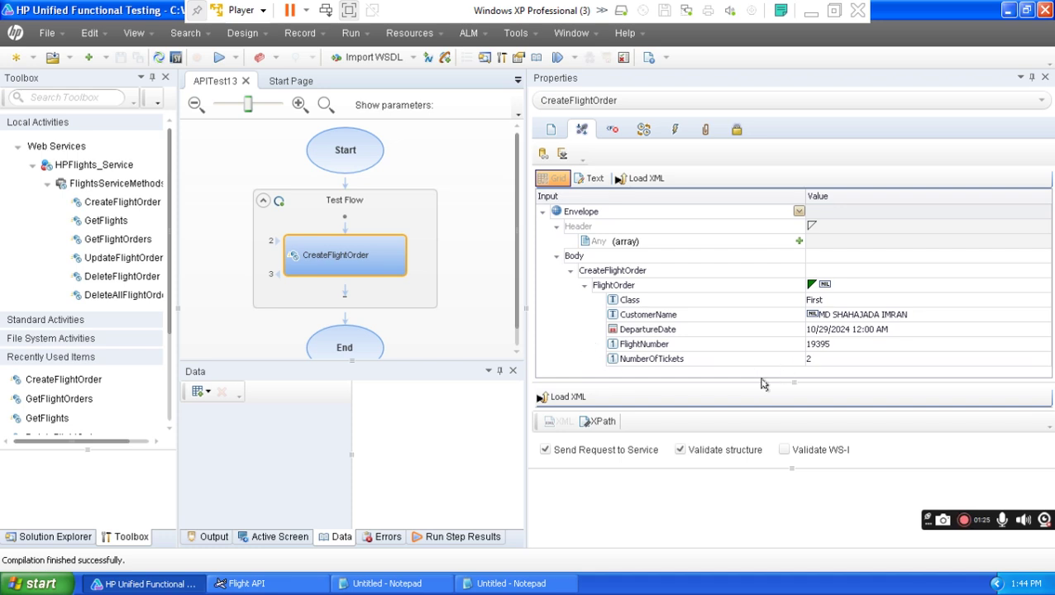
Change DepartureDate to 10/30/2024 and rerun APITest13.
{"action": "left_click", "coordinate": [908, 330]}
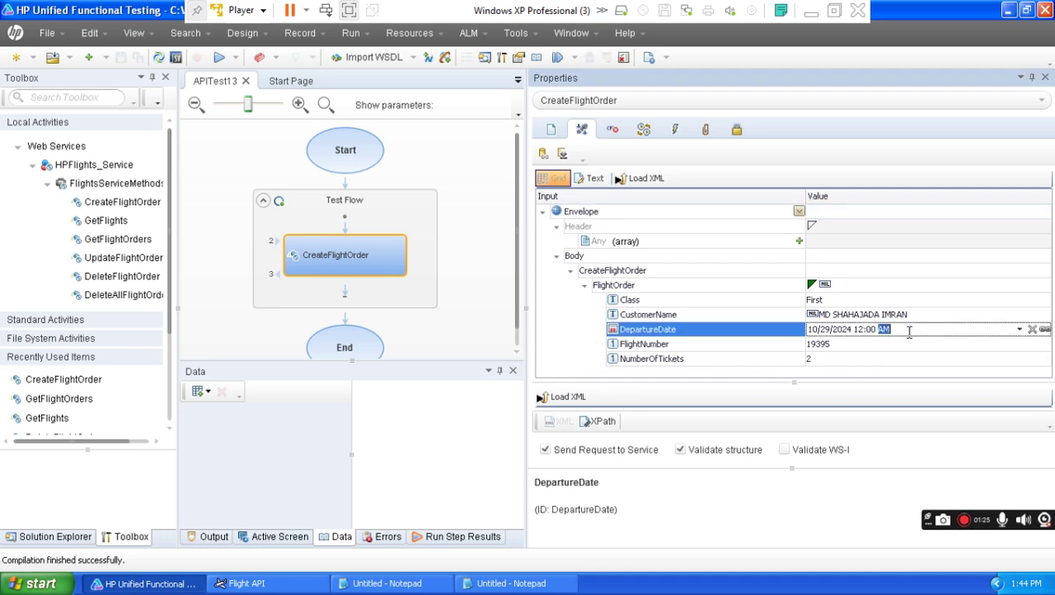
{"action": "left_click", "coordinate": [1018, 329]}
{"action": "left_click", "coordinate": [875, 420]}
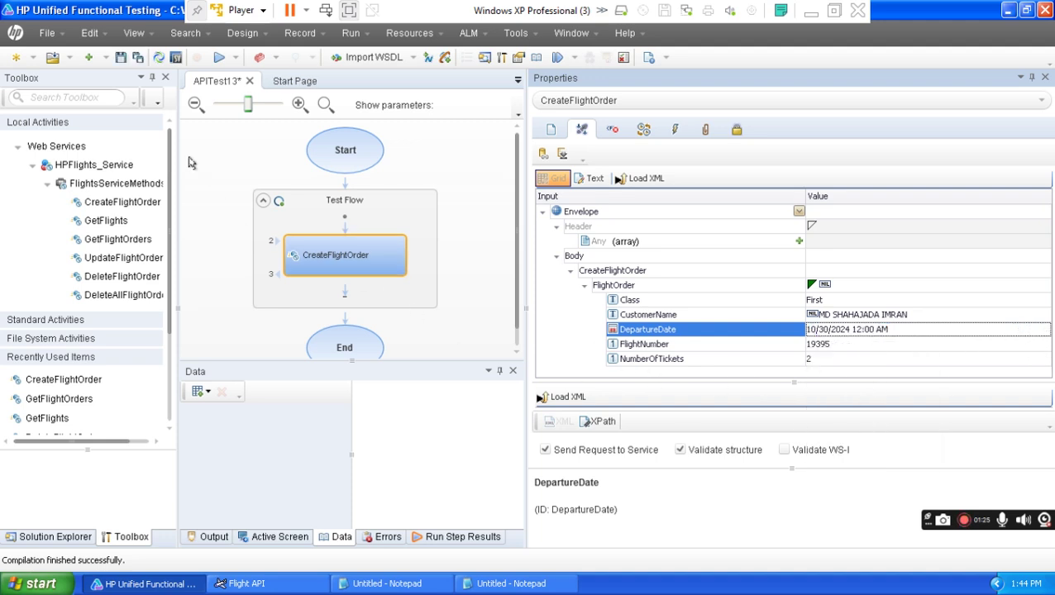
{"action": "left_click", "coordinate": [219, 57]}
{"action": "left_click", "coordinate": [625, 332]}
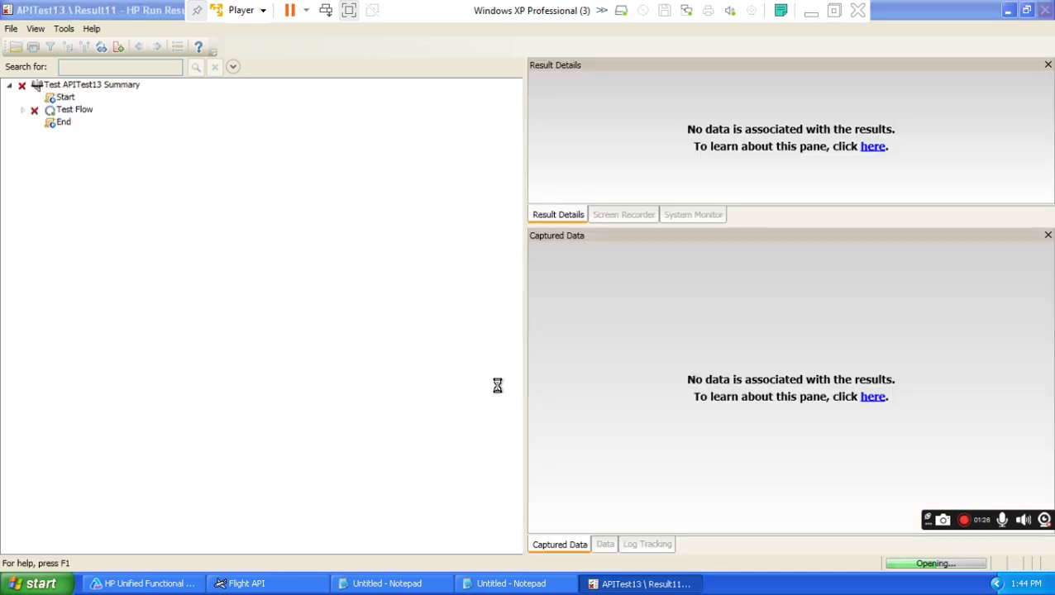
{"action": "left_click", "coordinate": [35, 28]}
Expand the results, select CreateFlightOrder, and check the sent departure date 2024-10-30T00 in the request XML.
{"action": "left_click", "coordinate": [74, 209]}
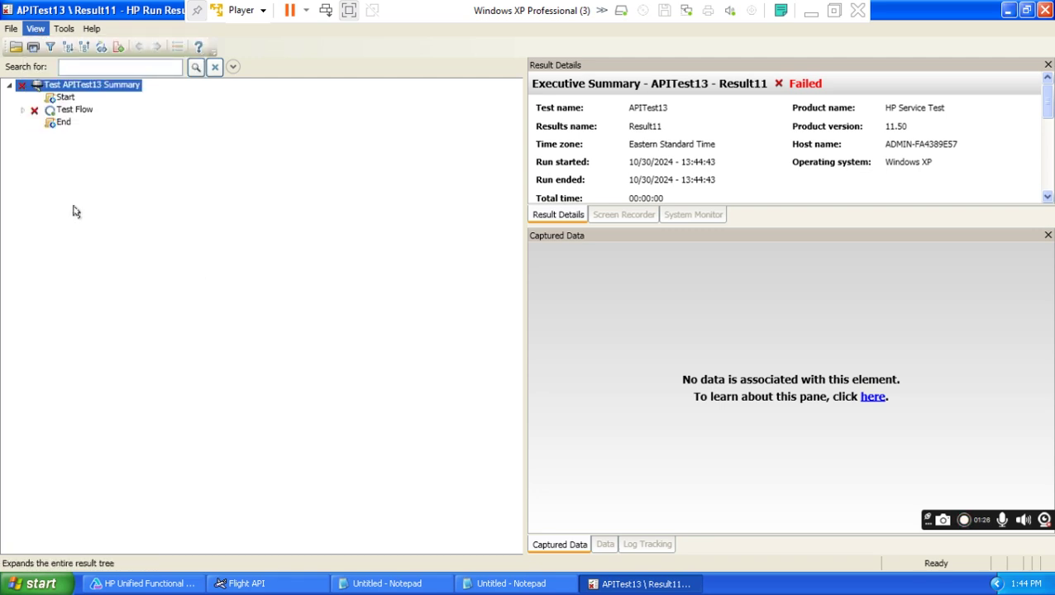
{"action": "left_click", "coordinate": [124, 151]}
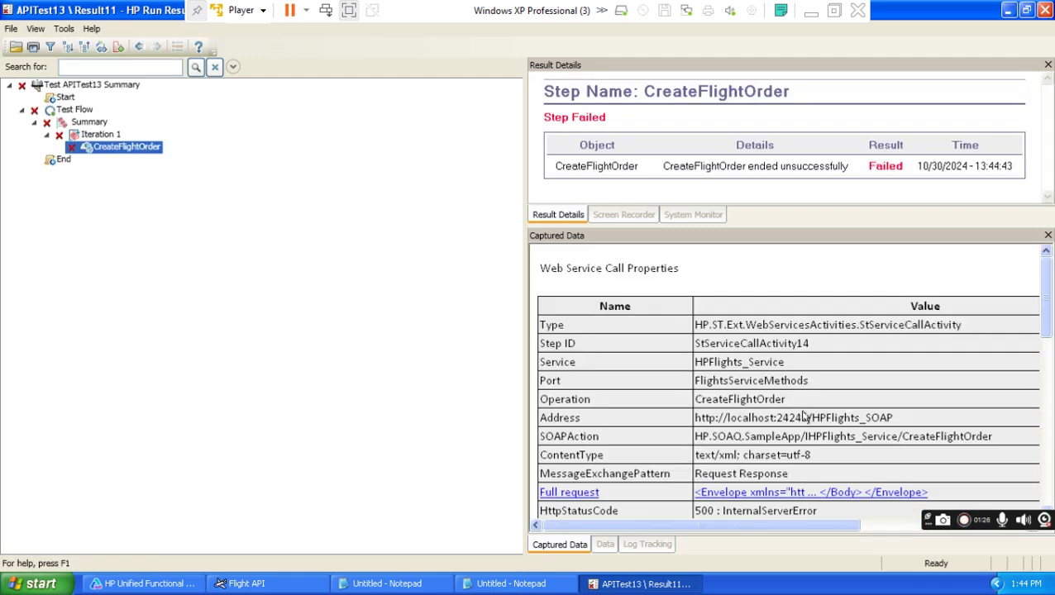
{"action": "left_click_drag", "start_coordinate": [1043, 322], "coordinate": [1033, 400]}
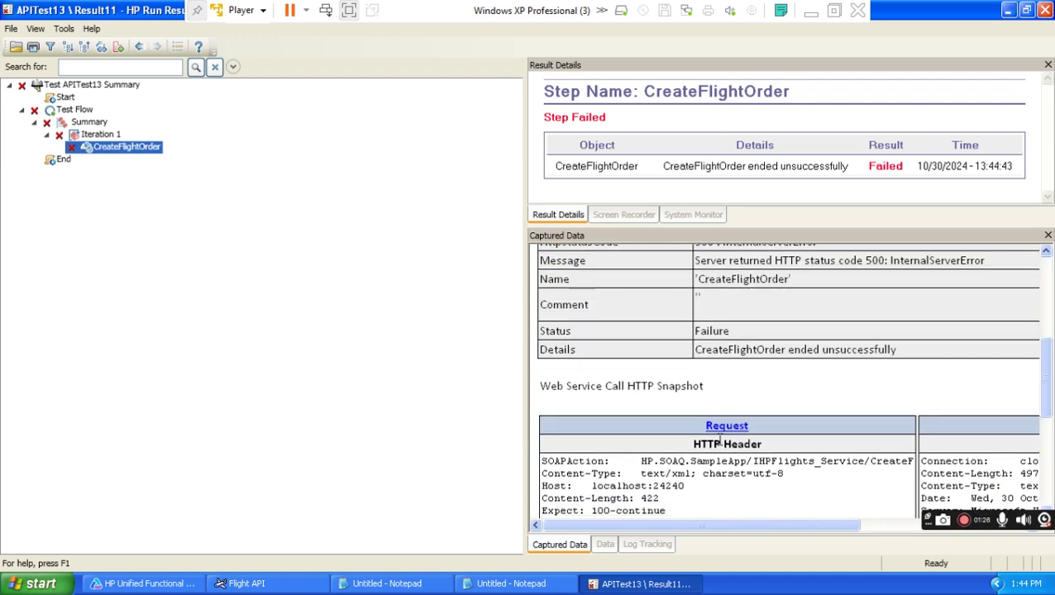
{"action": "left_click", "coordinate": [727, 426]}
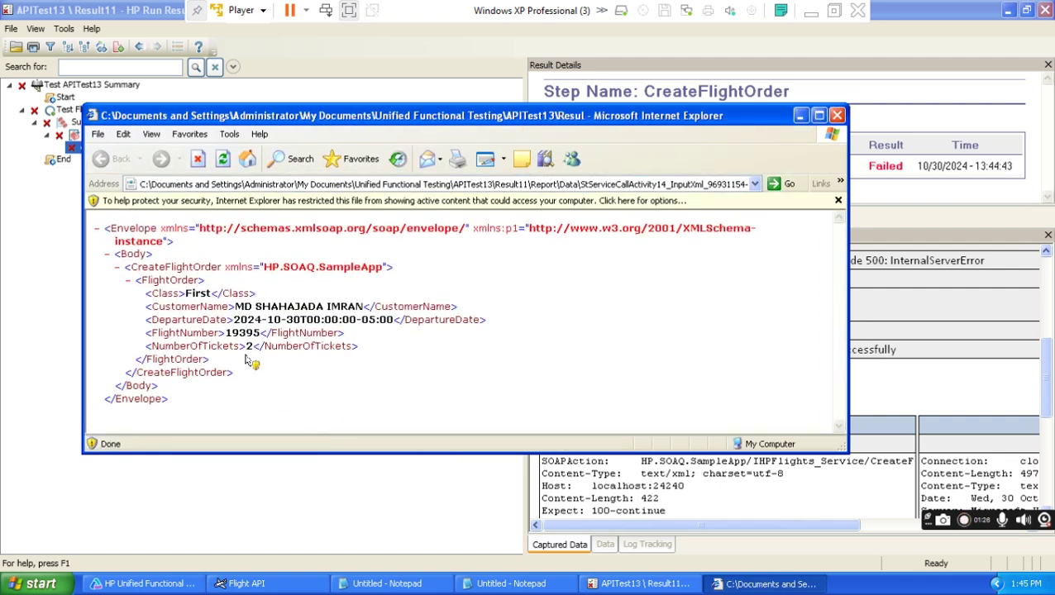
{"action": "left_click_drag", "start_coordinate": [321, 322], "coordinate": [233, 322]}
{"action": "left_click", "coordinate": [838, 116]}
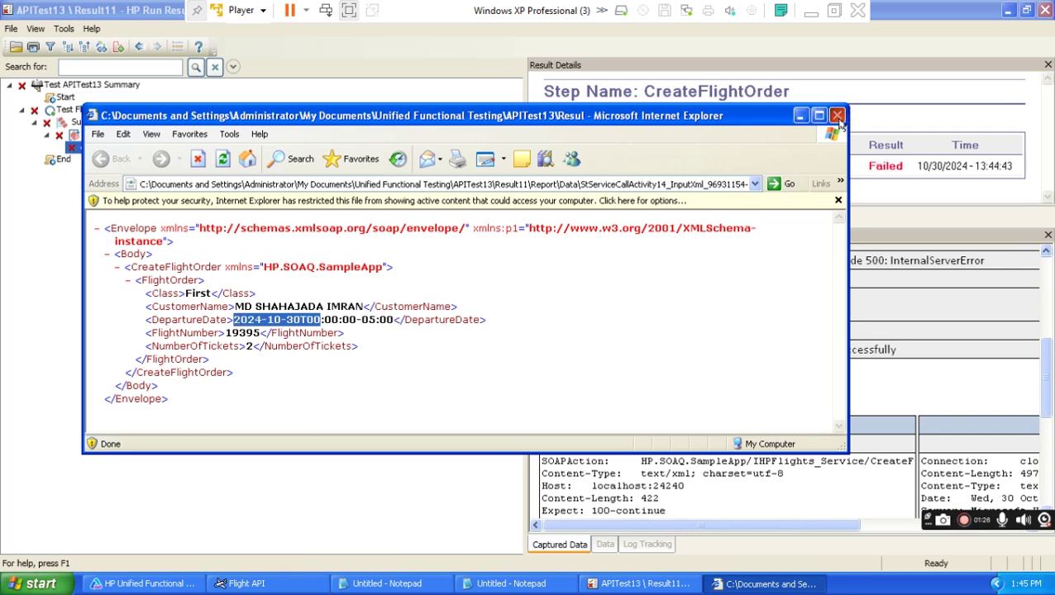
Highlight the 24-hour requirement in the response fault XML, then close the results viewer.
{"action": "left_click_drag", "start_coordinate": [812, 524], "coordinate": [915, 502]}
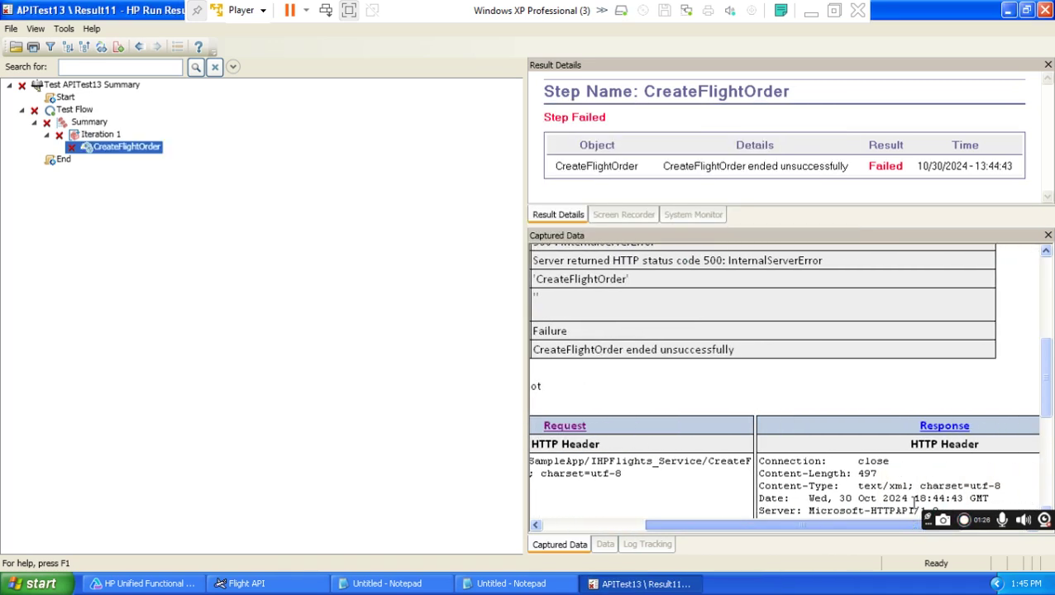
{"action": "left_click", "coordinate": [944, 426]}
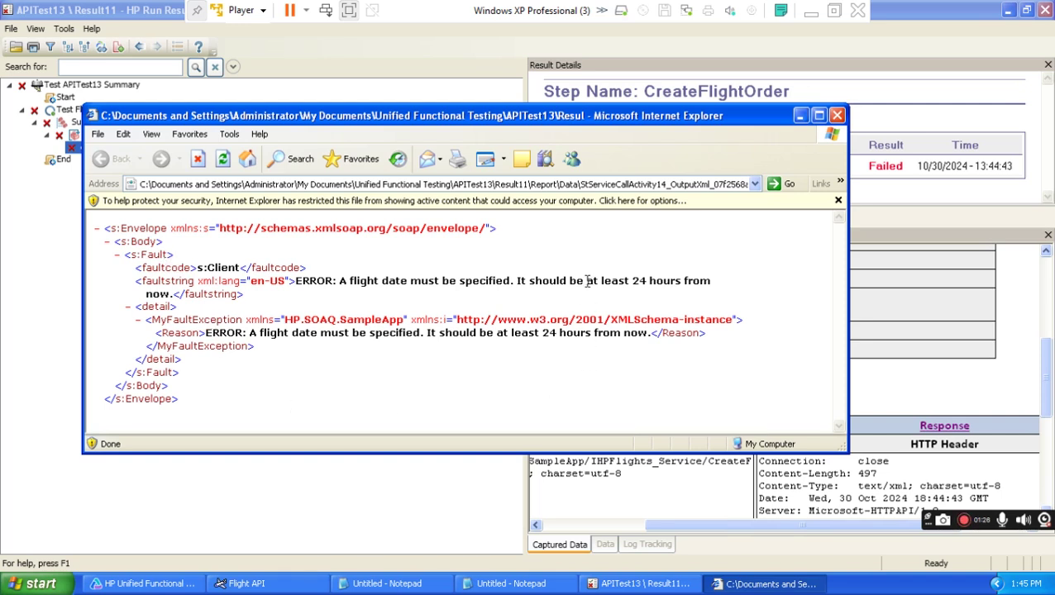
{"action": "left_click_drag", "start_coordinate": [517, 281], "coordinate": [712, 281]}
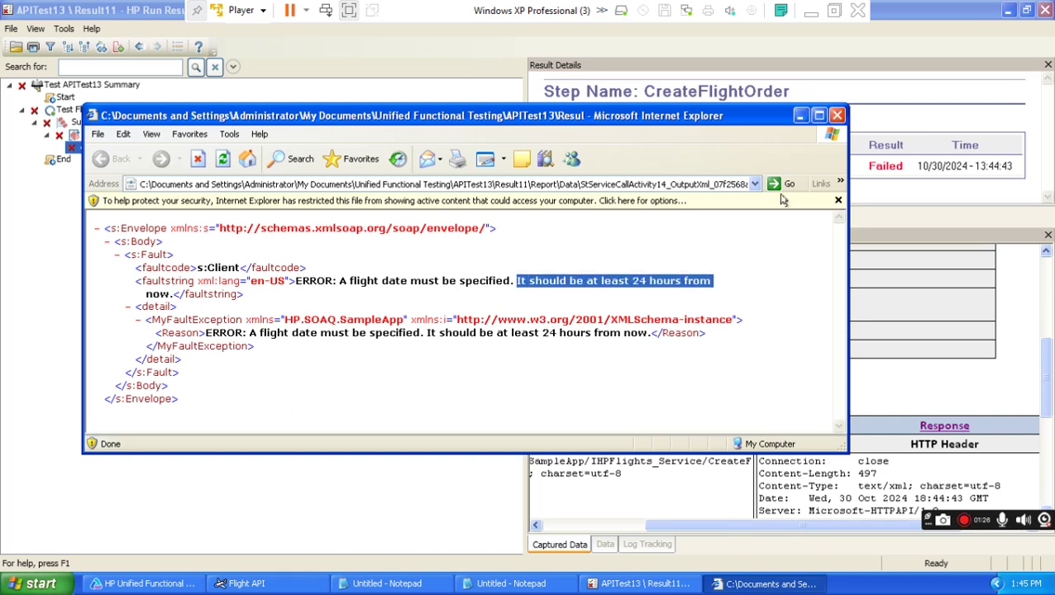
{"action": "left_click", "coordinate": [837, 116]}
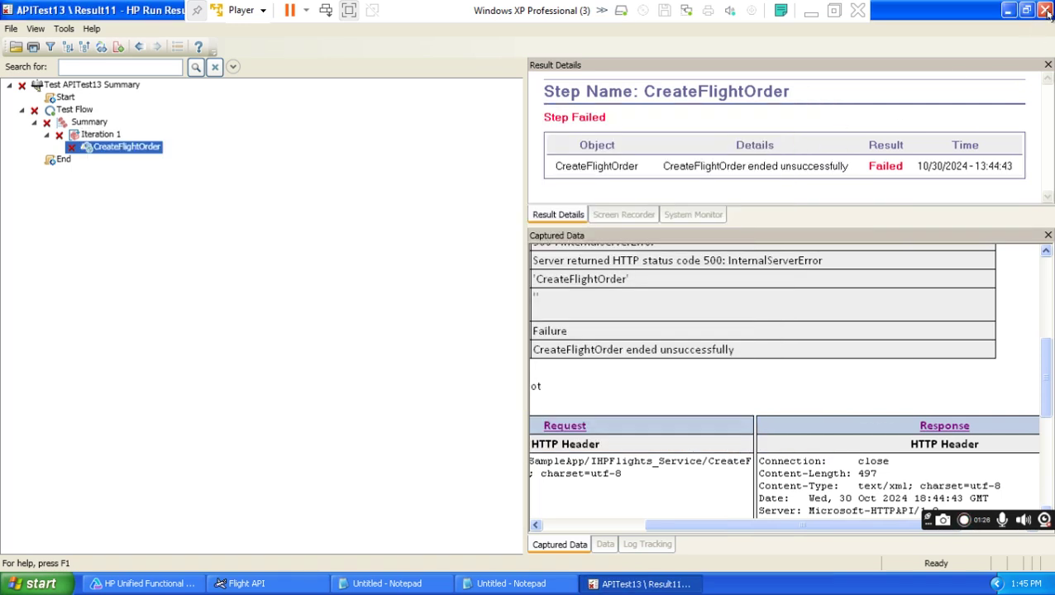
{"action": "left_click", "coordinate": [1046, 11]}
Make '31th October' in item 2 of the Word notes bold and highlight it.
{"action": "left_click", "coordinate": [811, 10]}
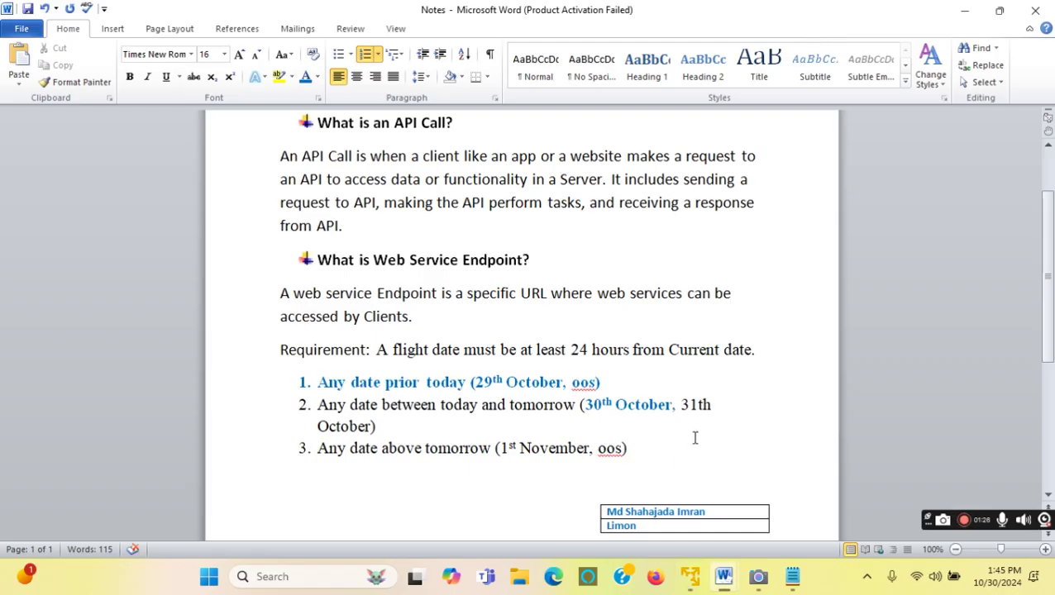
{"action": "left_click_drag", "start_coordinate": [684, 404], "coordinate": [373, 426]}
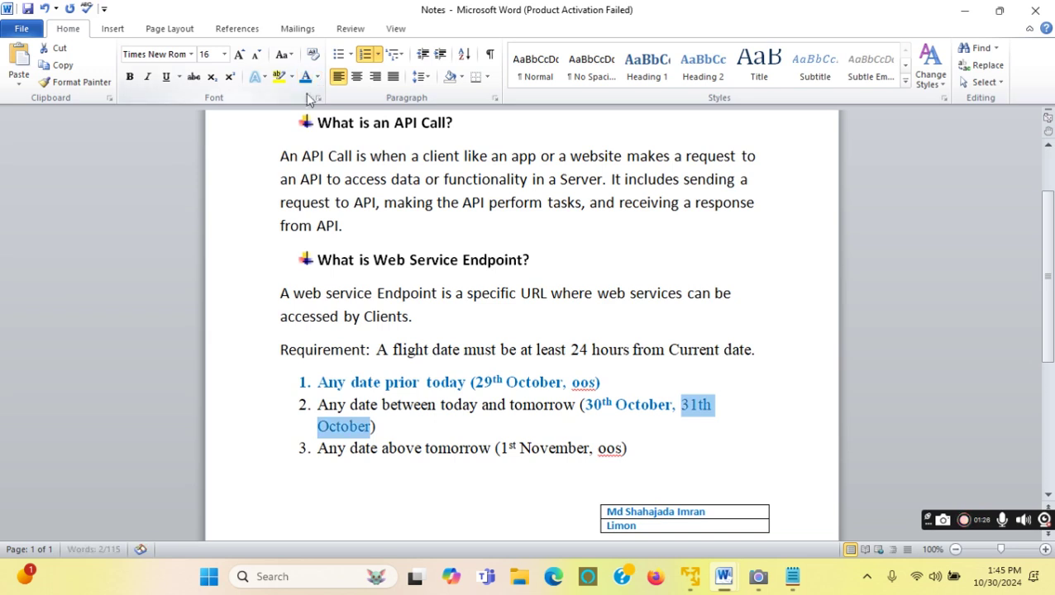
{"action": "left_click", "coordinate": [129, 76]}
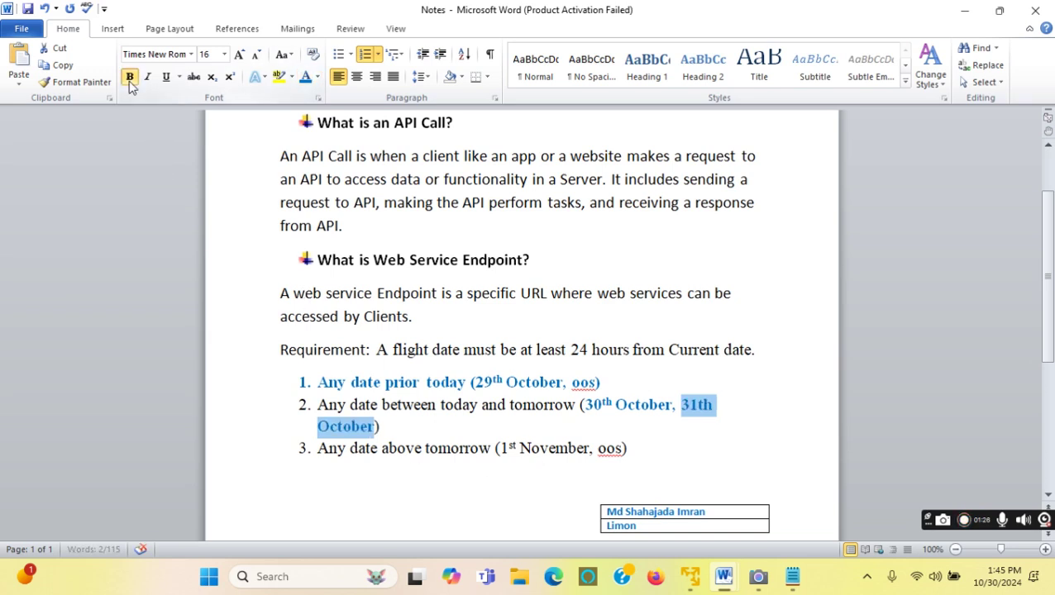
{"action": "left_click", "coordinate": [549, 426]}
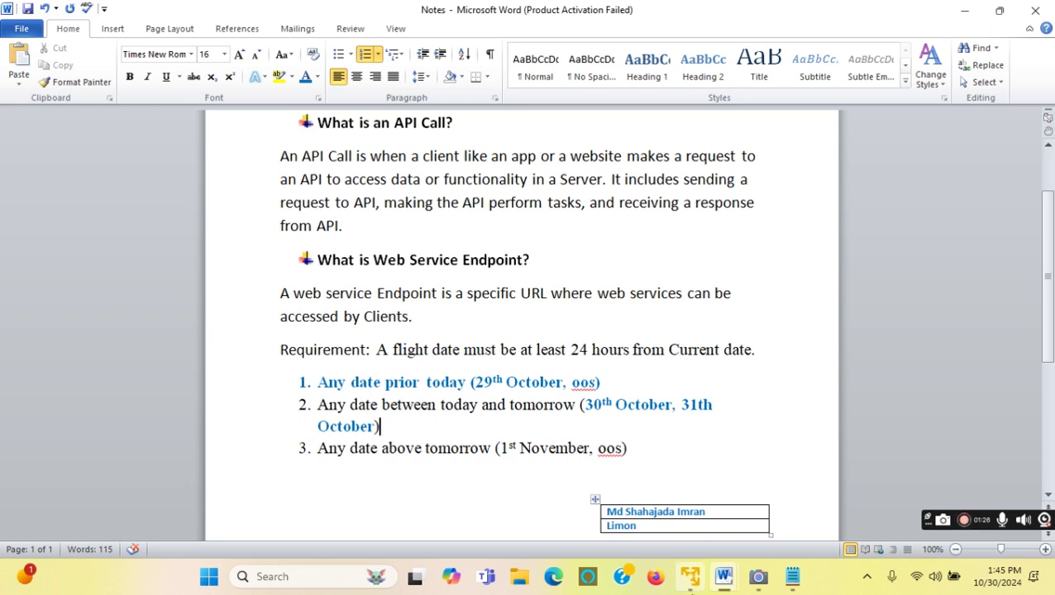
{"action": "mouse_move", "coordinate": [692, 586]}
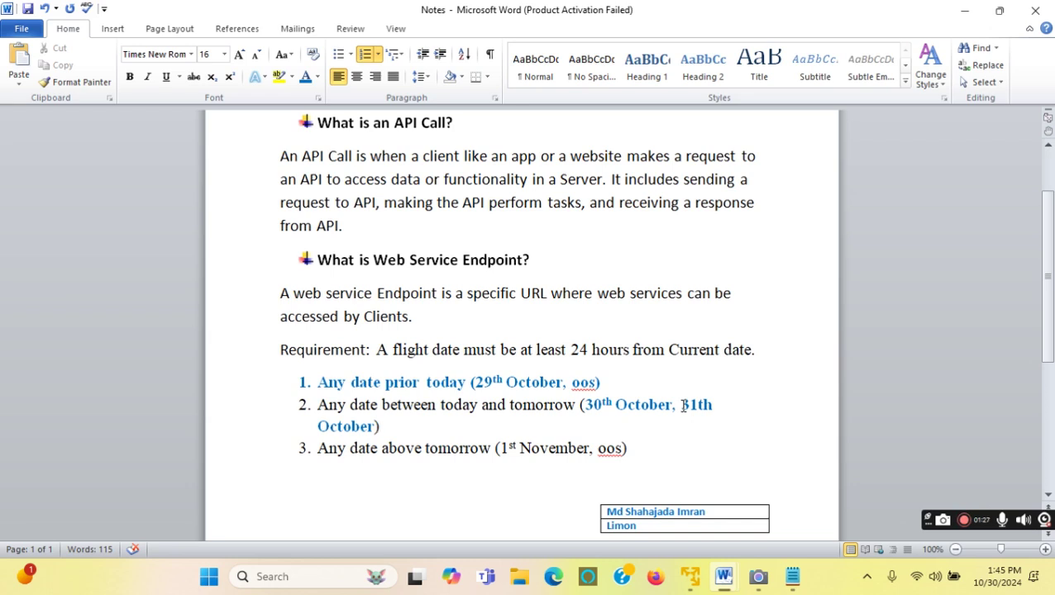
{"action": "left_click_drag", "start_coordinate": [682, 404], "coordinate": [393, 429]}
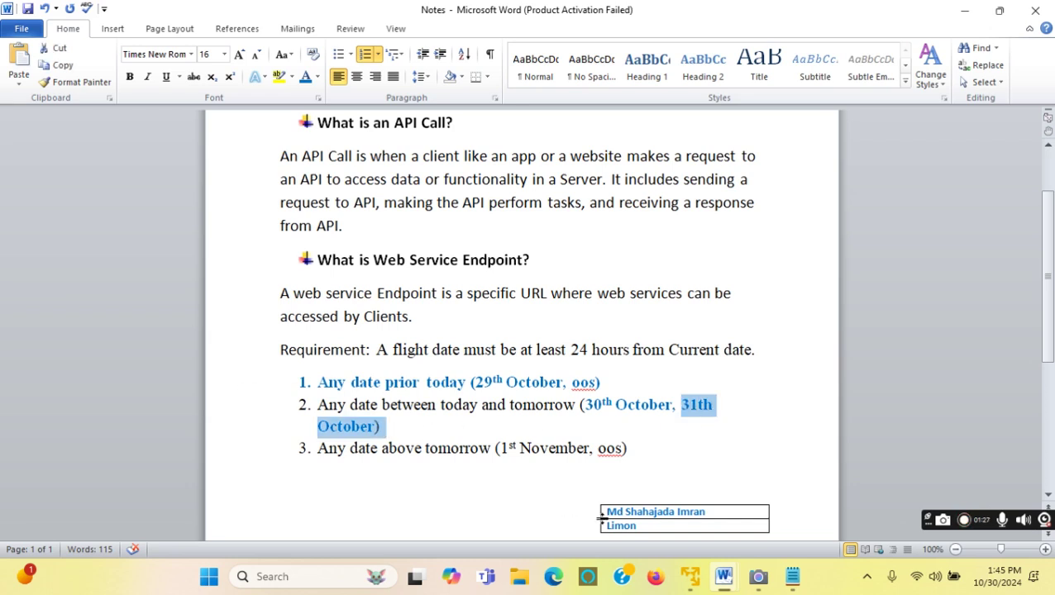
{"action": "left_click", "coordinate": [697, 585]}
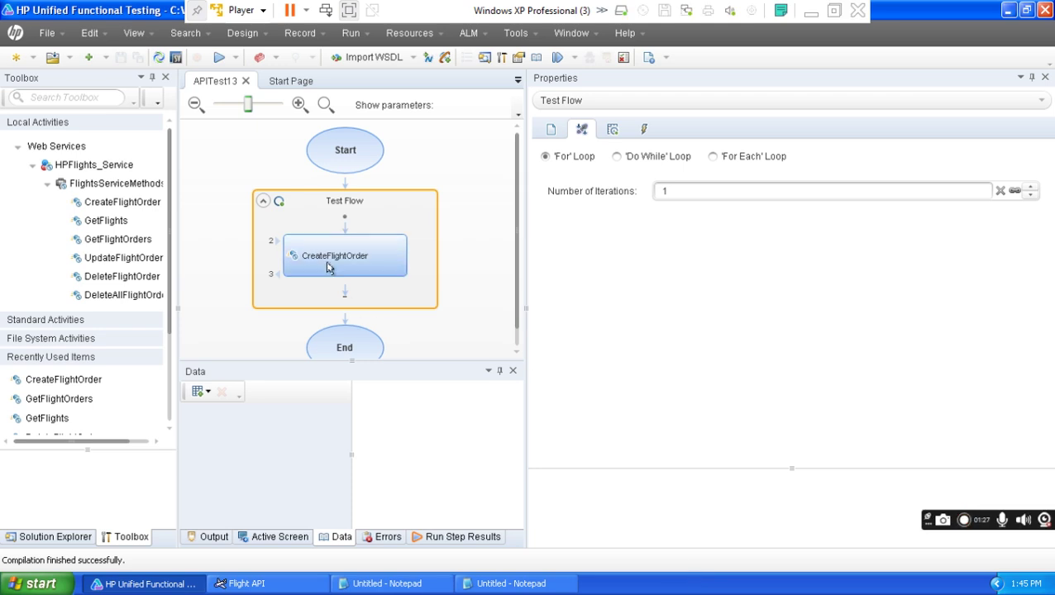
Change CreateFlightOrder's DepartureDate to 10/31/2024 and rerun APITest13.
{"action": "left_click", "coordinate": [328, 266]}
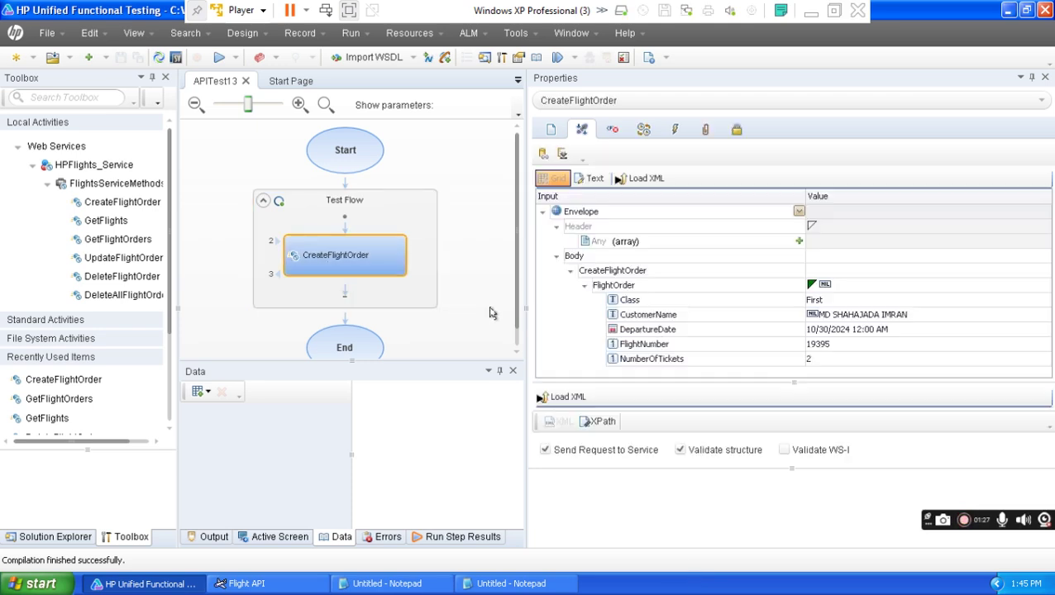
{"action": "left_click", "coordinate": [900, 330]}
{"action": "double_click", "coordinate": [899, 332]}
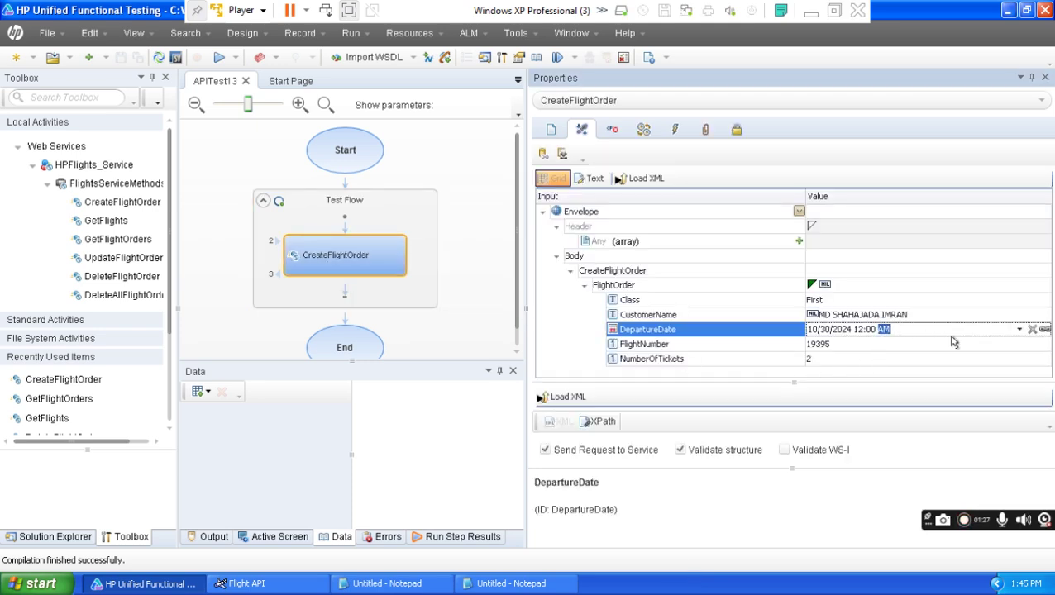
{"action": "left_click", "coordinate": [1020, 330]}
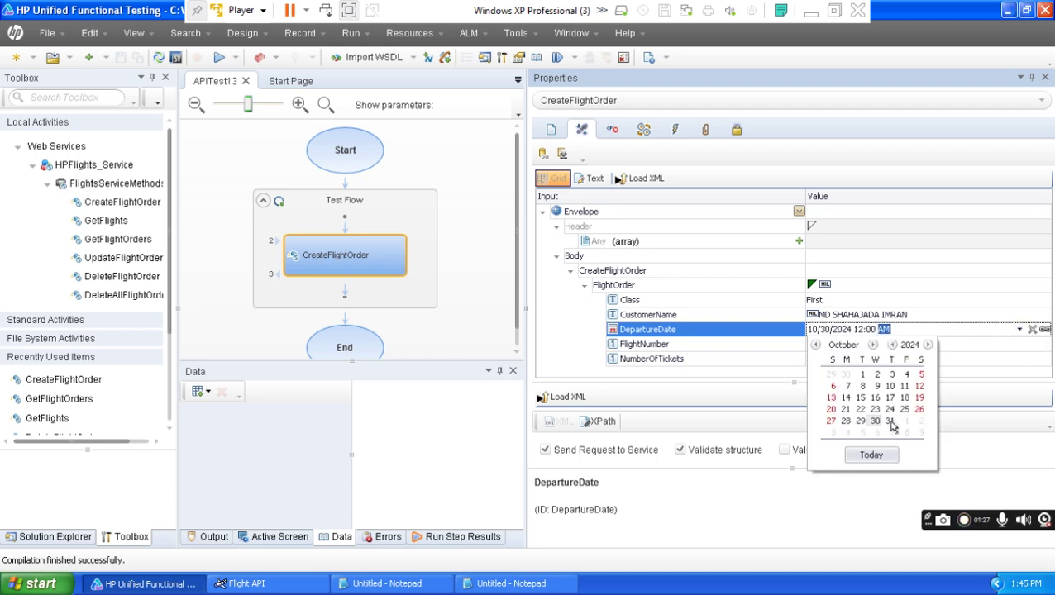
{"action": "left_click", "coordinate": [889, 423]}
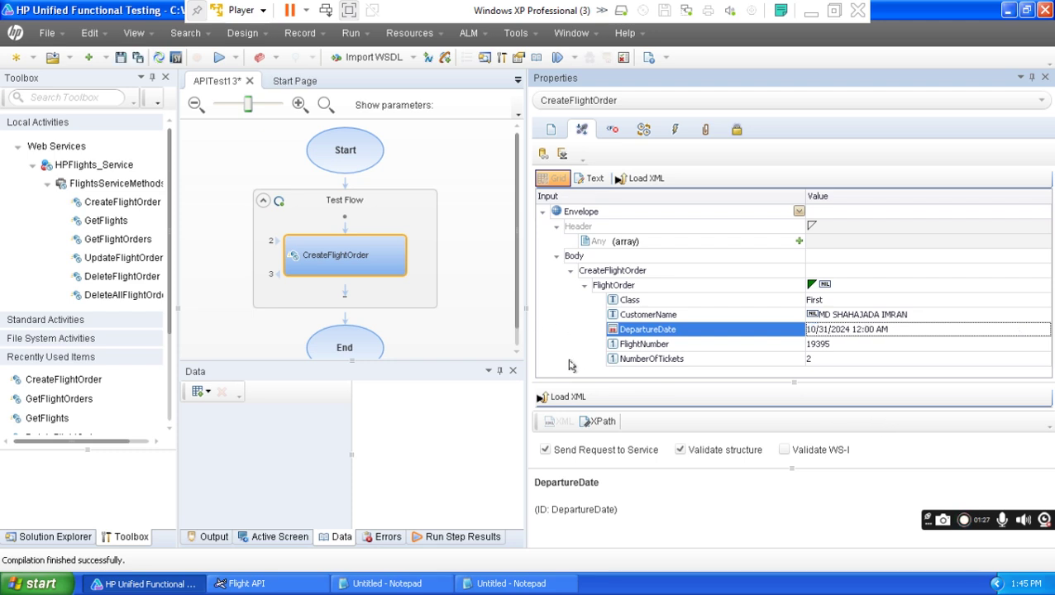
{"action": "left_click", "coordinate": [219, 62]}
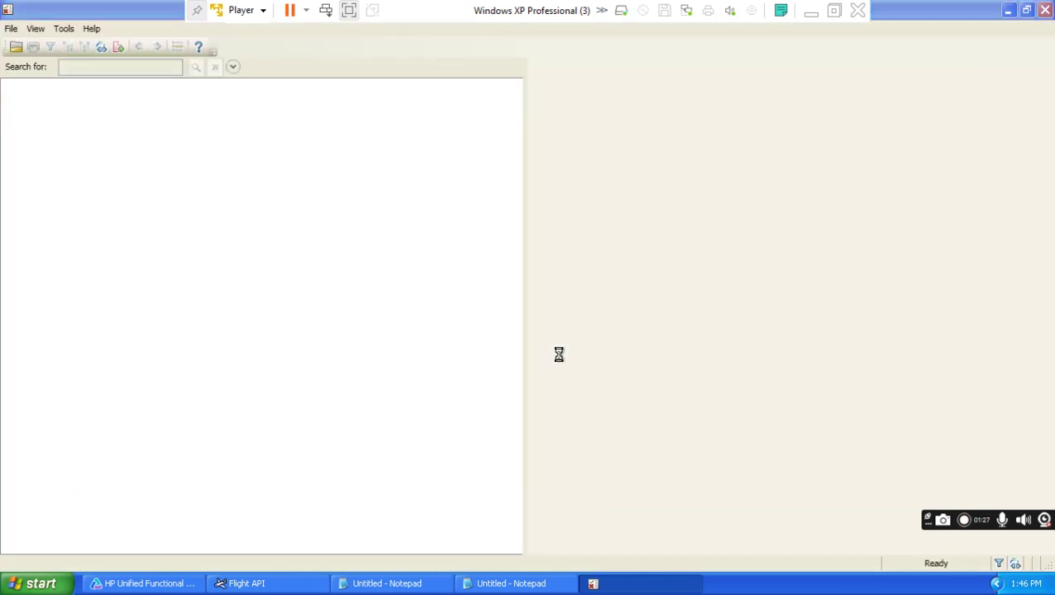
Expand the result tree and show the CreateFlightOrder step's details.
{"action": "left_click", "coordinate": [33, 34]}
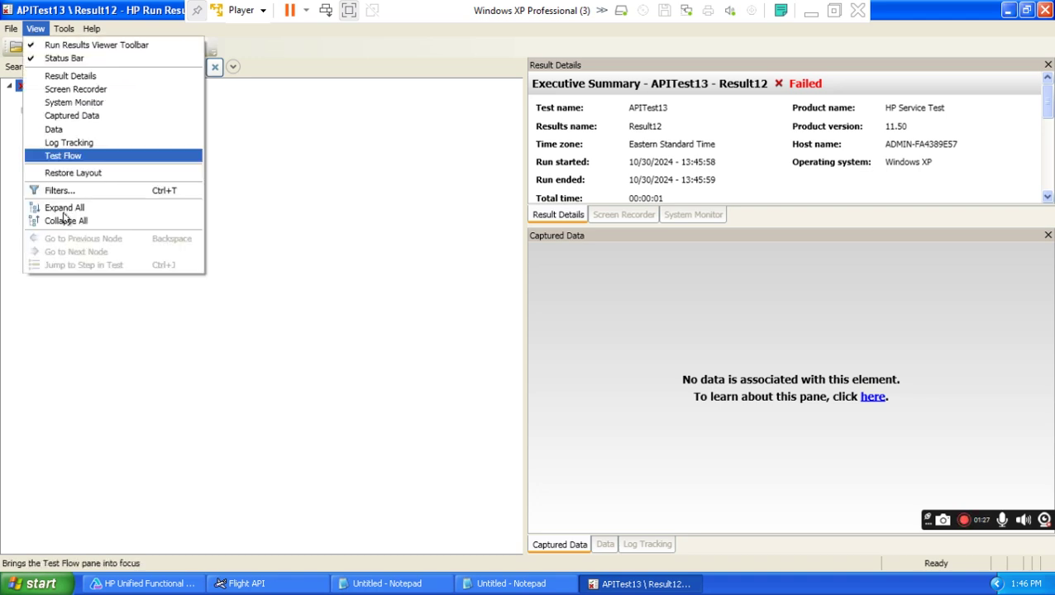
{"action": "left_click", "coordinate": [66, 207]}
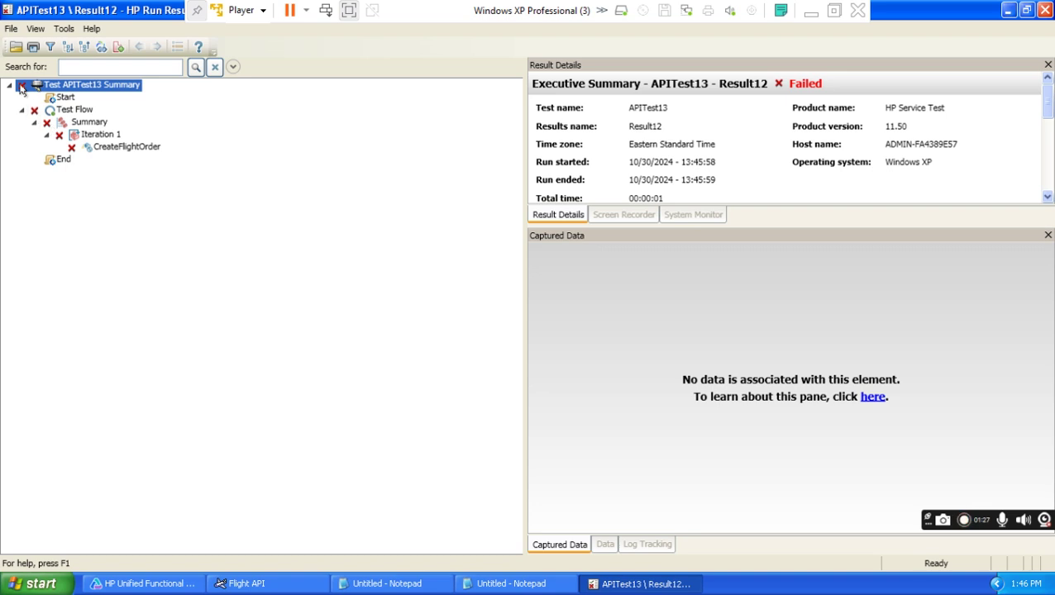
{"action": "left_click", "coordinate": [126, 151]}
{"action": "left_click_drag", "start_coordinate": [1045, 319], "coordinate": [1044, 413]}
Check the request XML and fault response XML, closing both windows.
{"action": "left_click_drag", "start_coordinate": [751, 525], "coordinate": [768, 527]}
{"action": "left_click", "coordinate": [701, 377]}
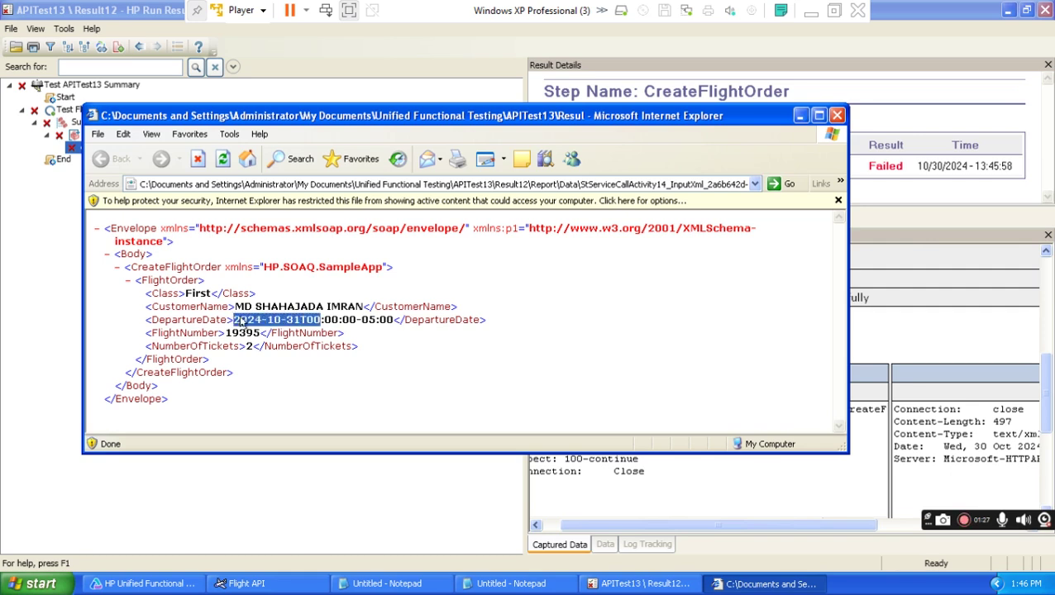
{"action": "left_click", "coordinate": [837, 116]}
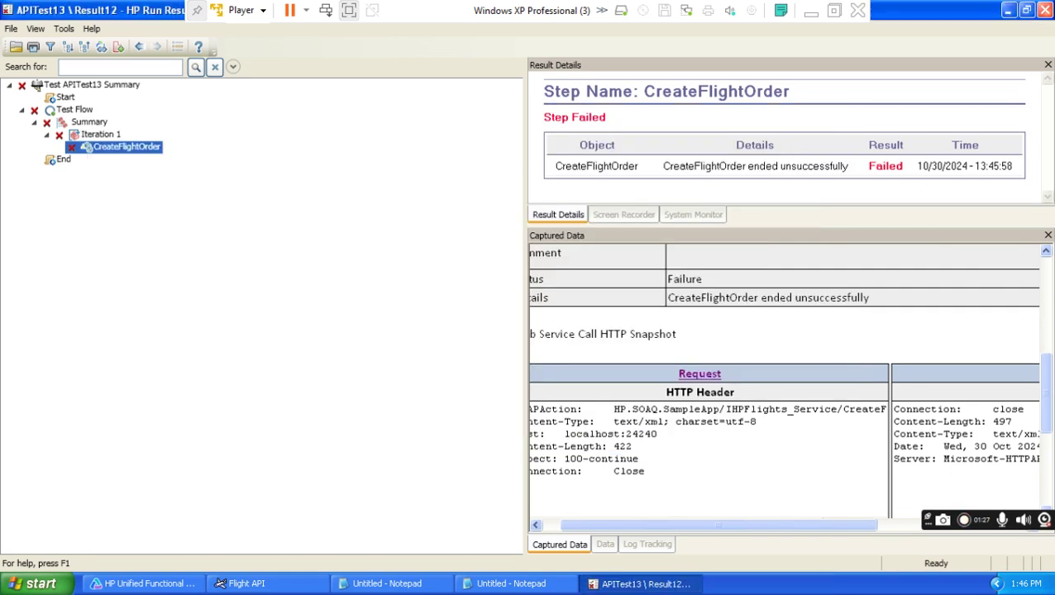
{"action": "left_click_drag", "start_coordinate": [741, 529], "coordinate": [837, 527]}
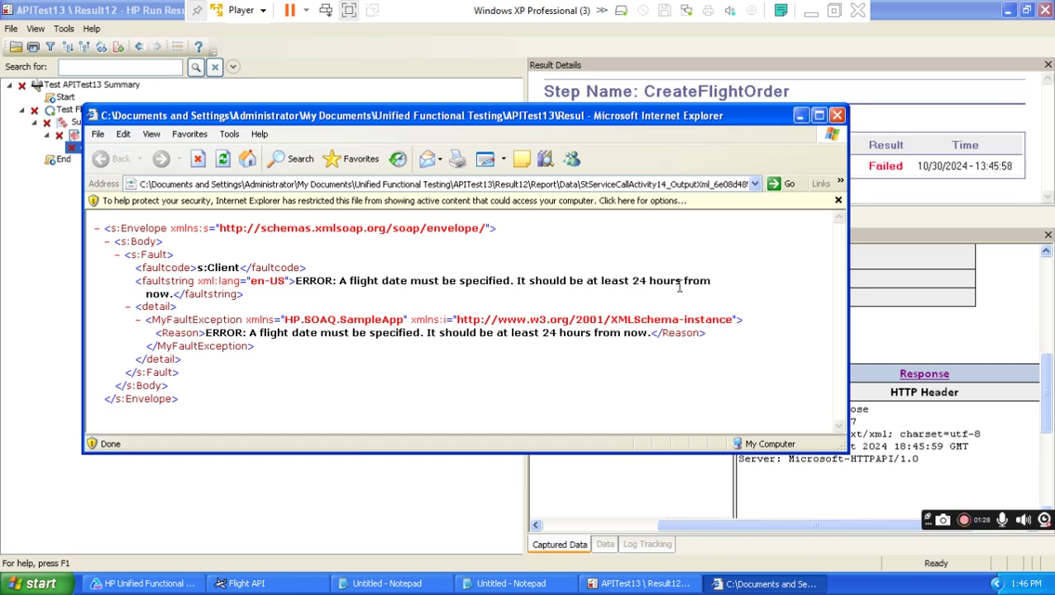
{"action": "left_click", "coordinate": [836, 116]}
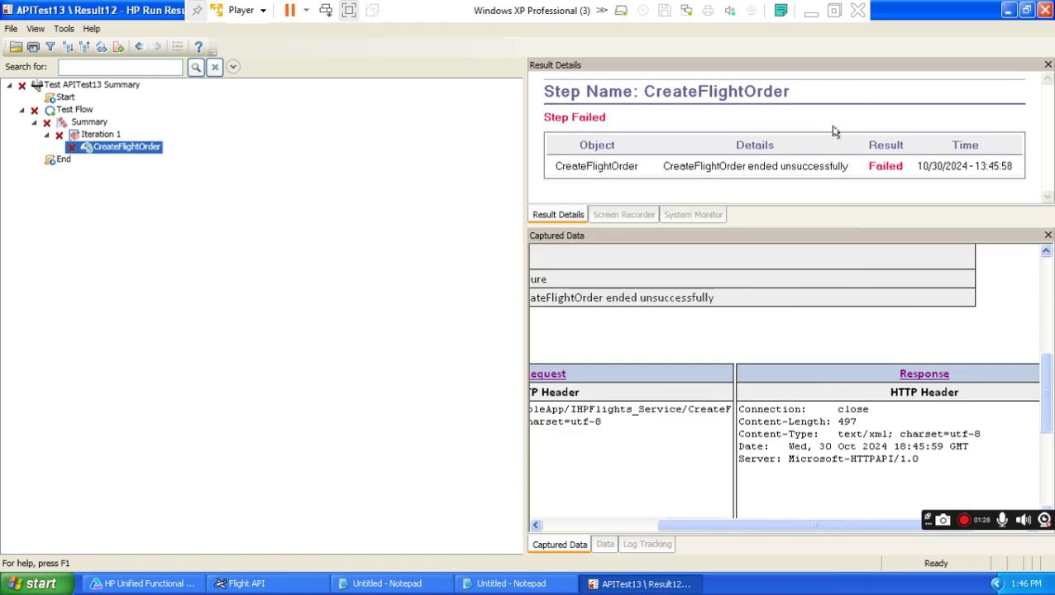
Close the run results, highlight 'Any date above tomorrow' in item 3, and check today's date.
{"action": "left_click", "coordinate": [1044, 10]}
{"action": "left_click", "coordinate": [811, 10]}
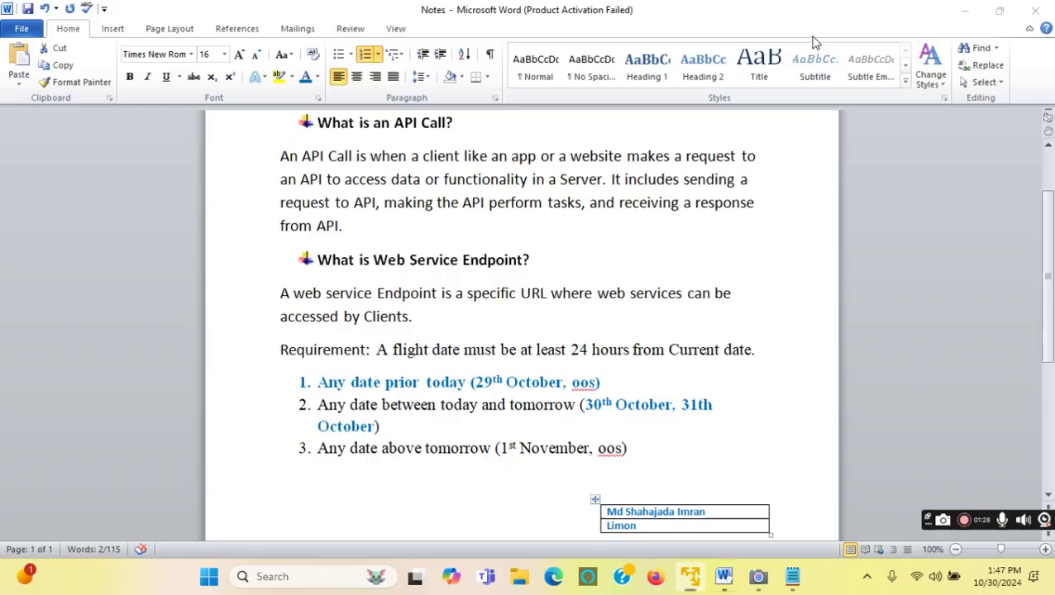
{"action": "left_click", "coordinate": [486, 480]}
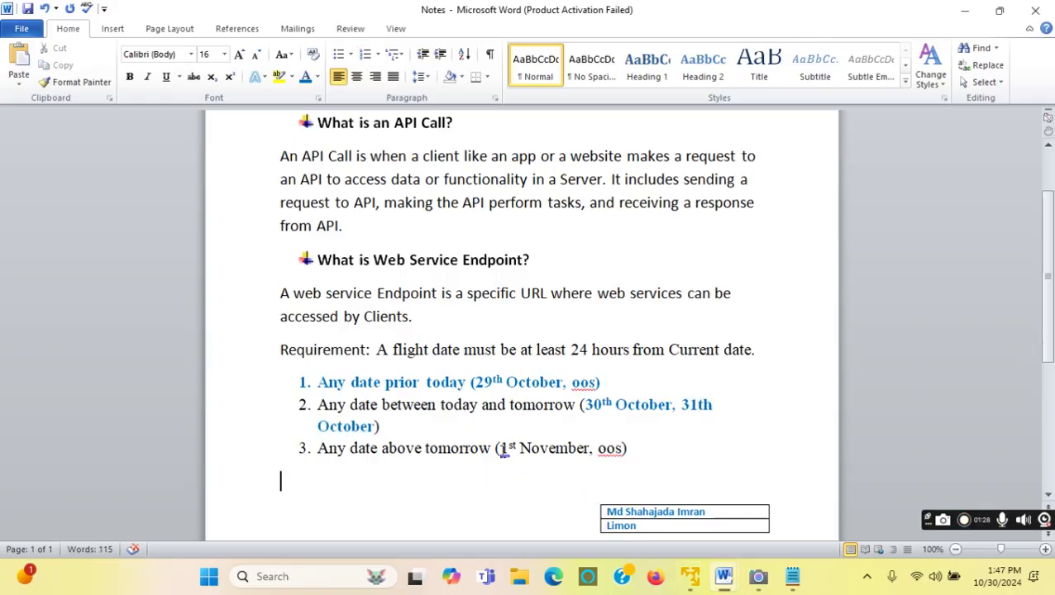
{"action": "left_click_drag", "start_coordinate": [321, 448], "coordinate": [456, 450]}
{"action": "left_click", "coordinate": [1005, 576]}
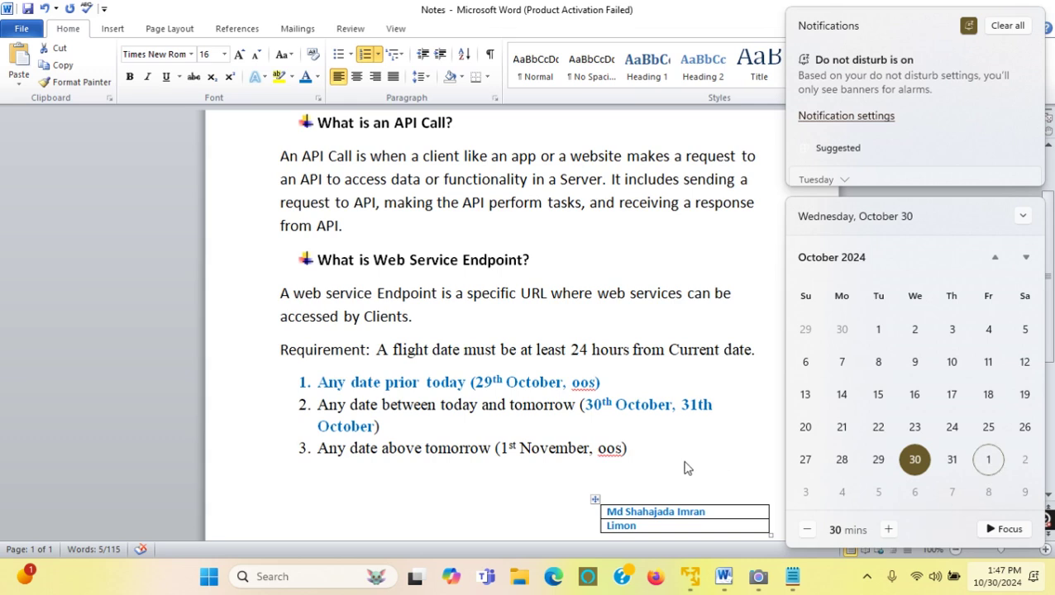
{"action": "left_click", "coordinate": [602, 455]}
Highlight '1st November' in item 3 of the notes and return to UFT.
{"action": "double_click", "coordinate": [609, 450]}
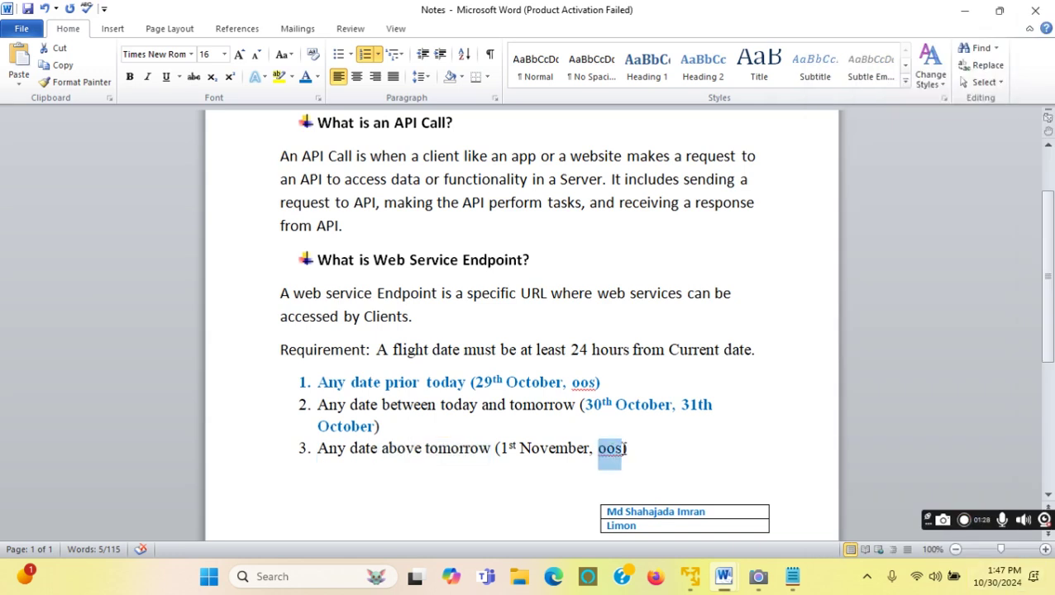
{"action": "left_click_drag", "start_coordinate": [589, 448], "coordinate": [505, 447]}
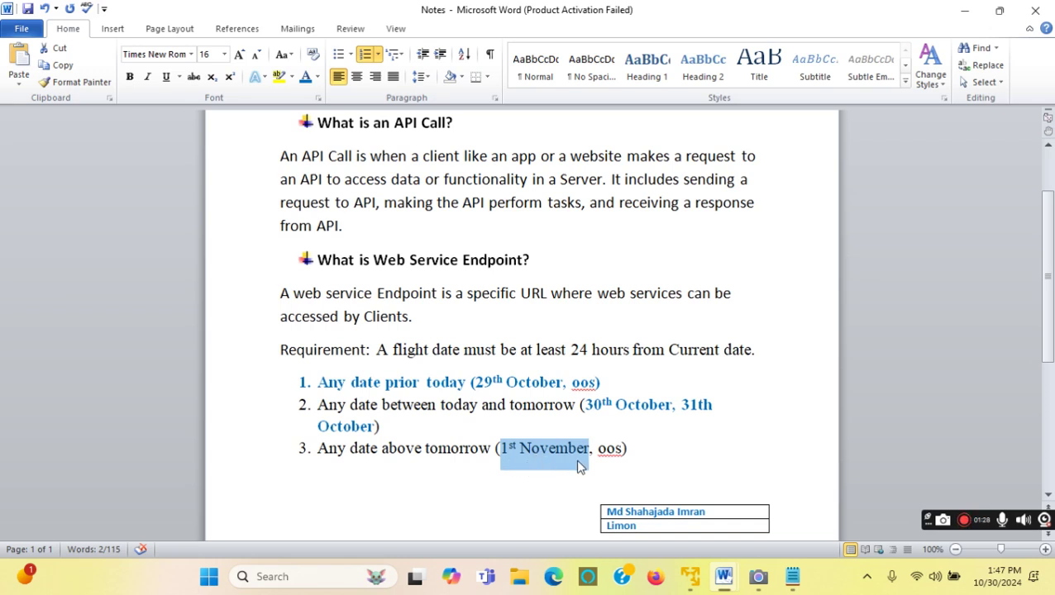
{"action": "left_click", "coordinate": [516, 473]}
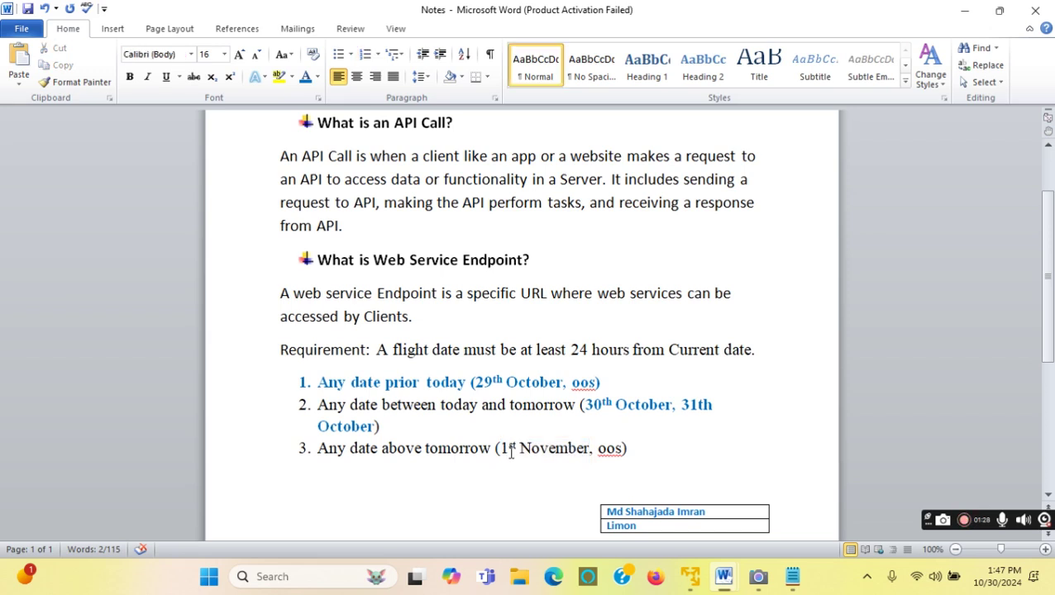
{"action": "left_click_drag", "start_coordinate": [500, 448], "coordinate": [588, 450]}
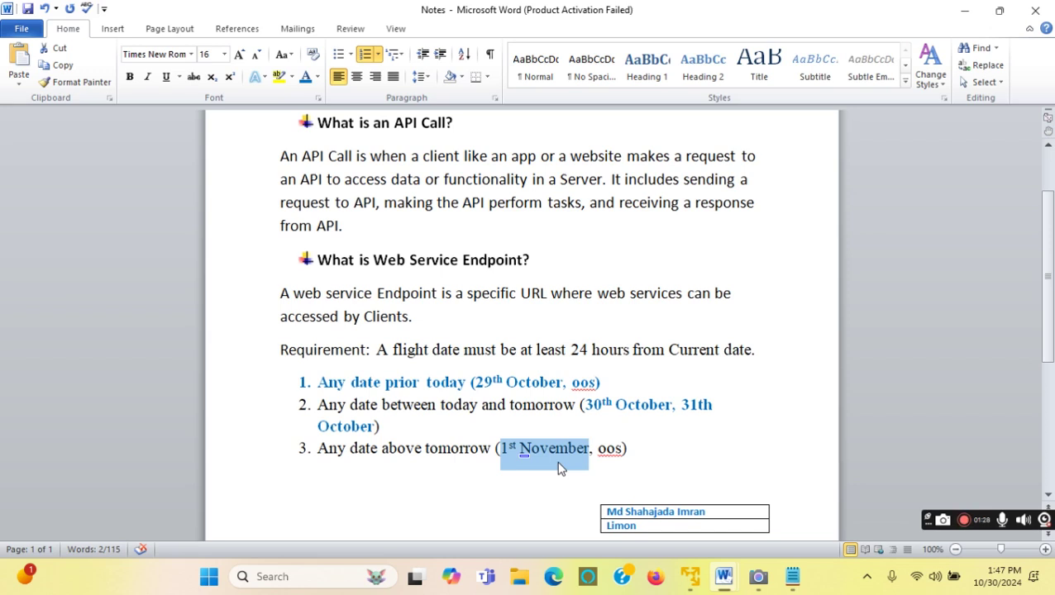
{"action": "mouse_move", "coordinate": [693, 584]}
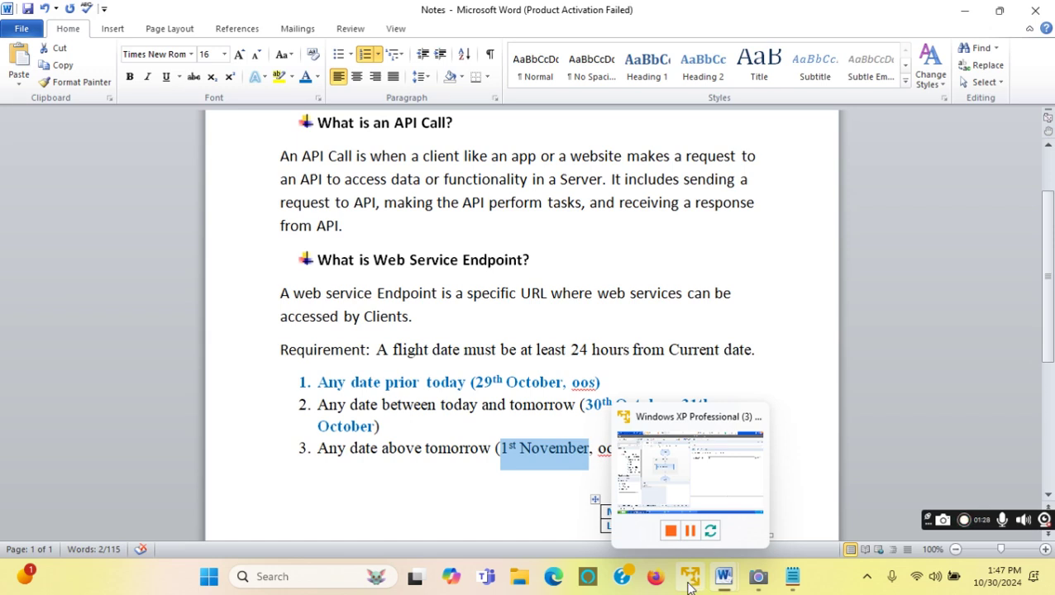
{"action": "left_click", "coordinate": [690, 583]}
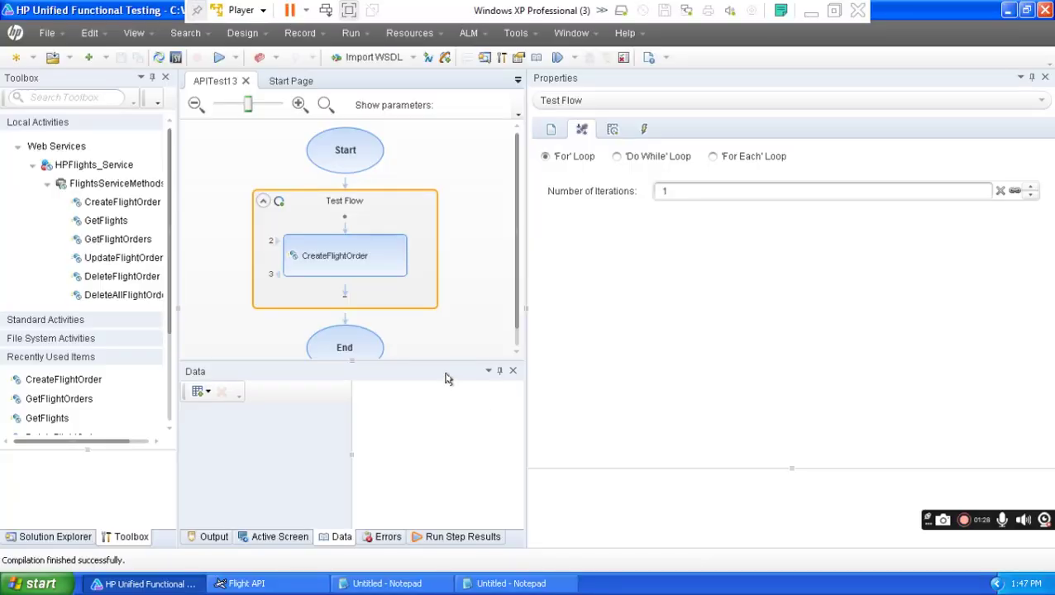
Set the CreateFlightOrder DepartureDate to 11/1/2024 from the calendar.
{"action": "left_click", "coordinate": [354, 263]}
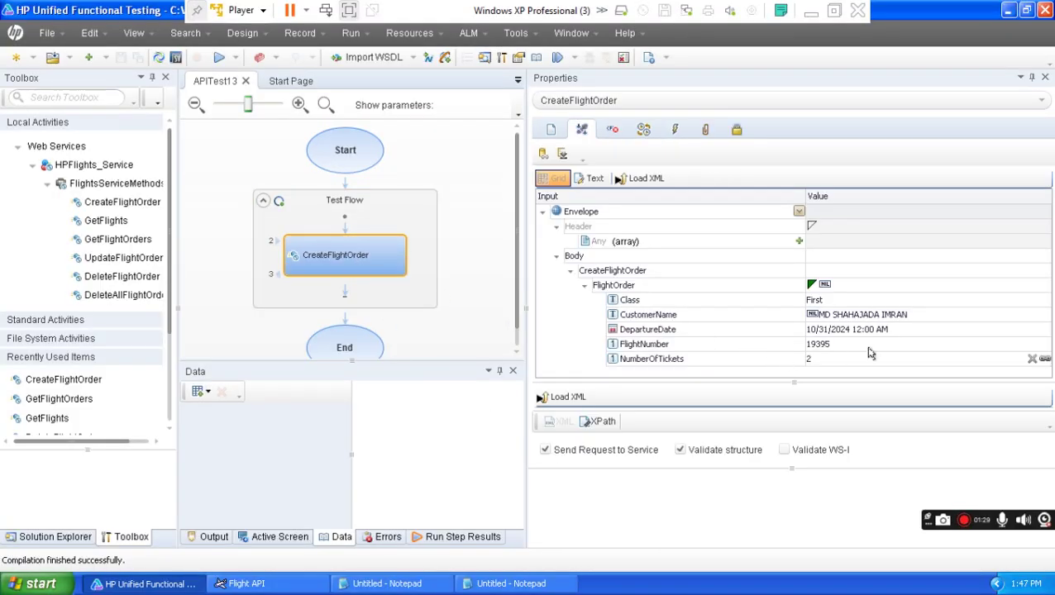
{"action": "left_click", "coordinate": [947, 330]}
{"action": "left_click", "coordinate": [1019, 329]}
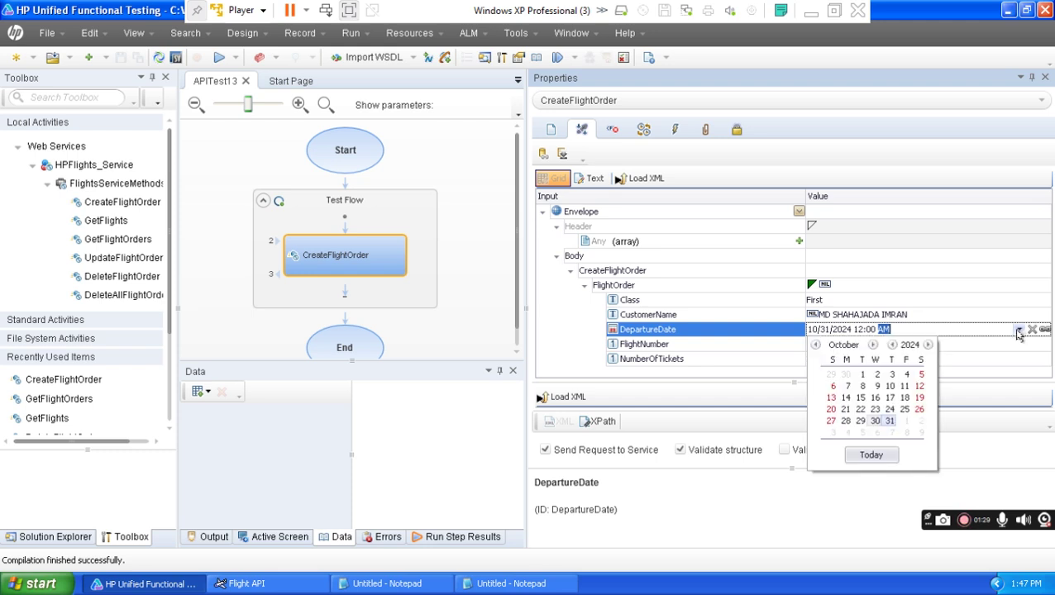
{"action": "left_click", "coordinate": [907, 425]}
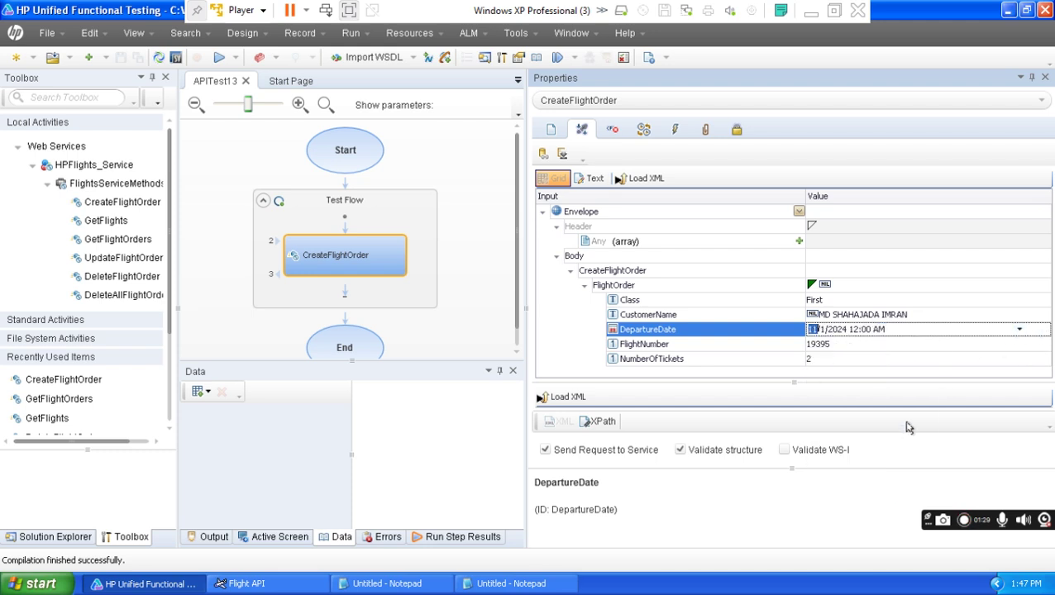
{"action": "left_click", "coordinate": [559, 342]}
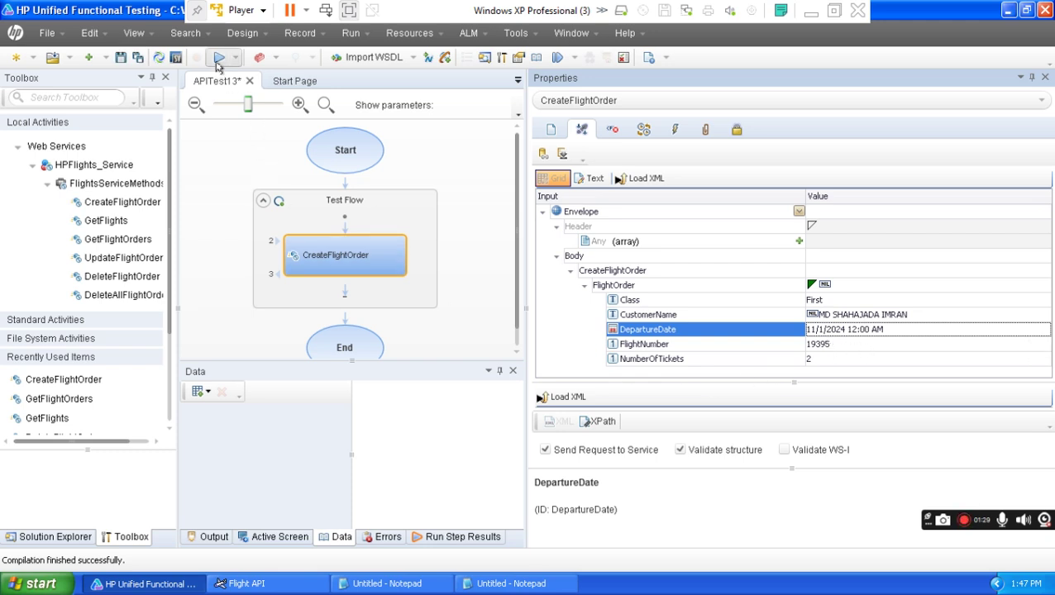
Clear the 1st November highlight in the Word notes, then run APITest13.
{"action": "left_click", "coordinate": [811, 12]}
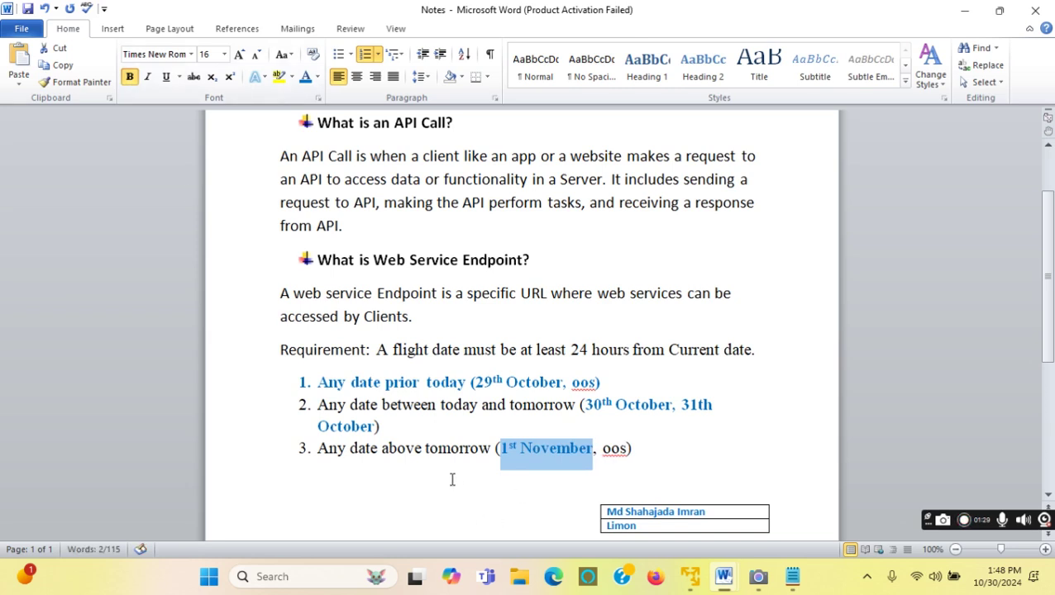
{"action": "left_click", "coordinate": [479, 447]}
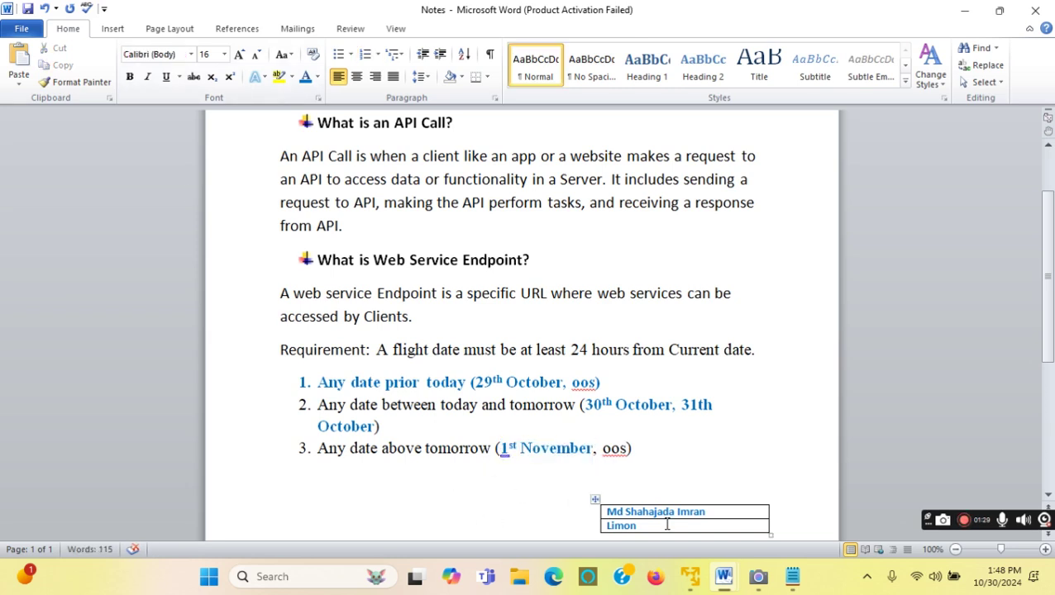
{"action": "left_click", "coordinate": [691, 576]}
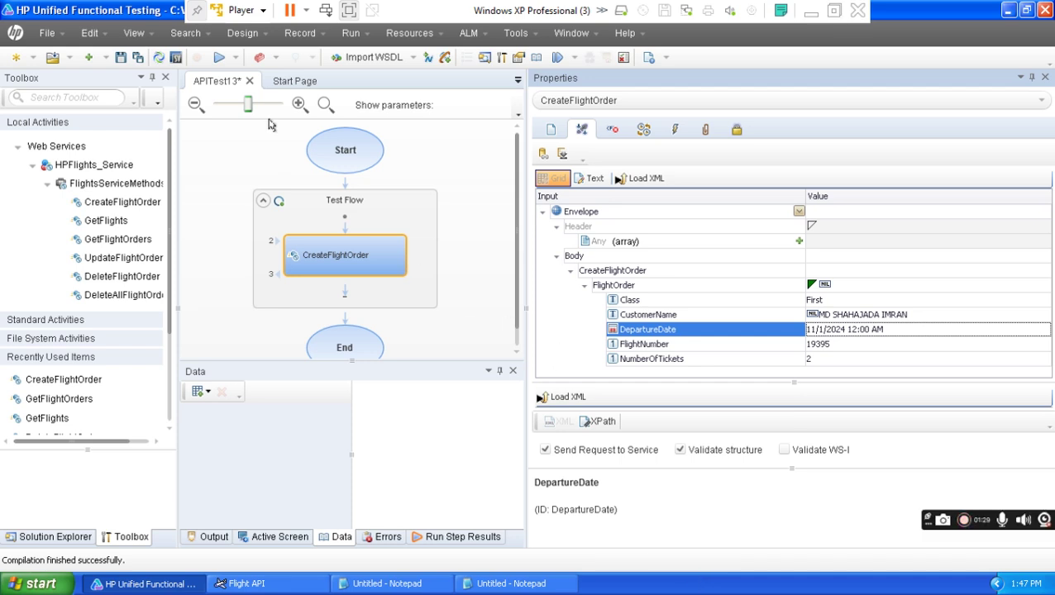
{"action": "left_click", "coordinate": [219, 57]}
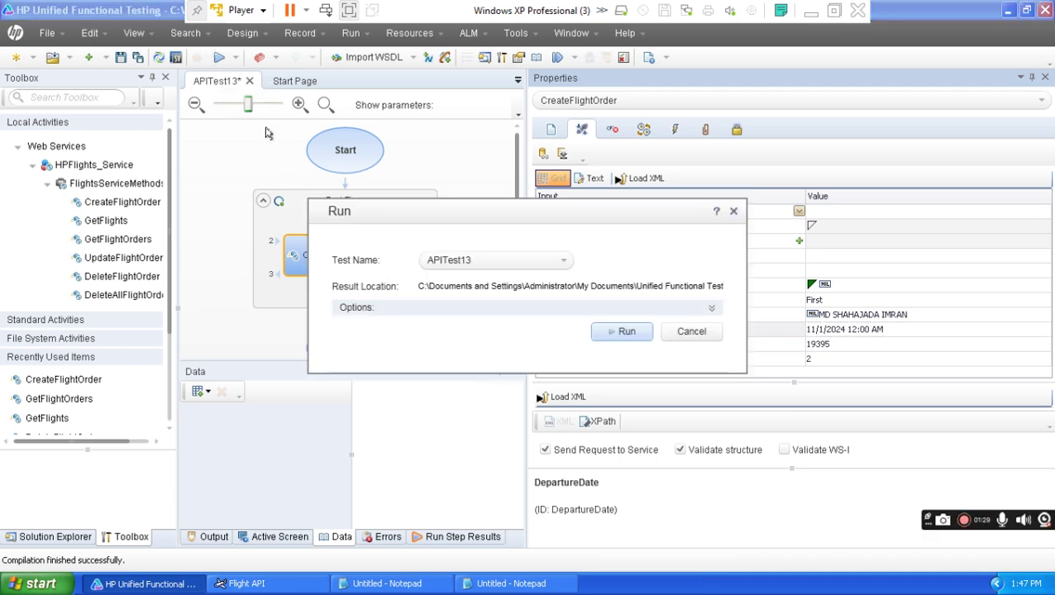
{"action": "left_click", "coordinate": [622, 332]}
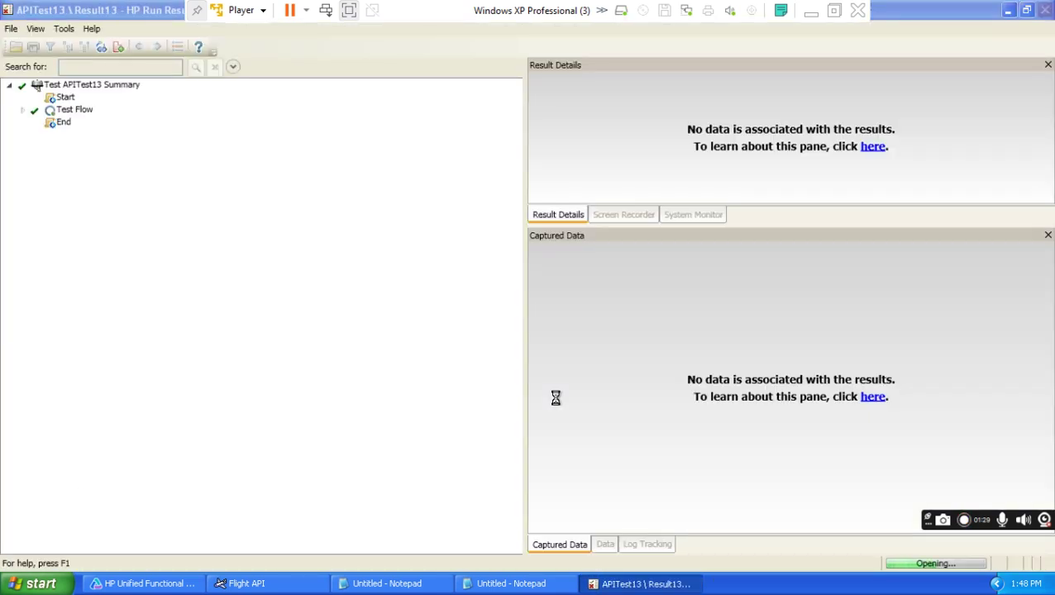
Expand the whole result tree and show the CreateFlightOrder step's captured data.
{"action": "left_click", "coordinate": [36, 31]}
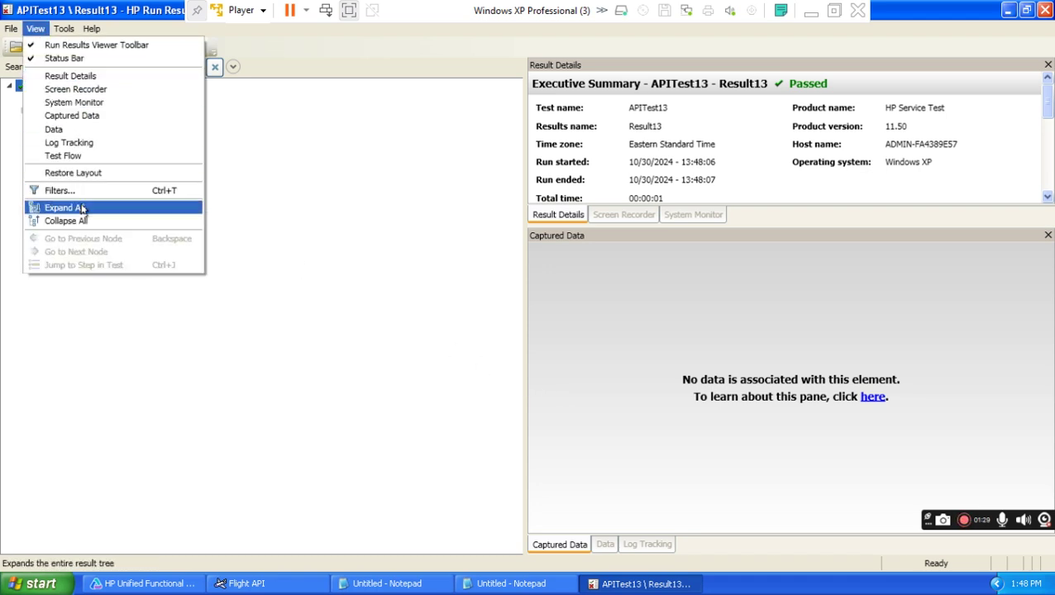
{"action": "left_click", "coordinate": [83, 211]}
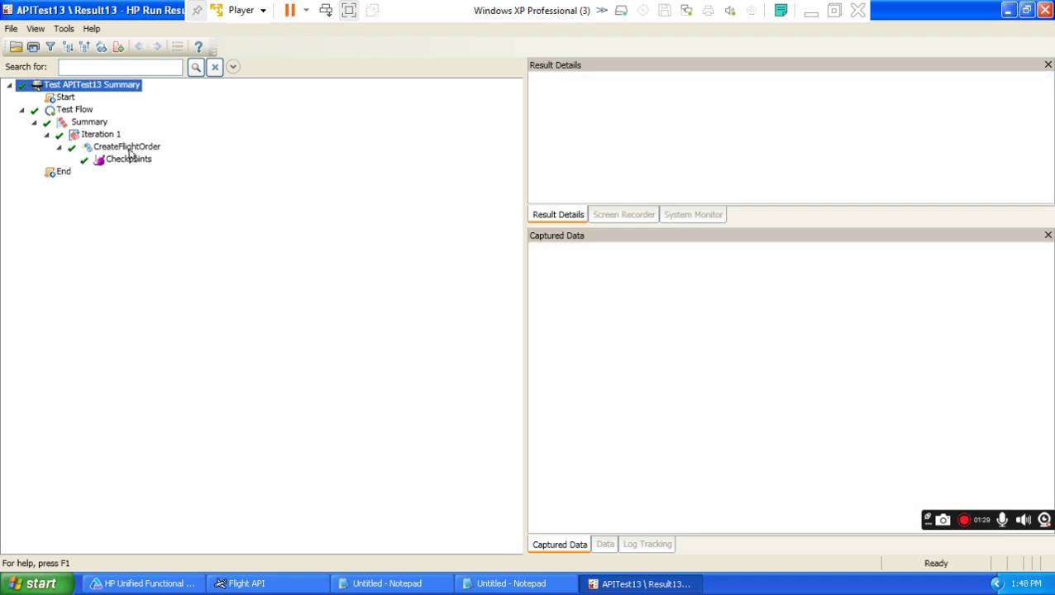
{"action": "left_click", "coordinate": [129, 149]}
{"action": "left_click_drag", "start_coordinate": [1045, 315], "coordinate": [1033, 434]}
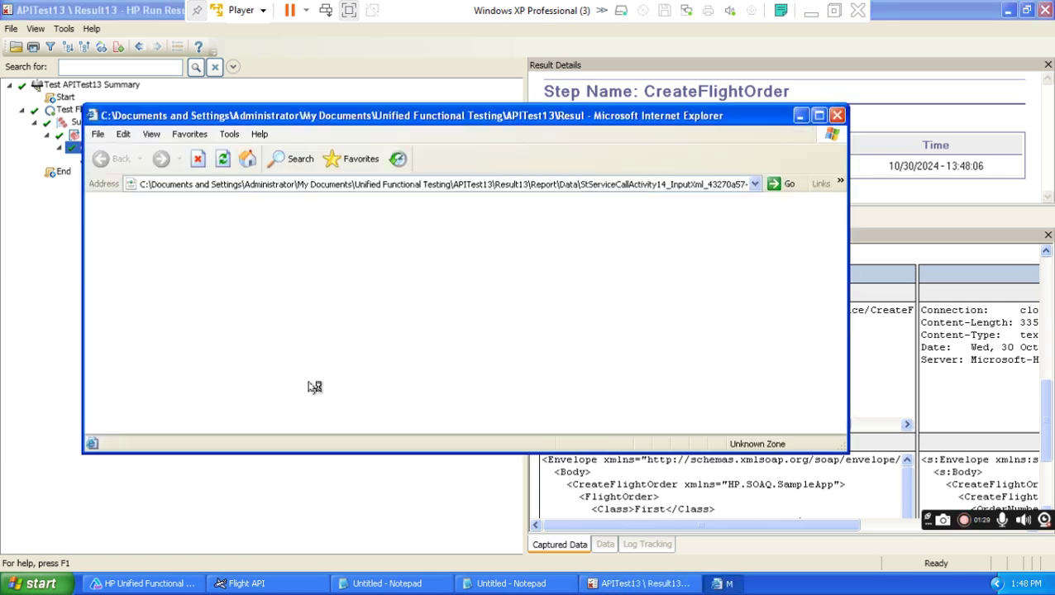
Review the request XML, highlighting the DepartureDate date, then close it.
{"action": "left_click_drag", "start_coordinate": [175, 411], "coordinate": [198, 230]}
{"action": "left_click", "coordinate": [294, 382]}
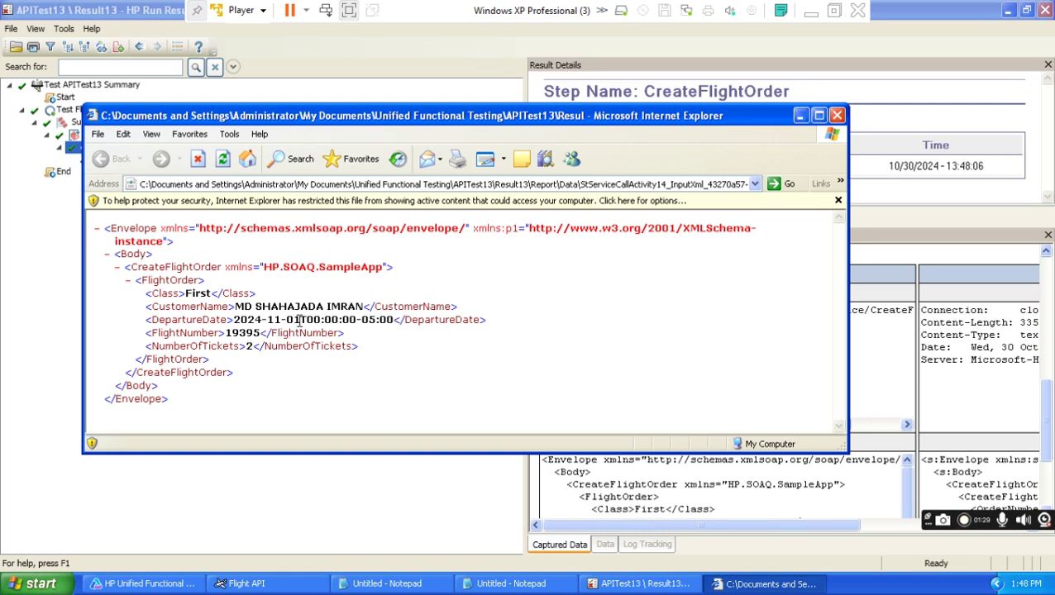
{"action": "left_click_drag", "start_coordinate": [321, 320], "coordinate": [234, 323]}
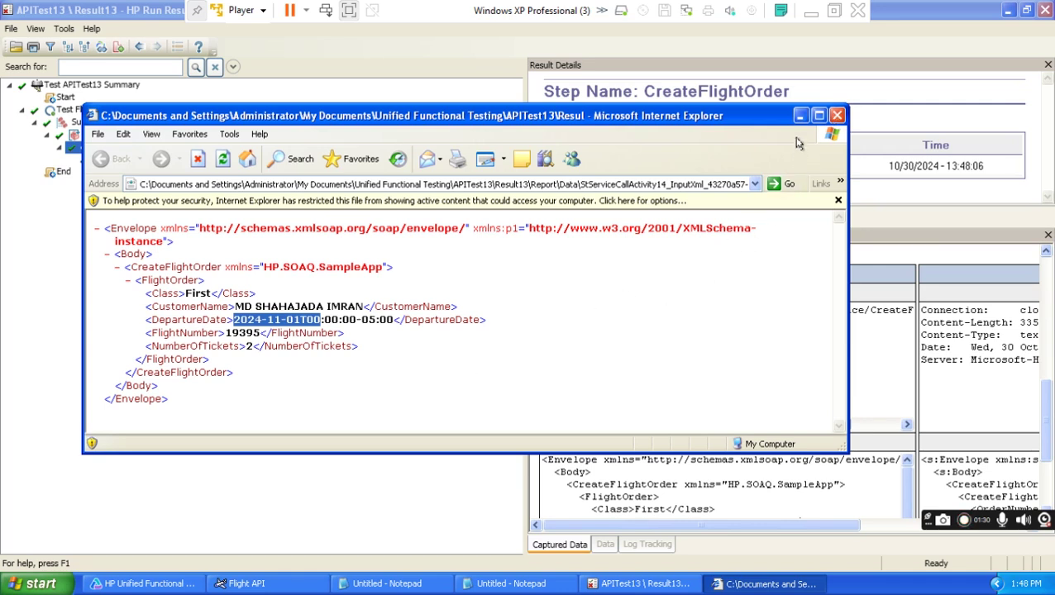
{"action": "left_click", "coordinate": [836, 115]}
Review the response XML's OrderNumber value 28, close it, and go to the Notes document.
{"action": "left_click_drag", "start_coordinate": [694, 525], "coordinate": [812, 523]}
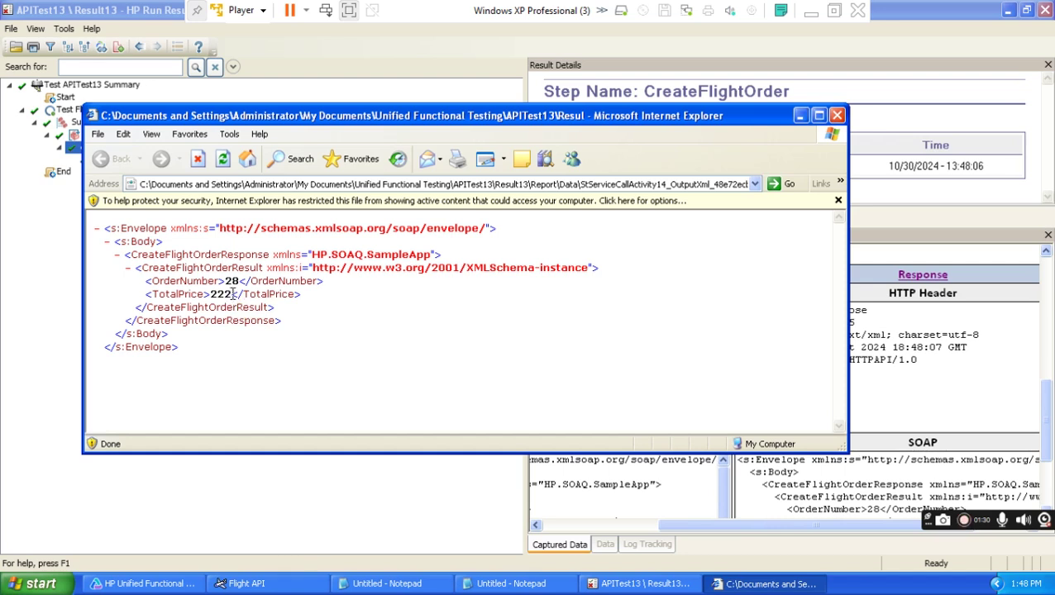
{"action": "left_click_drag", "start_coordinate": [245, 281], "coordinate": [217, 295]}
{"action": "left_click", "coordinate": [240, 346]}
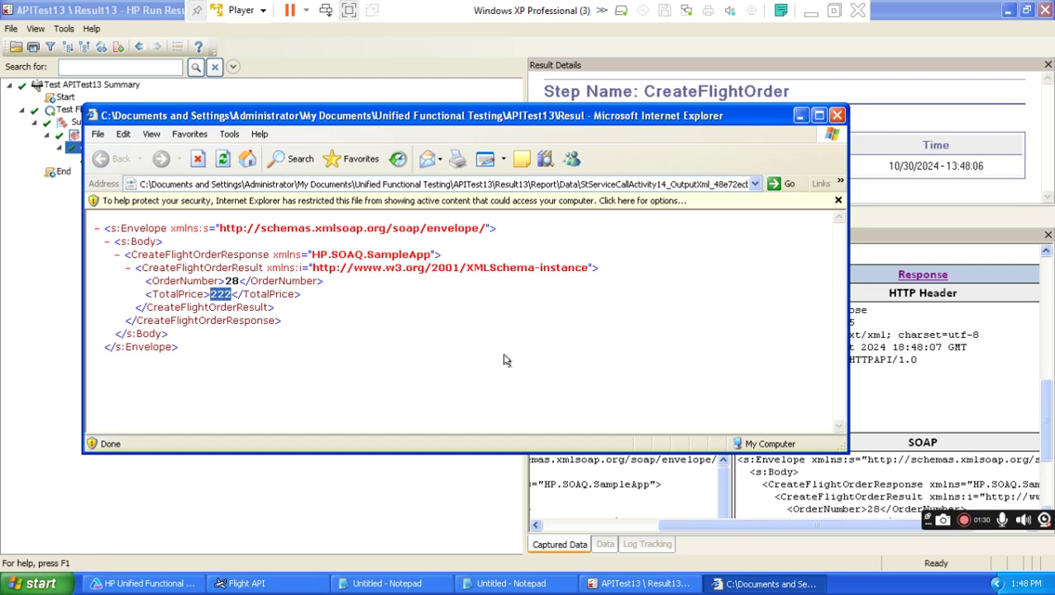
{"action": "left_click", "coordinate": [837, 115]}
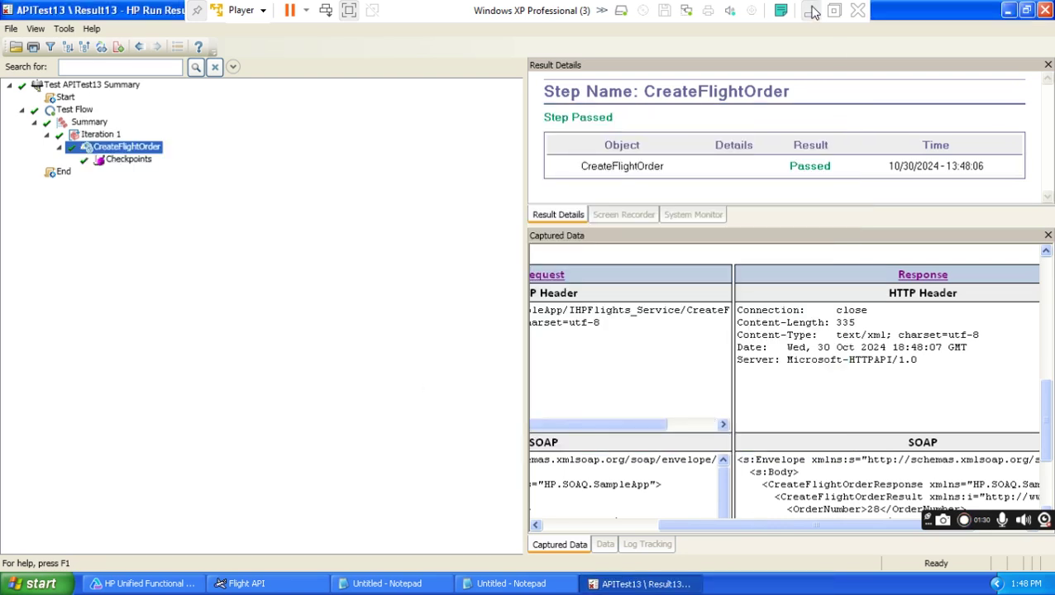
{"action": "left_click", "coordinate": [810, 10]}
Colour the requirement paragraph and its three items blue.
{"action": "left_click_drag", "start_coordinate": [644, 450], "coordinate": [283, 357]}
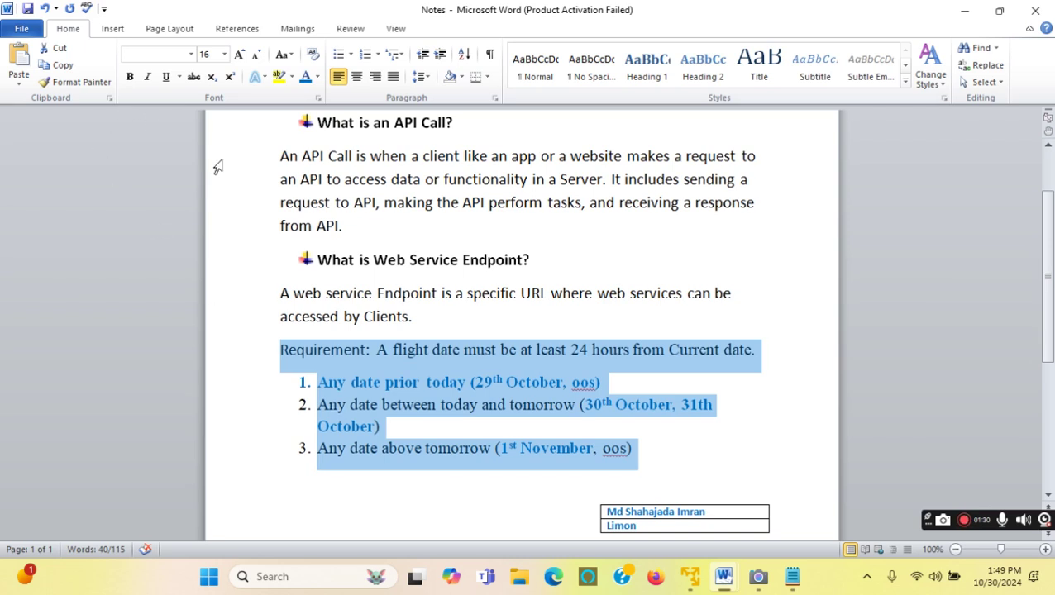
{"action": "left_click", "coordinate": [306, 77]}
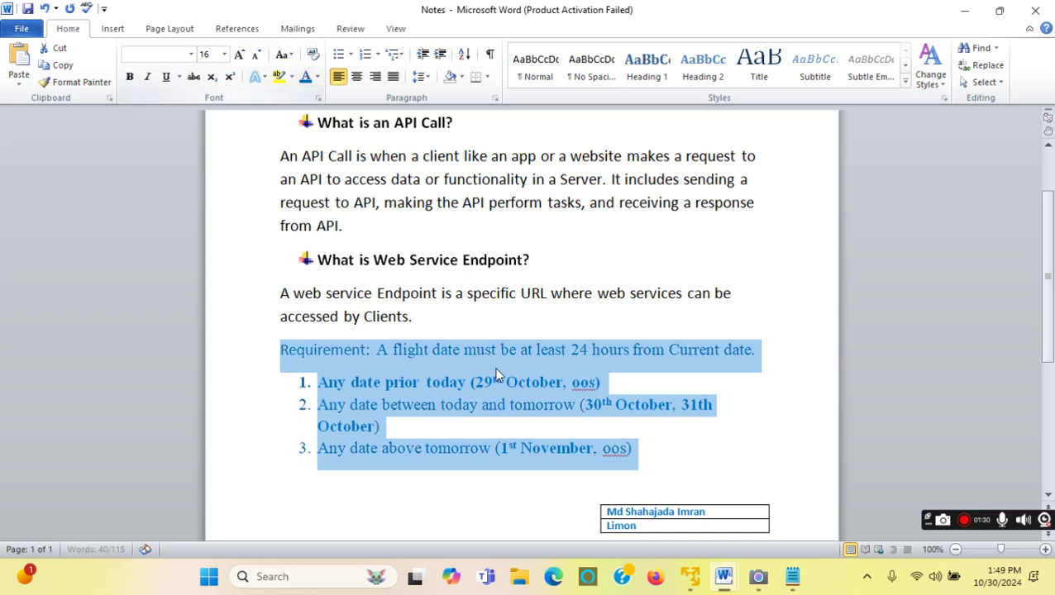
{"action": "left_click", "coordinate": [514, 430]}
{"action": "left_click_drag", "start_coordinate": [636, 449], "coordinate": [291, 354]}
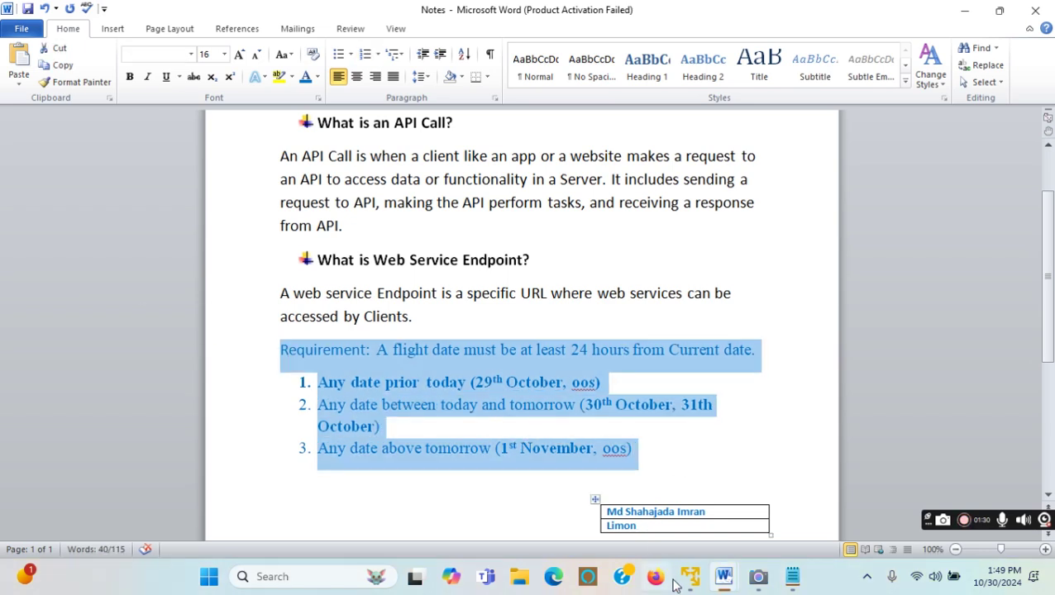
Colour API Testing item 2 green in the API Test in UFT notes, then return to the VM.
{"action": "mouse_move", "coordinate": [723, 576]}
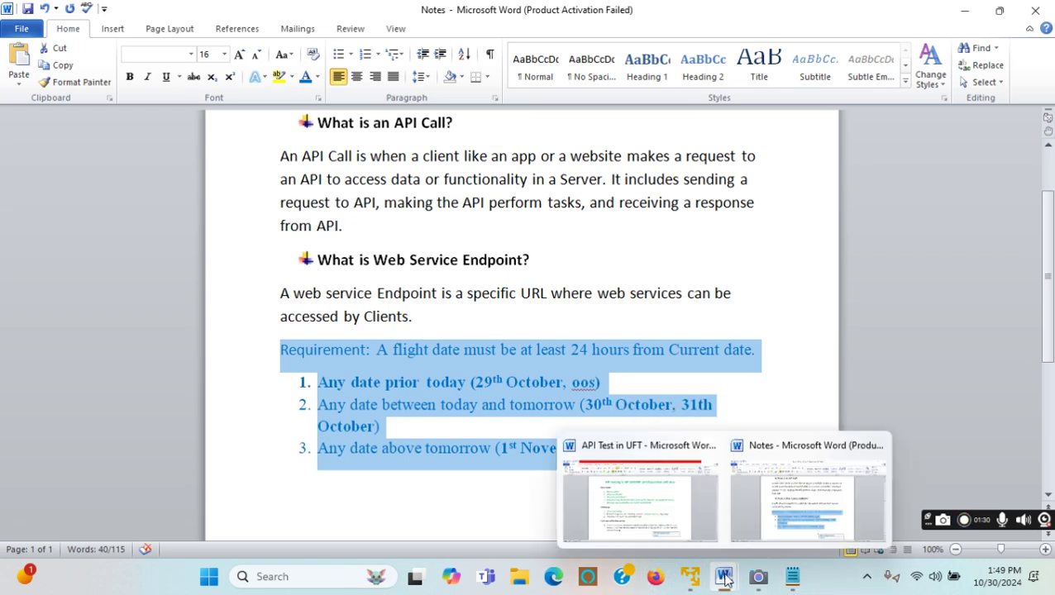
{"action": "left_click", "coordinate": [695, 515]}
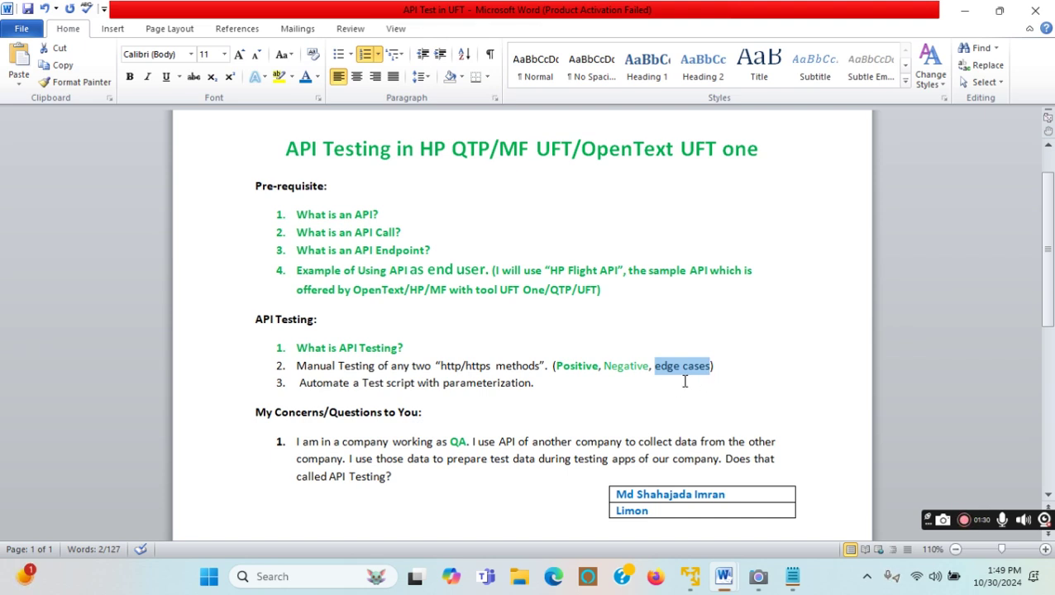
{"action": "left_click", "coordinate": [318, 77]}
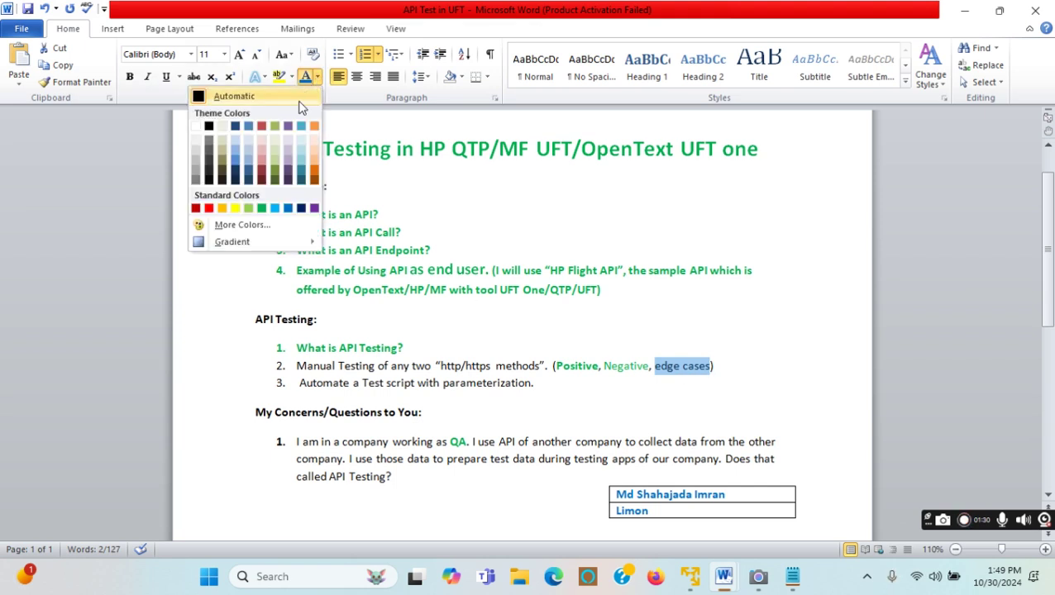
{"action": "key", "text": "Escape"}
{"action": "left_click_drag", "start_coordinate": [716, 366], "coordinate": [242, 366]}
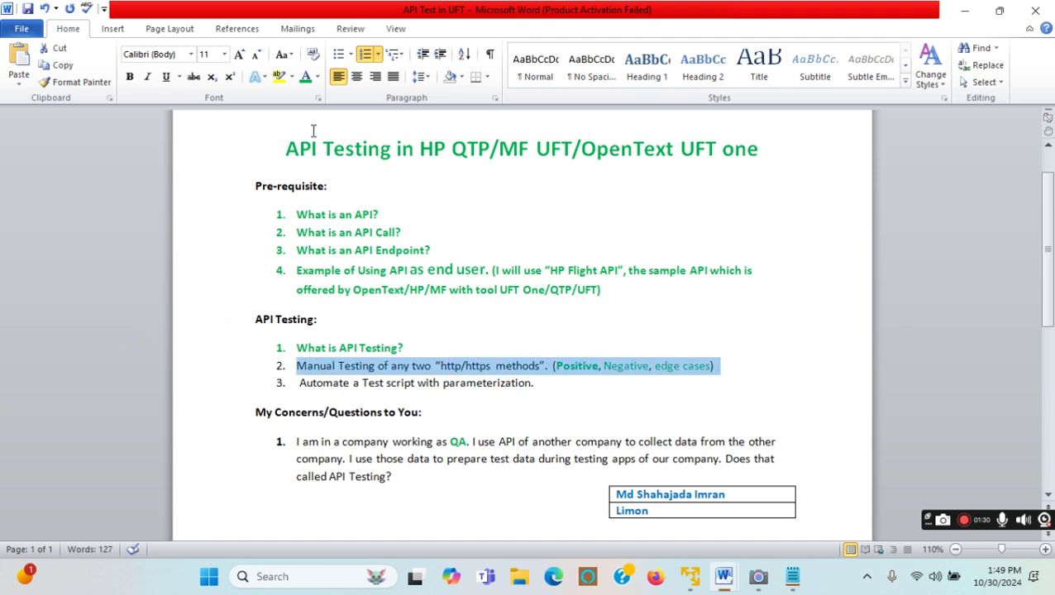
{"action": "left_click", "coordinate": [304, 76]}
{"action": "left_click", "coordinate": [546, 387]}
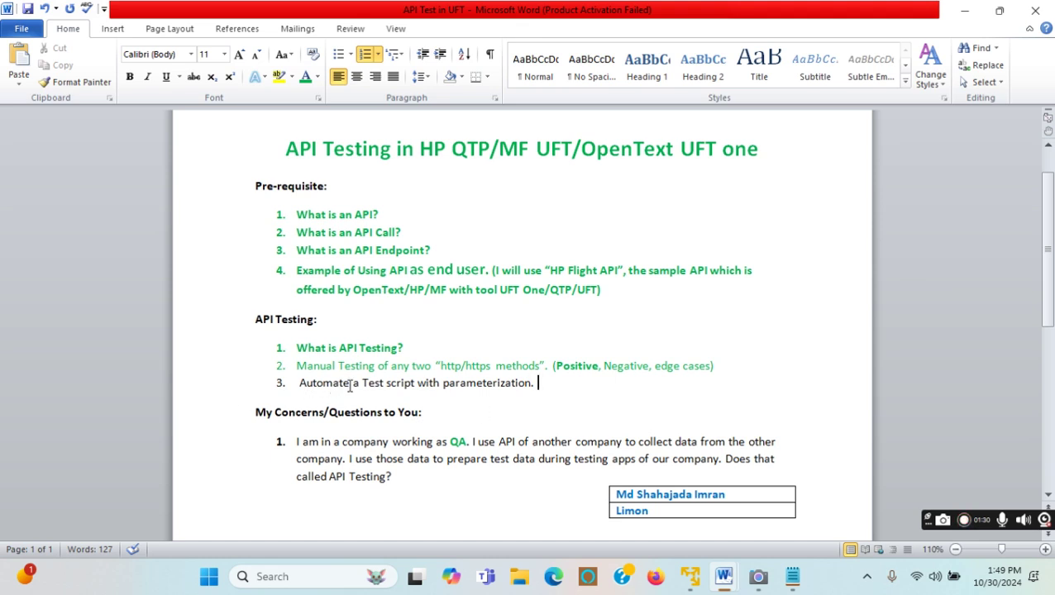
{"action": "left_click_drag", "start_coordinate": [538, 382], "coordinate": [300, 383]}
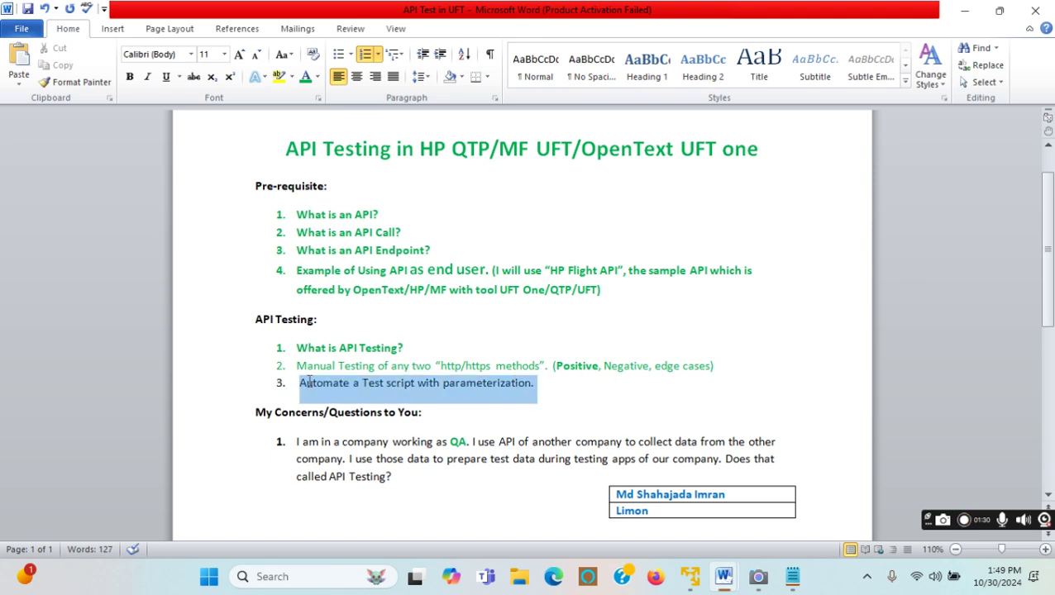
{"action": "left_click", "coordinate": [684, 586]}
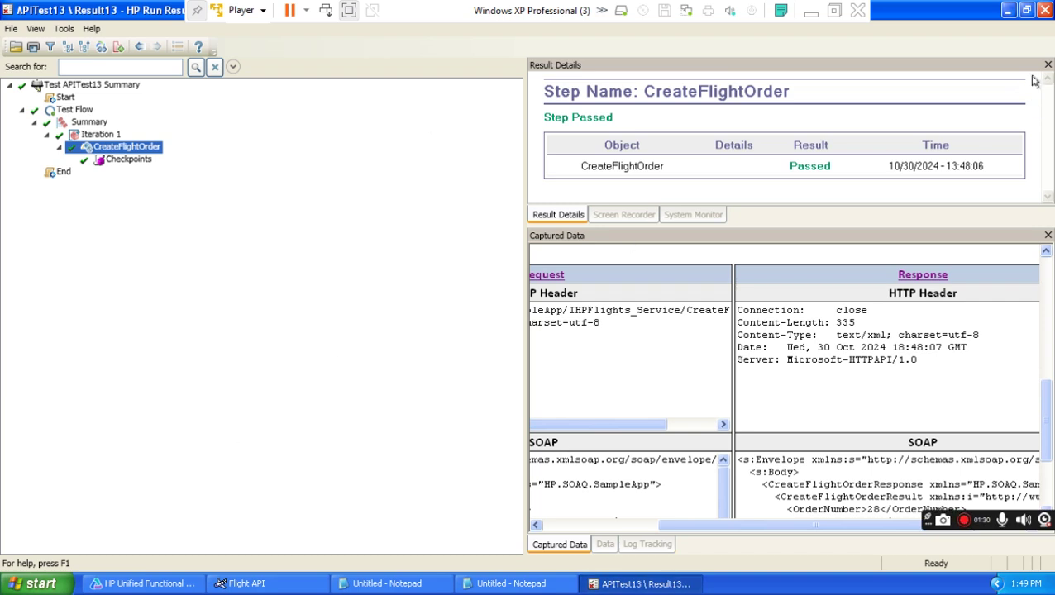
Replace the CreateFlightOrder step with a GetFlights step inside the Test Flow loop.
{"action": "left_click", "coordinate": [1042, 10]}
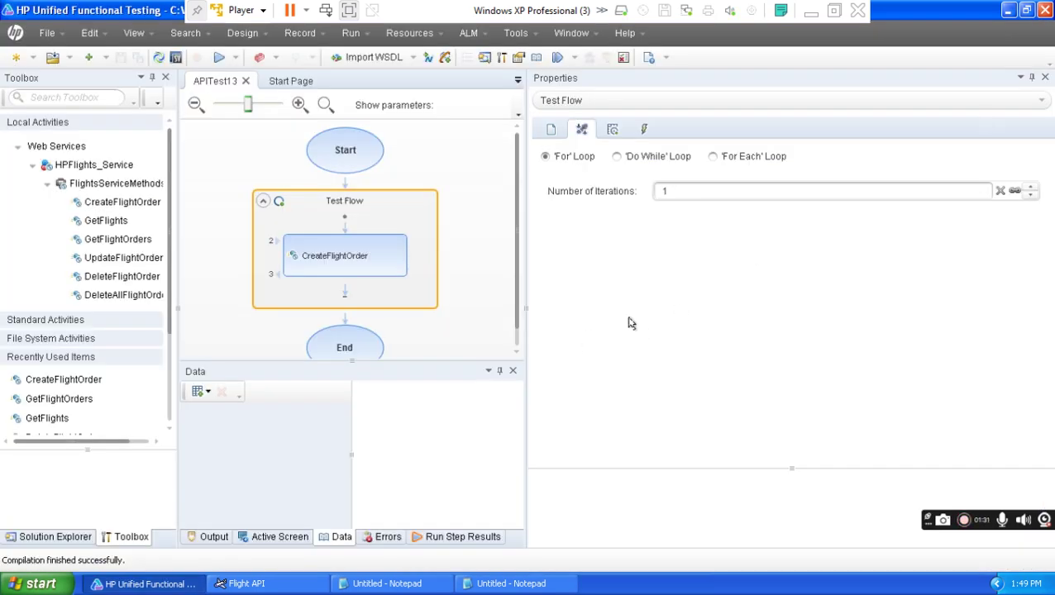
{"action": "left_click", "coordinate": [353, 258]}
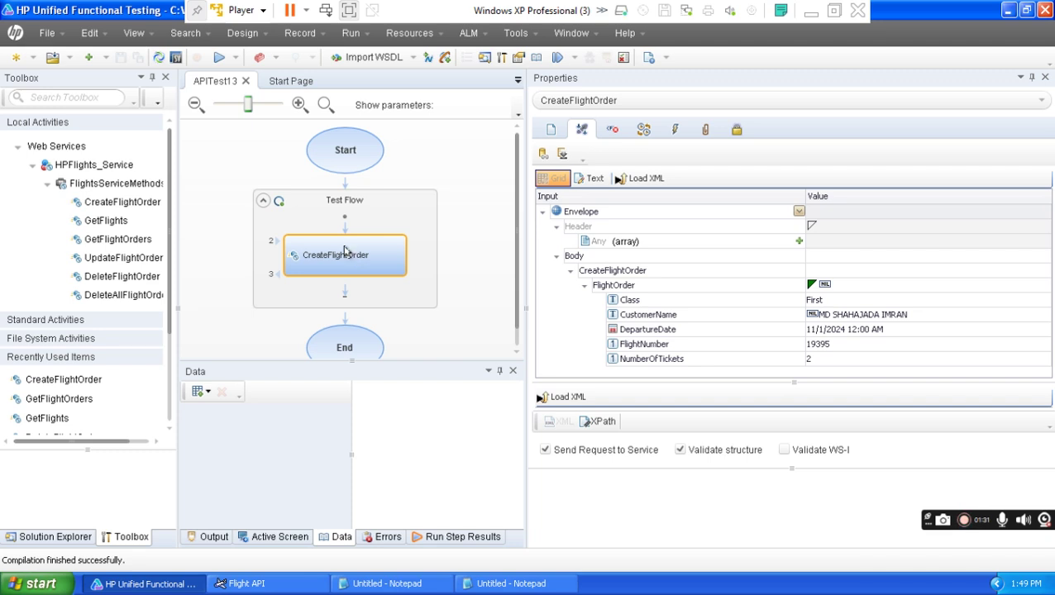
{"action": "right_click", "coordinate": [357, 258]}
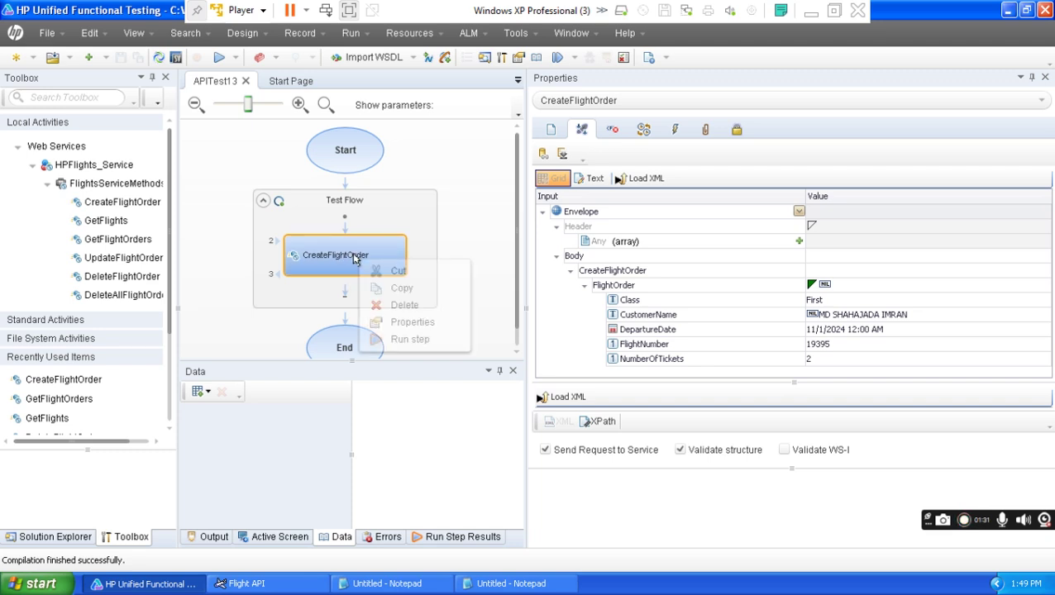
{"action": "left_click", "coordinate": [405, 306]}
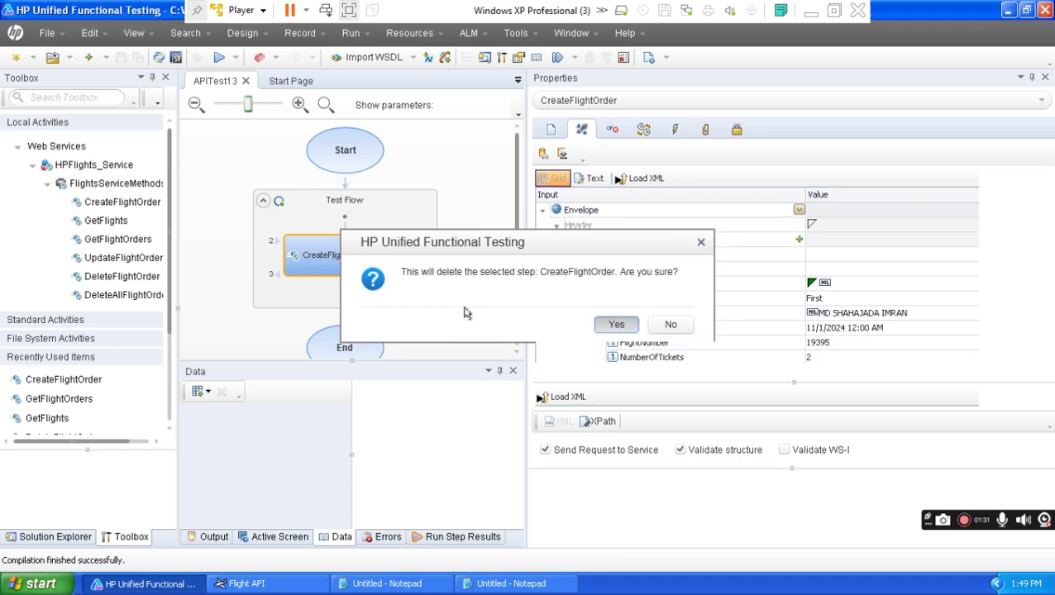
{"action": "key", "text": "Return"}
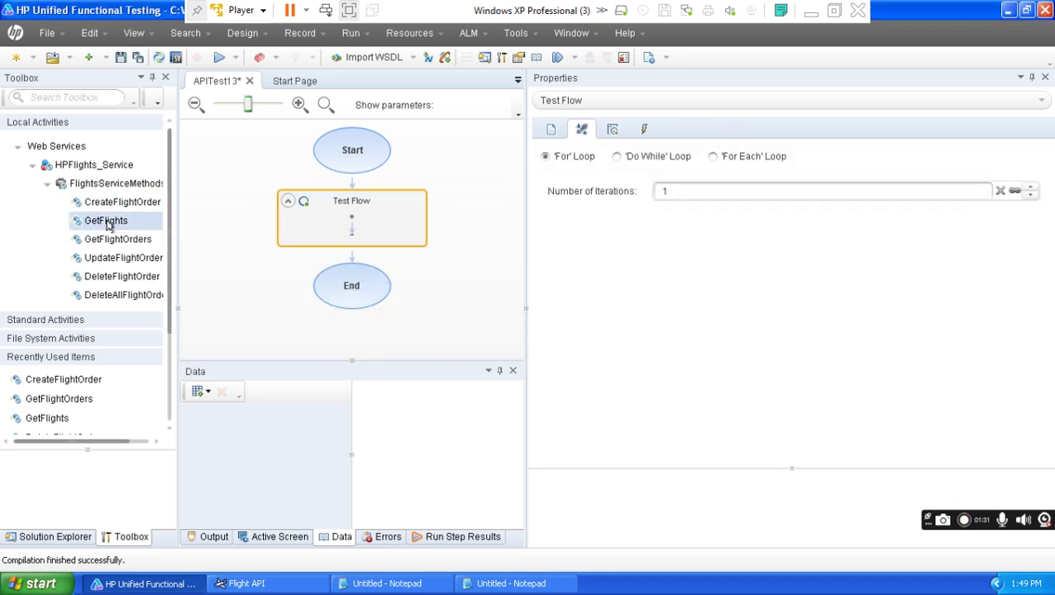
{"action": "left_click", "coordinate": [107, 226]}
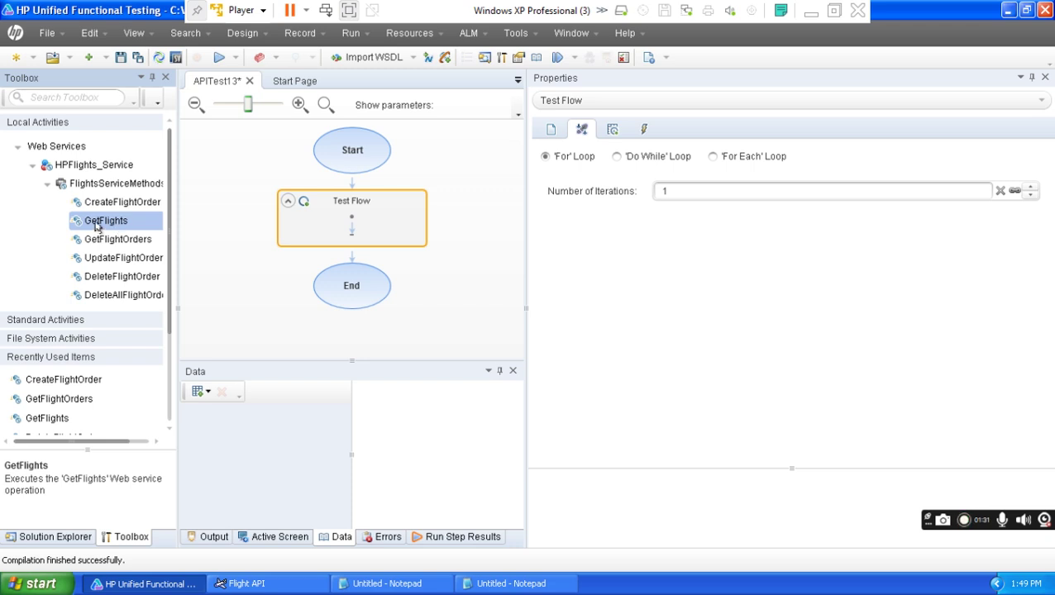
{"action": "left_click_drag", "start_coordinate": [88, 227], "coordinate": [352, 243]}
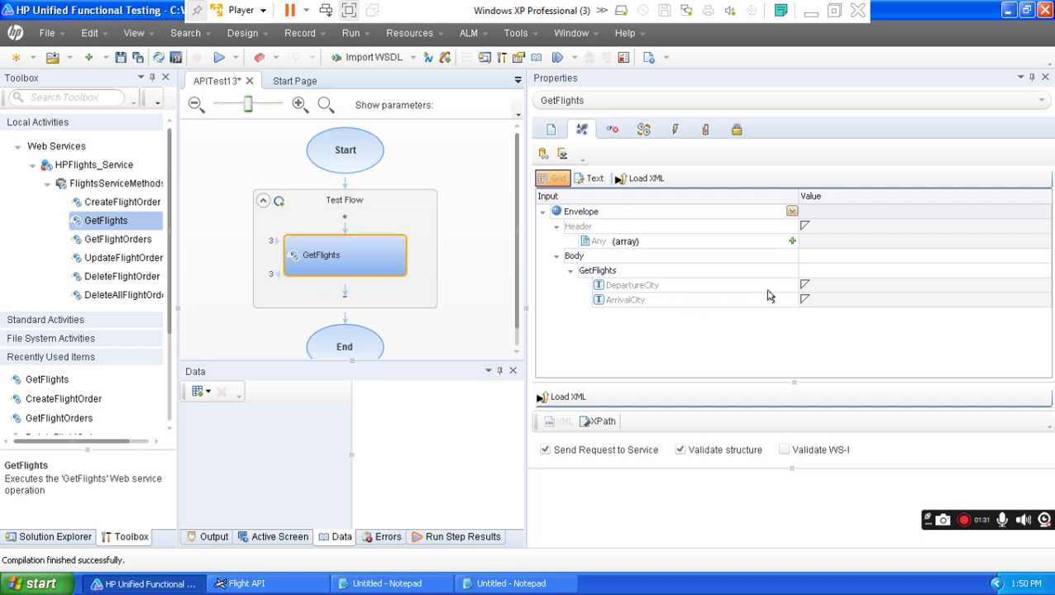
Set GetFlights DepartureCity to None and ArrivalCity to Denver, then run APITest13.
{"action": "left_click", "coordinate": [828, 288]}
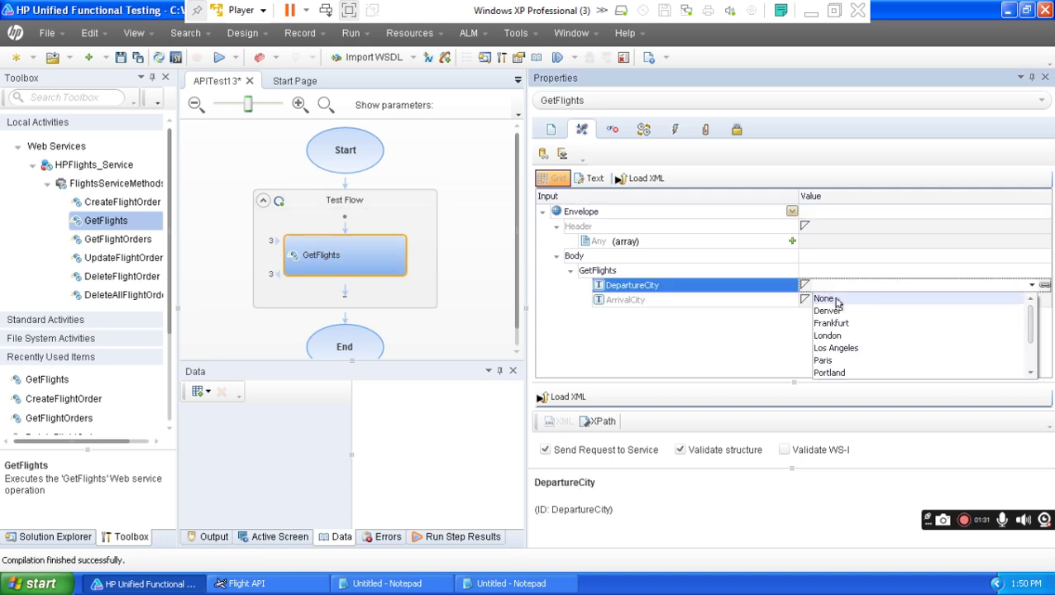
{"action": "left_click", "coordinate": [835, 300]}
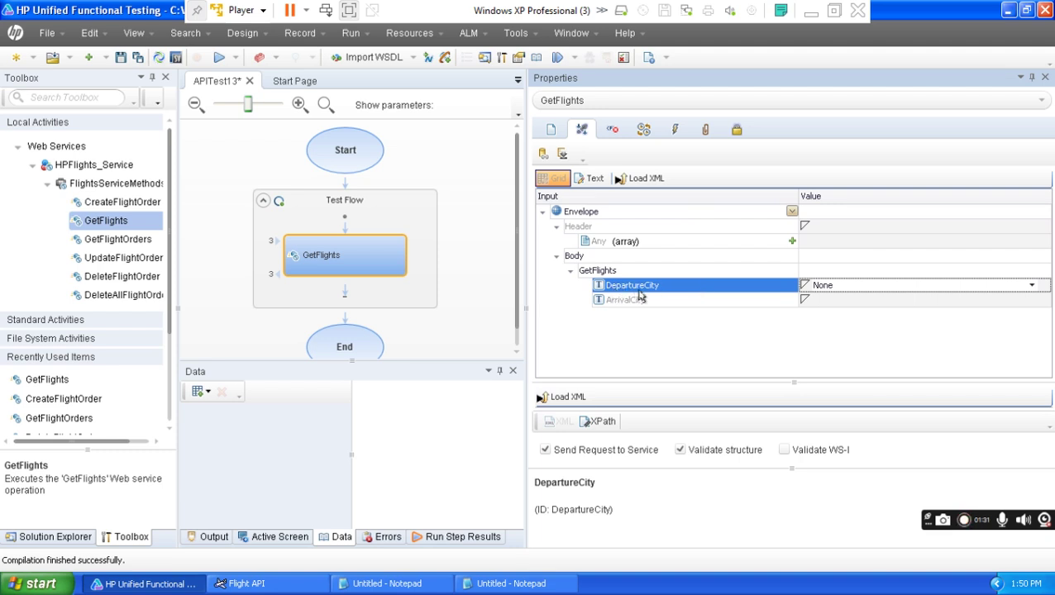
{"action": "left_click", "coordinate": [674, 301]}
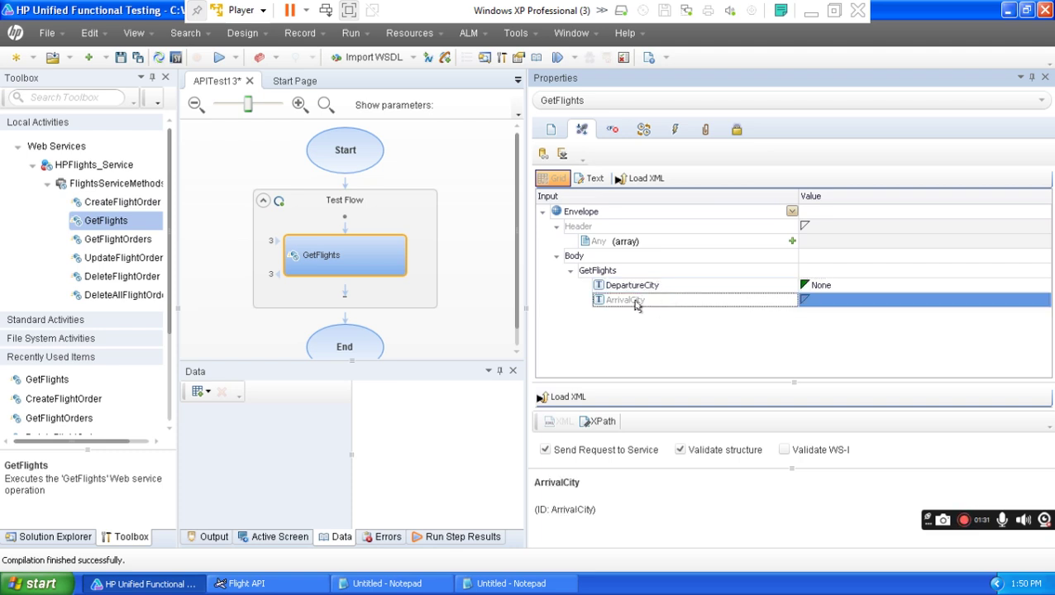
{"action": "left_click", "coordinate": [833, 297]}
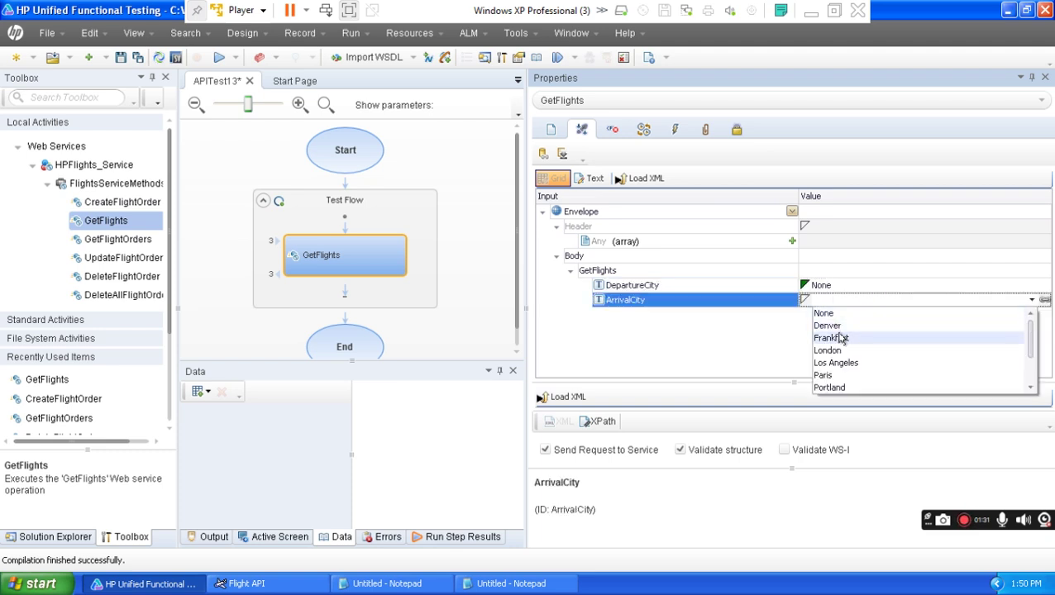
{"action": "left_click", "coordinate": [838, 327]}
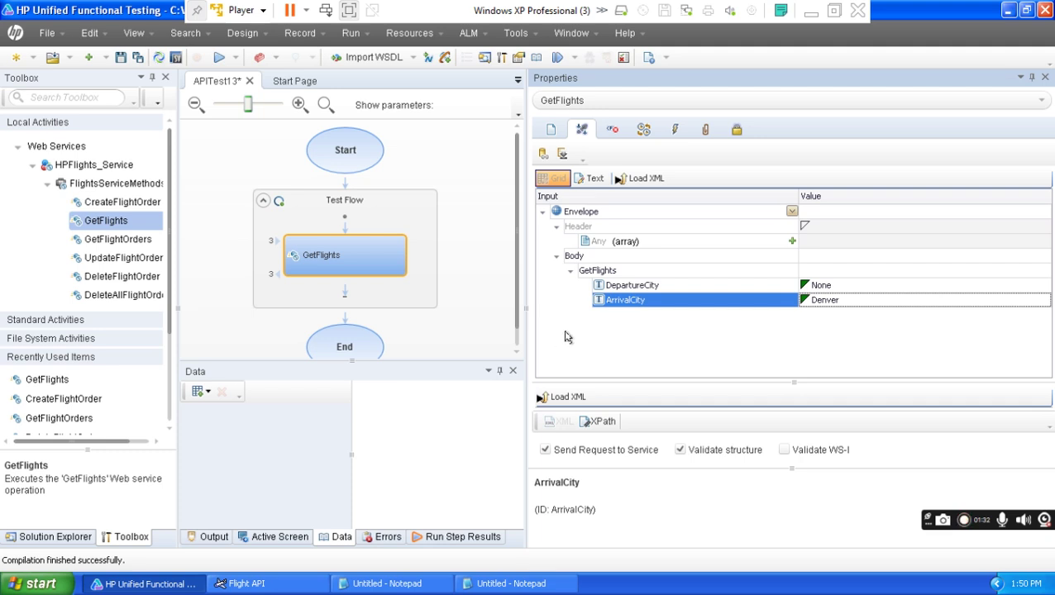
{"action": "left_click", "coordinate": [219, 57]}
{"action": "left_click", "coordinate": [628, 330]}
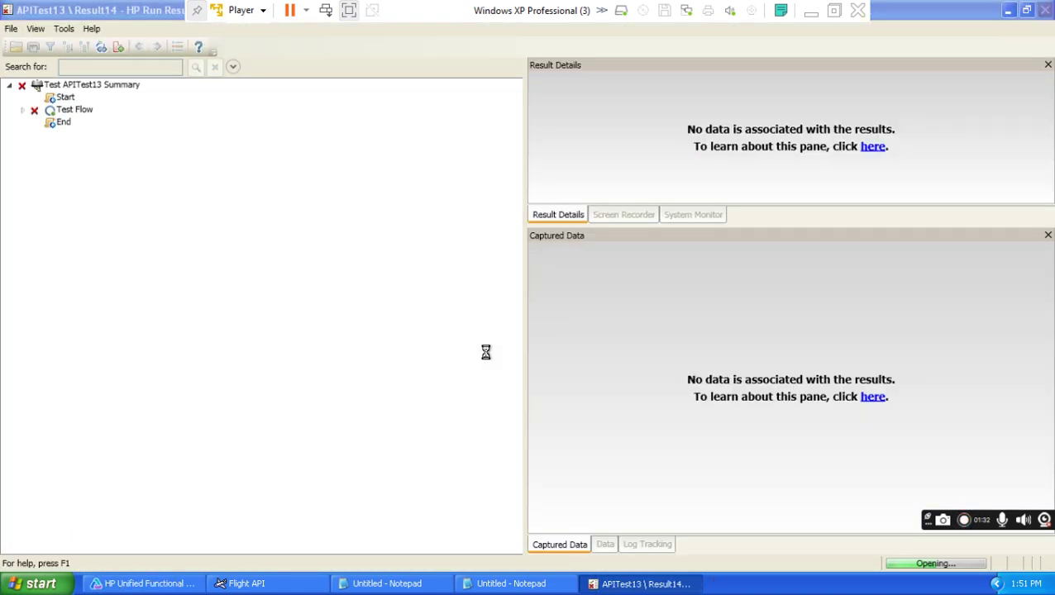
Expand the Result14 tree and view the failed GetFlights step's HTTP snapshot.
{"action": "left_click", "coordinate": [35, 30]}
{"action": "left_click", "coordinate": [76, 207]}
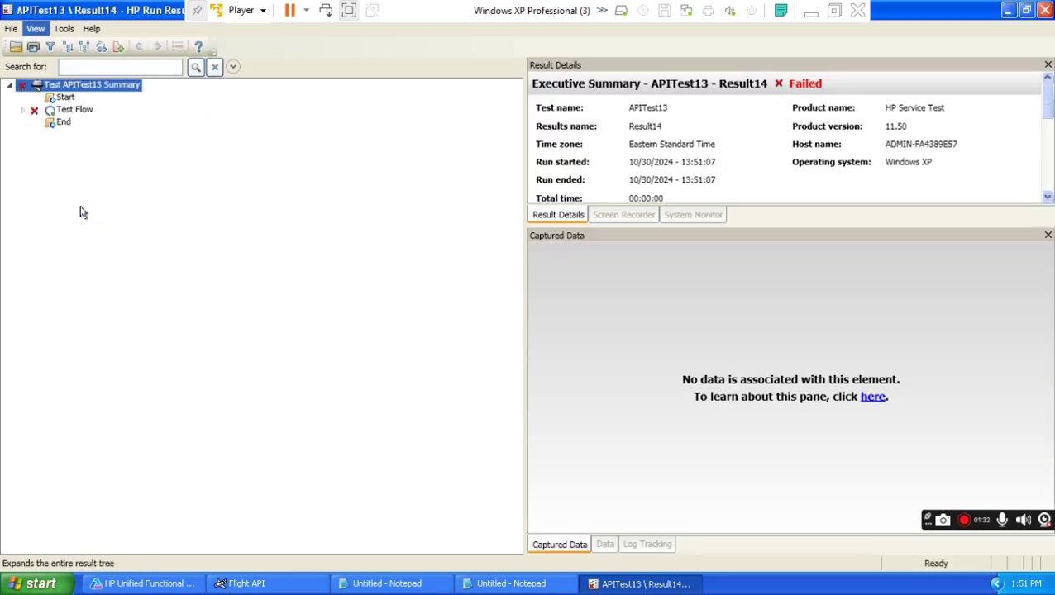
{"action": "left_click", "coordinate": [112, 147]}
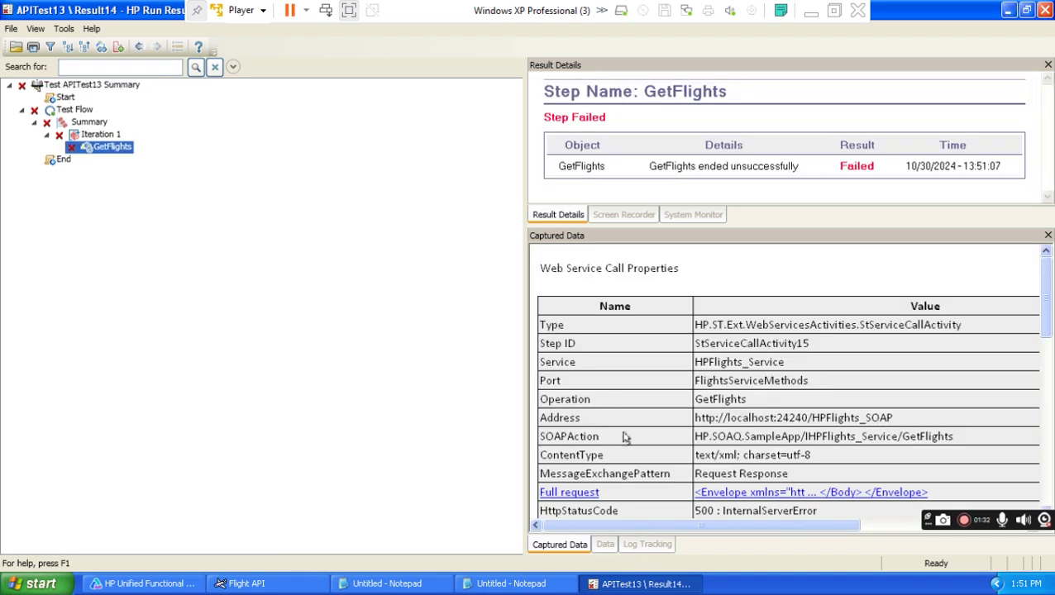
{"action": "left_click_drag", "start_coordinate": [1043, 296], "coordinate": [1045, 408]}
Mark the Word notes item about automating with parameterization, then return to the results.
{"action": "left_click", "coordinate": [816, 14]}
{"action": "left_click", "coordinate": [440, 390]}
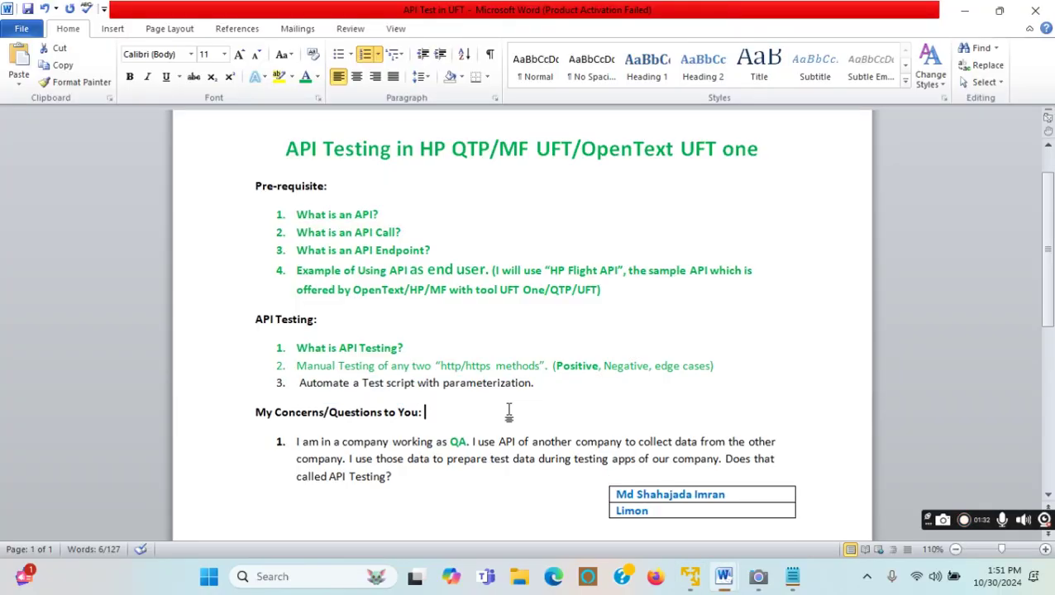
{"action": "left_click_drag", "start_coordinate": [538, 385], "coordinate": [302, 402]}
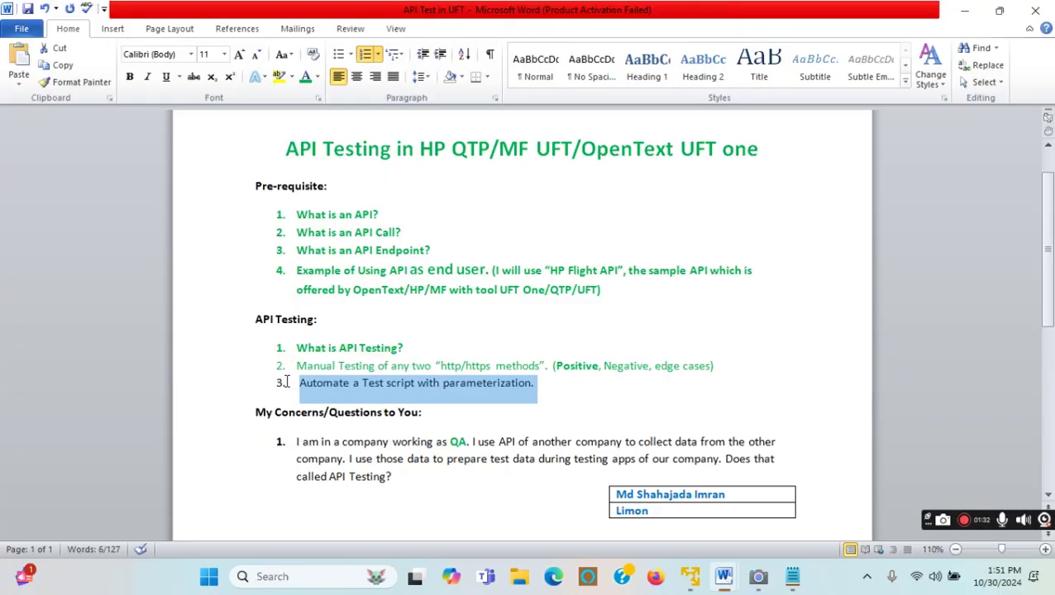
{"action": "left_click", "coordinate": [686, 577]}
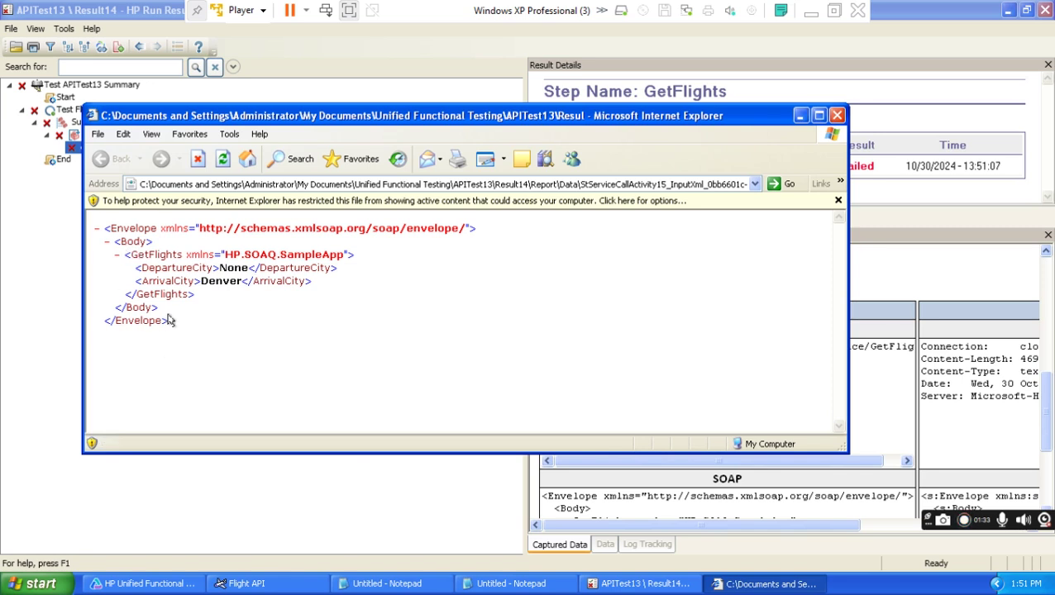
Review the GetFlights request XML from the Envelope tag down, then close it.
{"action": "left_click_drag", "start_coordinate": [177, 325], "coordinate": [91, 324]}
{"action": "left_click_drag", "start_coordinate": [157, 229], "coordinate": [101, 230]}
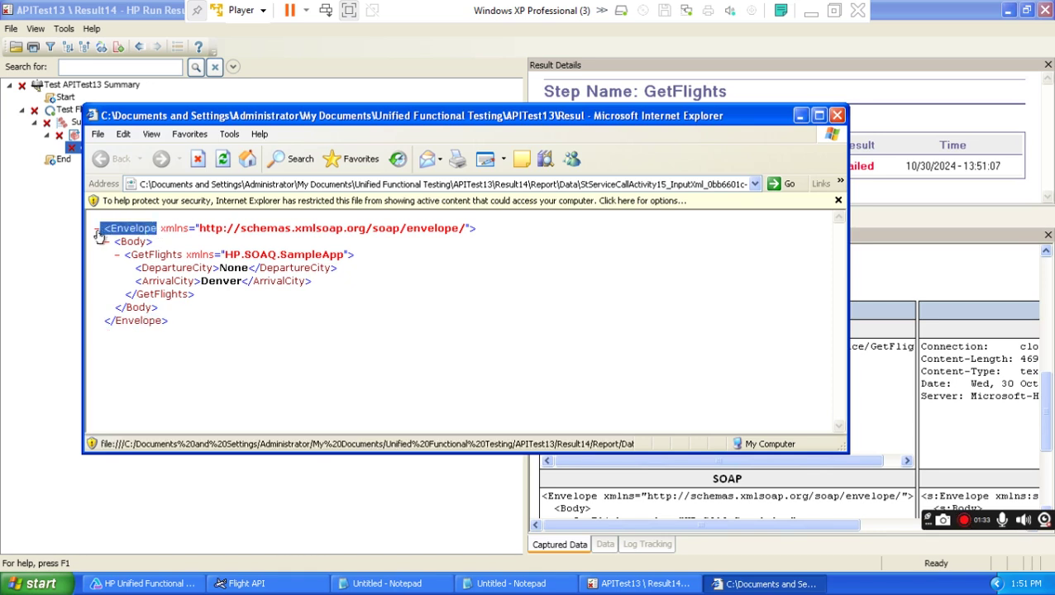
{"action": "left_click_drag", "start_coordinate": [170, 324], "coordinate": [116, 254]}
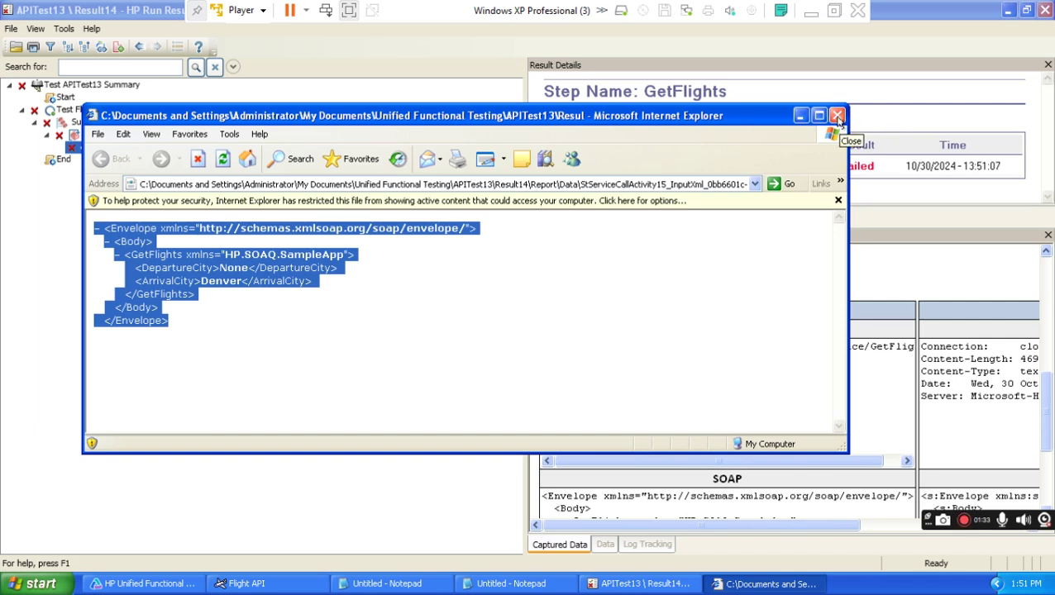
{"action": "left_click", "coordinate": [837, 117]}
Read the response's s:Fault block and its 'Please specify' error message, then close it.
{"action": "left_click_drag", "start_coordinate": [797, 528], "coordinate": [889, 535]}
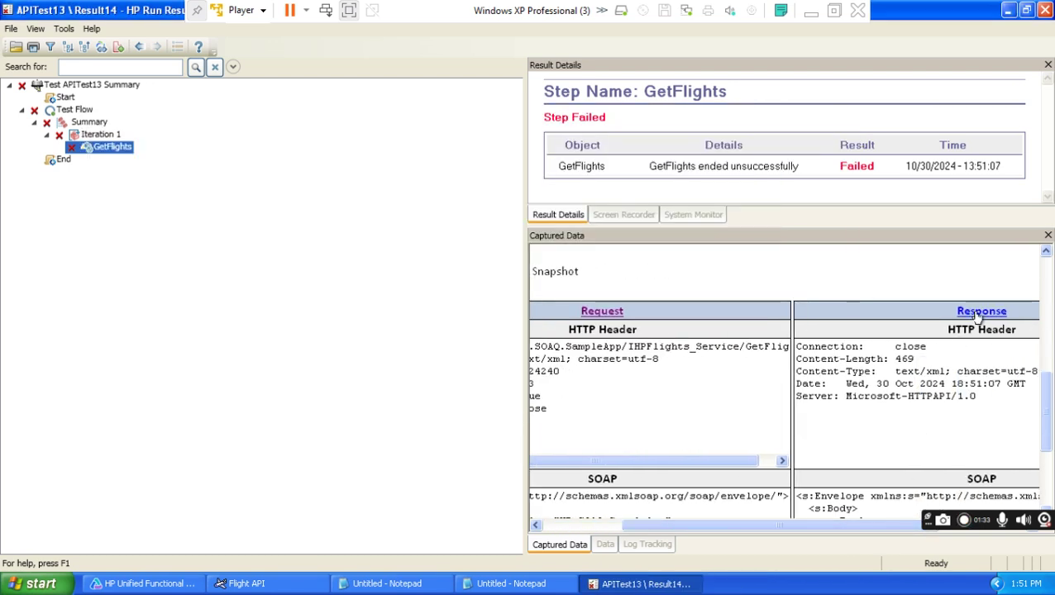
{"action": "left_click", "coordinate": [635, 454]}
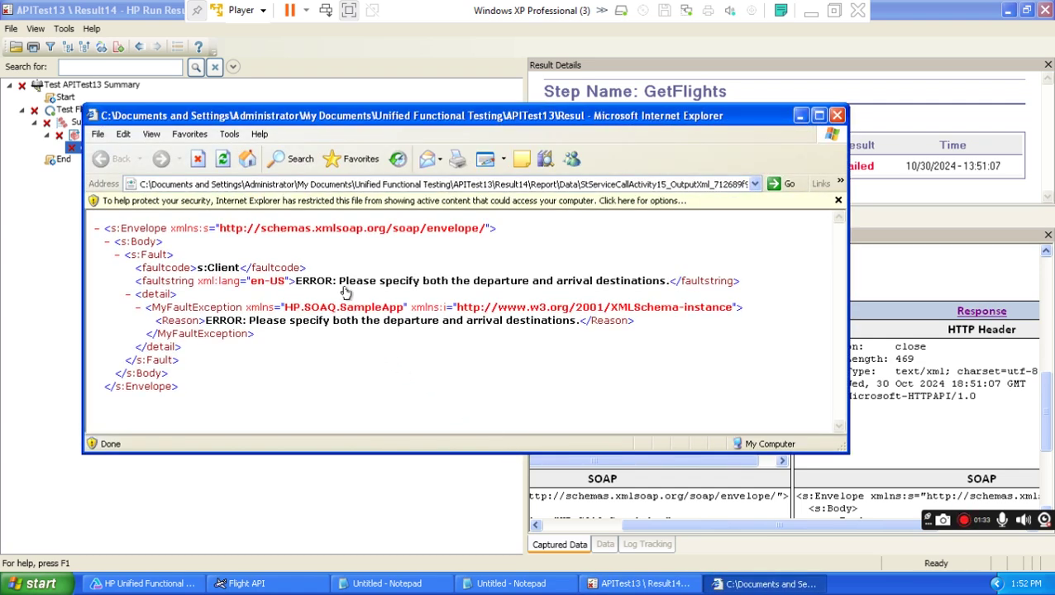
{"action": "left_click_drag", "start_coordinate": [339, 282], "coordinate": [607, 278]}
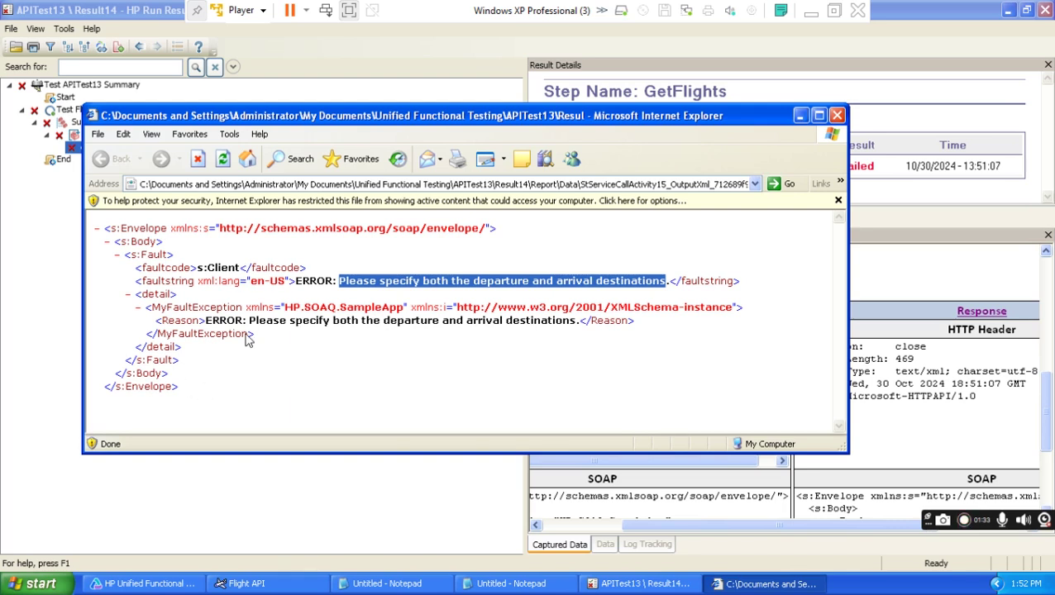
{"action": "left_click_drag", "start_coordinate": [169, 257], "coordinate": [124, 256]}
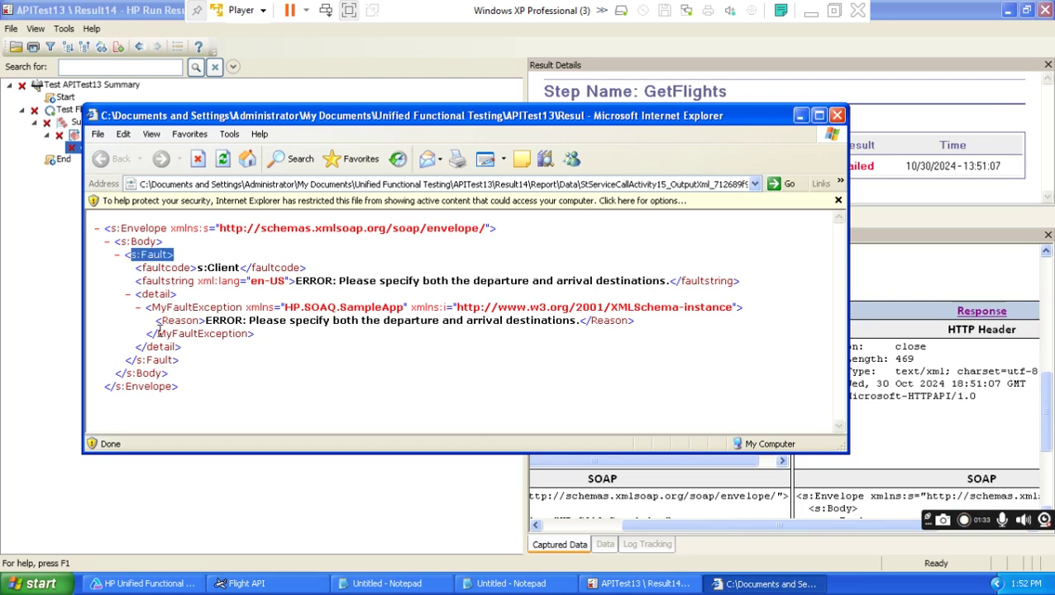
{"action": "left_click_drag", "start_coordinate": [181, 367], "coordinate": [114, 256]}
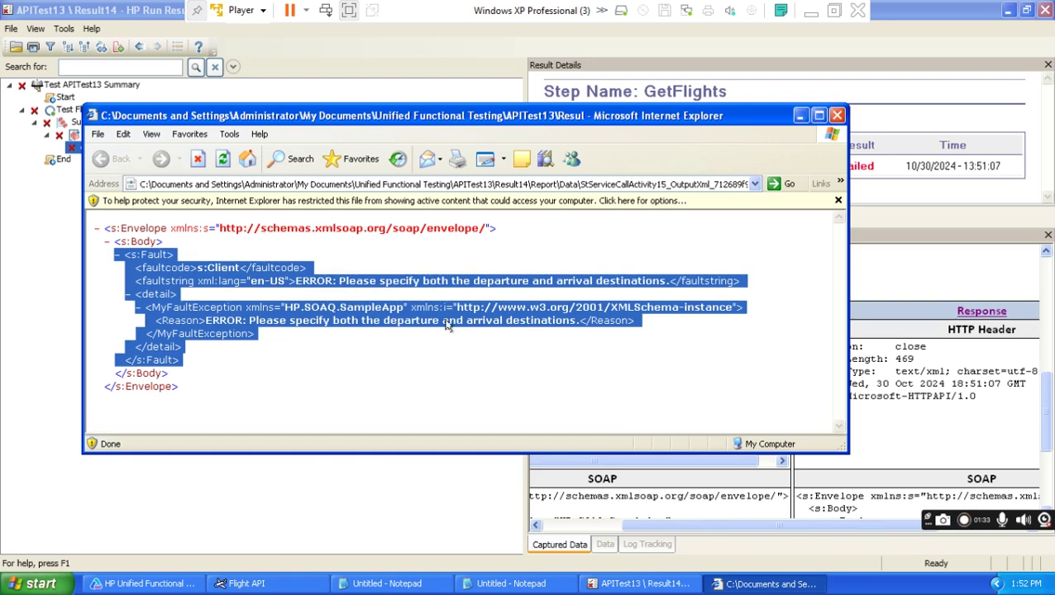
{"action": "left_click", "coordinate": [837, 115]}
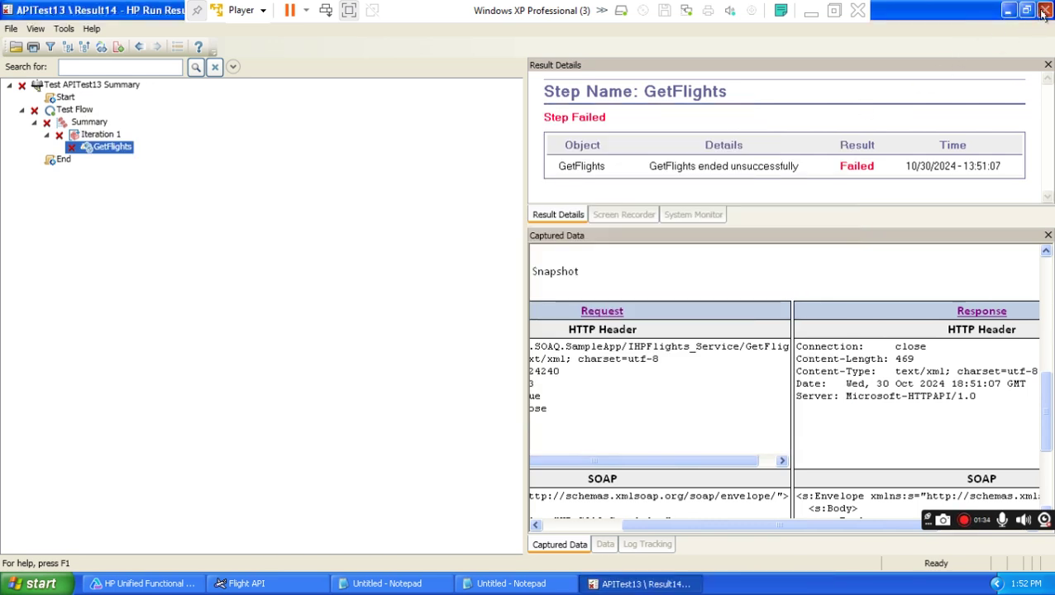
Change GetFlights' ArrivalCity from Denver to Frankfurt and rerun the test.
{"action": "left_click", "coordinate": [1044, 10]}
{"action": "left_click", "coordinate": [347, 263]}
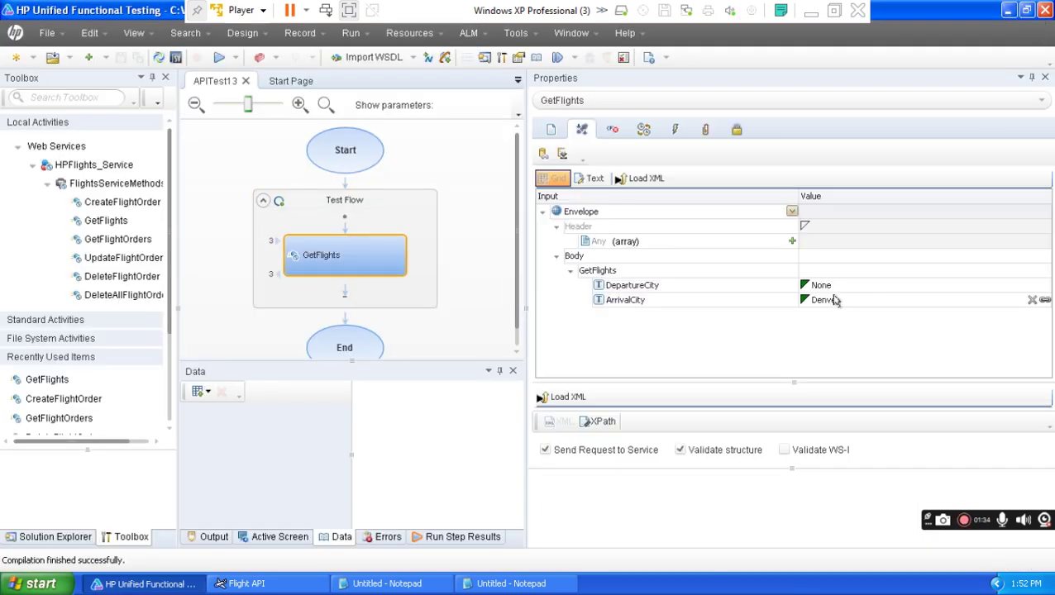
{"action": "left_click", "coordinate": [890, 307]}
{"action": "left_click", "coordinate": [869, 336]}
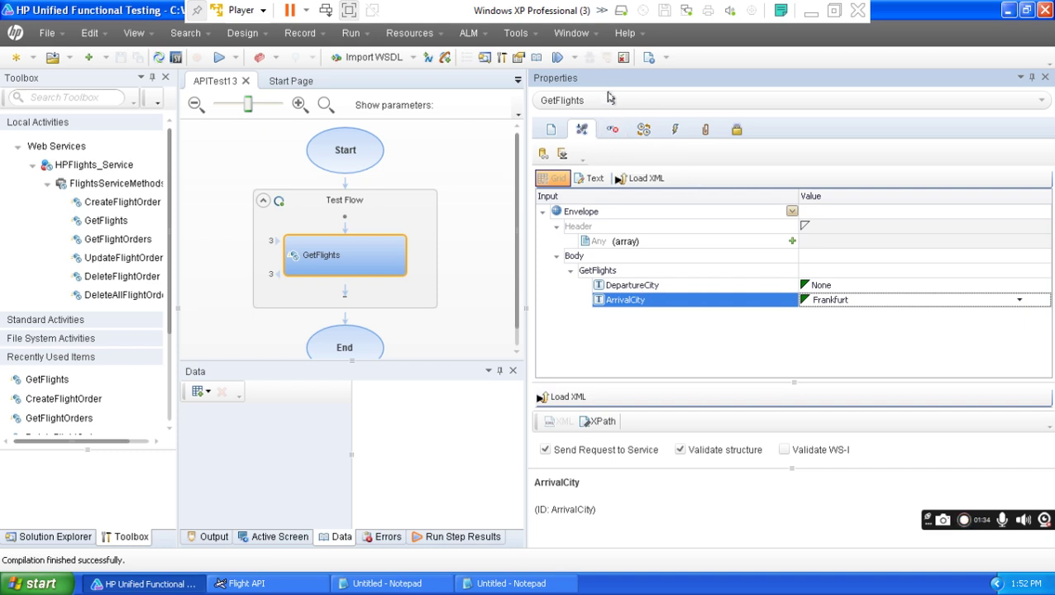
{"action": "left_click", "coordinate": [621, 57]}
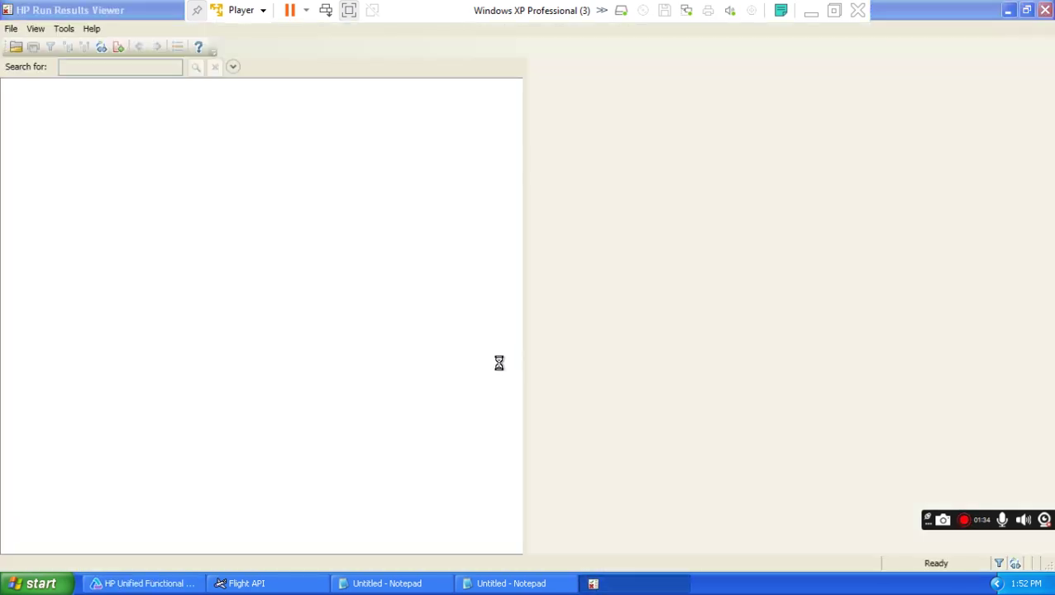
Open the rerun's GetFlights fault response XML, close the results viewer, and reposition the XML window.
{"action": "left_click", "coordinate": [36, 29]}
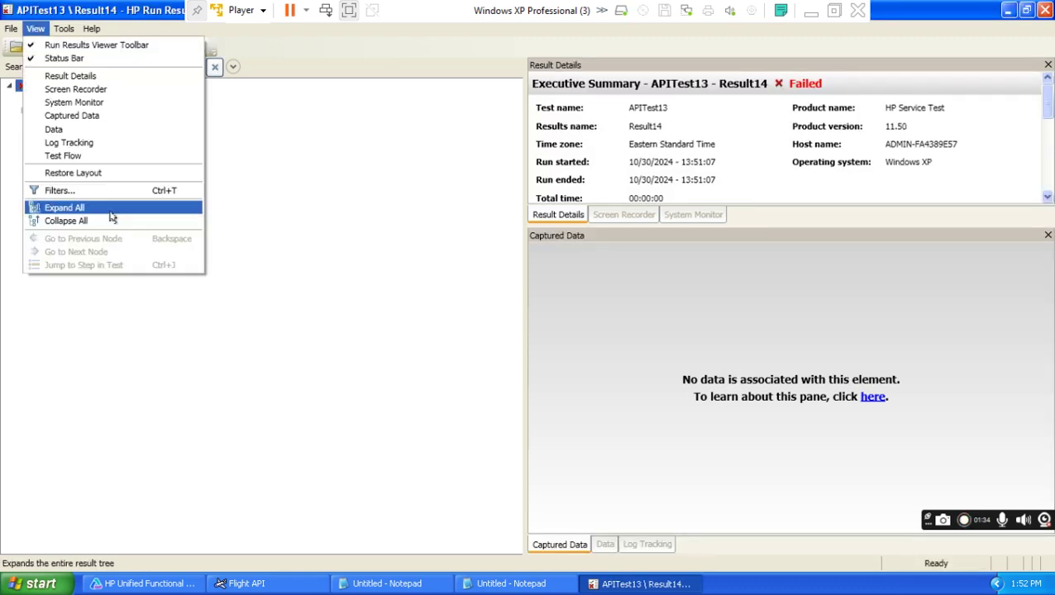
{"action": "left_click", "coordinate": [111, 213]}
{"action": "left_click", "coordinate": [112, 149]}
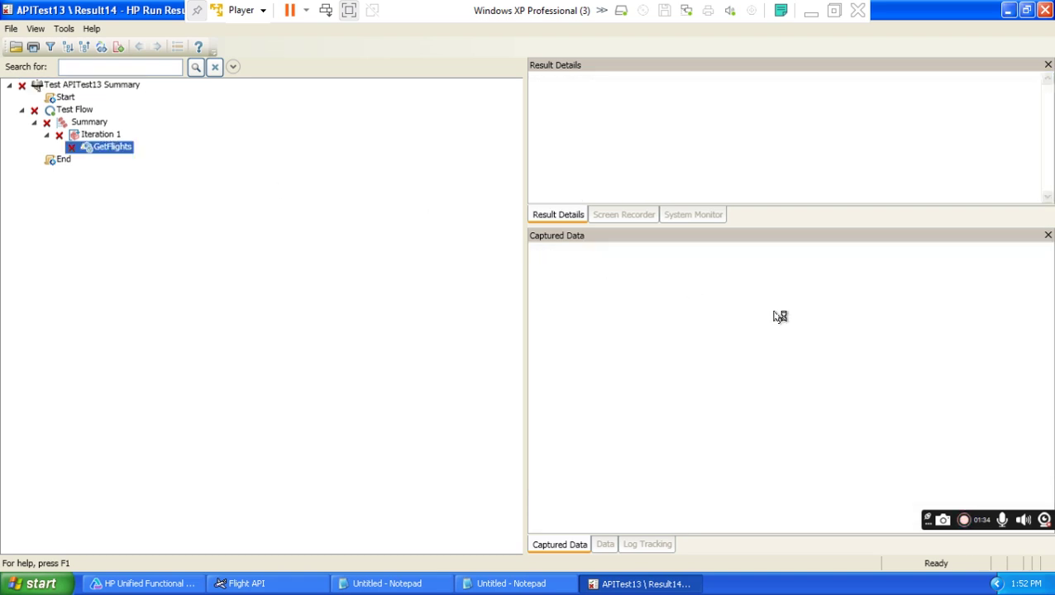
{"action": "left_click_drag", "start_coordinate": [1046, 299], "coordinate": [1046, 406]}
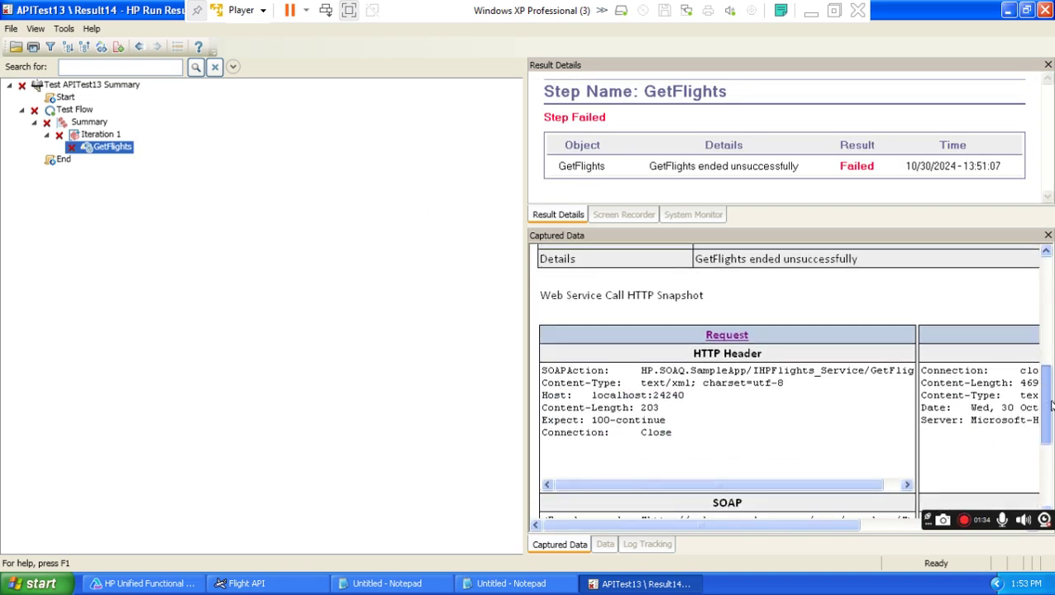
{"action": "left_click_drag", "start_coordinate": [789, 523], "coordinate": [918, 522]}
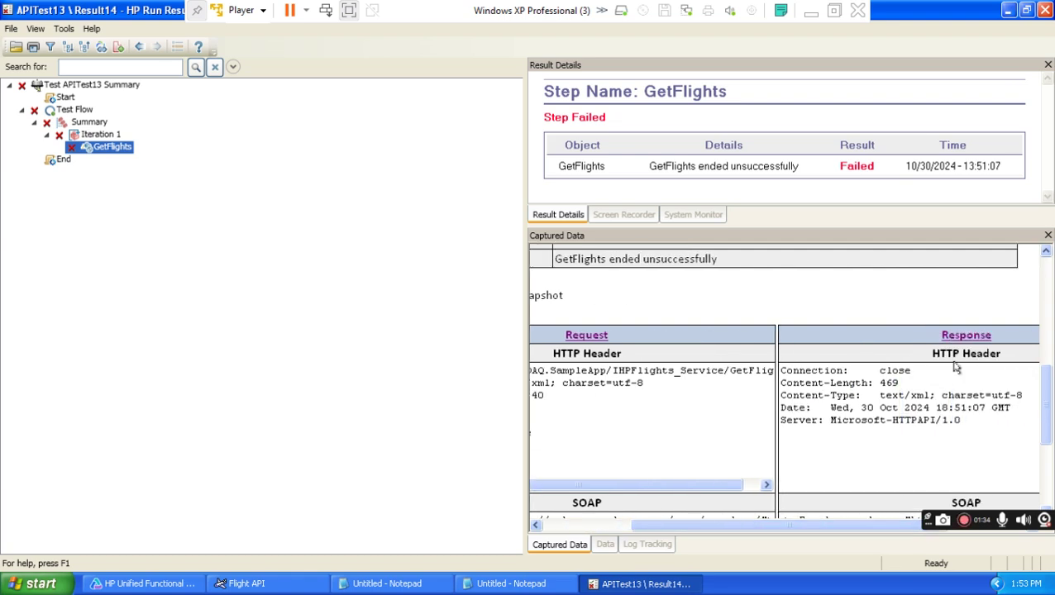
{"action": "left_click", "coordinate": [365, 361]}
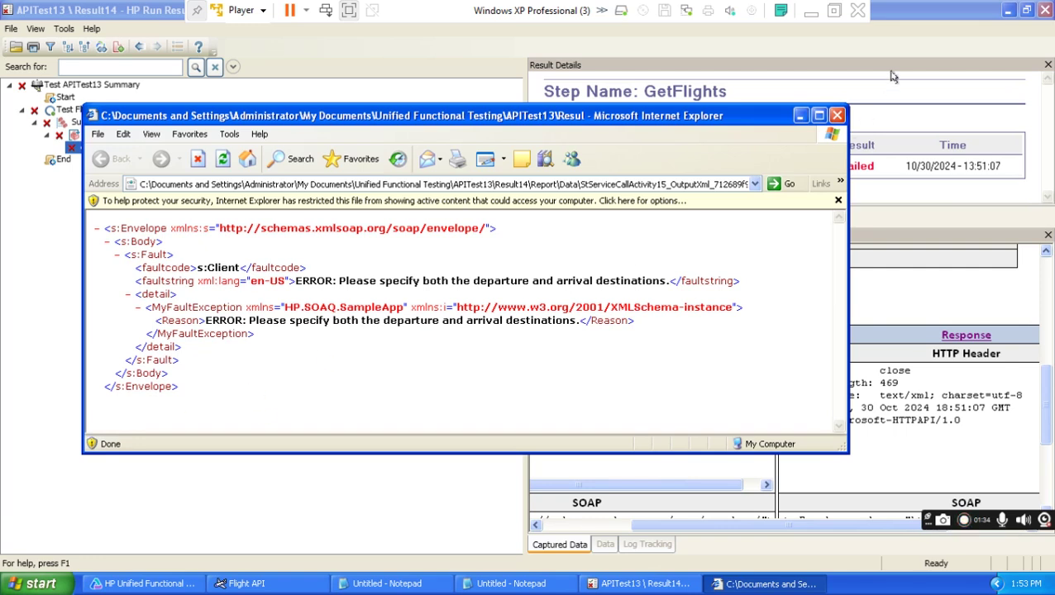
{"action": "left_click", "coordinate": [1044, 11]}
{"action": "left_click_drag", "start_coordinate": [626, 117], "coordinate": [536, 117]}
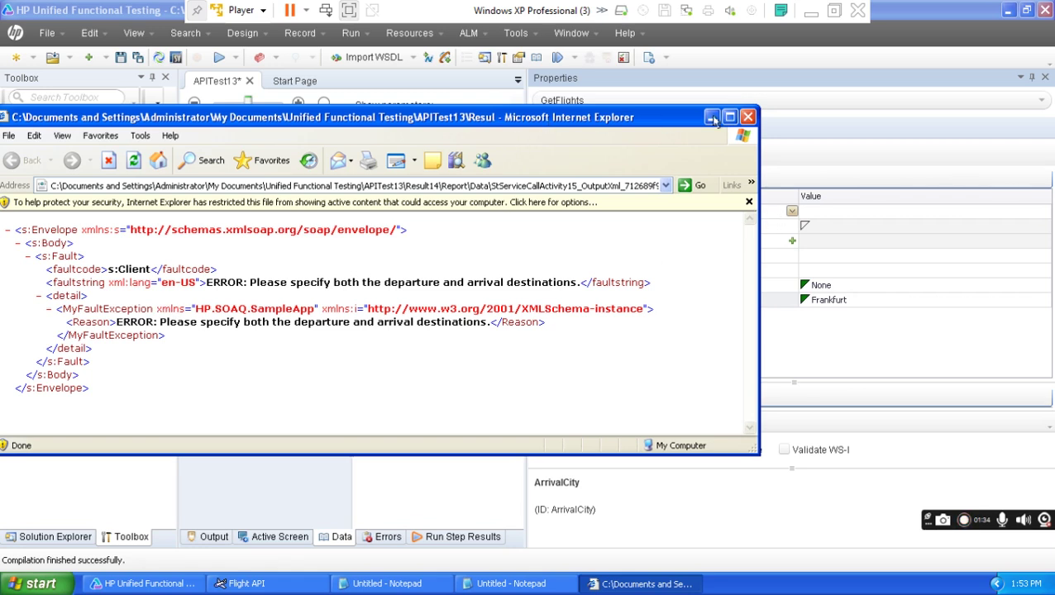
Narrow the fault XML window beside the properties and show GetFlights' SOAP Fault settings.
{"action": "left_click_drag", "start_coordinate": [753, 143], "coordinate": [499, 145]}
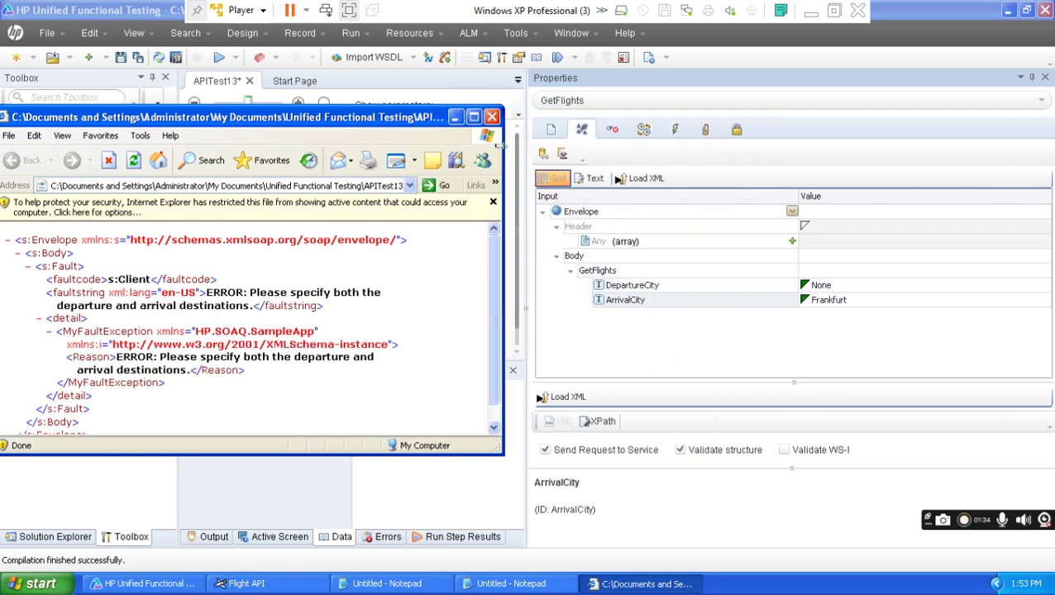
{"action": "left_click_drag", "start_coordinate": [411, 124], "coordinate": [455, 121]}
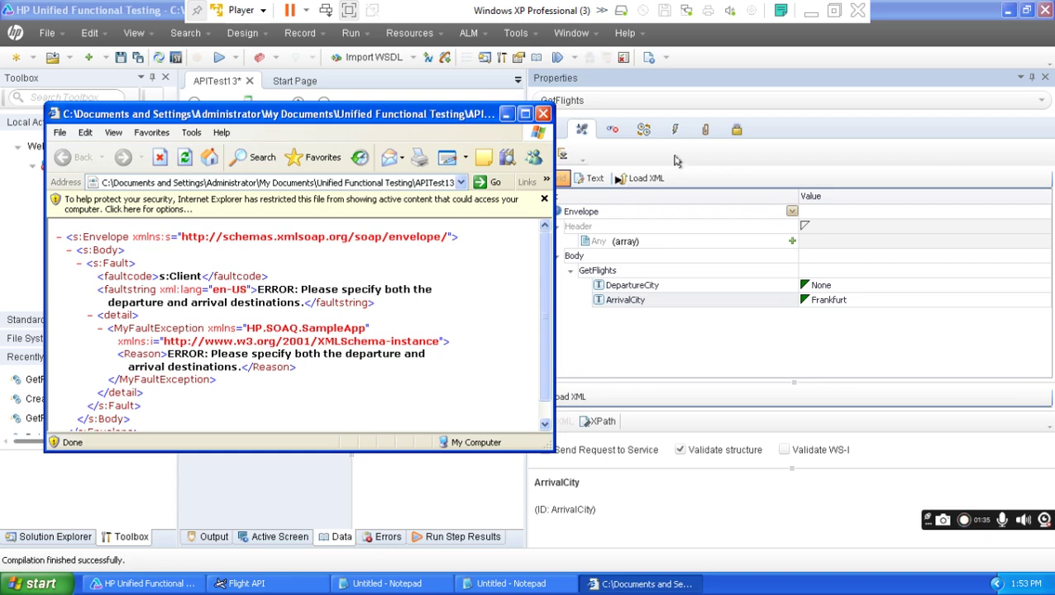
{"action": "left_click", "coordinate": [614, 133]}
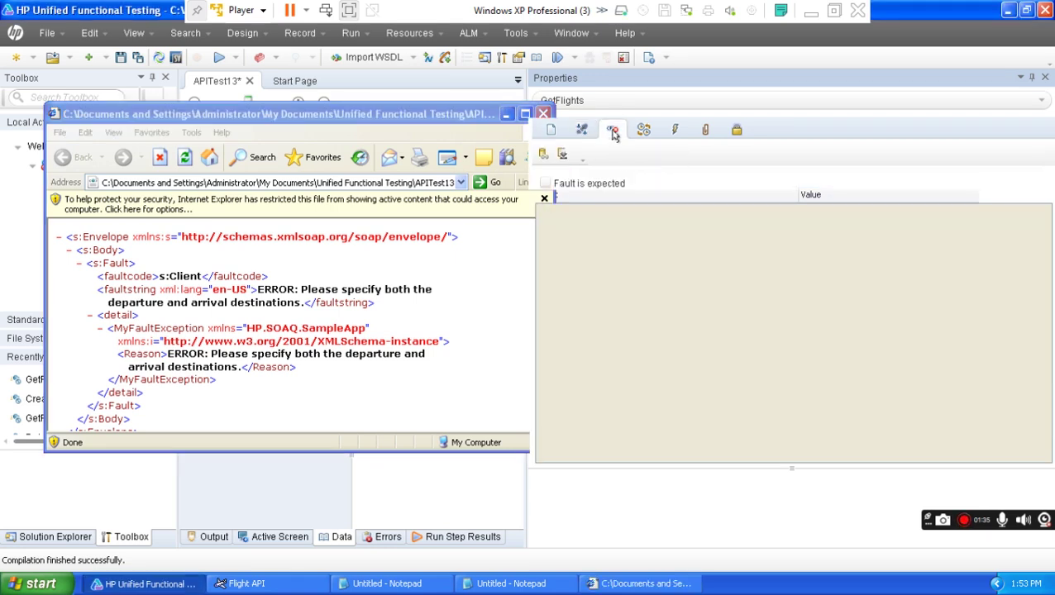
Enable 'Fault is expected' for GetFlights and locate the faultcode in the fault response XML.
{"action": "left_click", "coordinate": [544, 183]}
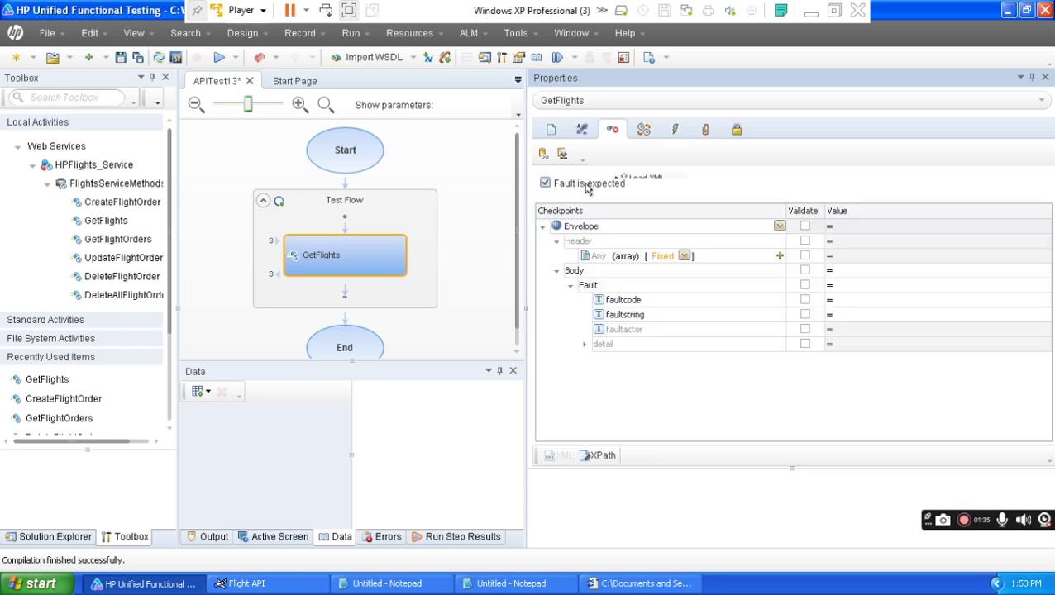
{"action": "left_click", "coordinate": [640, 584]}
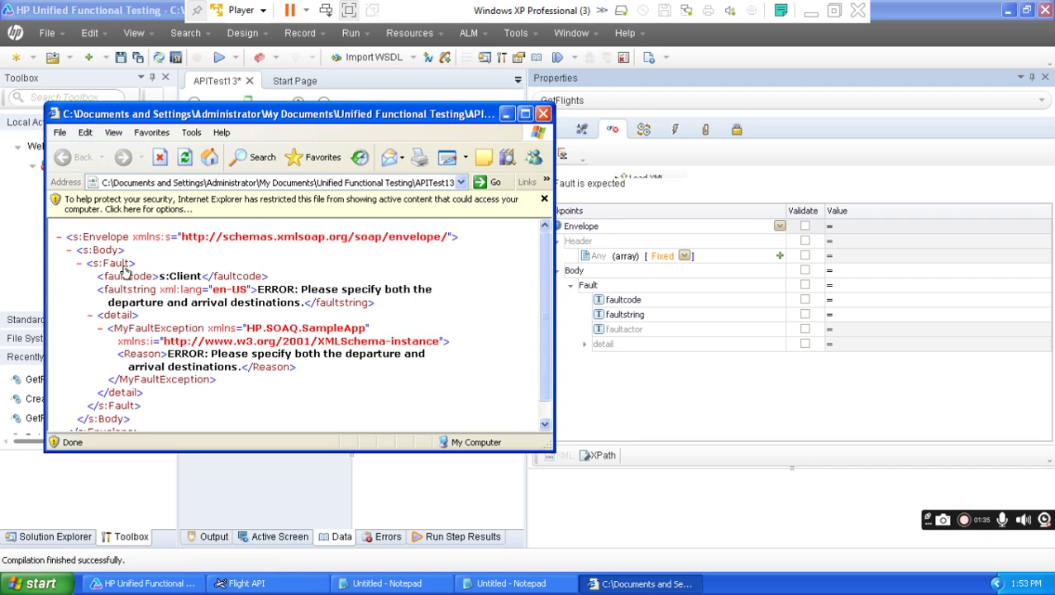
{"action": "left_click_drag", "start_coordinate": [143, 406], "coordinate": [139, 265]}
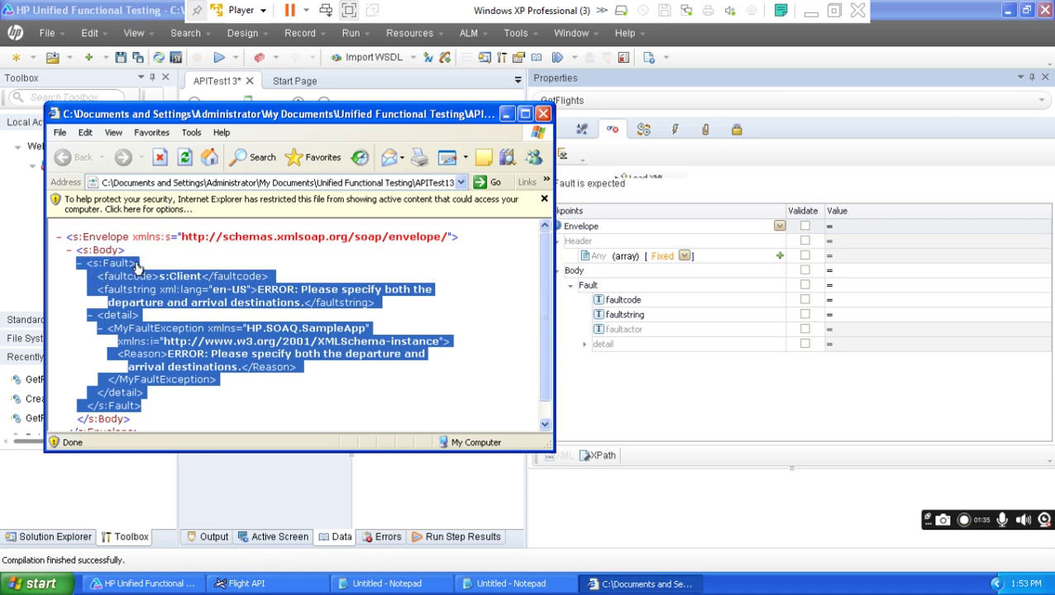
{"action": "left_click", "coordinate": [170, 405]}
{"action": "left_click_drag", "start_coordinate": [149, 394], "coordinate": [80, 284]}
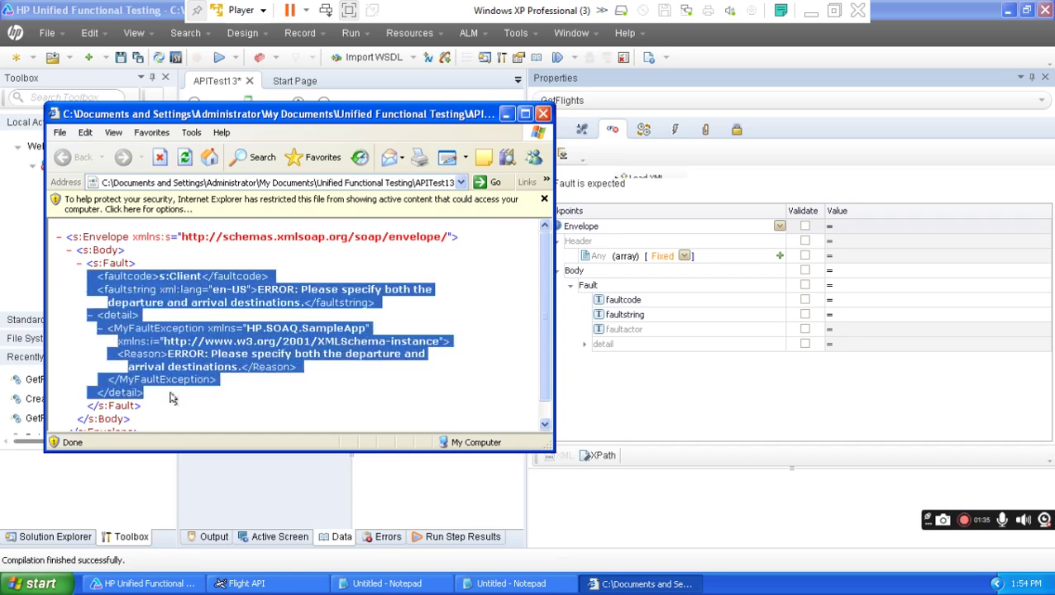
{"action": "left_click_drag", "start_coordinate": [141, 406], "coordinate": [81, 268]}
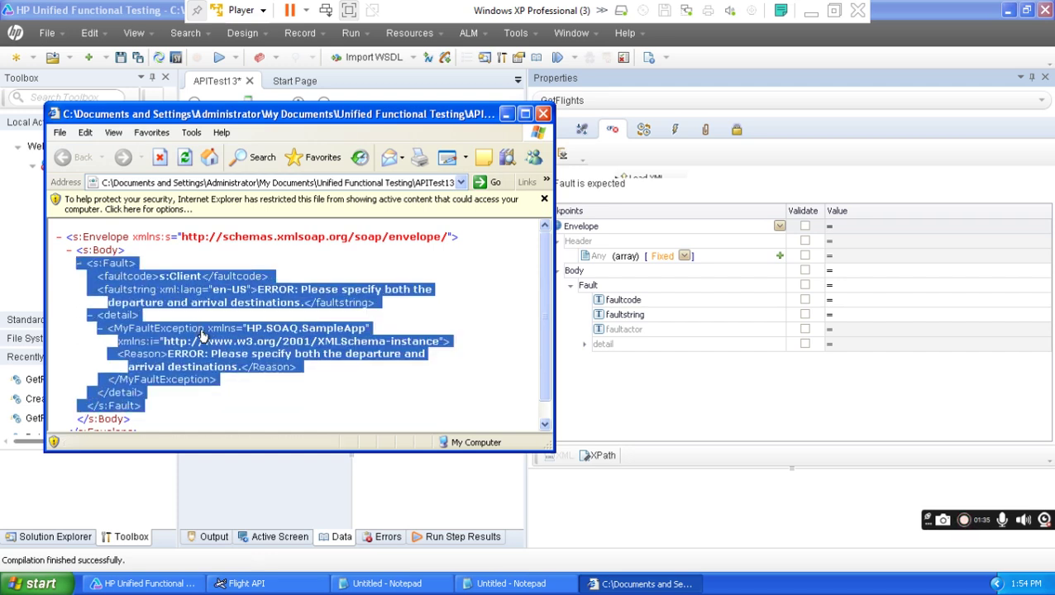
{"action": "left_click", "coordinate": [281, 389]}
{"action": "left_click_drag", "start_coordinate": [142, 265], "coordinate": [97, 266]}
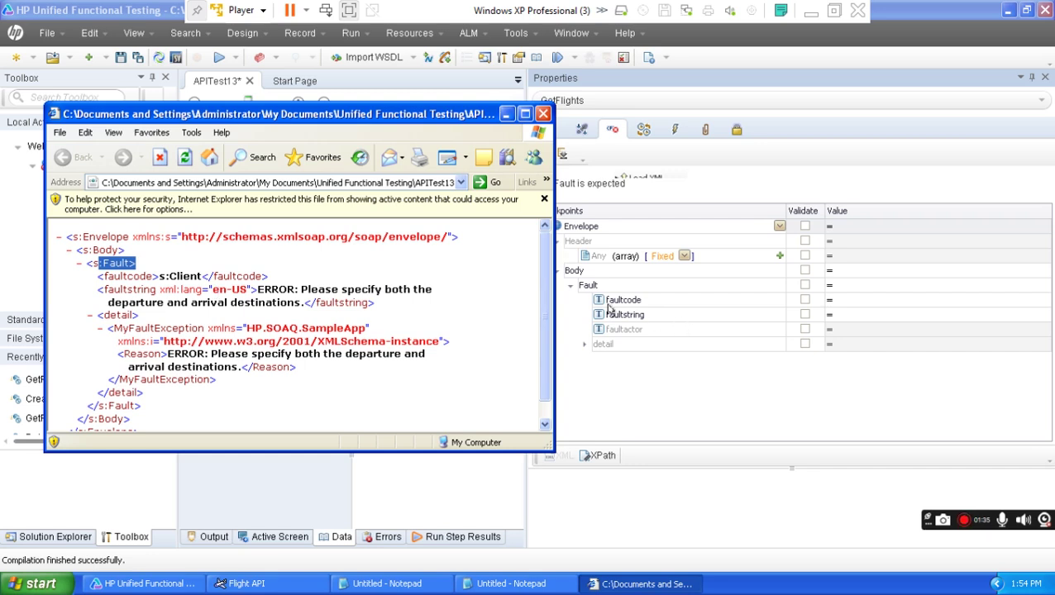
{"action": "left_click_drag", "start_coordinate": [105, 278], "coordinate": [183, 280]}
Copy s:Client from the fault XML and set it as the faultcode checkpoint value.
{"action": "right_click", "coordinate": [192, 280]}
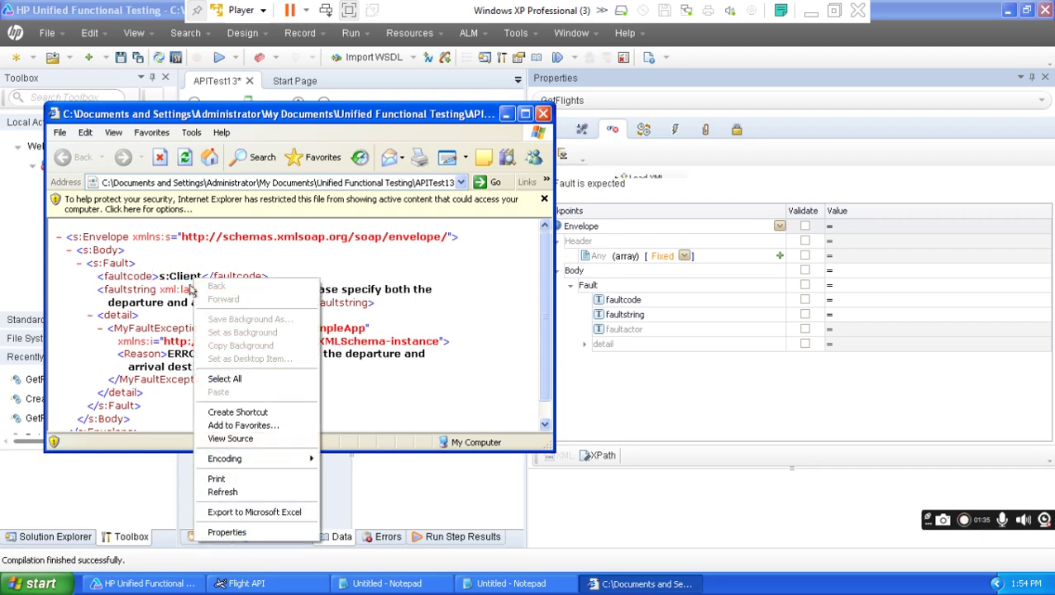
{"action": "left_click", "coordinate": [166, 273]}
{"action": "left_click_drag", "start_coordinate": [157, 277], "coordinate": [198, 276]}
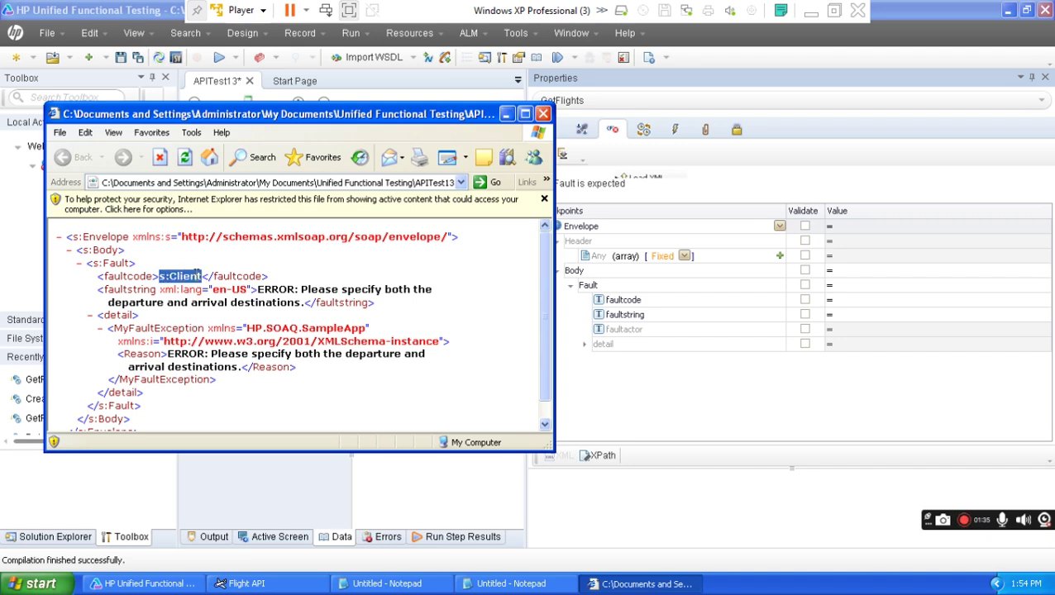
{"action": "right_click", "coordinate": [196, 280]}
{"action": "left_click", "coordinate": [216, 299]}
{"action": "left_click", "coordinate": [851, 299]}
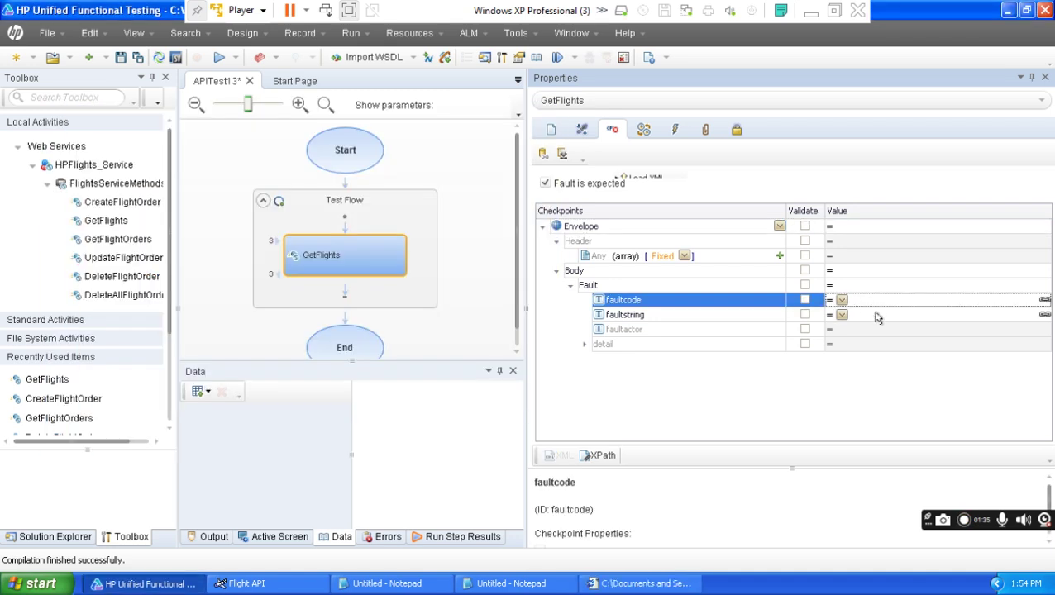
{"action": "key", "text": "ctrl+v"}
{"action": "key", "text": "Return"}
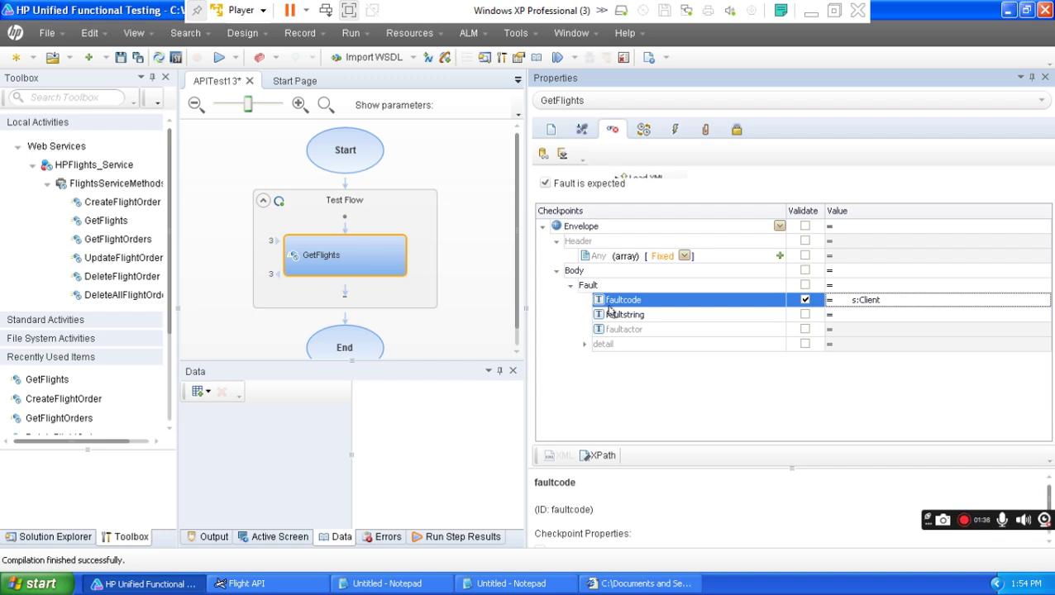
{"action": "mouse_move", "coordinate": [875, 302]}
Copy the error about departure and arrival destinations from the fault XML into the faultstring checkpoint value.
{"action": "left_click", "coordinate": [630, 585]}
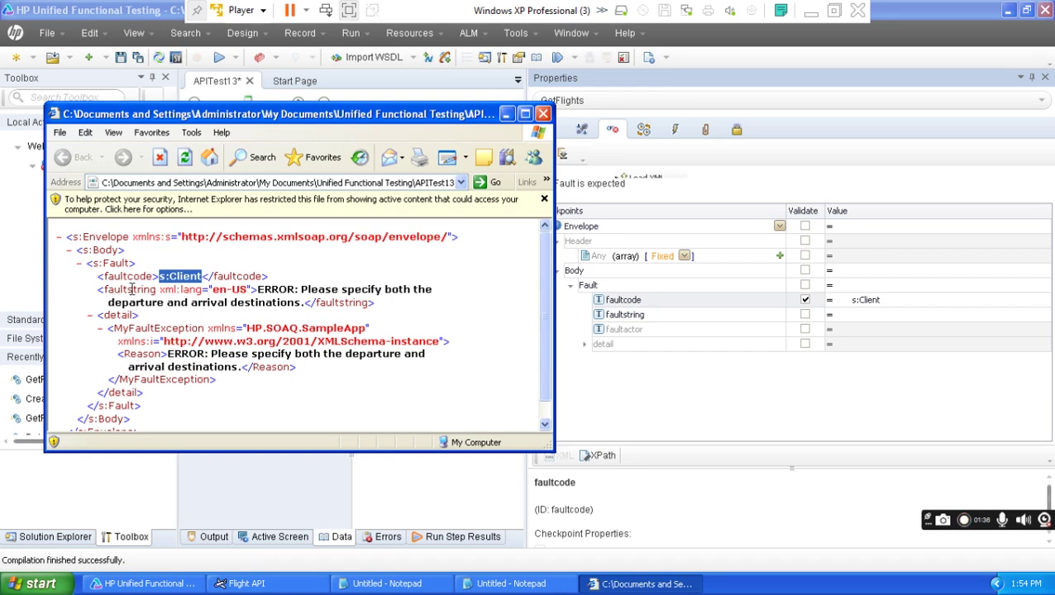
{"action": "left_click_drag", "start_coordinate": [159, 289], "coordinate": [308, 304]}
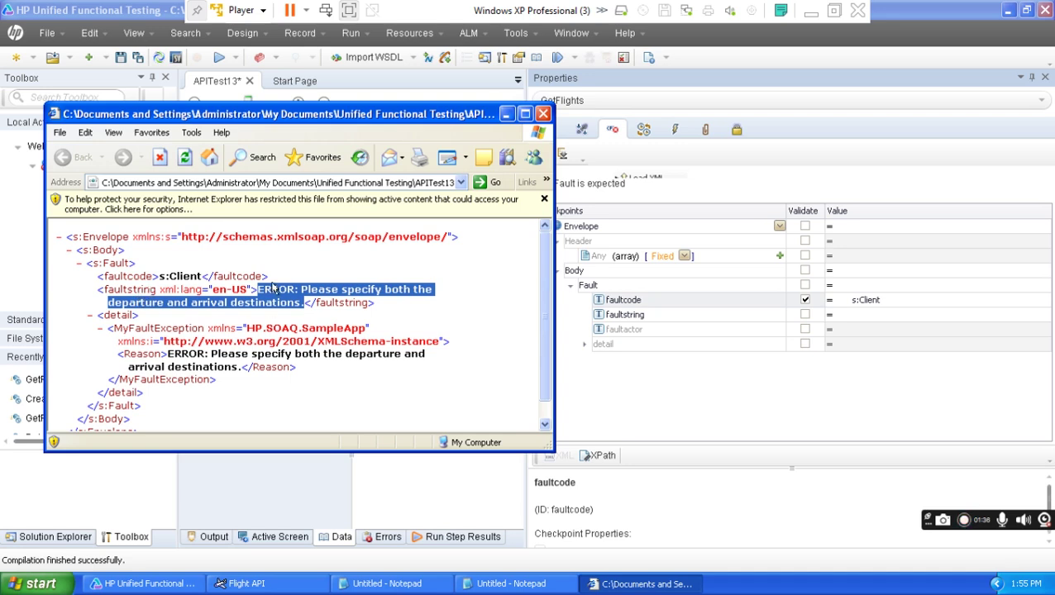
{"action": "right_click", "coordinate": [281, 302]}
{"action": "left_click", "coordinate": [293, 318]}
{"action": "left_click", "coordinate": [858, 318]}
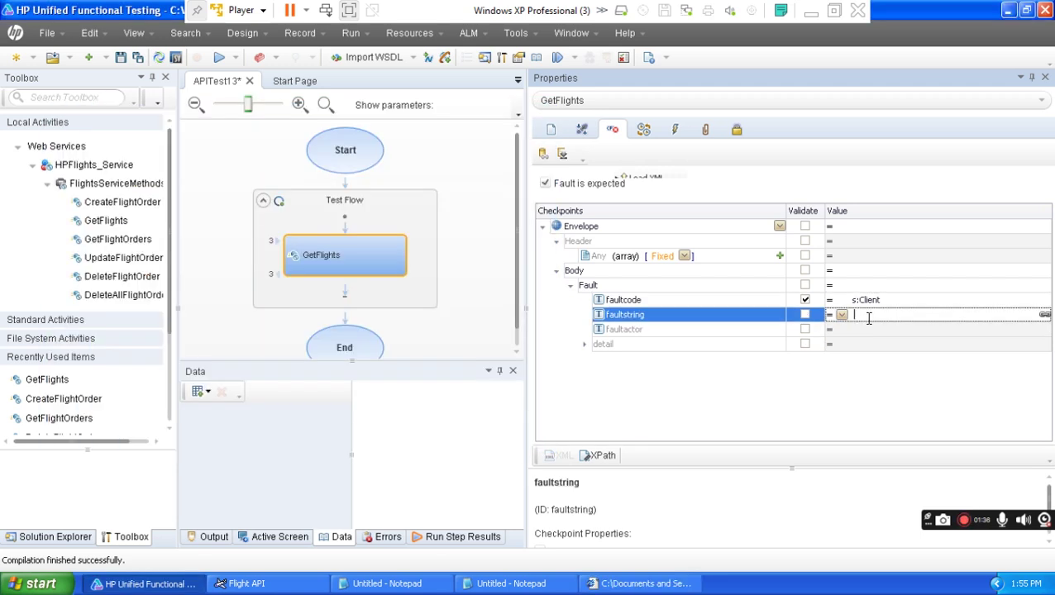
{"action": "key", "text": "ctrl+v"}
{"action": "left_click", "coordinate": [785, 409]}
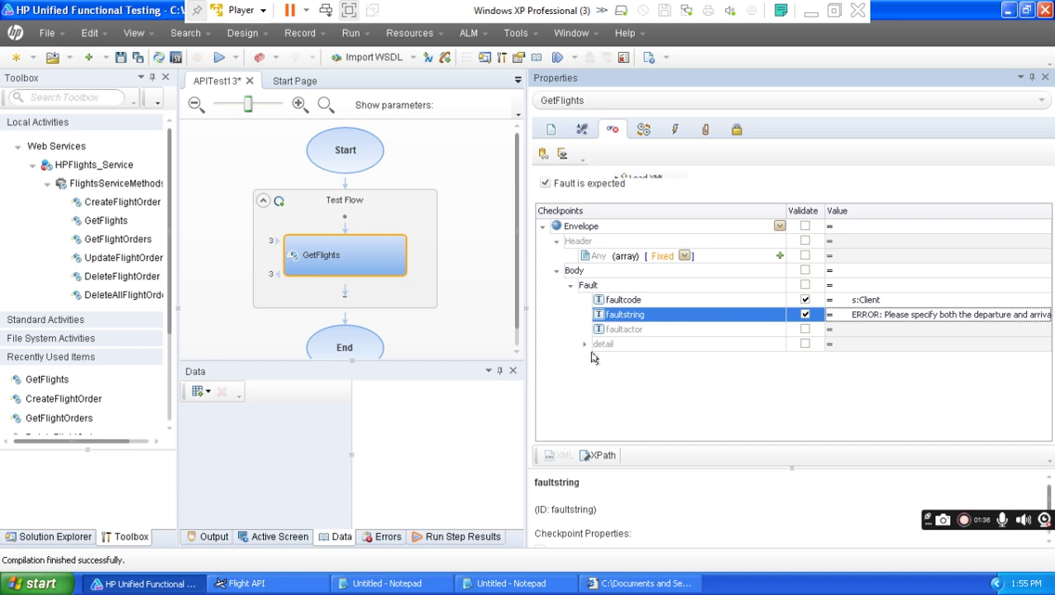
Compare the XML's faultcode s:Client and faultstring message with the checkpoint values, then close Internet Explorer.
{"action": "left_click", "coordinate": [674, 576]}
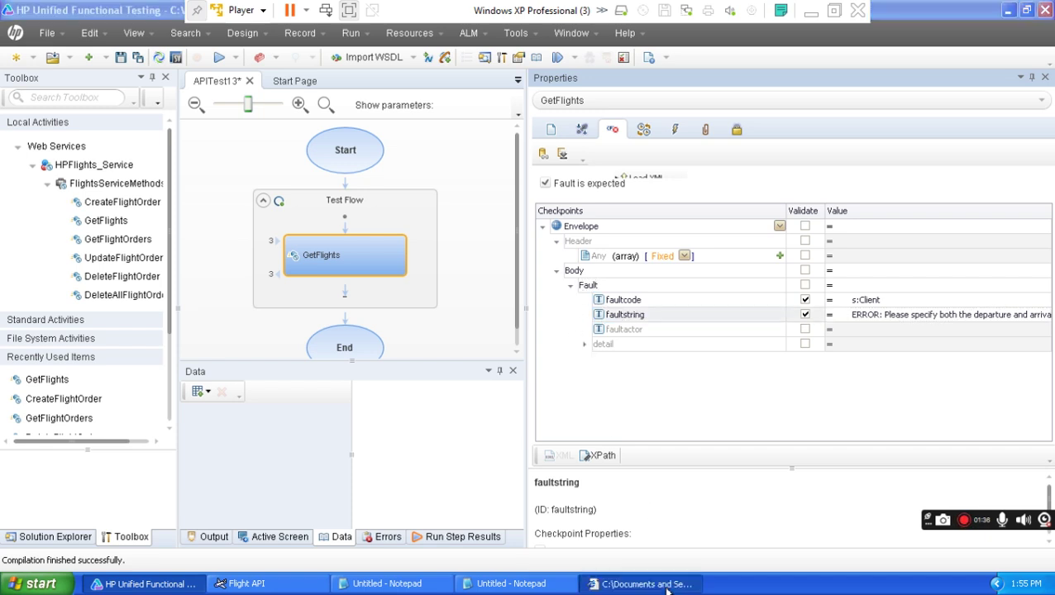
{"action": "left_click_drag", "start_coordinate": [149, 407], "coordinate": [72, 263]}
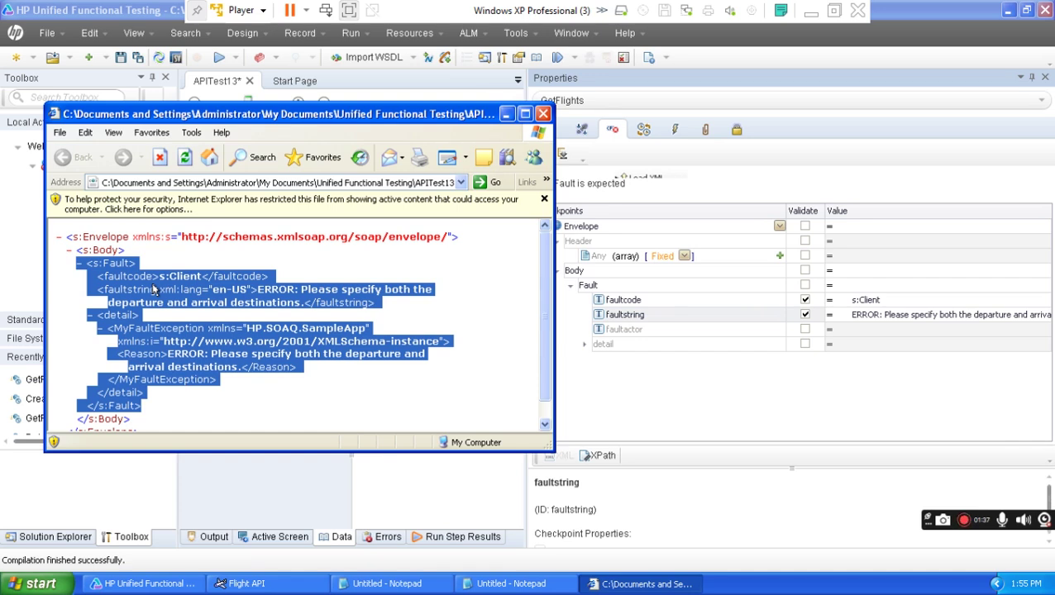
{"action": "left_click", "coordinate": [156, 281]}
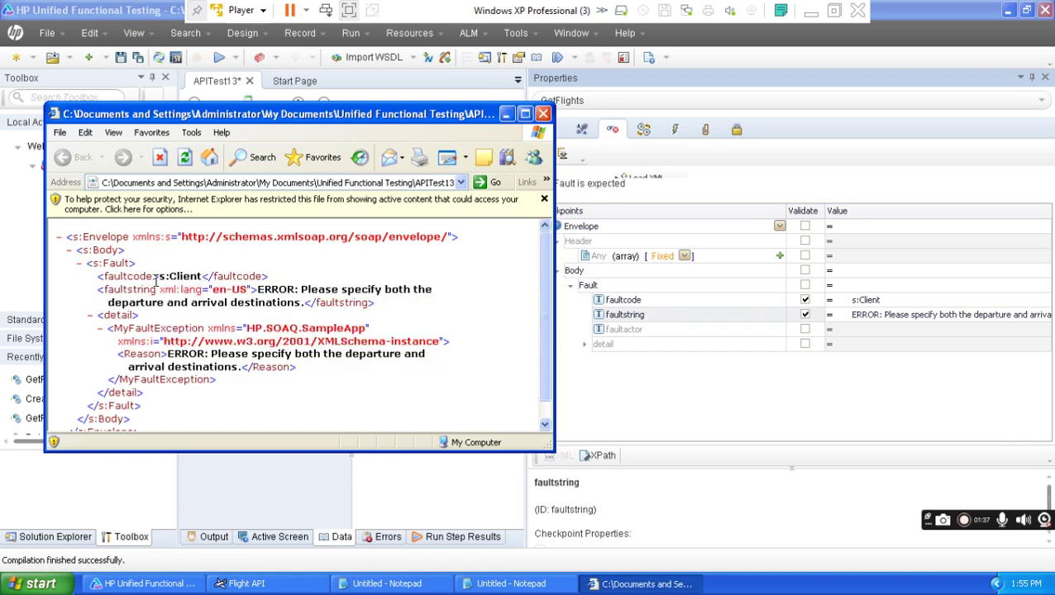
{"action": "mouse_move", "coordinate": [155, 277]}
{"action": "left_mouse_down"}
{"action": "mouse_move", "coordinate": [110, 273]}
{"action": "mouse_move", "coordinate": [119, 284]}
{"action": "mouse_move", "coordinate": [165, 278]}
{"action": "left_mouse_up"}
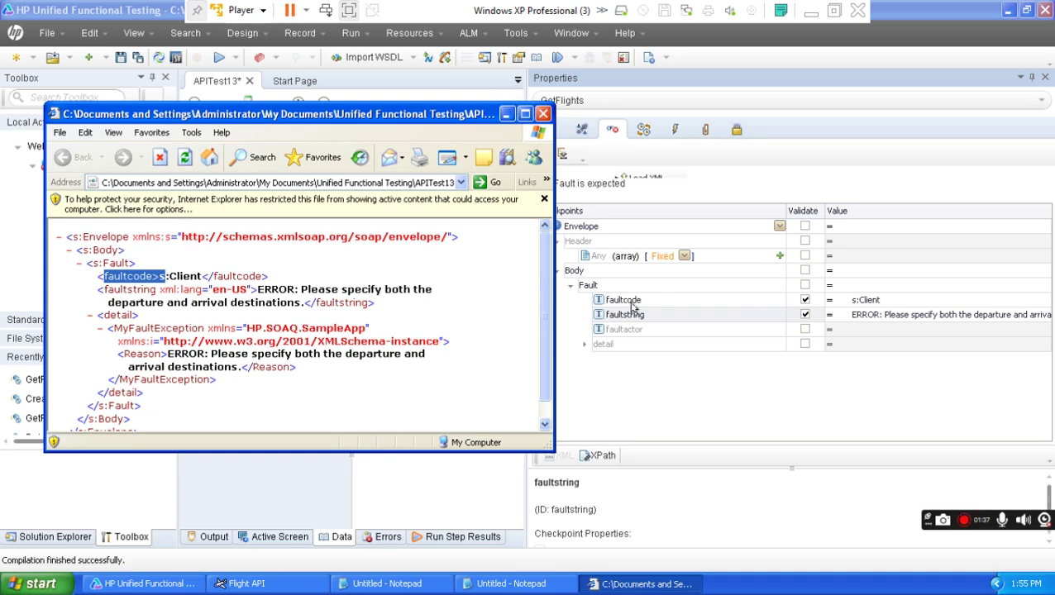
{"action": "left_click", "coordinate": [854, 309]}
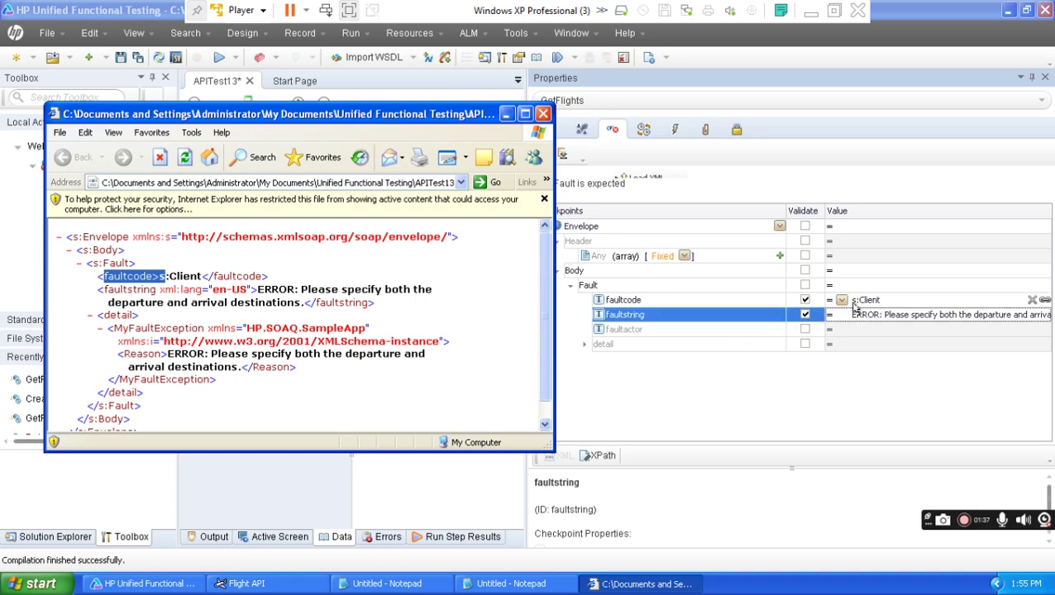
{"action": "left_click_drag", "start_coordinate": [201, 276], "coordinate": [158, 277]}
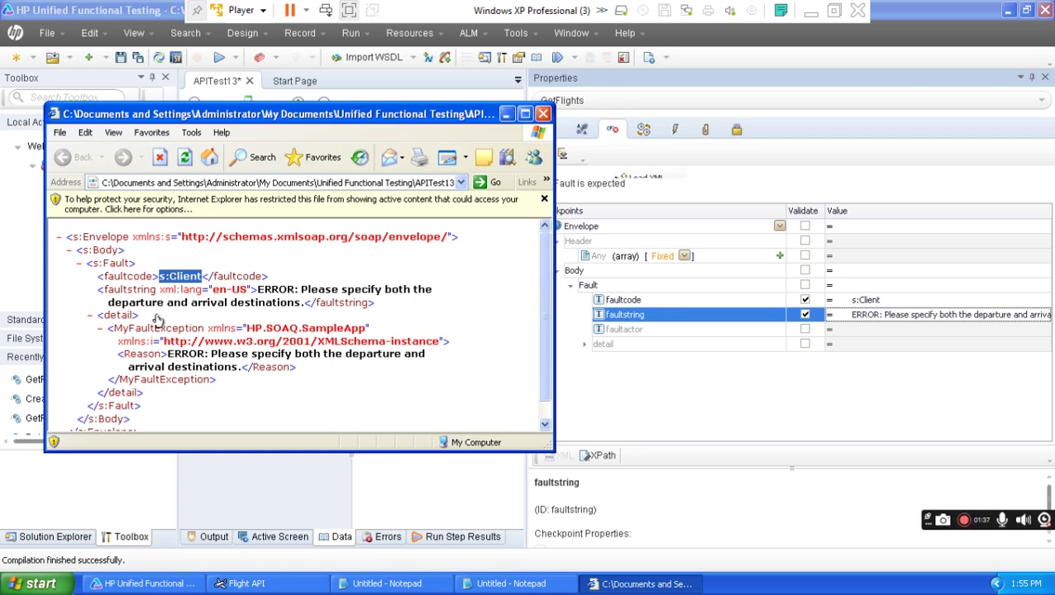
{"action": "left_click_drag", "start_coordinate": [157, 289], "coordinate": [106, 288]}
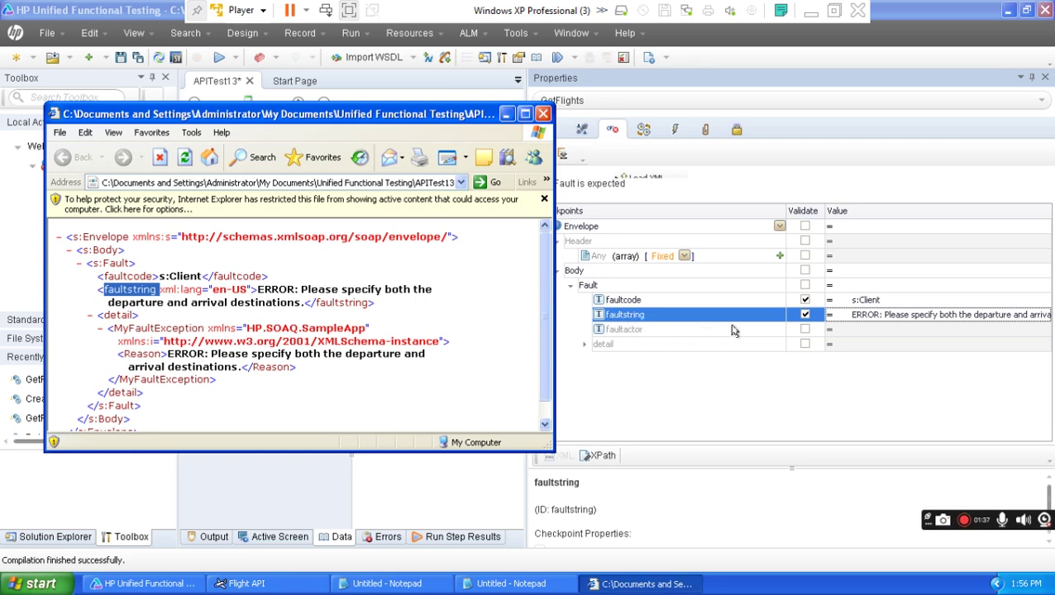
{"action": "left_click_drag", "start_coordinate": [260, 290], "coordinate": [302, 303]}
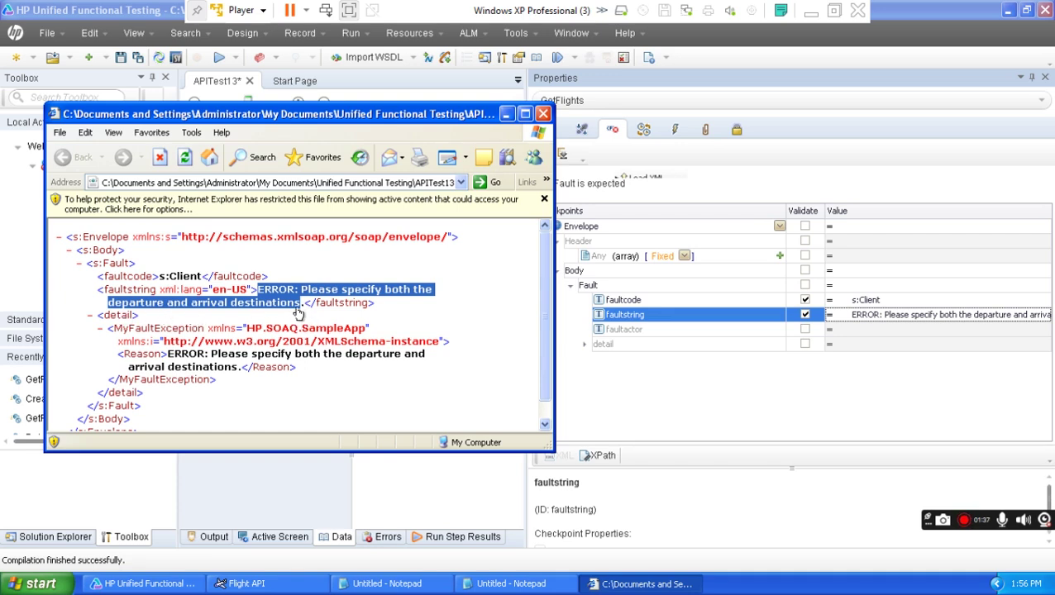
{"action": "left_click_drag", "start_coordinate": [301, 307], "coordinate": [314, 304]}
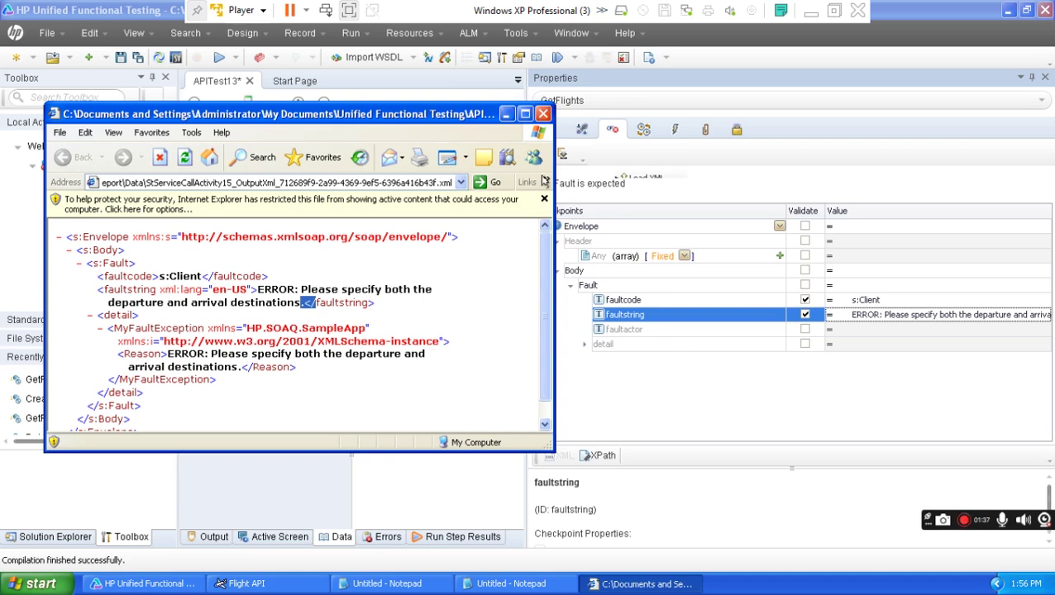
{"action": "left_click", "coordinate": [543, 113]}
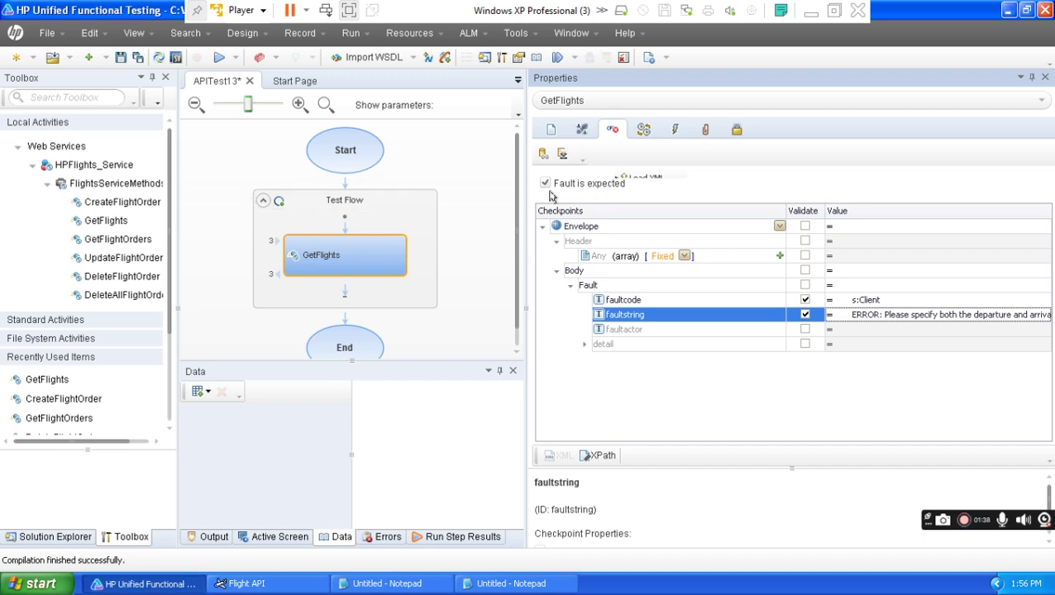
{"action": "left_click", "coordinate": [582, 130]}
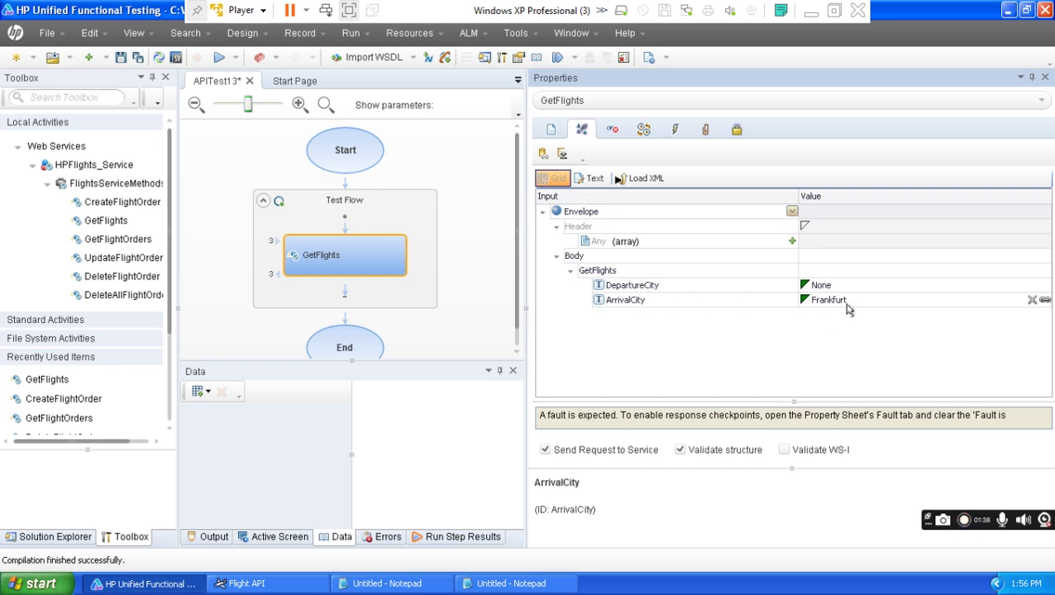
{"action": "left_click", "coordinate": [612, 130]}
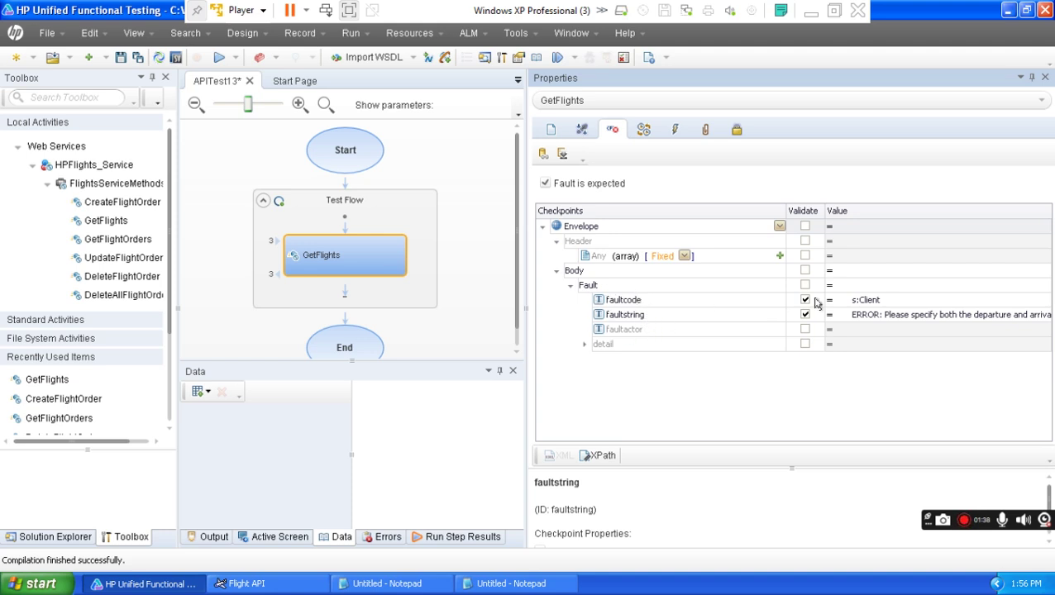
{"action": "key", "text": "Home"}
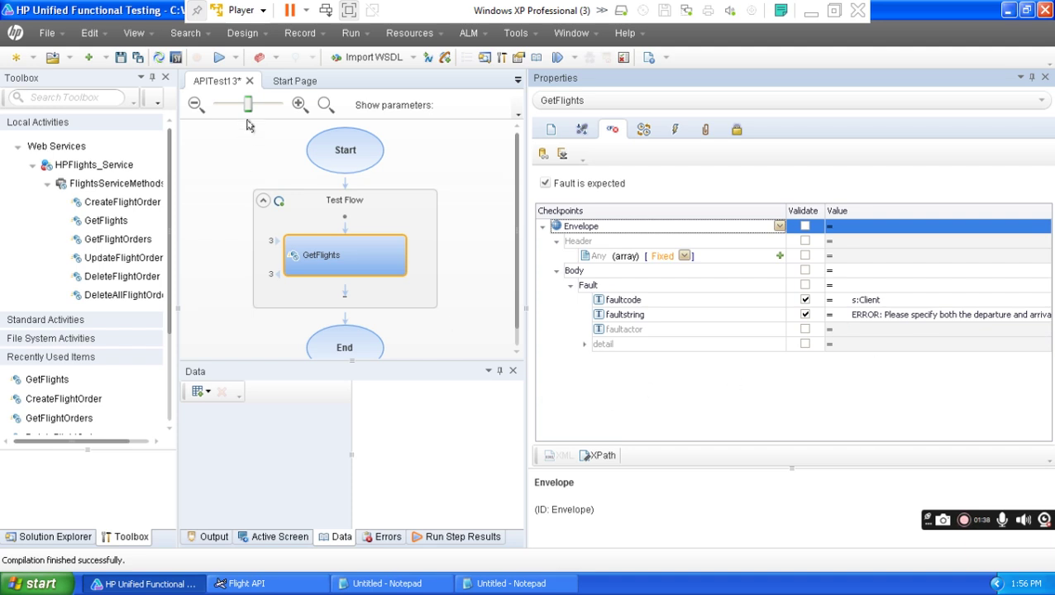
Run APITest13 and confirm the Run dialog.
{"action": "left_click", "coordinate": [219, 58]}
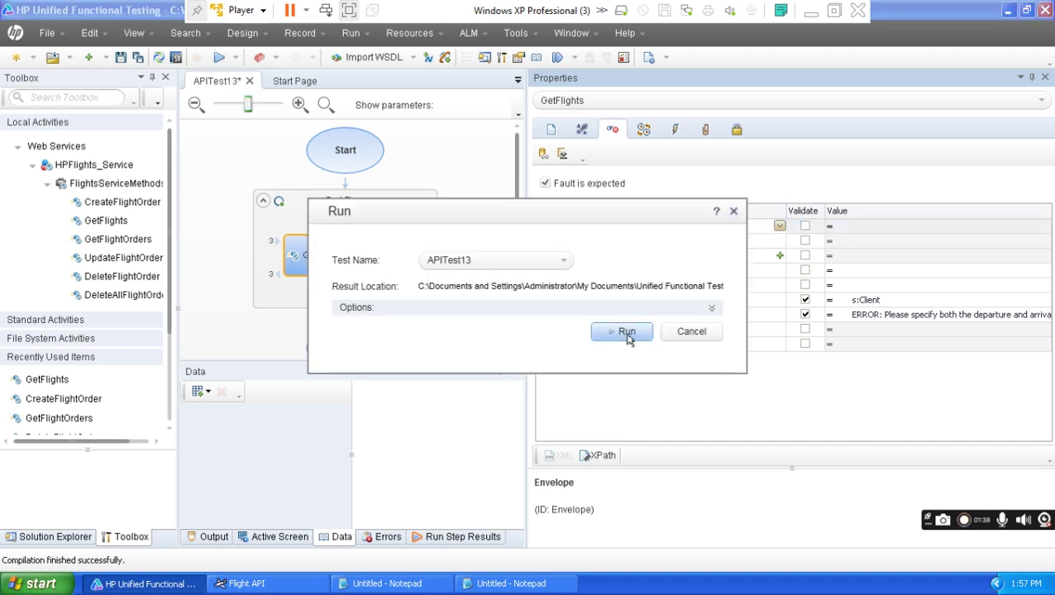
{"action": "left_click", "coordinate": [626, 334]}
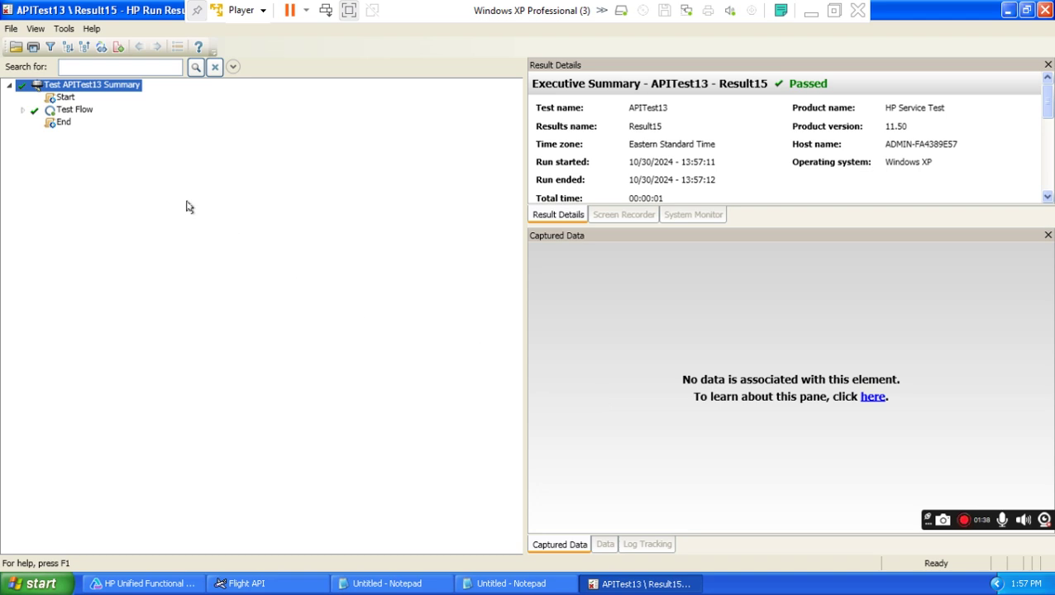
Expand the whole Result15 tree and select the GetFlights step.
{"action": "left_click", "coordinate": [35, 29]}
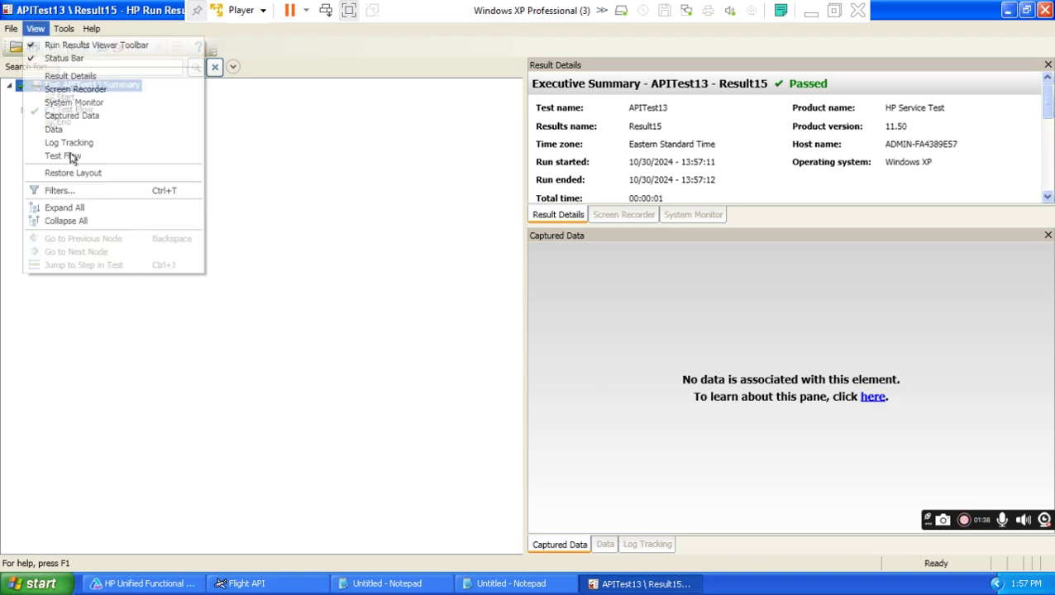
{"action": "left_click", "coordinate": [82, 208]}
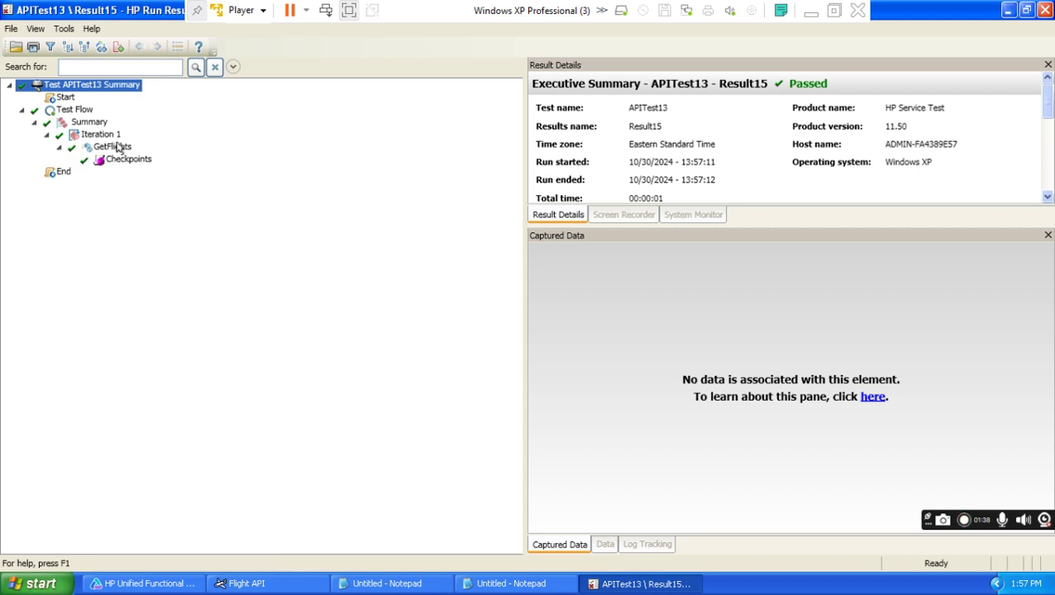
{"action": "left_click", "coordinate": [117, 147]}
{"action": "left_click_drag", "start_coordinate": [1040, 289], "coordinate": [1033, 386]}
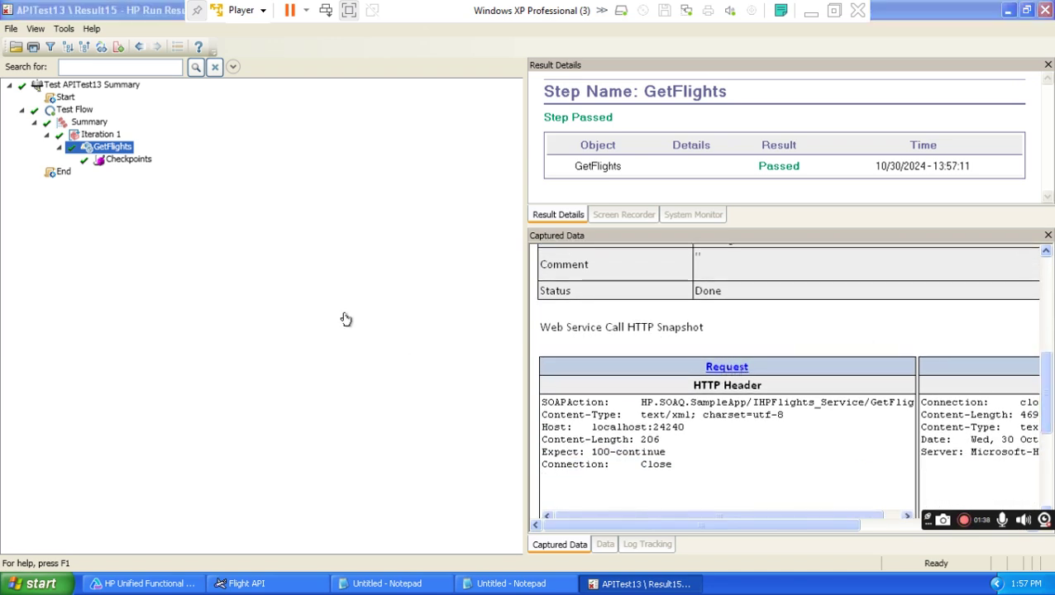
View and close GetFlights' request and fault response XML from the HTTP snapshot.
{"action": "left_click", "coordinate": [736, 368]}
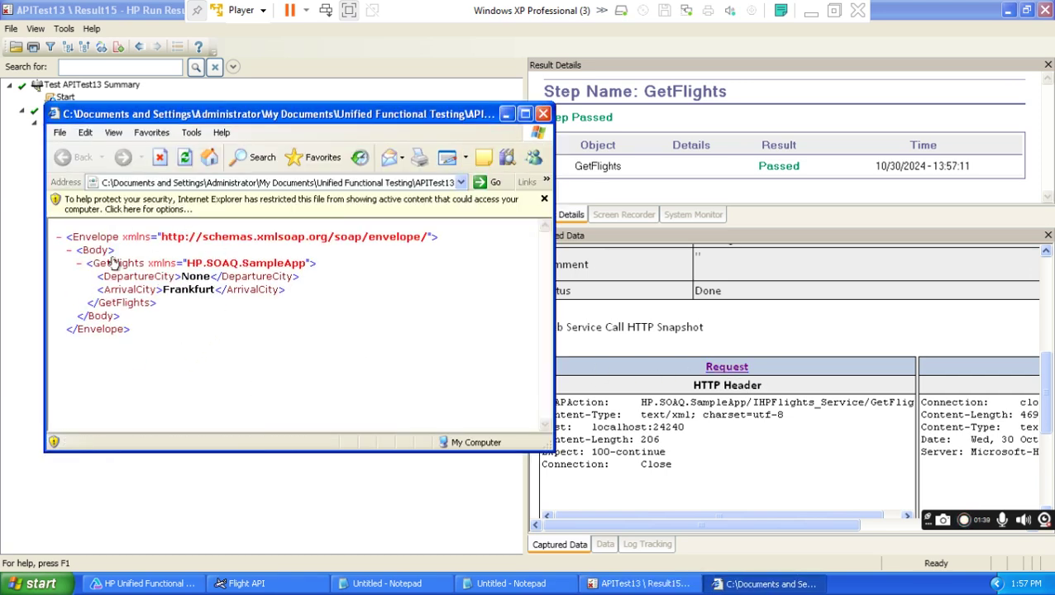
{"action": "left_click", "coordinate": [543, 114]}
{"action": "left_click_drag", "start_coordinate": [703, 525], "coordinate": [834, 541]}
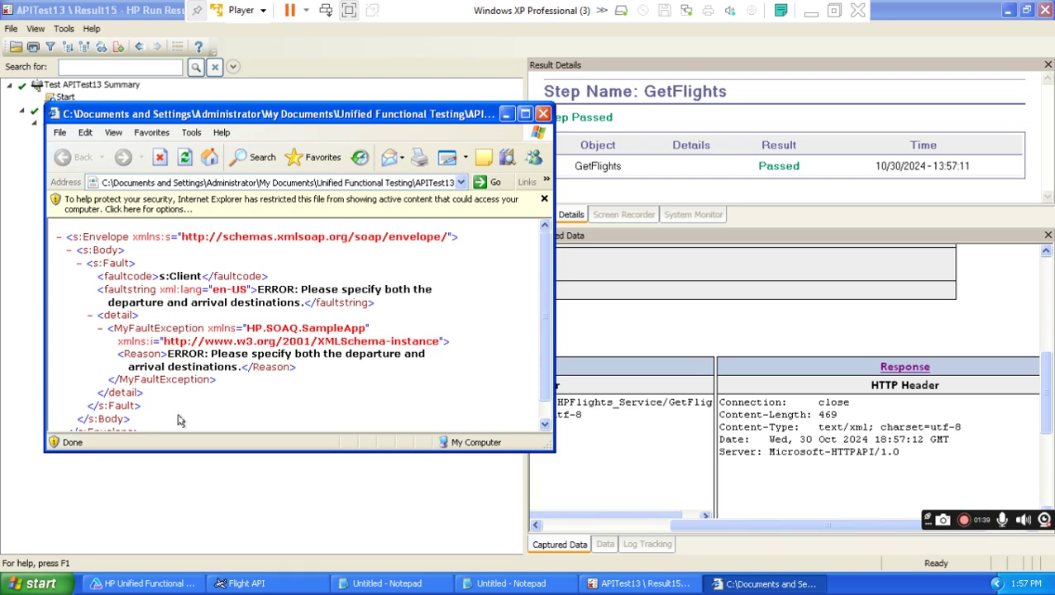
{"action": "left_click", "coordinate": [543, 113]}
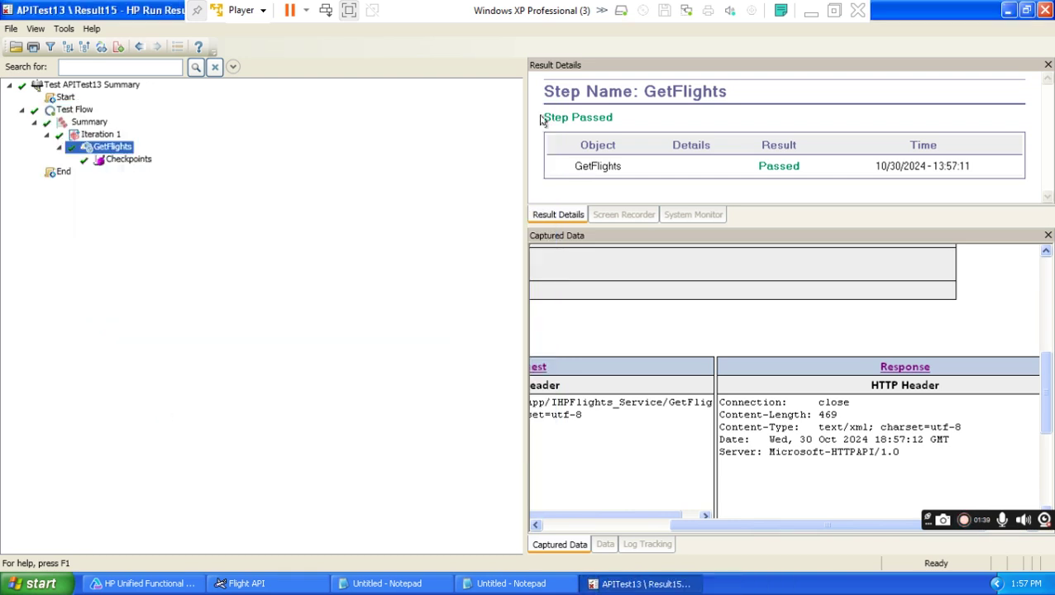
Compare actual and expected faultcode s:Client and fault message in Checkpoints, then close the viewer.
{"action": "left_click", "coordinate": [124, 161]}
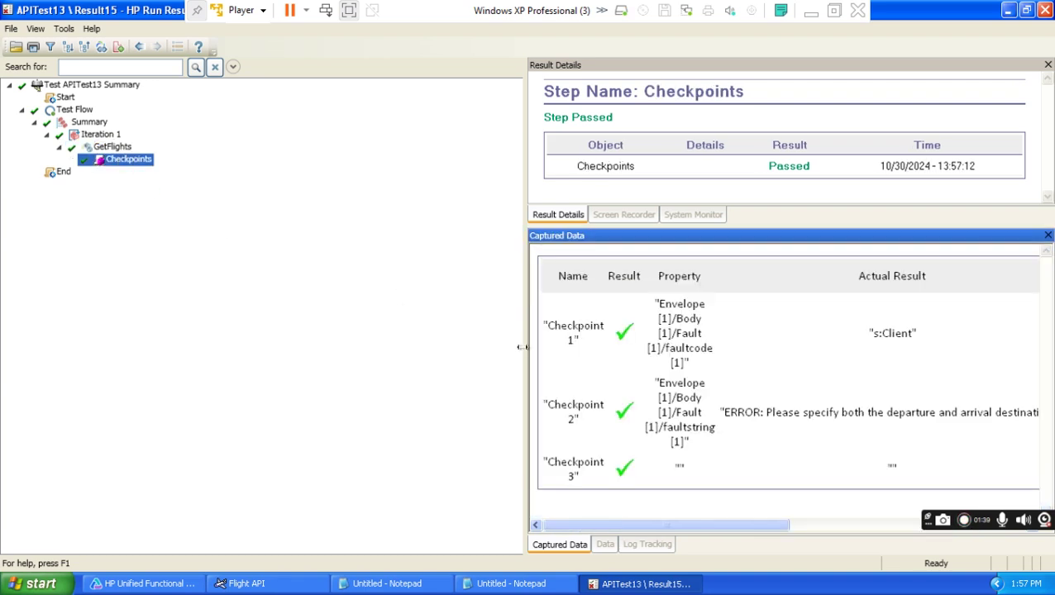
{"action": "left_click_drag", "start_coordinate": [522, 346], "coordinate": [278, 331]}
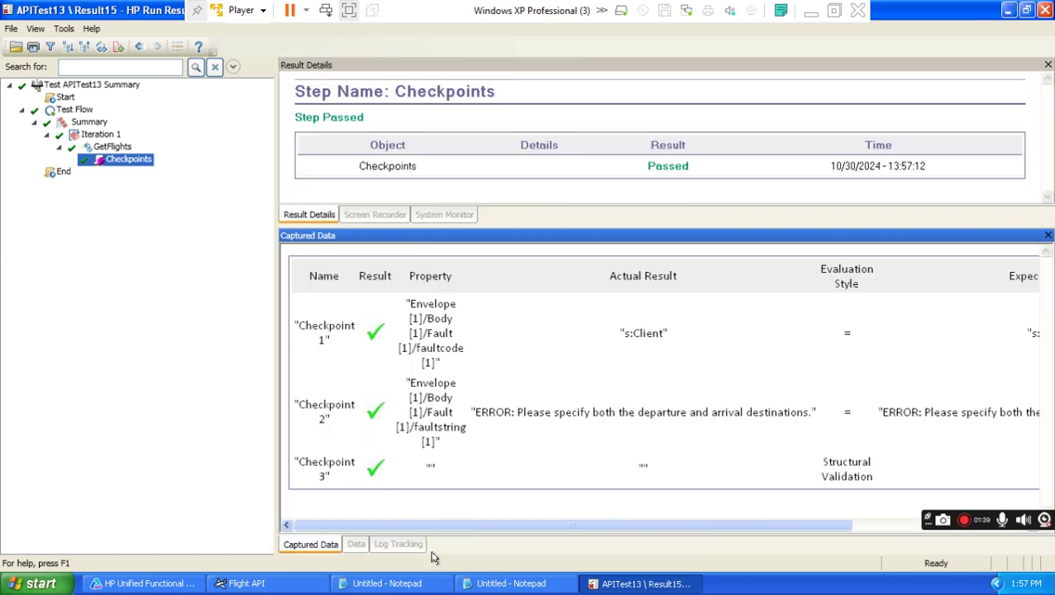
{"action": "left_click_drag", "start_coordinate": [434, 530], "coordinate": [533, 530]}
{"action": "left_click_drag", "start_coordinate": [494, 333], "coordinate": [527, 333]}
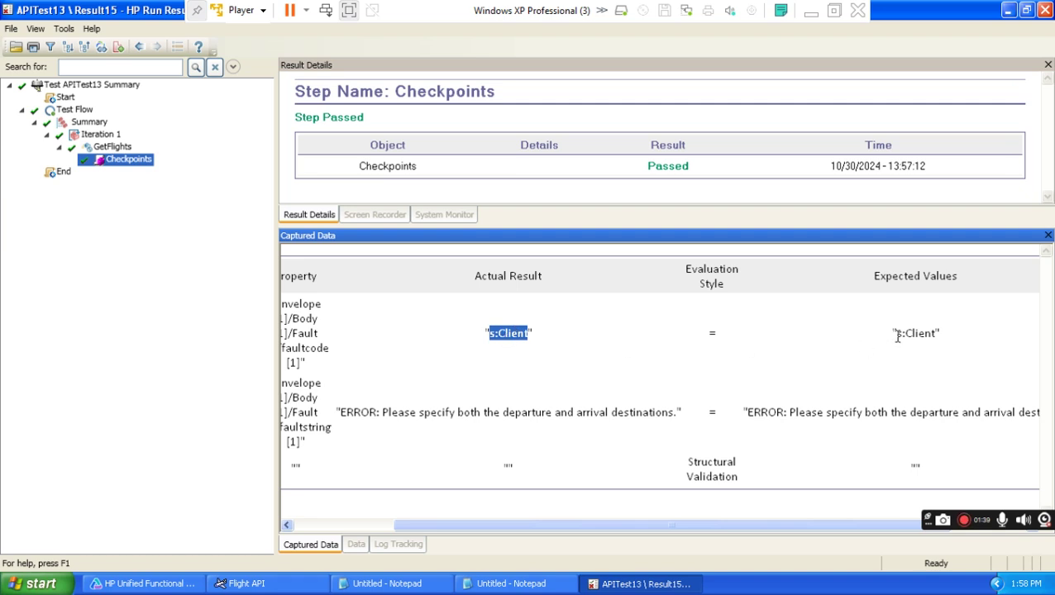
{"action": "left_click_drag", "start_coordinate": [897, 336], "coordinate": [937, 334]}
{"action": "left_click_drag", "start_coordinate": [344, 411], "coordinate": [632, 422]}
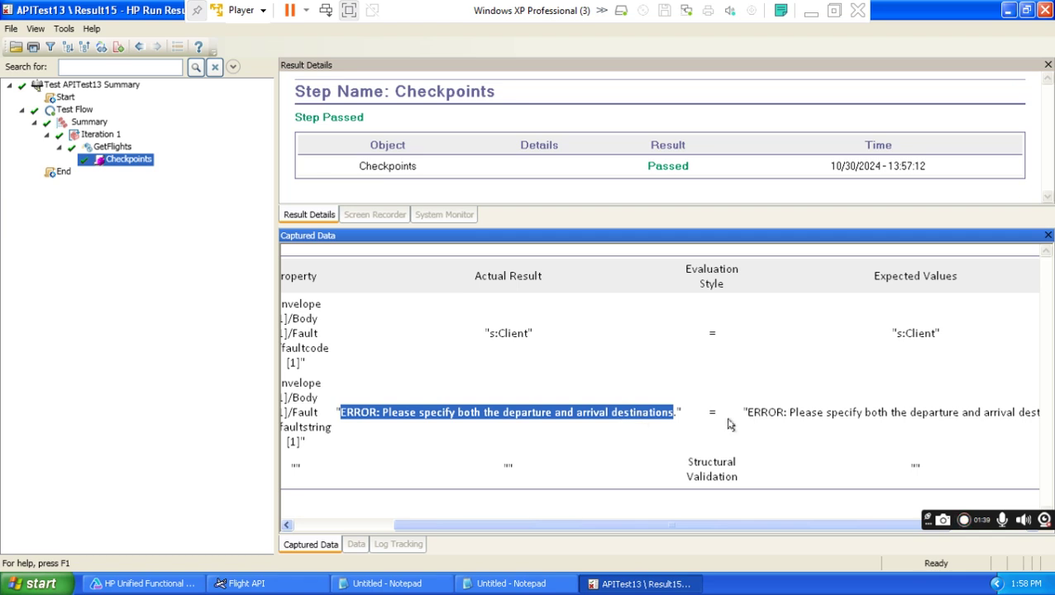
{"action": "left_click_drag", "start_coordinate": [746, 412], "coordinate": [980, 416]}
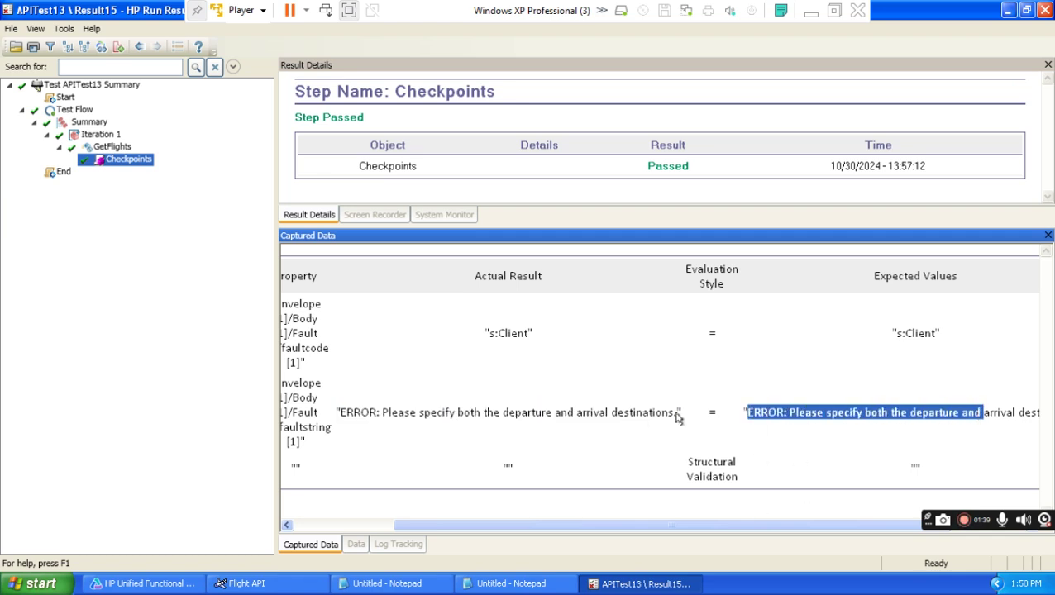
{"action": "left_click_drag", "start_coordinate": [558, 527], "coordinate": [332, 523]}
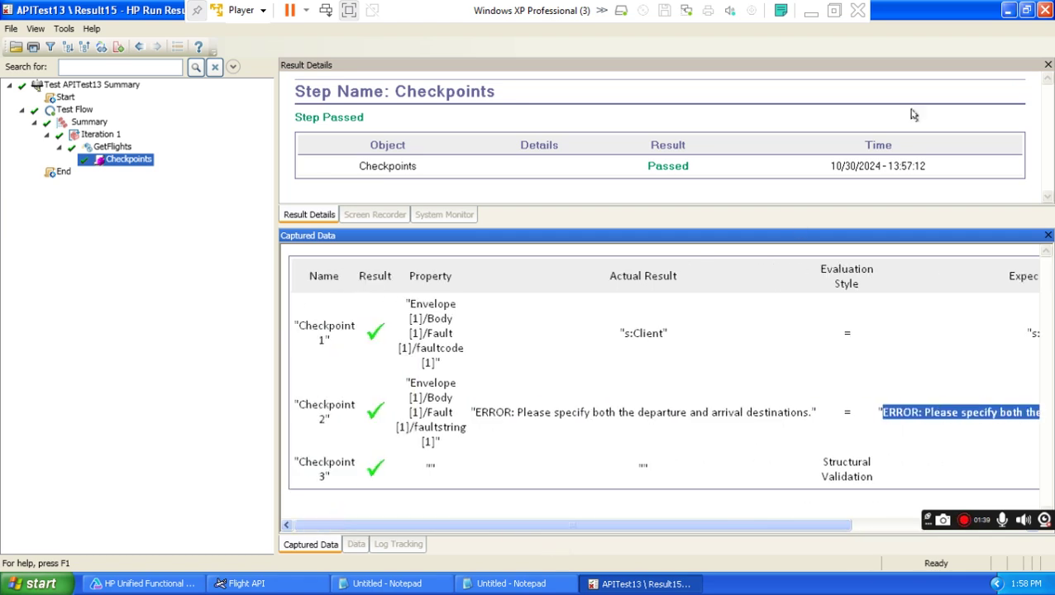
{"action": "left_click", "coordinate": [1043, 11]}
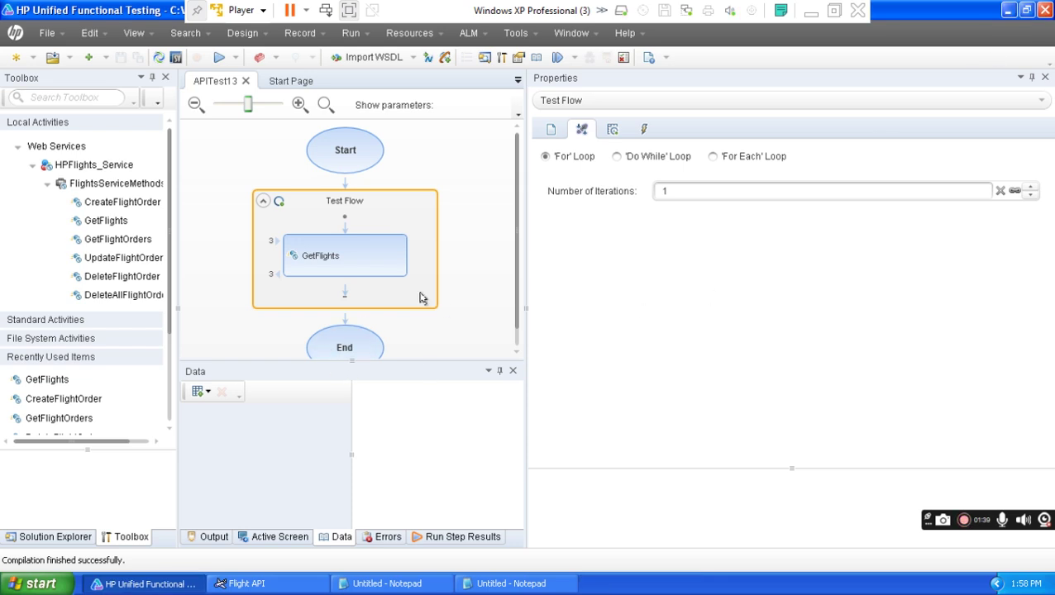
Change GetFlights' ArrivalCity from Frankfurt to London and run APITest13 again.
{"action": "left_click", "coordinate": [356, 264]}
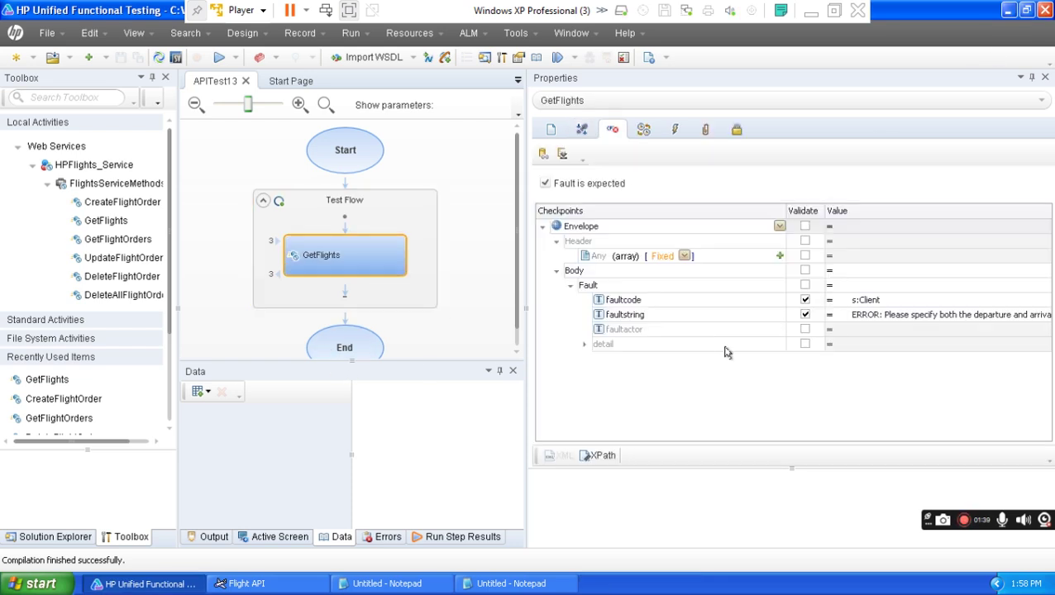
{"action": "left_click", "coordinate": [582, 130]}
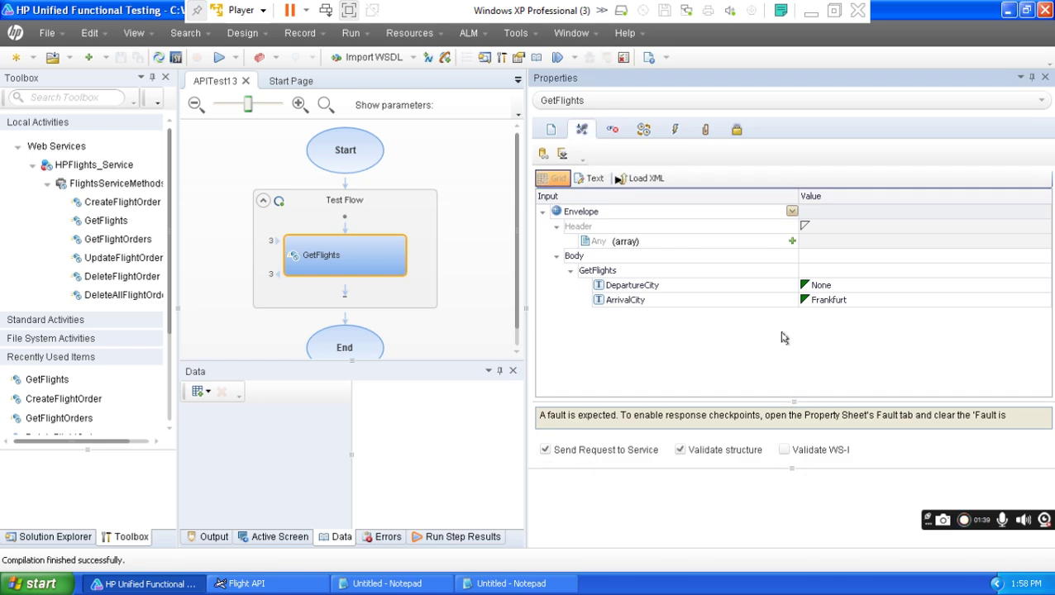
{"action": "left_click", "coordinate": [903, 302]}
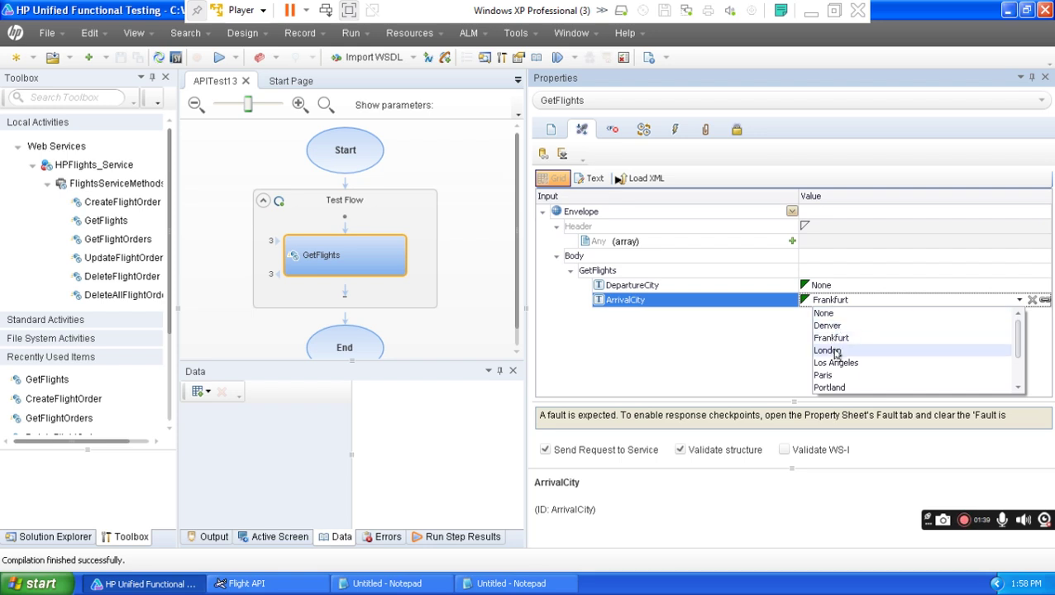
{"action": "left_click", "coordinate": [828, 351]}
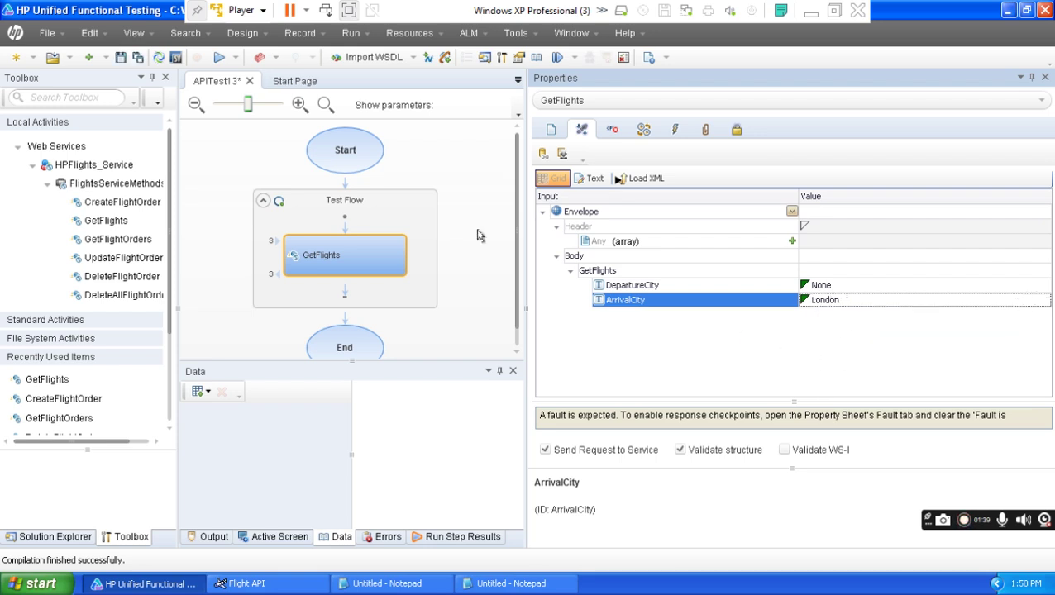
{"action": "left_click", "coordinate": [219, 57]}
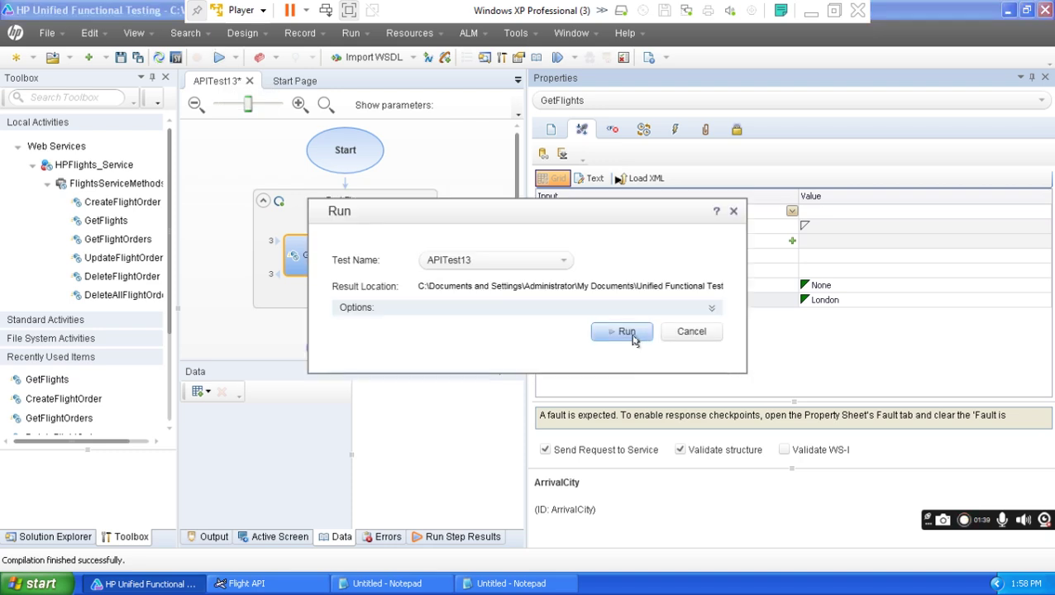
{"action": "left_click", "coordinate": [634, 339]}
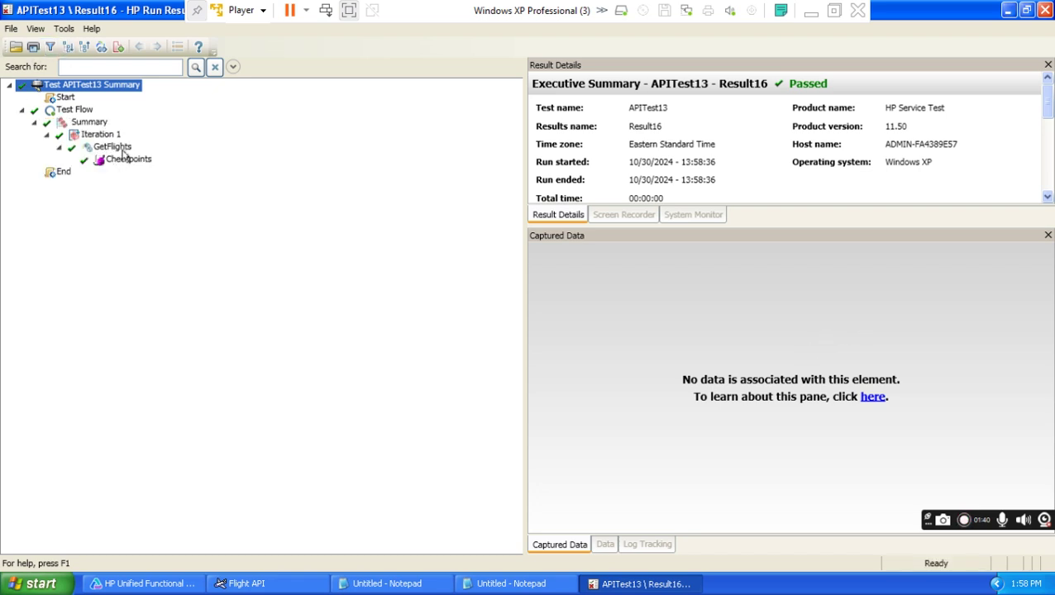
Review Result16's GetFlights fault response XML and checkpoint results, then close the viewer.
{"action": "left_click", "coordinate": [112, 147]}
{"action": "left_click_drag", "start_coordinate": [1042, 318], "coordinate": [1048, 412]}
{"action": "left_click_drag", "start_coordinate": [814, 530], "coordinate": [868, 526]}
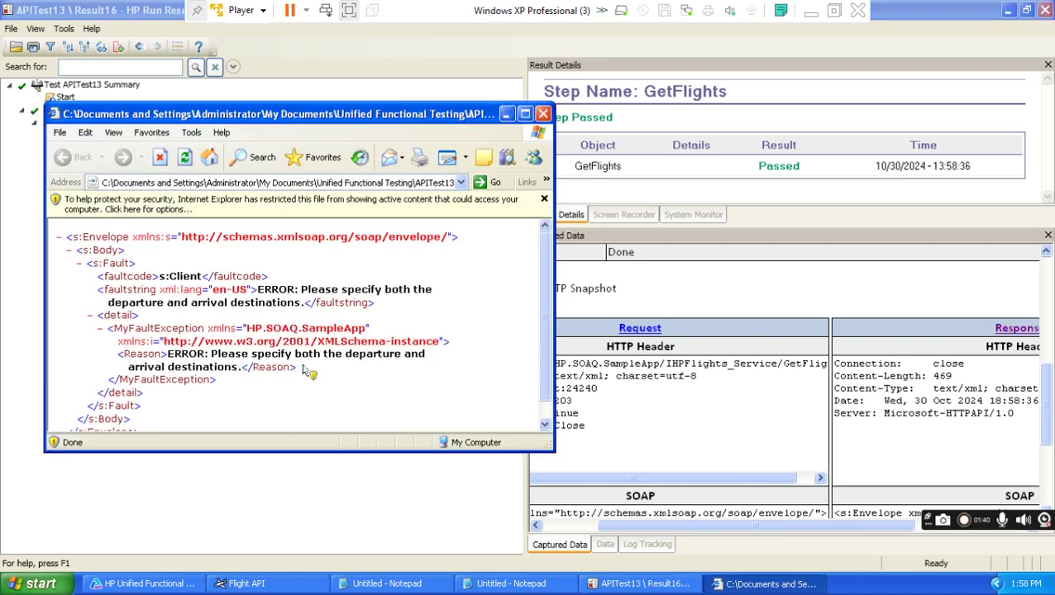
{"action": "left_click", "coordinate": [542, 113]}
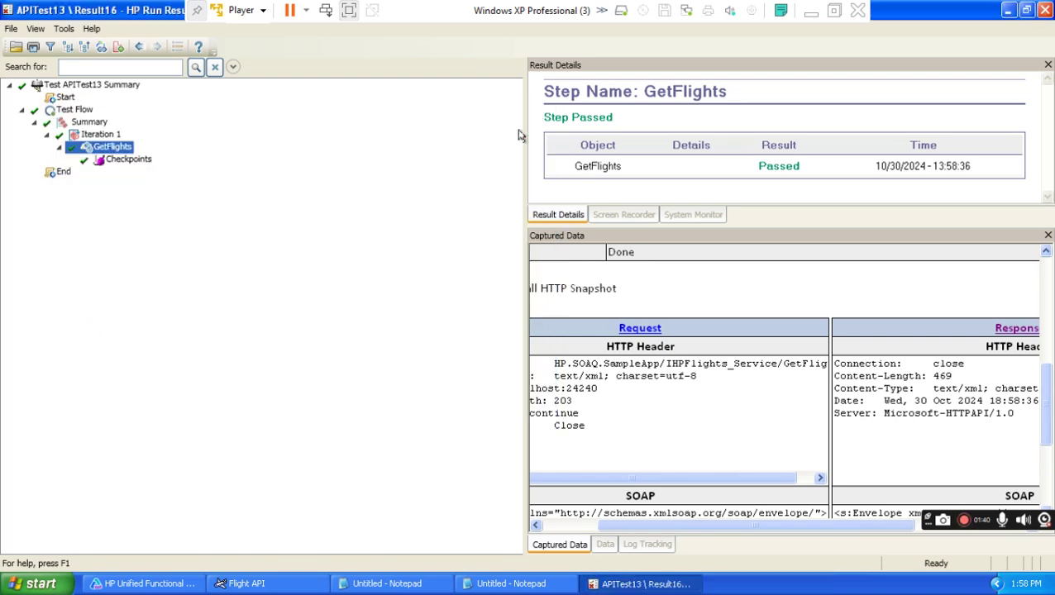
{"action": "left_click", "coordinate": [132, 160]}
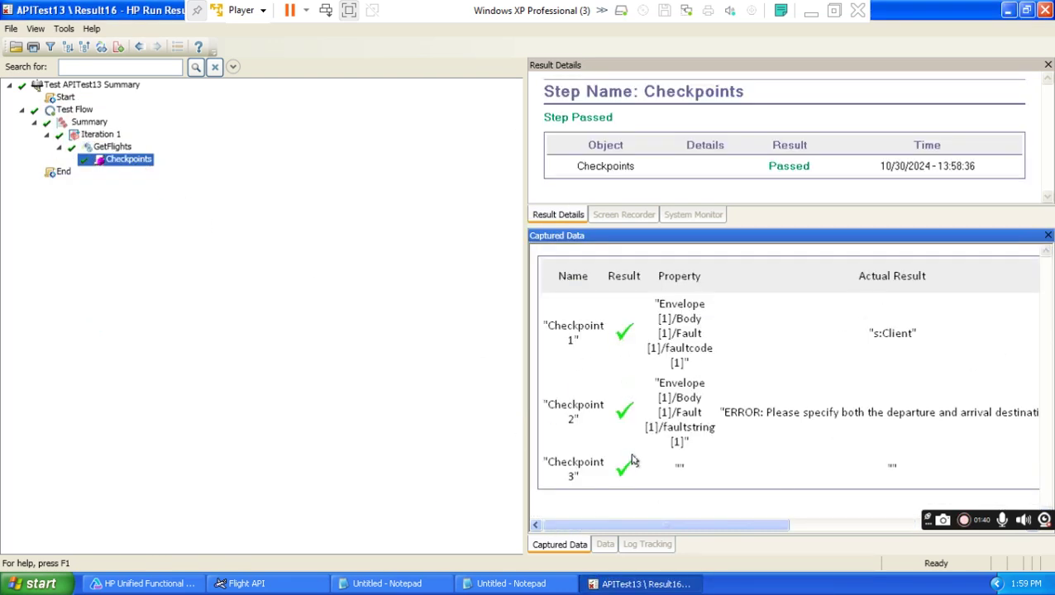
{"action": "left_click", "coordinate": [1046, 10]}
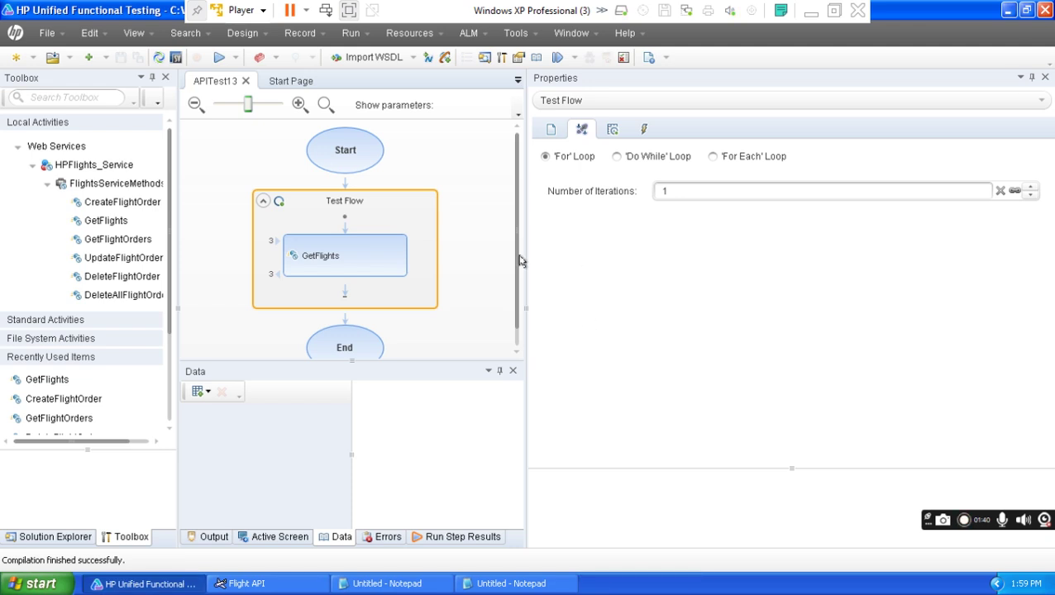
Show GetFlights' input values and browse the ArrivalCity list, leaving London selected.
{"action": "left_click", "coordinate": [550, 129]}
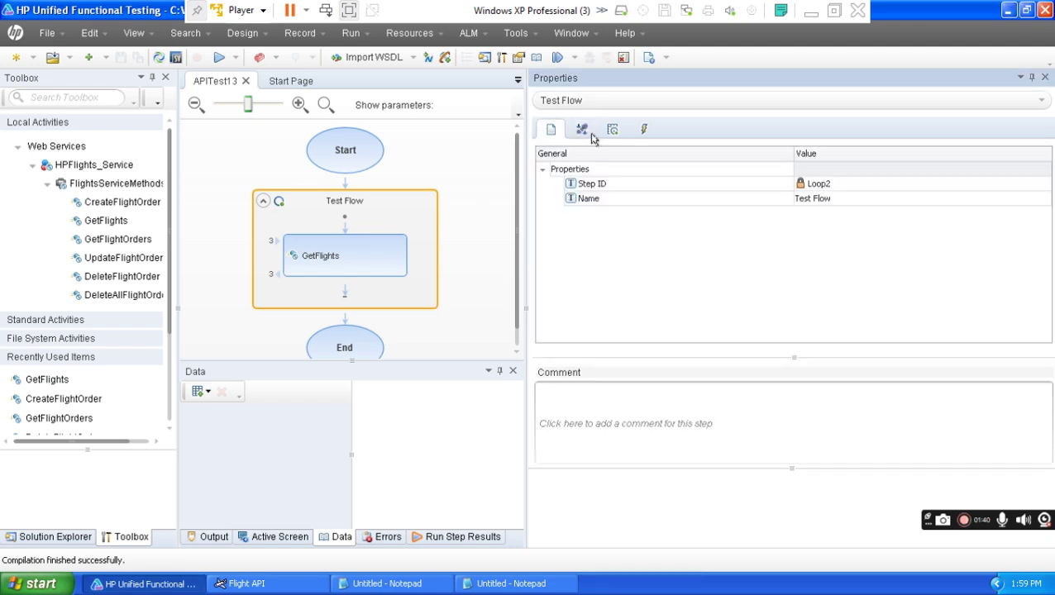
{"action": "left_click", "coordinate": [385, 263]}
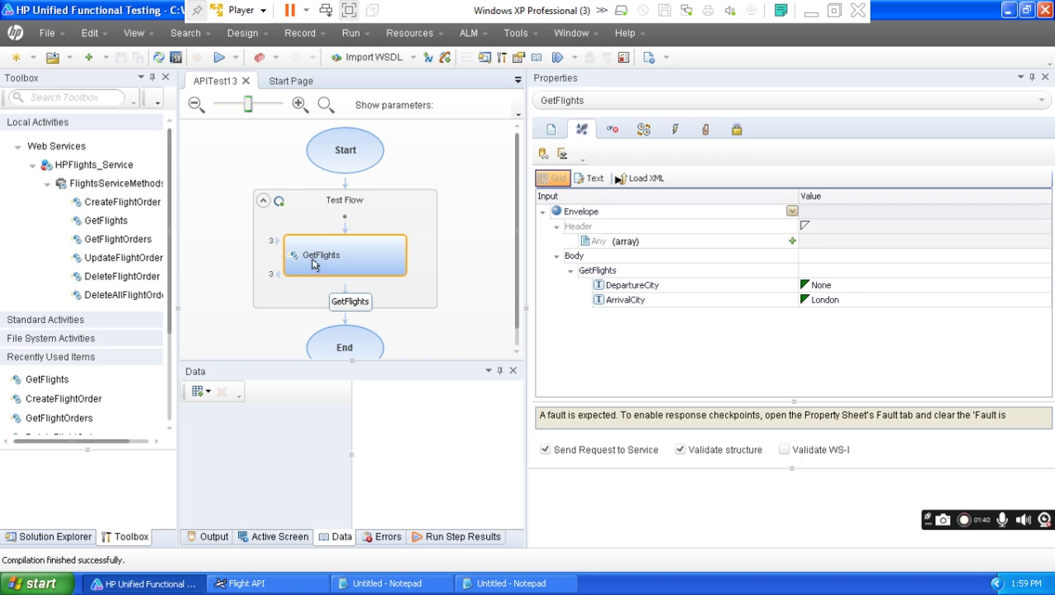
{"action": "left_click", "coordinate": [892, 307]}
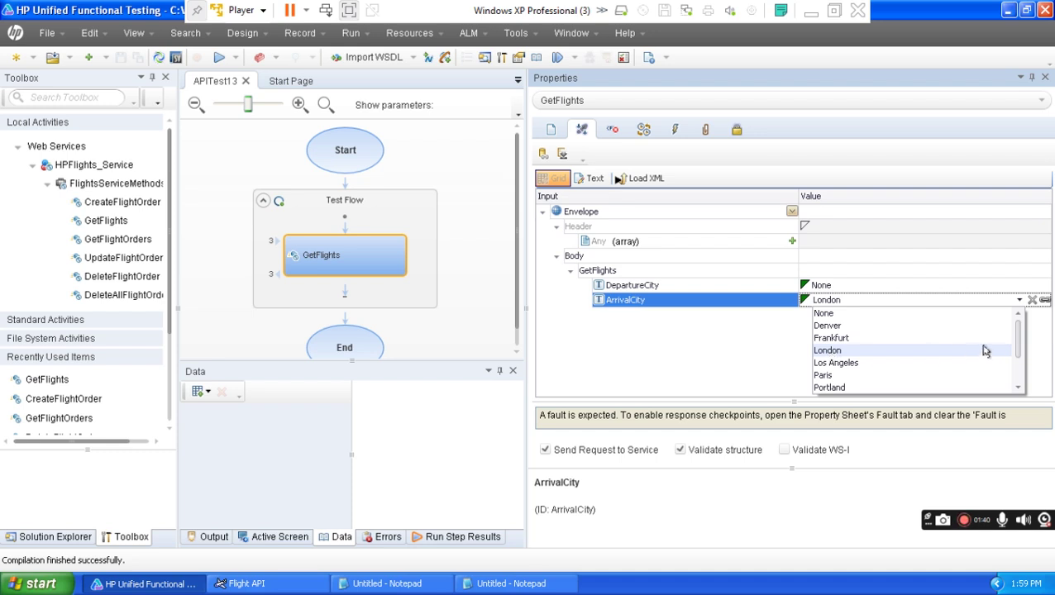
{"action": "left_click_drag", "start_coordinate": [1018, 345], "coordinate": [1015, 396]}
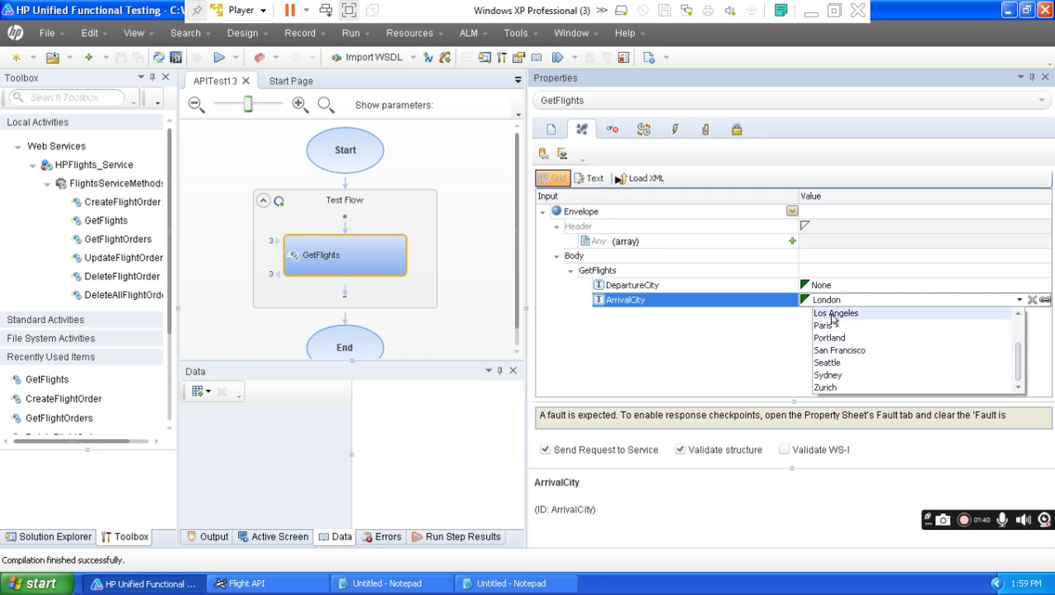
{"action": "left_click", "coordinate": [732, 369]}
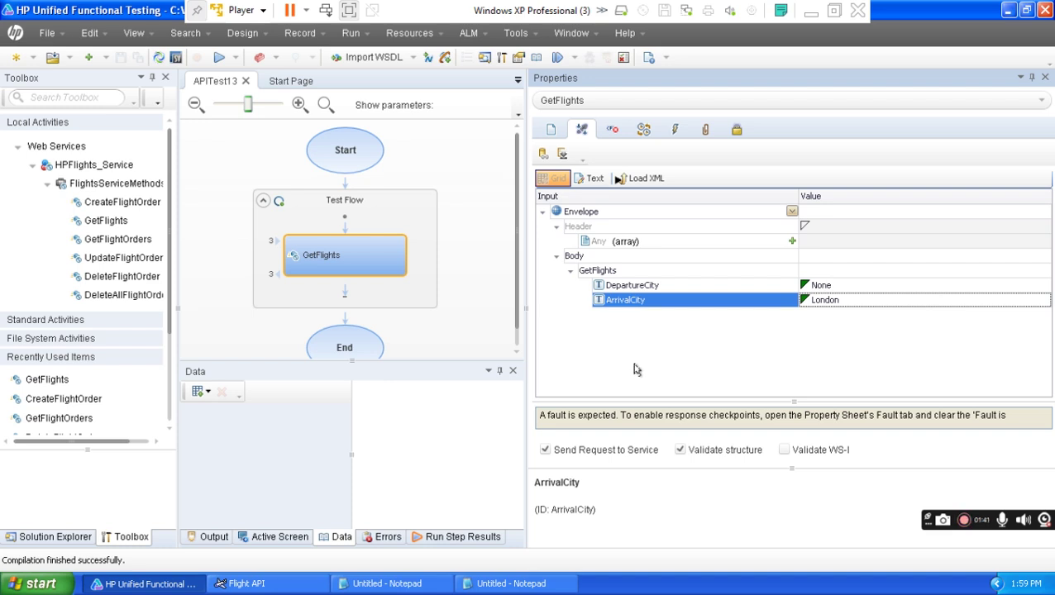
Open limon.xls from the desktop, review the Arrival_City and Departure_City columns, then close it.
{"action": "left_click", "coordinate": [1009, 11]}
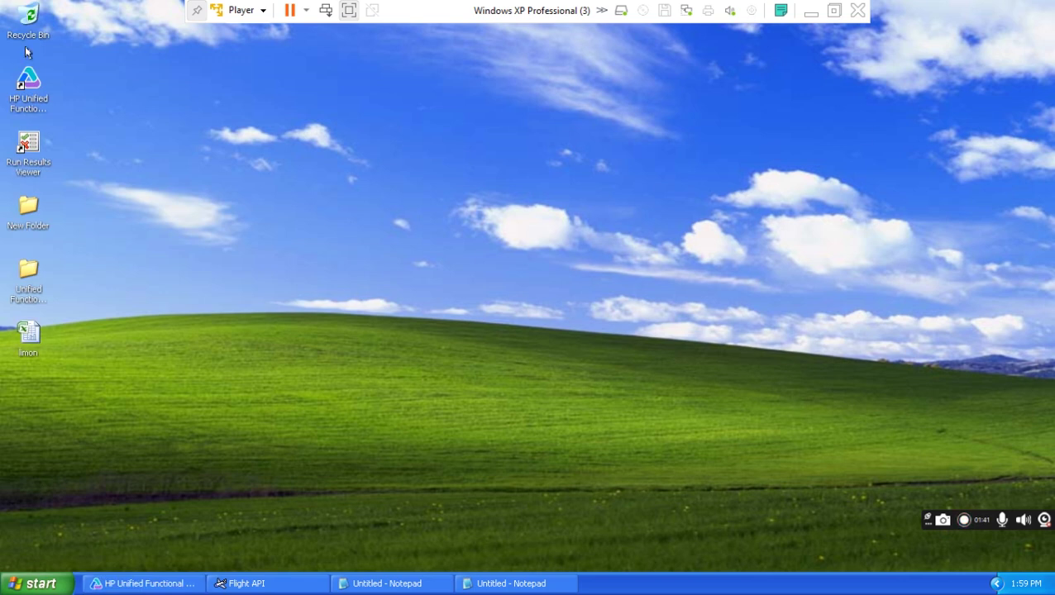
{"action": "double_click", "coordinate": [28, 335]}
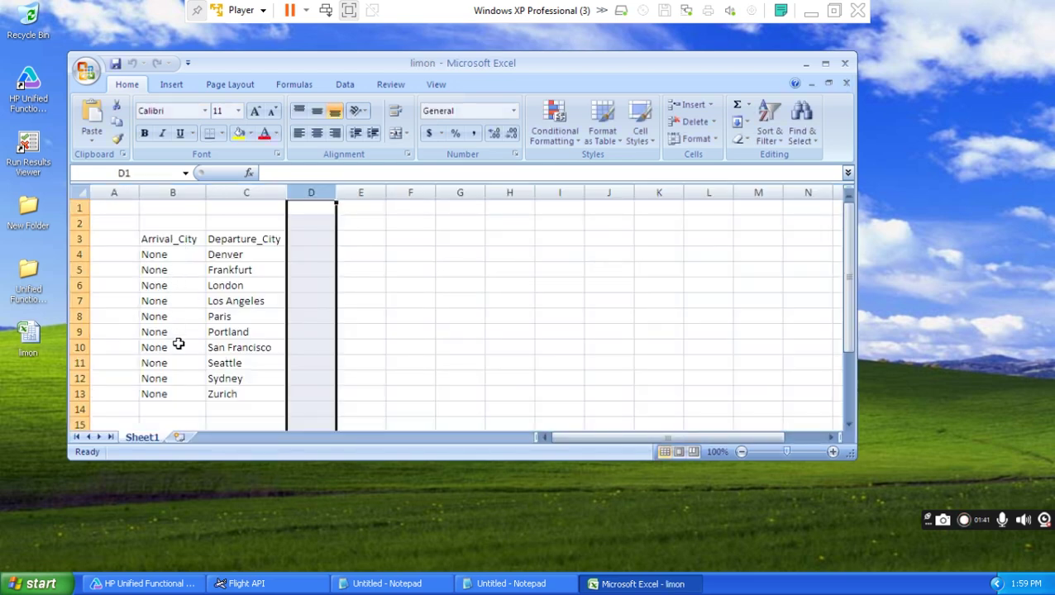
{"action": "left_click", "coordinate": [183, 192]}
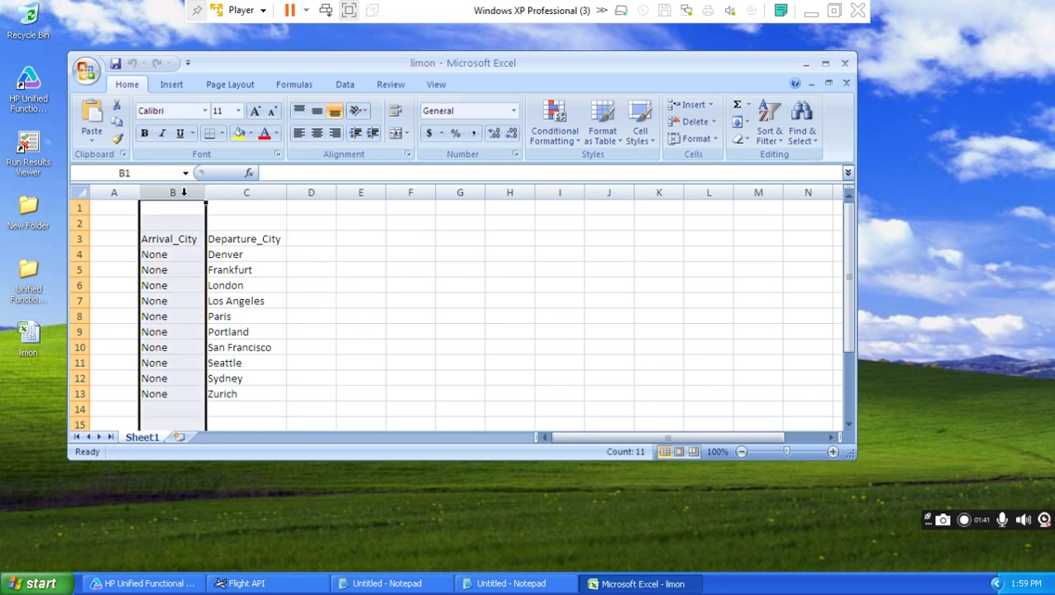
{"action": "left_click", "coordinate": [246, 207]}
{"action": "left_click", "coordinate": [184, 239]}
{"action": "left_click", "coordinate": [262, 239]}
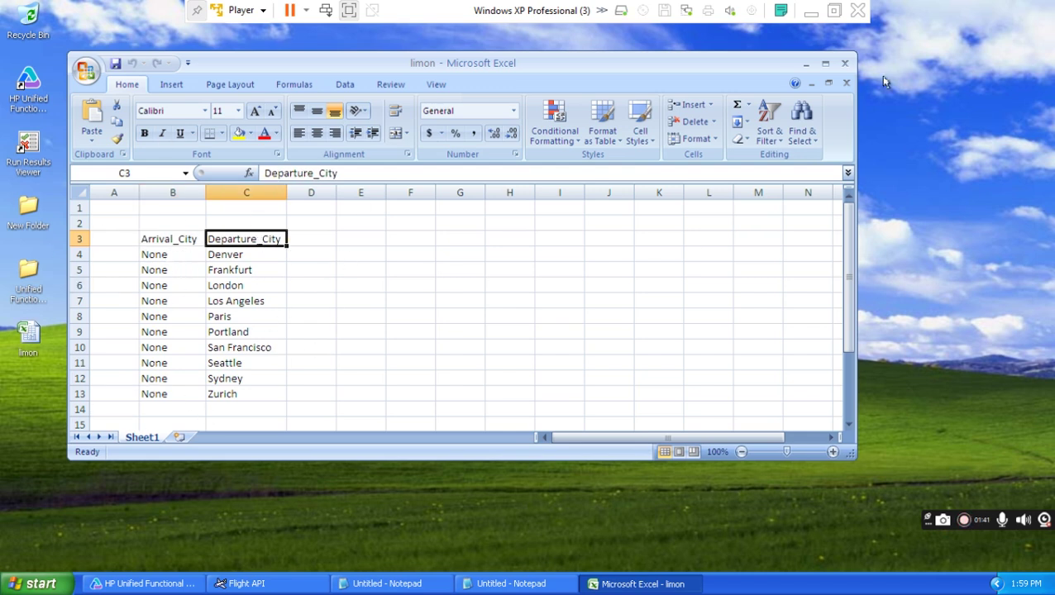
{"action": "left_click", "coordinate": [844, 64]}
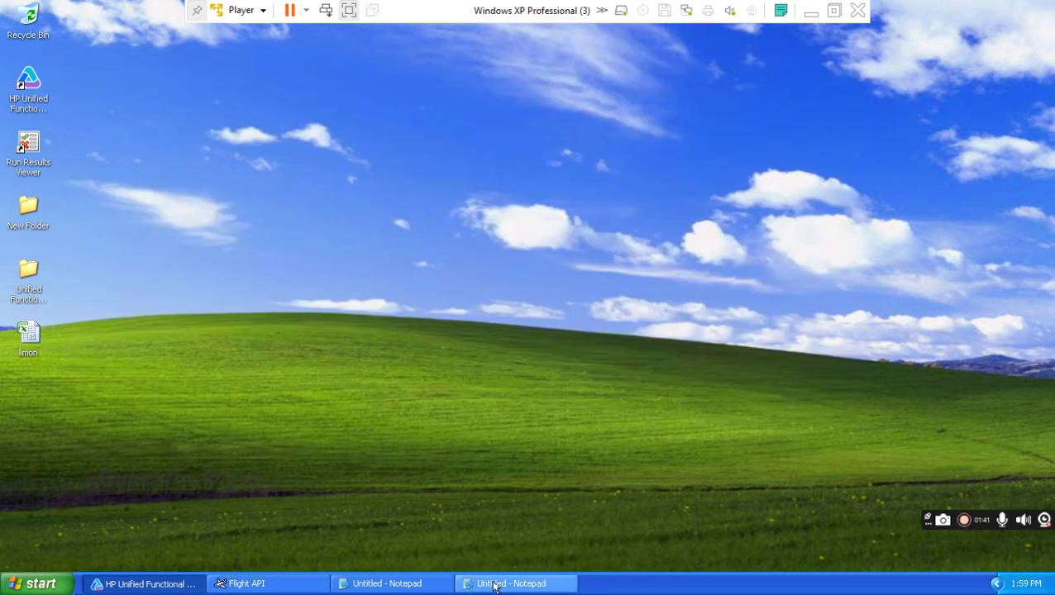
Reopen limon.xls, review rows 4–6 and Departure_City values Denver to Zurich, then close Excel.
{"action": "left_click", "coordinate": [27, 333]}
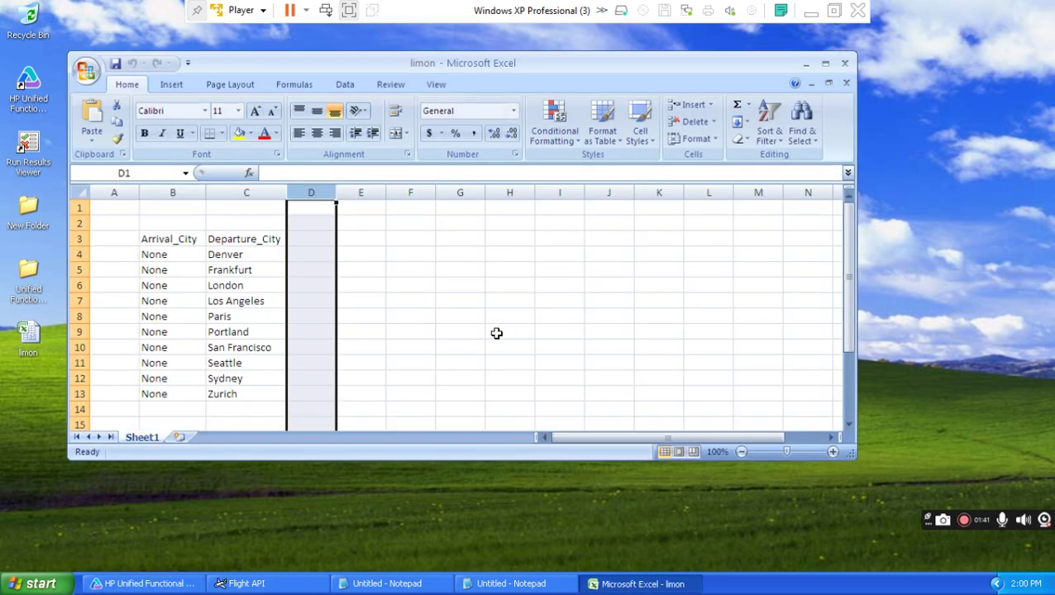
{"action": "left_click", "coordinate": [76, 254]}
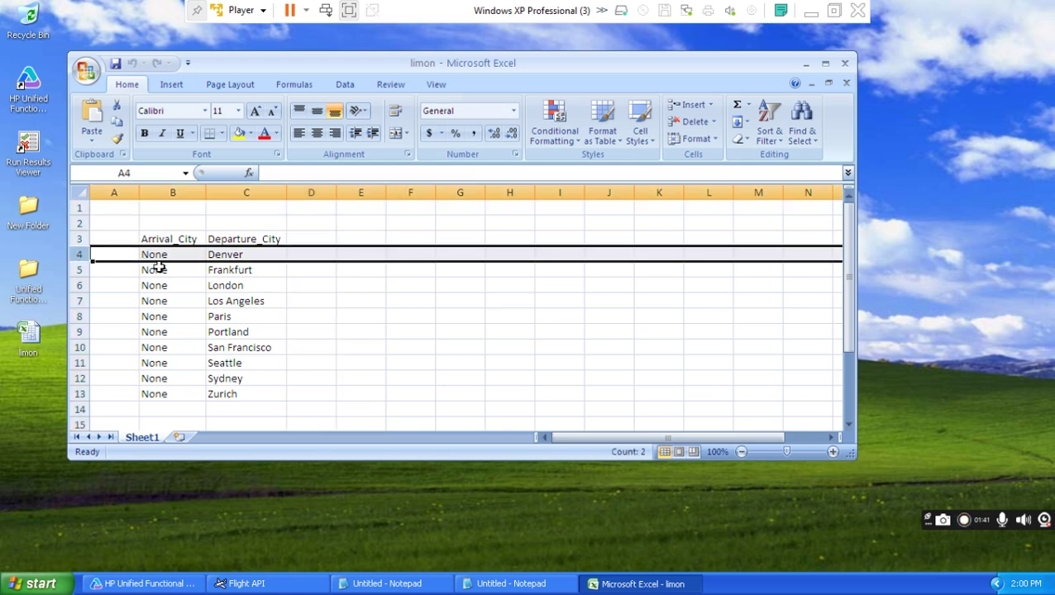
{"action": "left_click", "coordinate": [80, 270]}
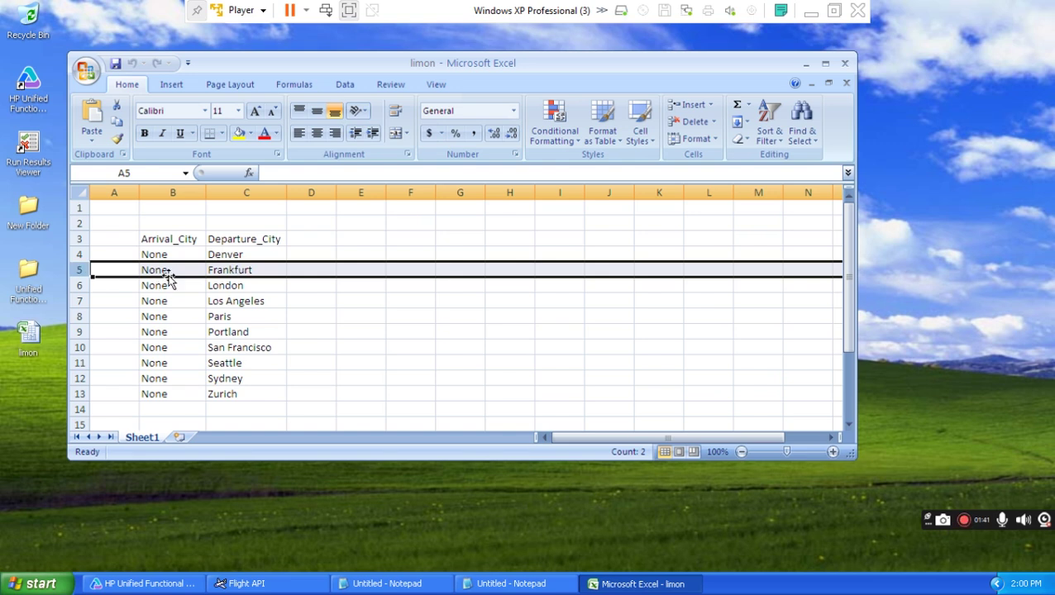
{"action": "left_click", "coordinate": [80, 285]}
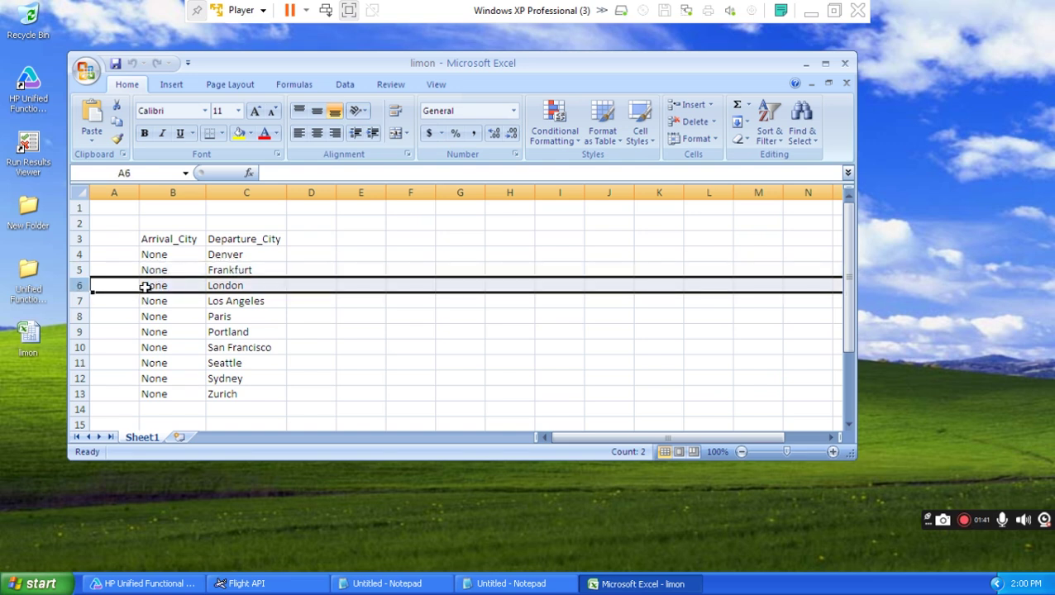
{"action": "left_click", "coordinate": [243, 255]}
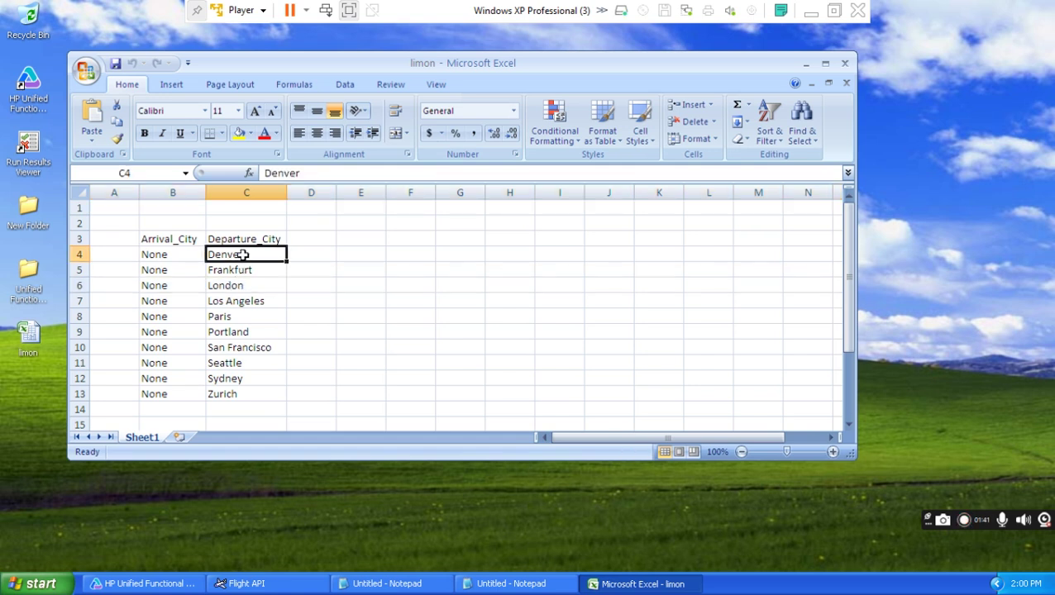
{"action": "key", "text": "Down"}
{"action": "key", "text": "Down"}
{"action": "key", "text": "Down"}
{"action": "key", "text": "Down"}
{"action": "key", "text": "Down"}
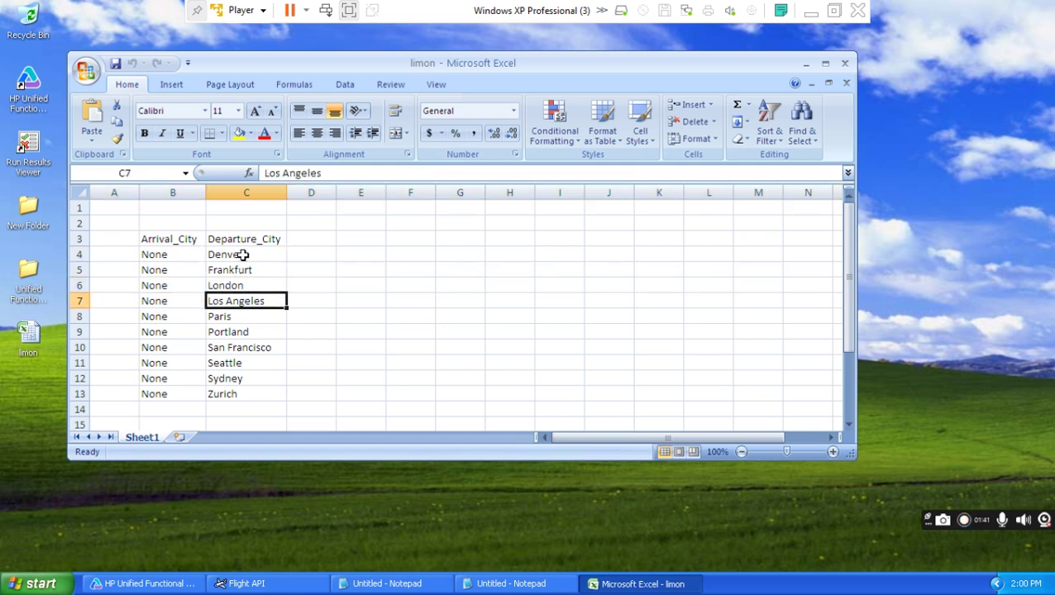
{"action": "key", "text": "Down"}
{"action": "key", "text": "Down"}
{"action": "key", "text": "Down"}
{"action": "key", "text": "Down"}
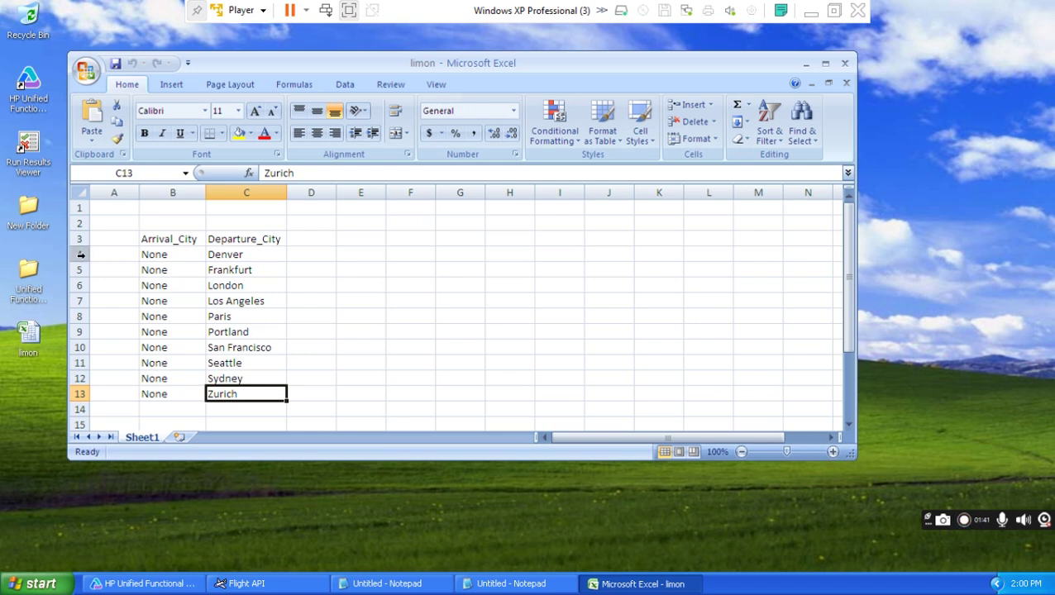
{"action": "left_click", "coordinate": [83, 254]}
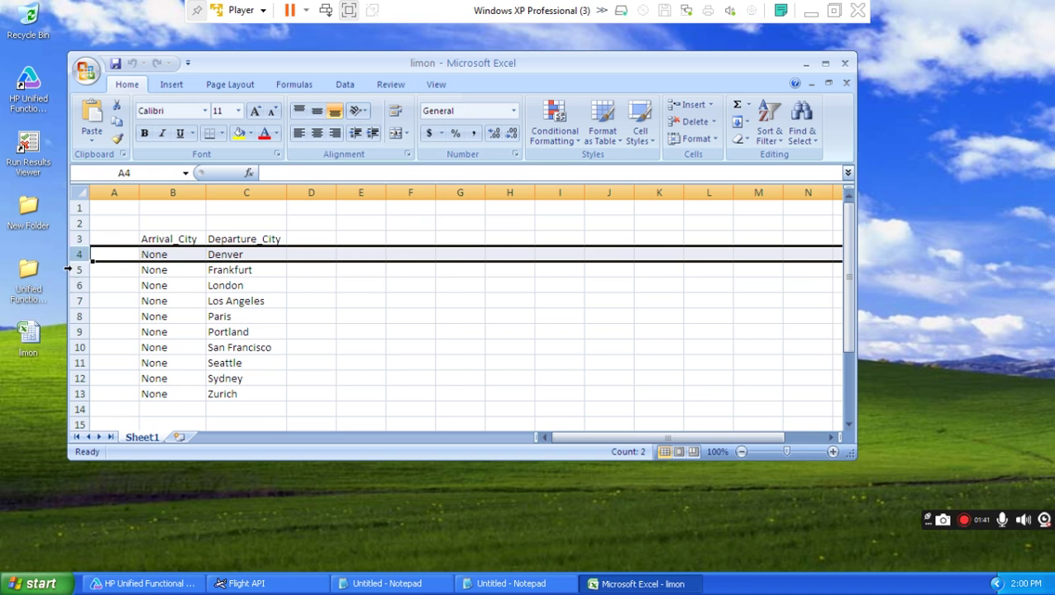
{"action": "left_click", "coordinate": [79, 271]}
{"action": "left_click", "coordinate": [86, 287]}
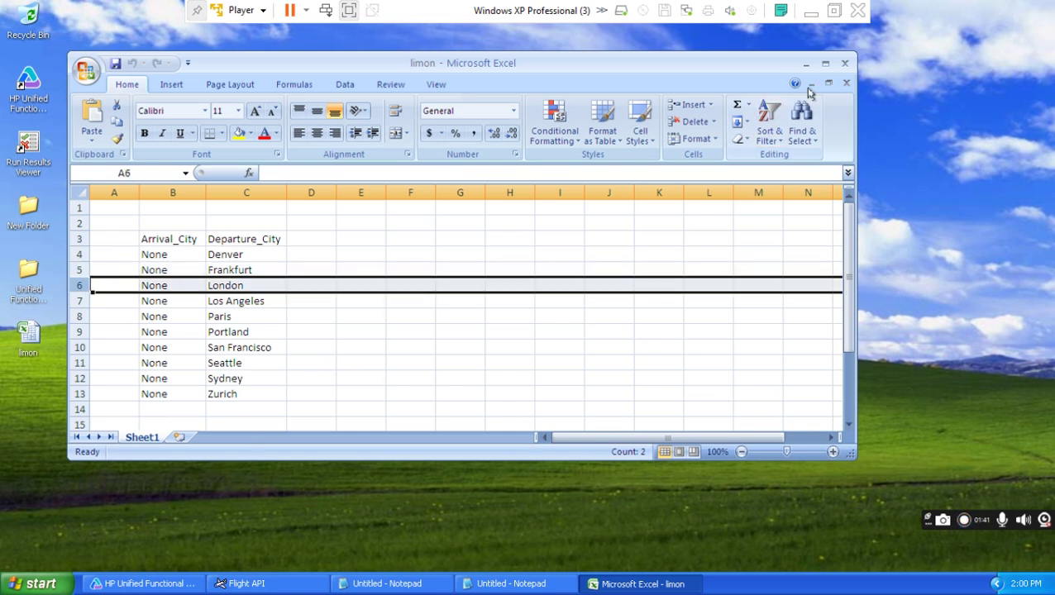
{"action": "left_click", "coordinate": [845, 65]}
Create an Excel data source named limon from the limon workbook on the Desktop.
{"action": "left_click", "coordinate": [163, 585]}
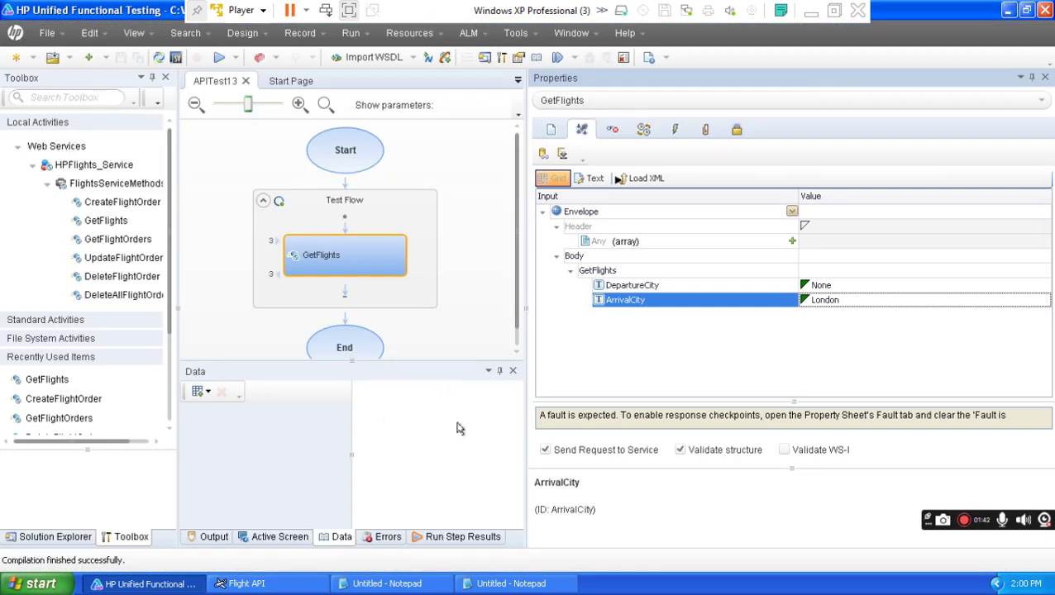
{"action": "left_click_drag", "start_coordinate": [546, 349], "coordinate": [718, 349]}
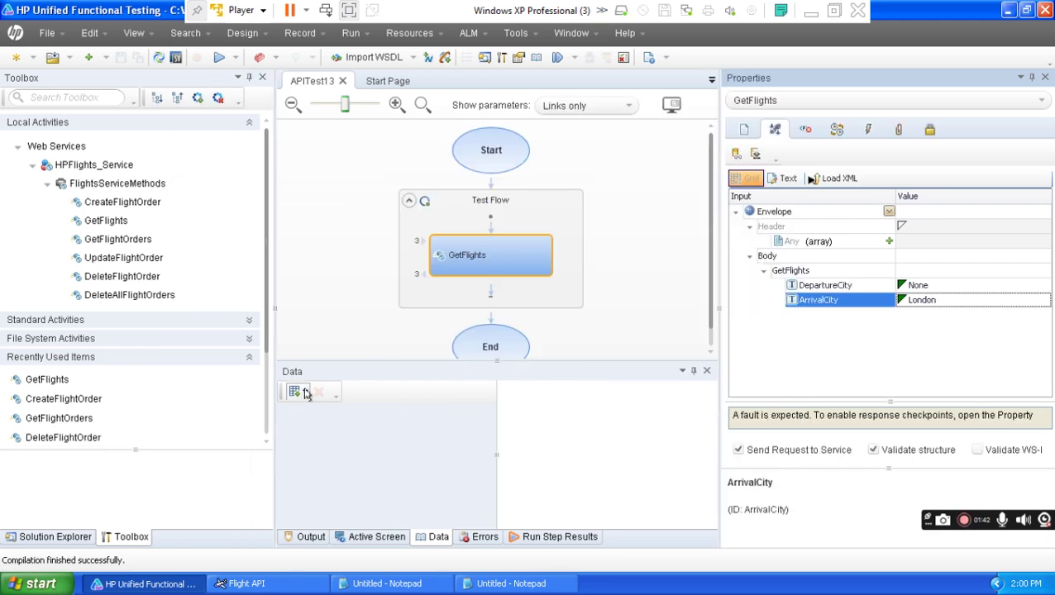
{"action": "left_click", "coordinate": [305, 393]}
{"action": "left_click", "coordinate": [322, 418]}
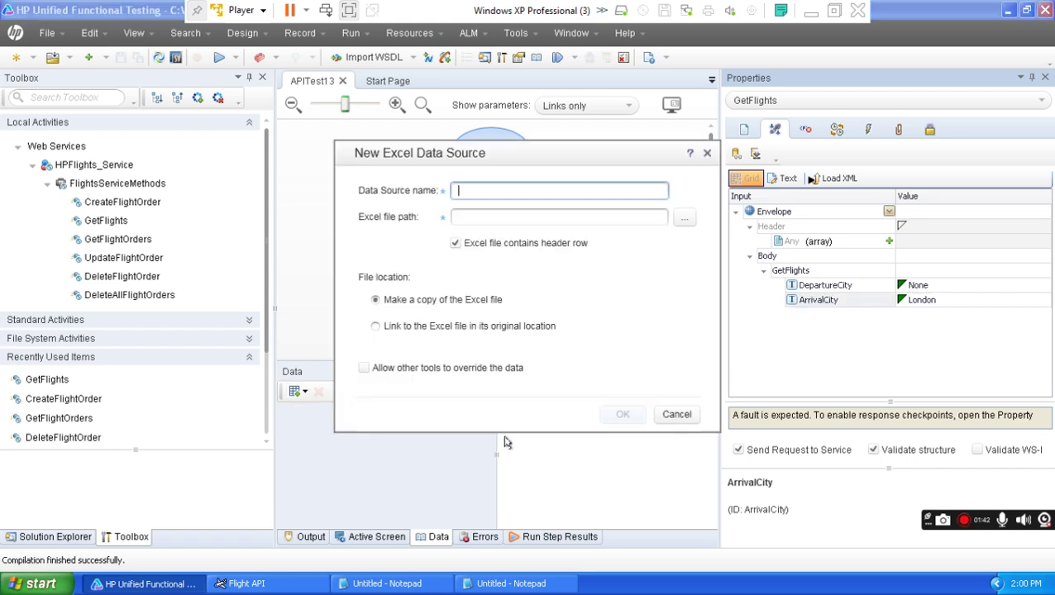
{"action": "left_click", "coordinate": [684, 218]}
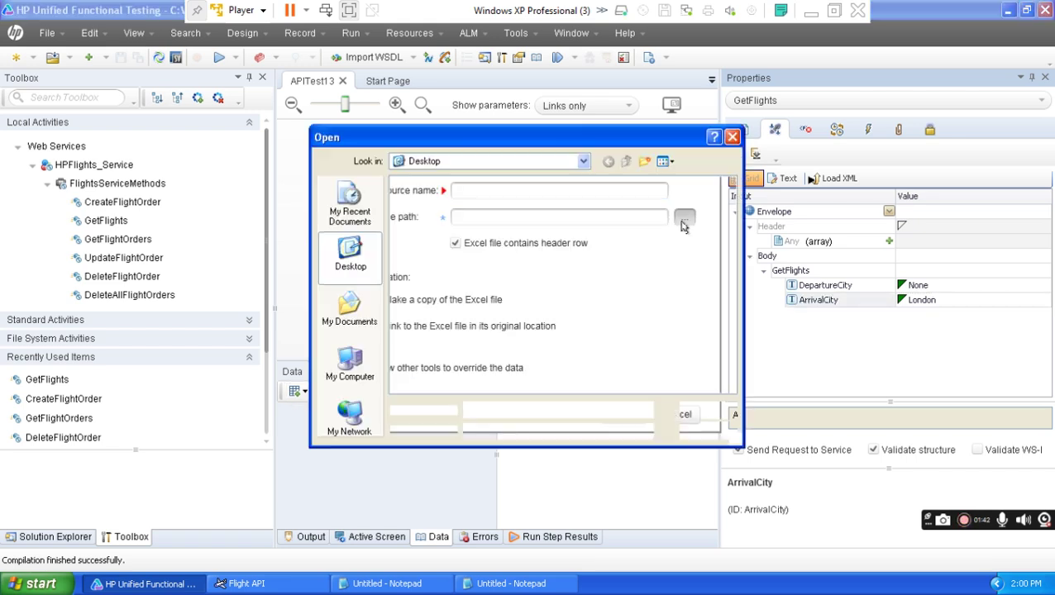
{"action": "left_click", "coordinate": [412, 250]}
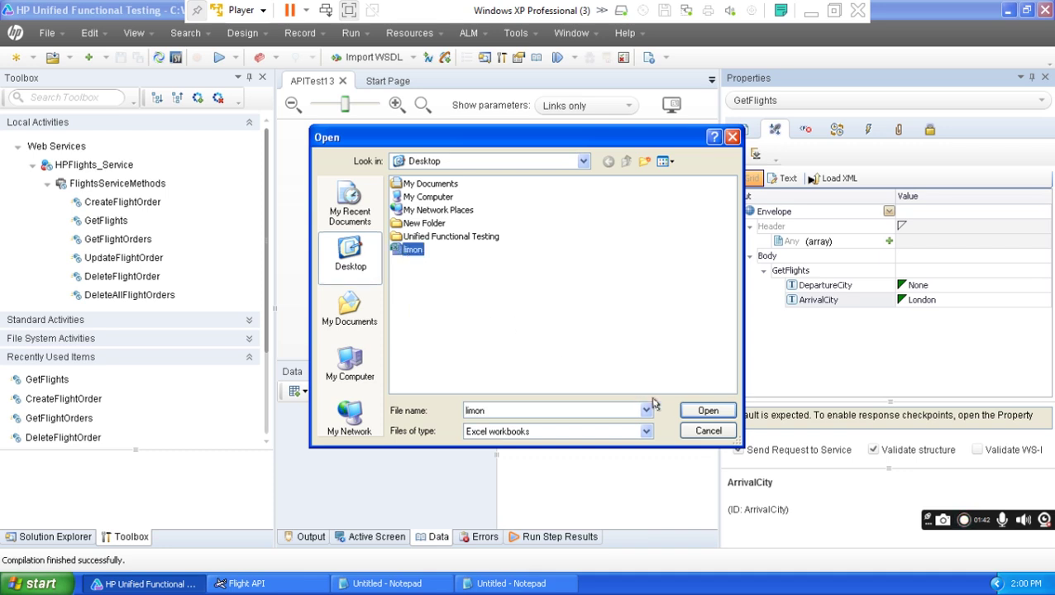
{"action": "left_click", "coordinate": [708, 411]}
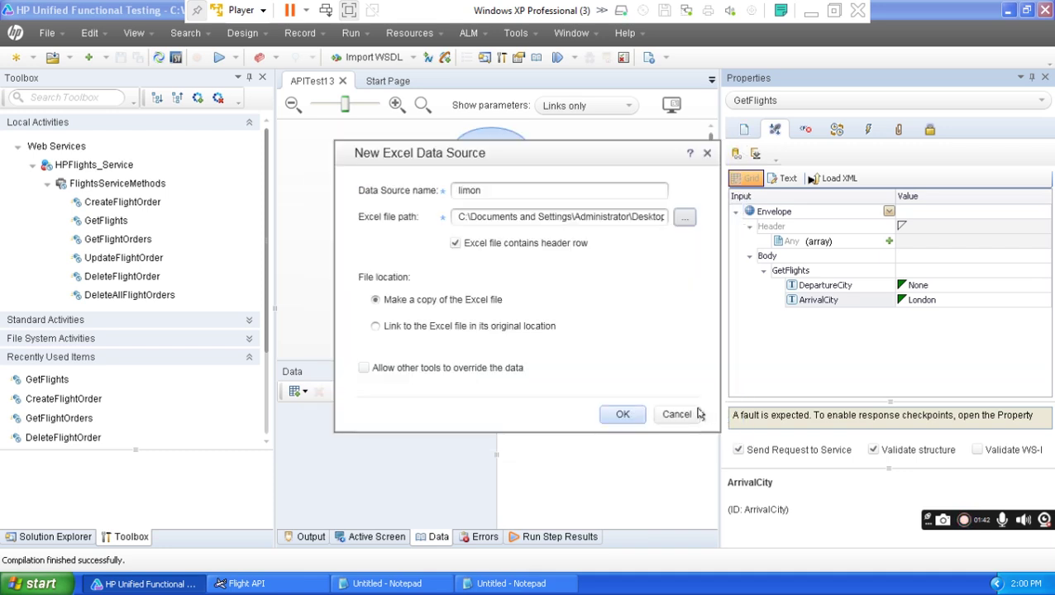
{"action": "left_click", "coordinate": [618, 416]}
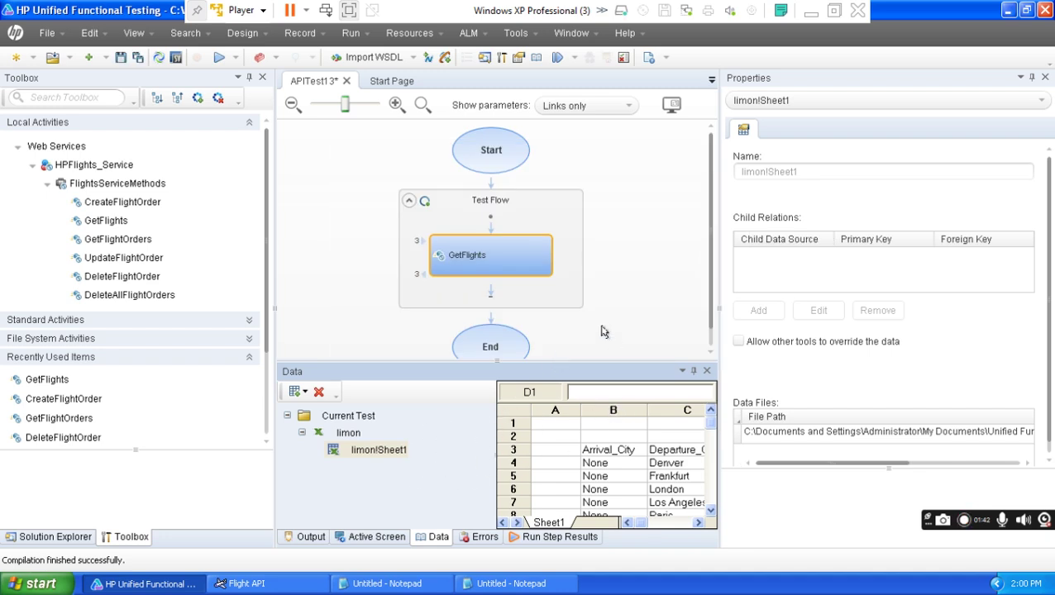
Inspect GetFlights' input values and the imported limon Sheet1 Arrival_City data.
{"action": "left_click", "coordinate": [501, 266]}
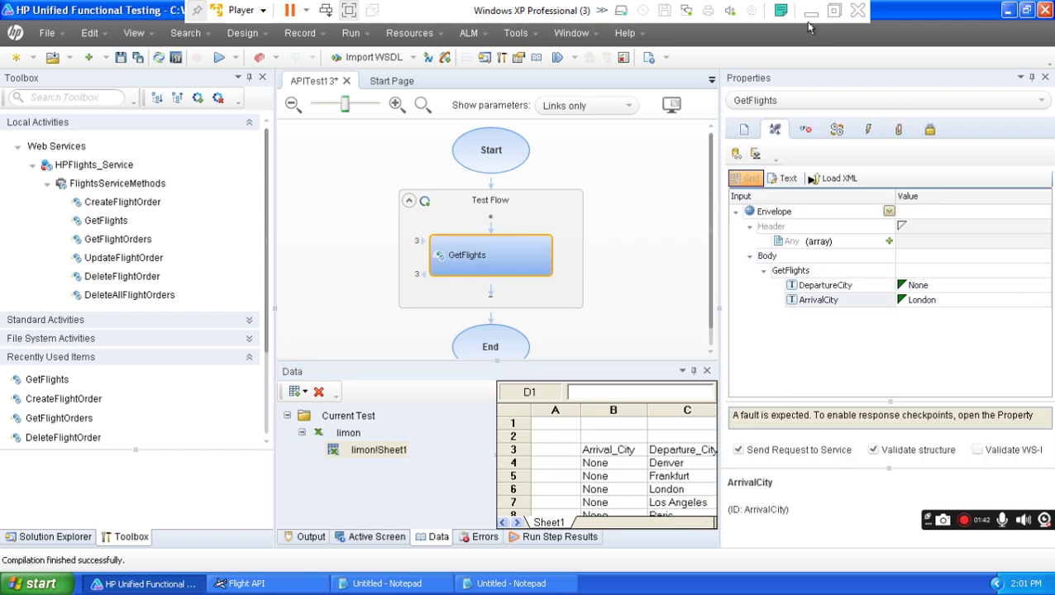
{"action": "left_click", "coordinate": [613, 410]}
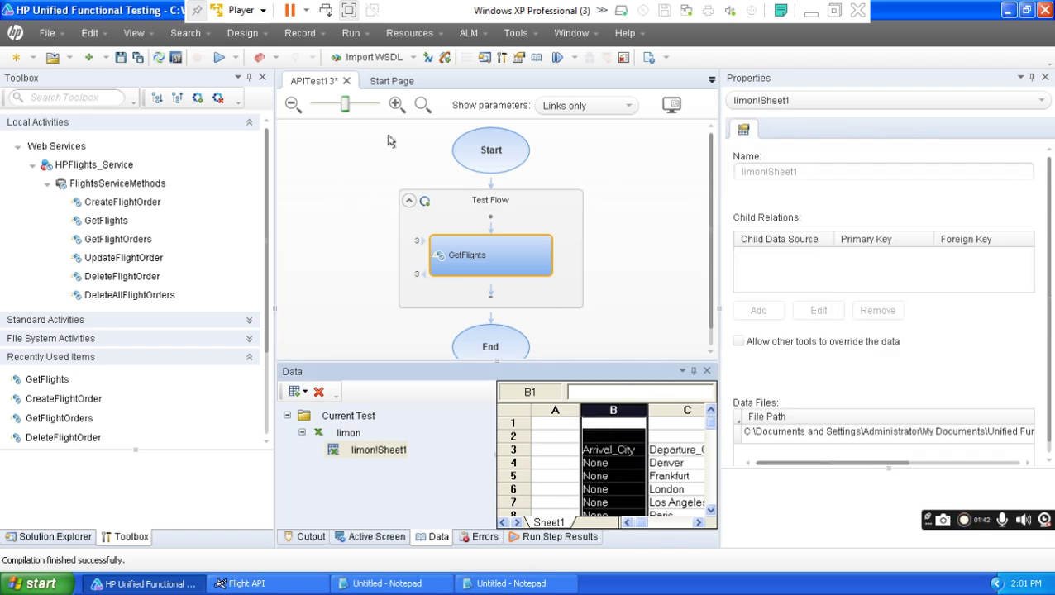
{"action": "left_click", "coordinate": [386, 81]}
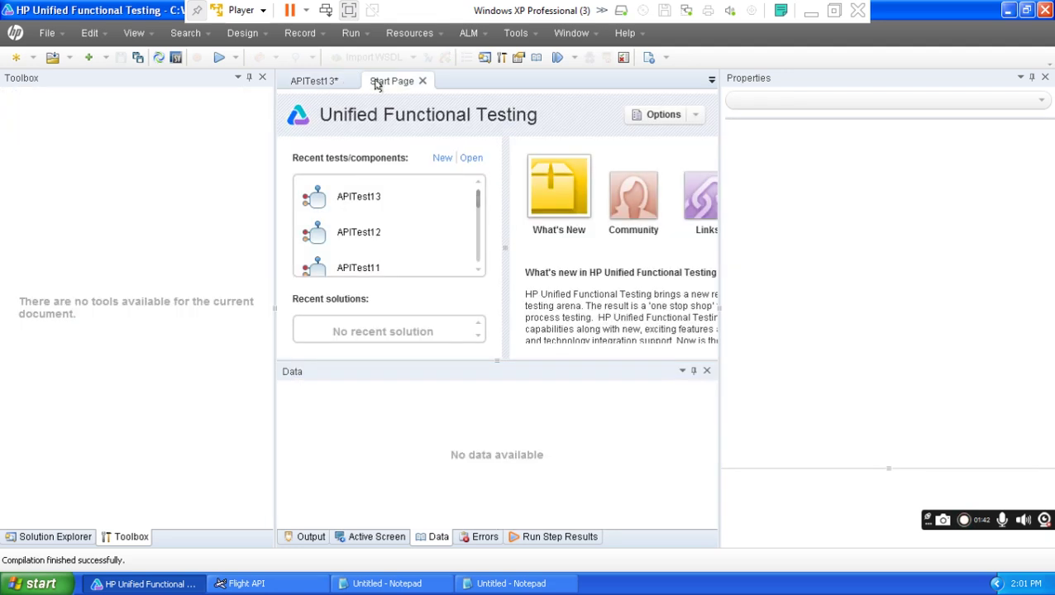
{"action": "left_click", "coordinate": [323, 81]}
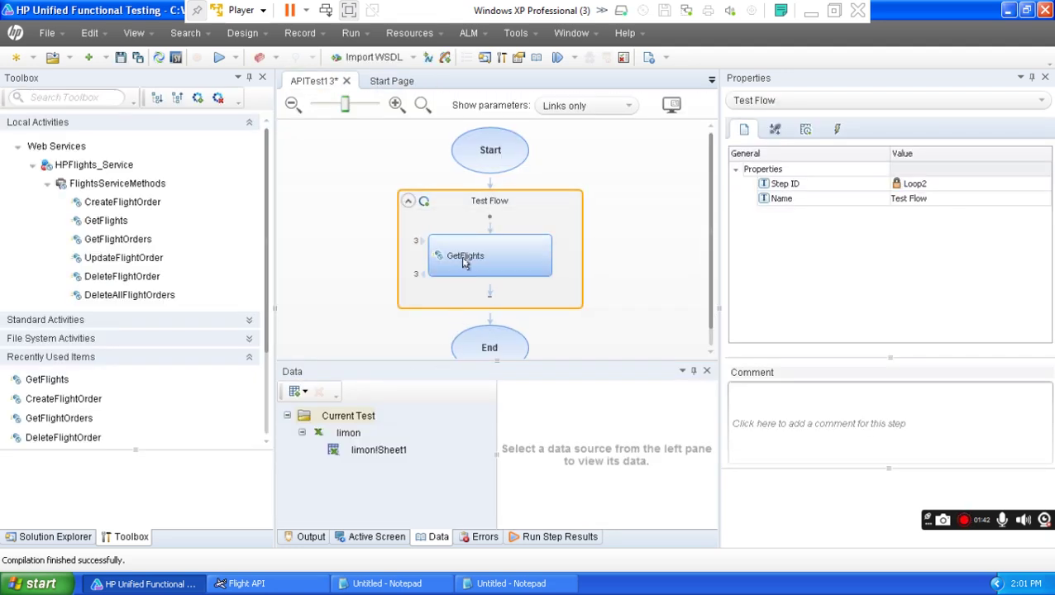
{"action": "left_click", "coordinate": [461, 263]}
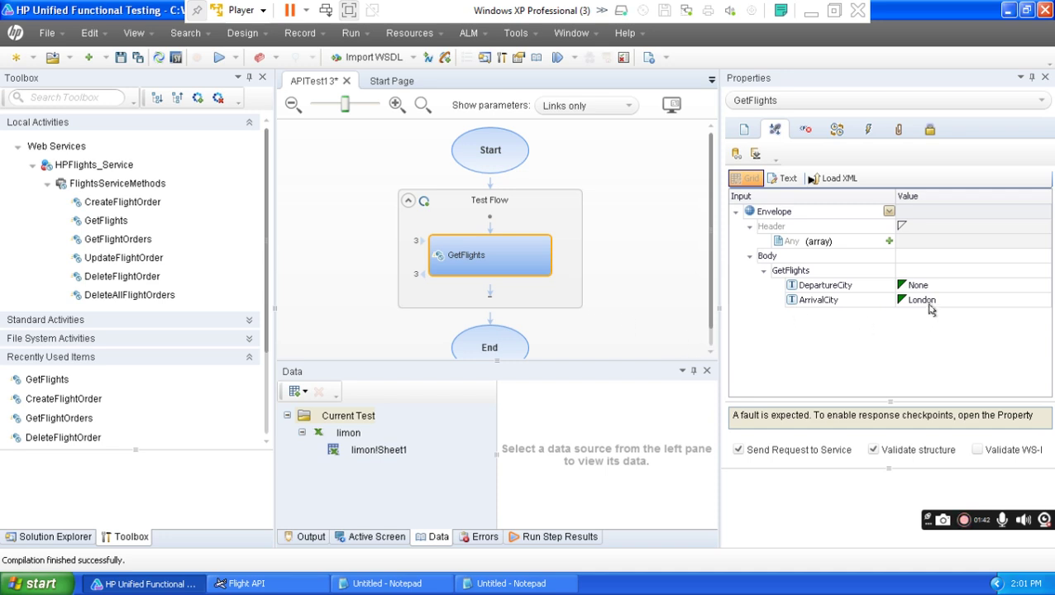
{"action": "left_click", "coordinate": [366, 453]}
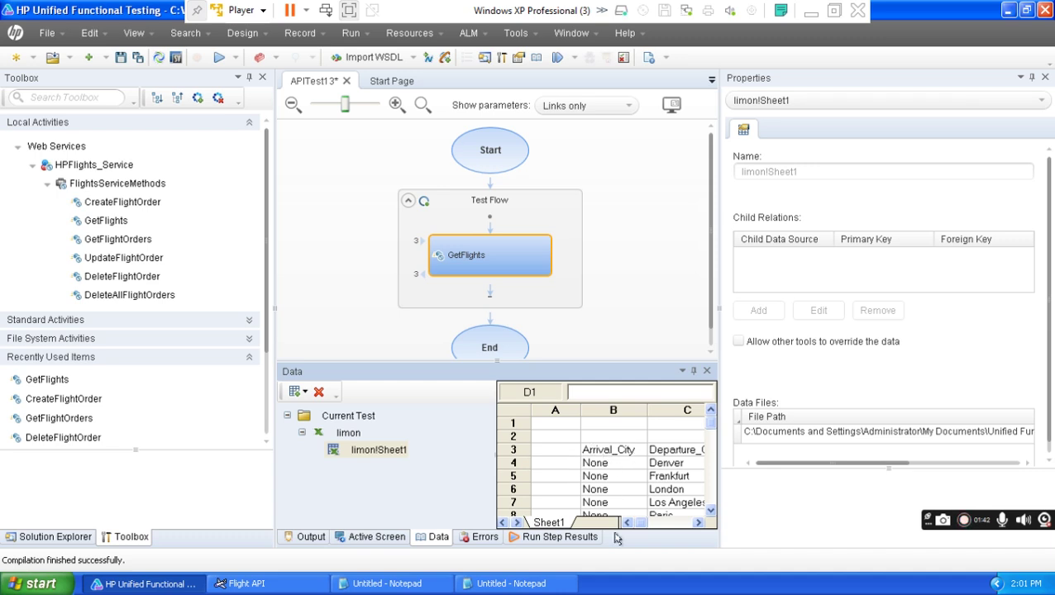
Leave GetFlights' ArrivalCity and DepartureCity inputs set to None.
{"action": "left_click", "coordinate": [468, 257]}
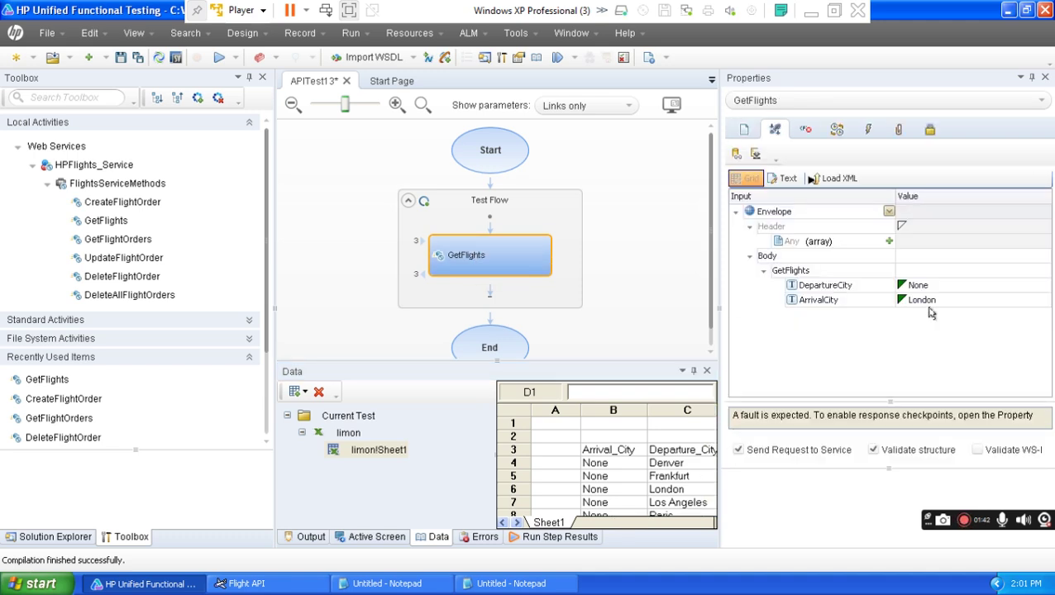
{"action": "left_click", "coordinate": [951, 306]}
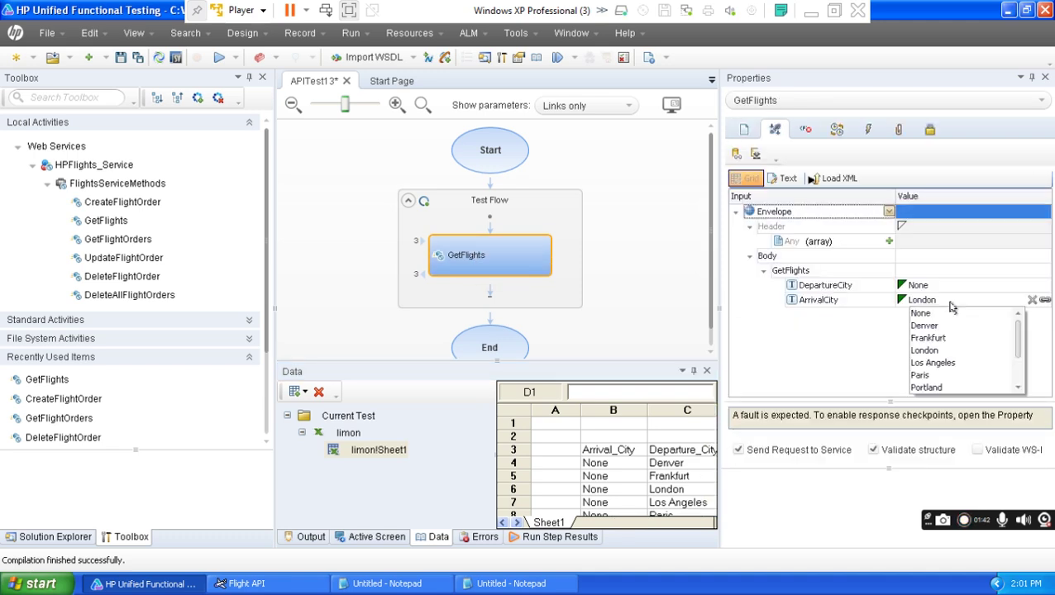
{"action": "left_click", "coordinate": [945, 318]}
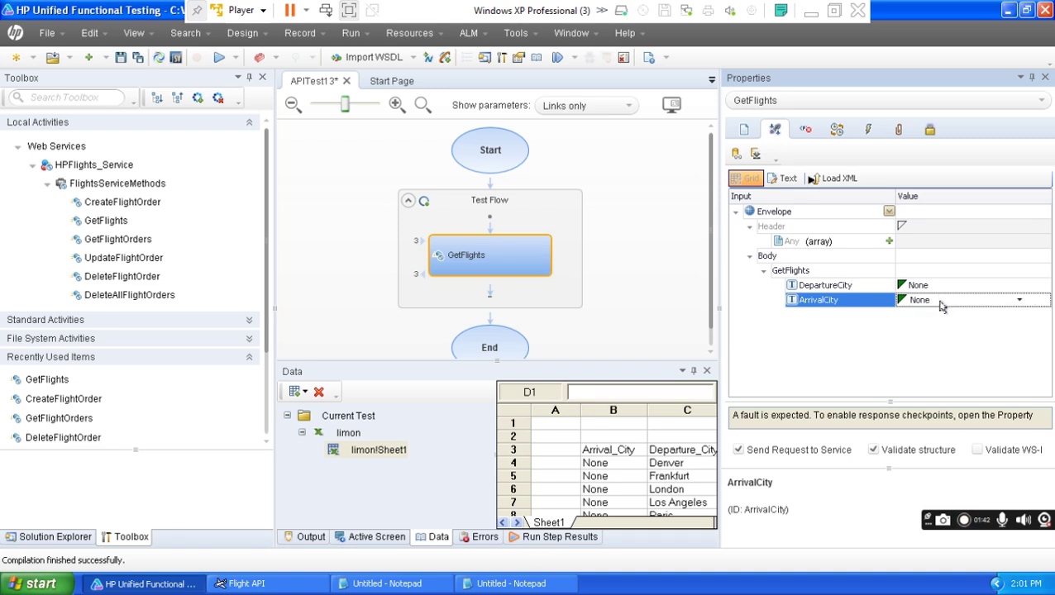
{"action": "left_click", "coordinate": [951, 286]}
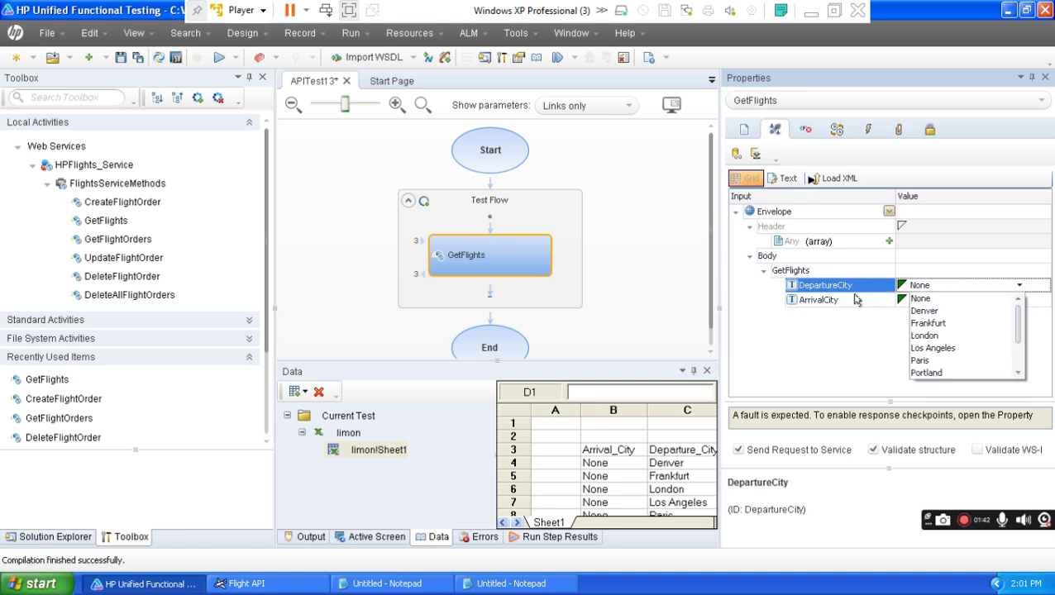
{"action": "left_click", "coordinate": [584, 455]}
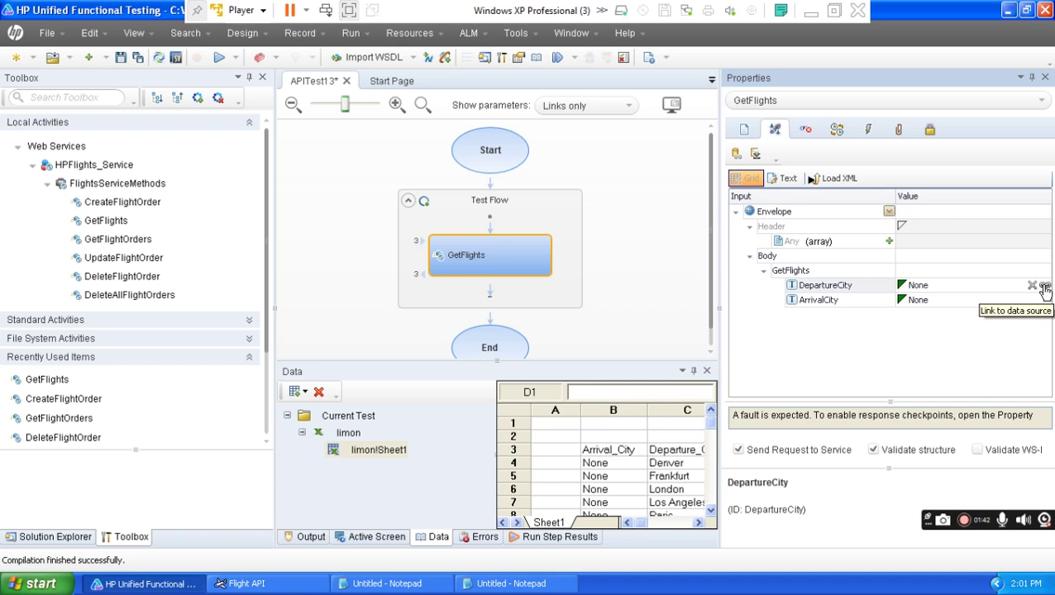
{"action": "left_click_drag", "start_coordinate": [844, 290], "coordinate": [1029, 296]}
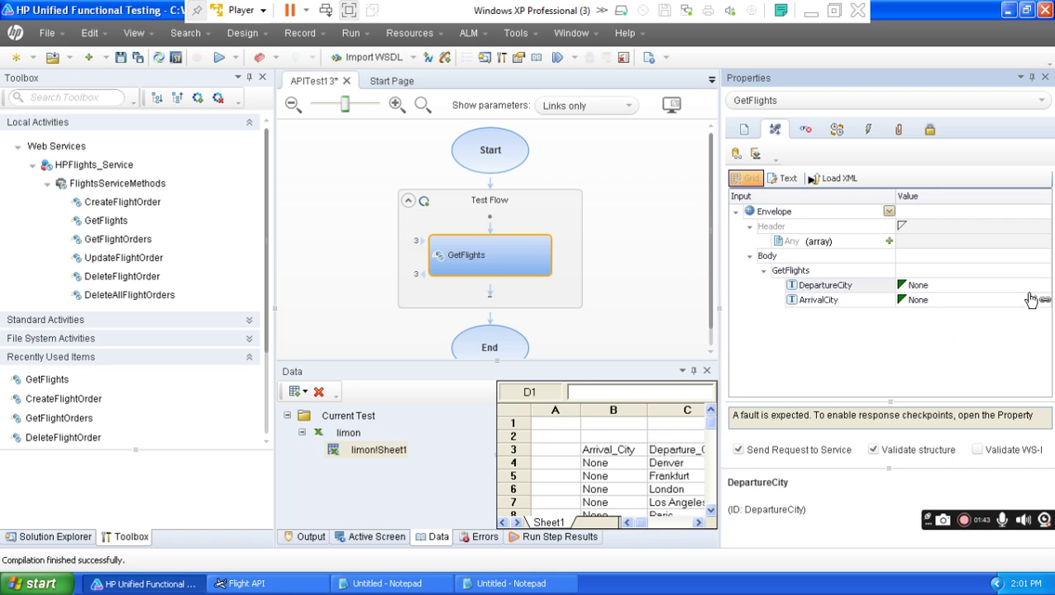
Link DepartureCity to the Departure_City column of limon!Sheet1.
{"action": "left_click", "coordinate": [1044, 287]}
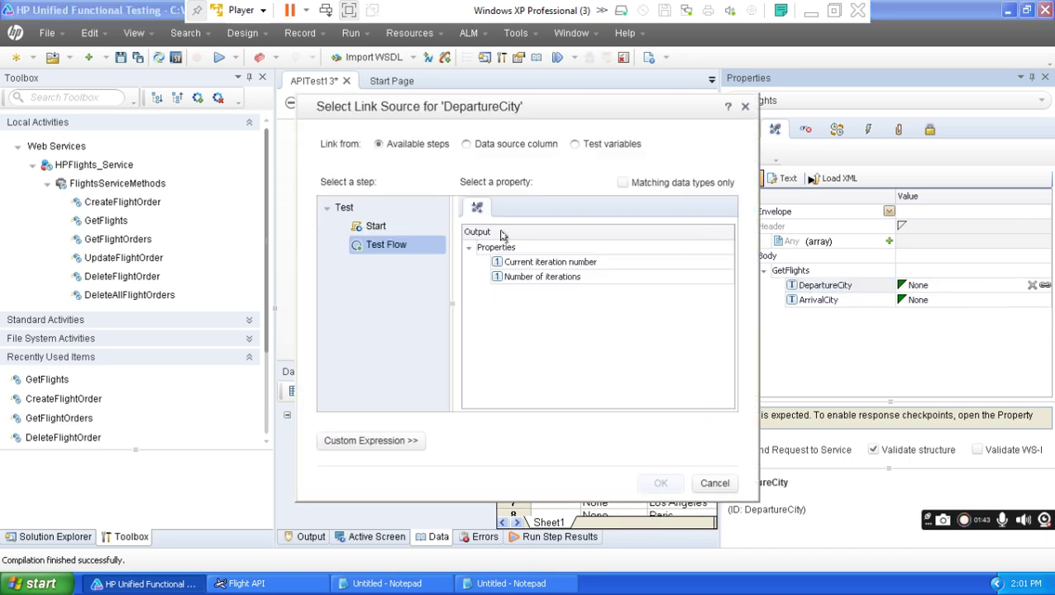
{"action": "left_click", "coordinate": [466, 145]}
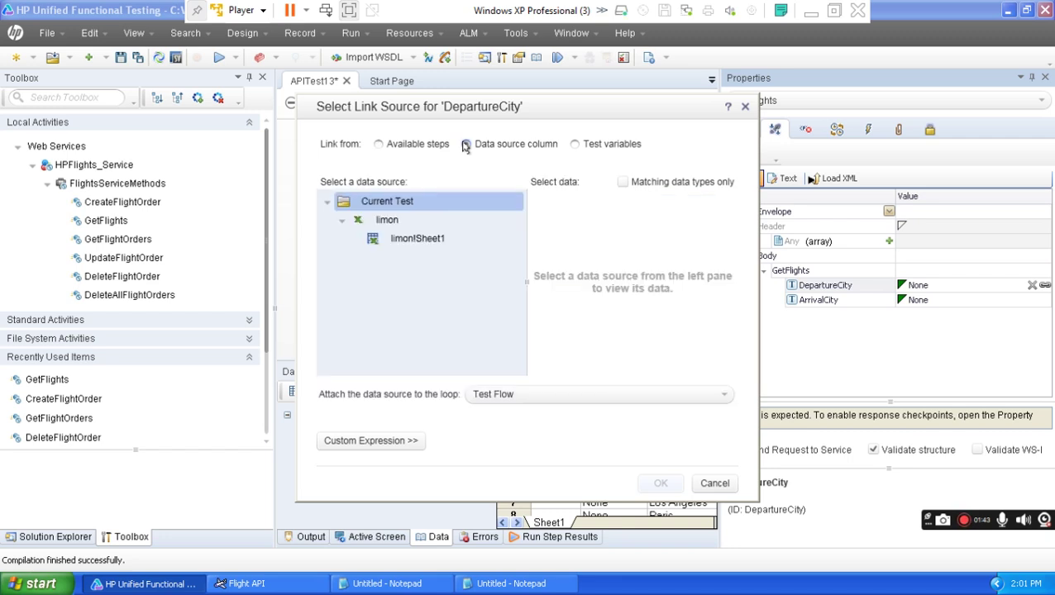
{"action": "left_click", "coordinate": [409, 242]}
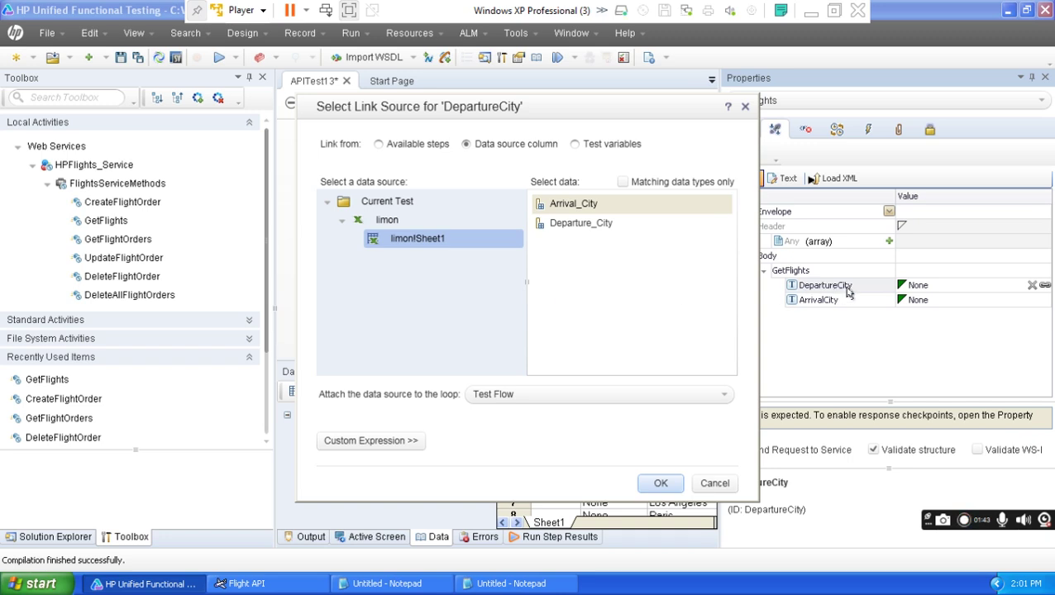
{"action": "left_click", "coordinate": [578, 230]}
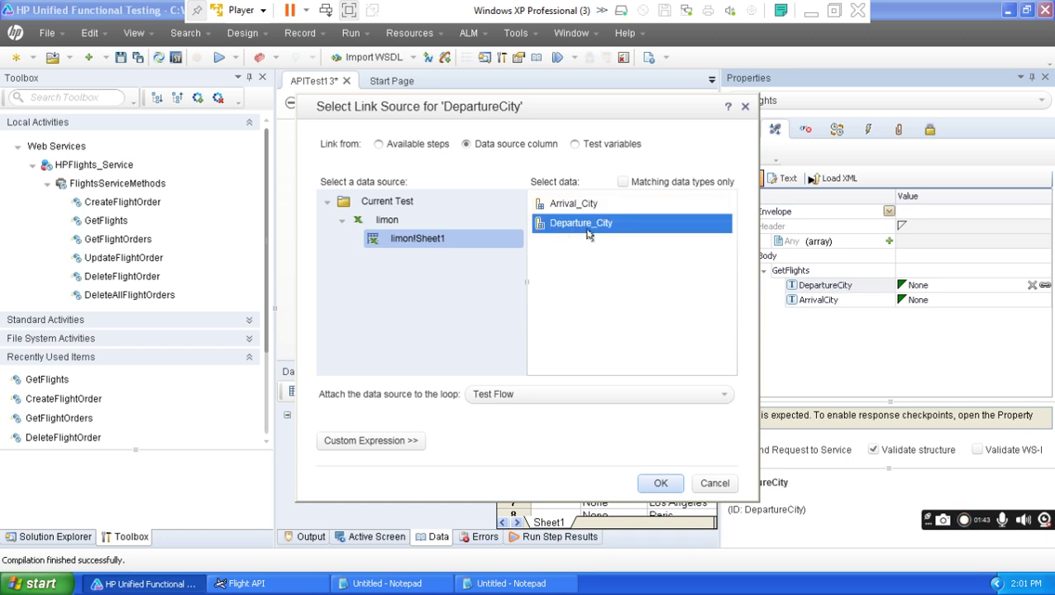
{"action": "left_click", "coordinate": [662, 483]}
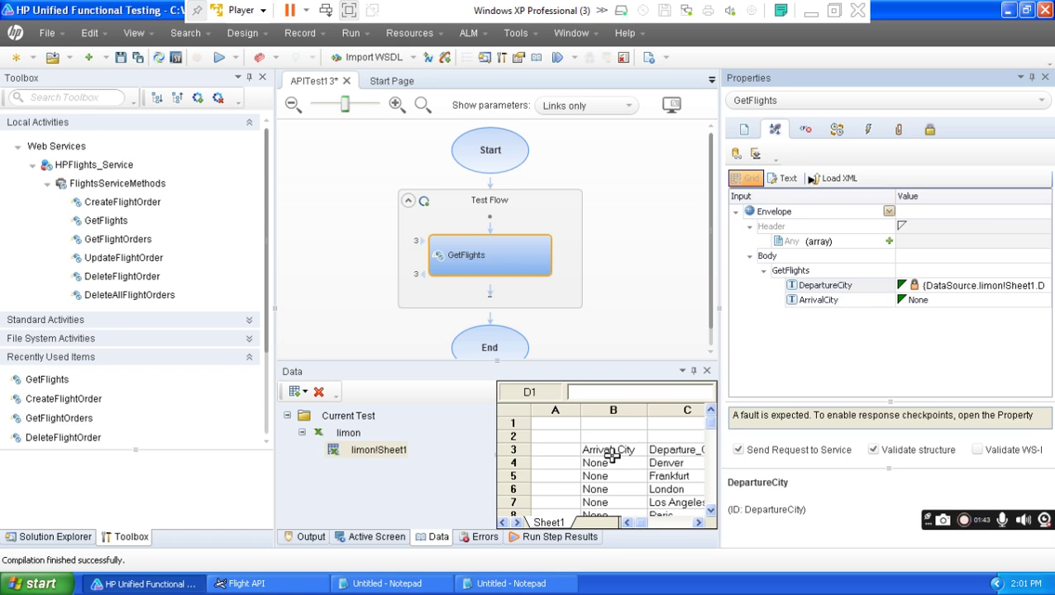
Link ArrivalCity to the Arrival_City column of limon!Sheet1.
{"action": "left_click", "coordinate": [961, 301]}
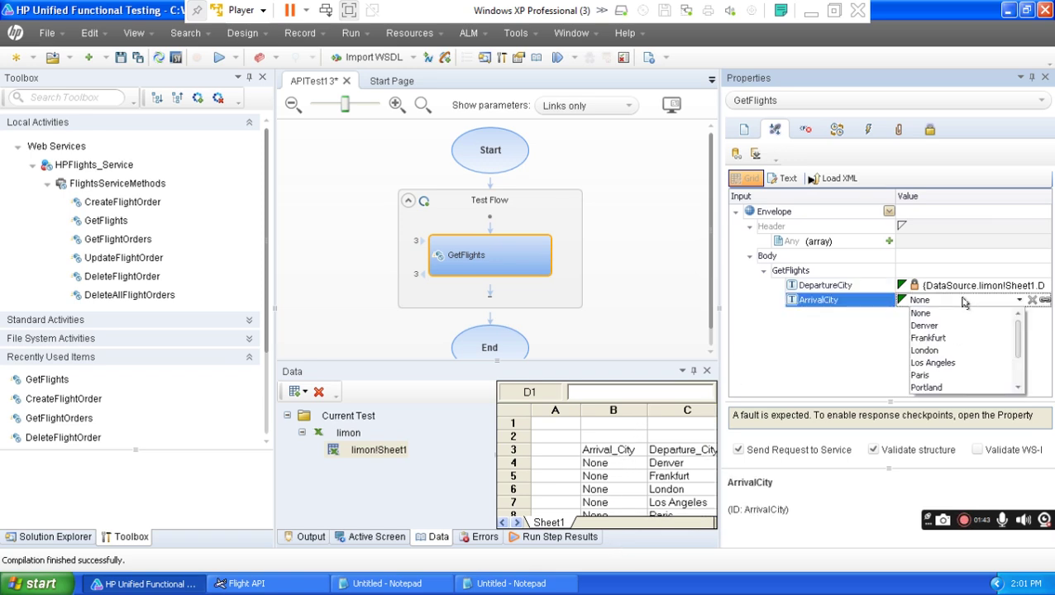
{"action": "left_click", "coordinate": [1045, 303]}
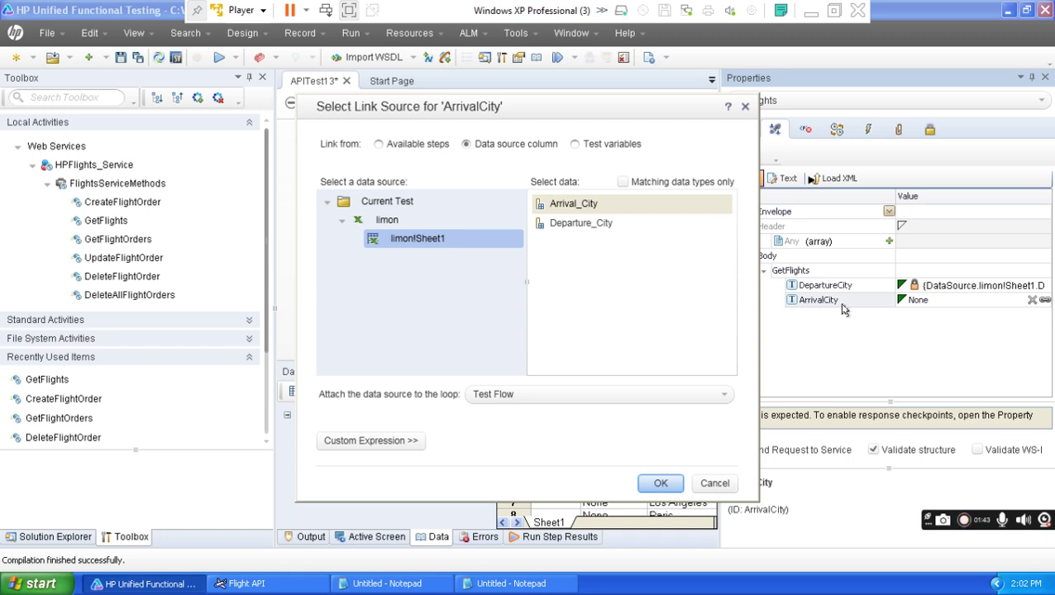
{"action": "left_click", "coordinate": [570, 205]}
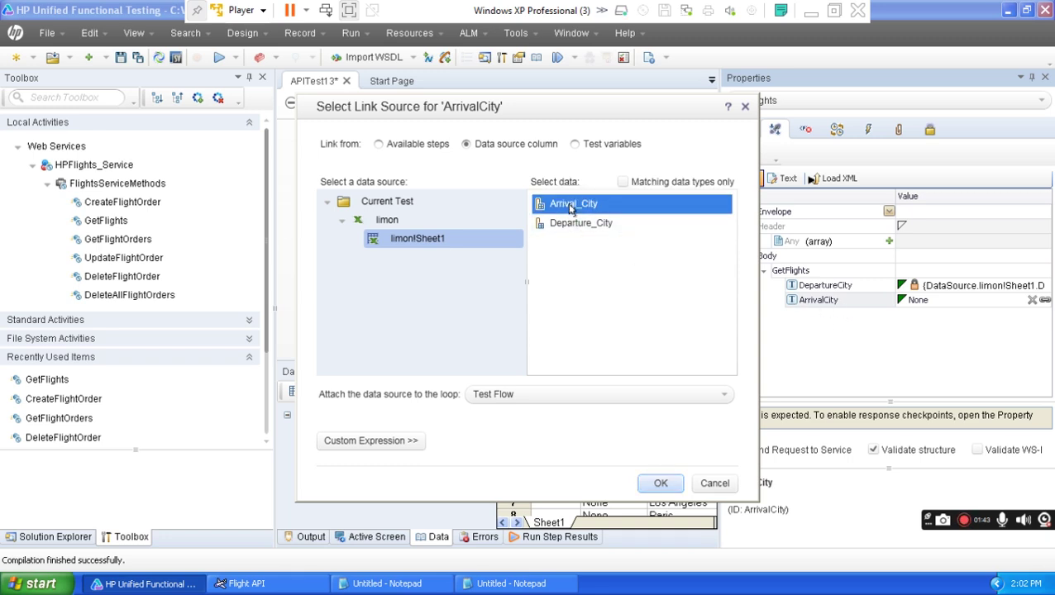
{"action": "left_click", "coordinate": [660, 483]}
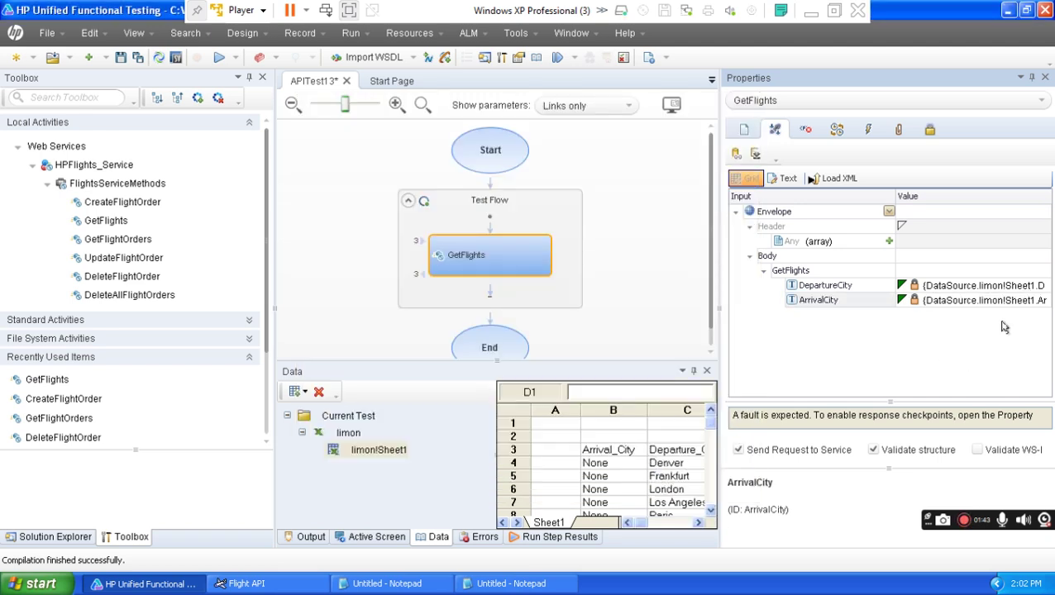
{"action": "left_click_drag", "start_coordinate": [716, 295], "coordinate": [616, 298]}
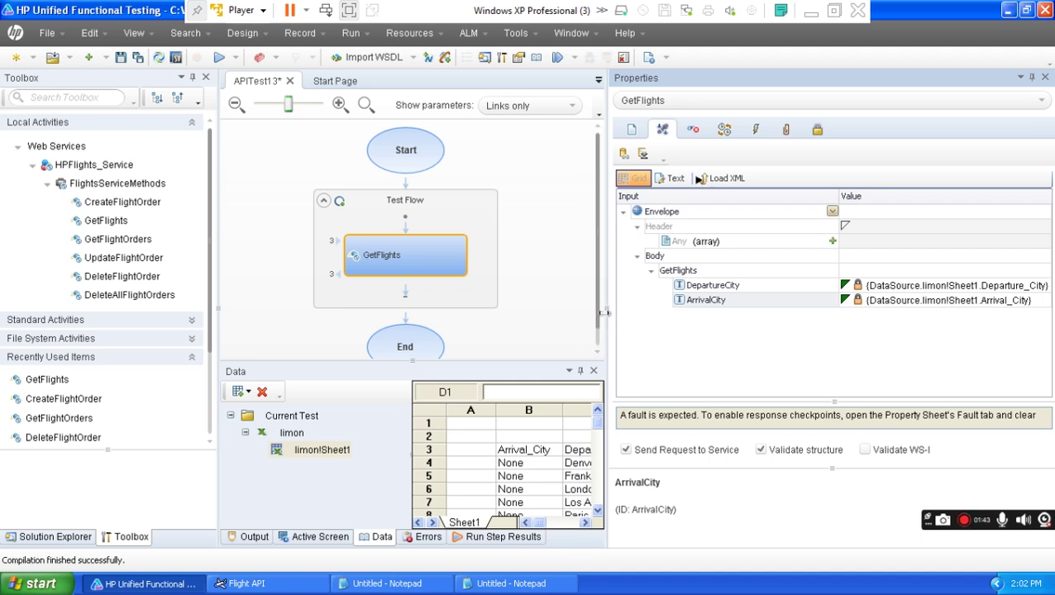
Set the Test Flow loop's Number of Iterations to 10 and save APITest13.
{"action": "left_click_drag", "start_coordinate": [604, 314], "coordinate": [735, 316]}
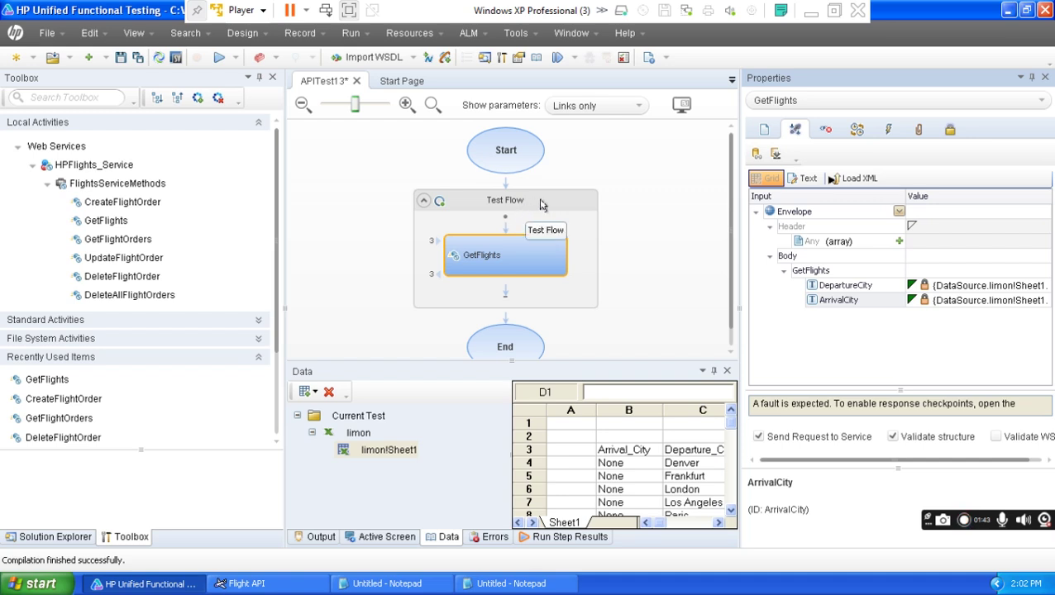
{"action": "left_click", "coordinate": [542, 204]}
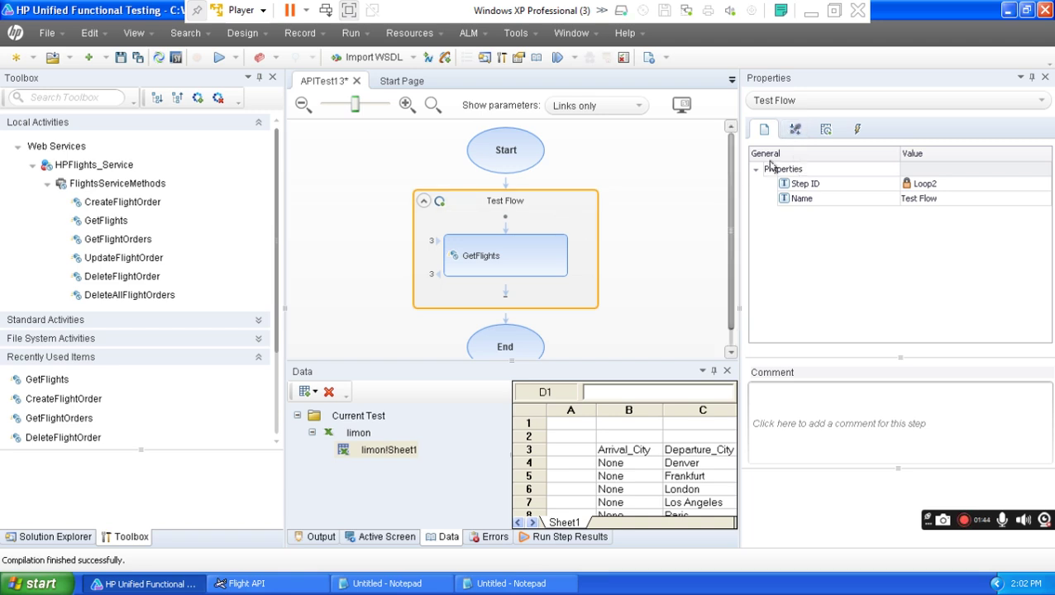
{"action": "left_click", "coordinate": [794, 132]}
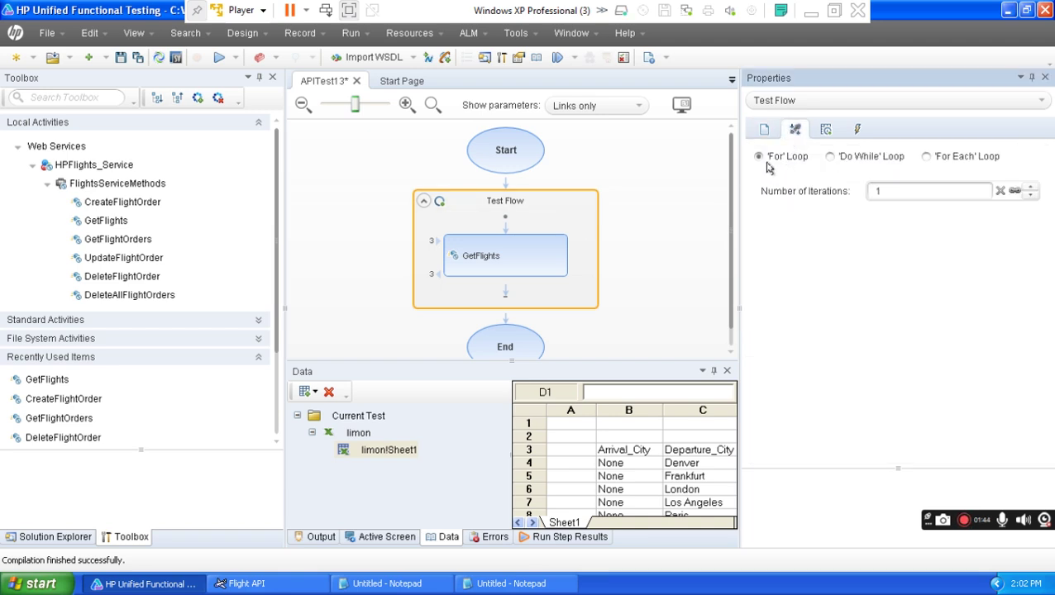
{"action": "left_click", "coordinate": [889, 190]}
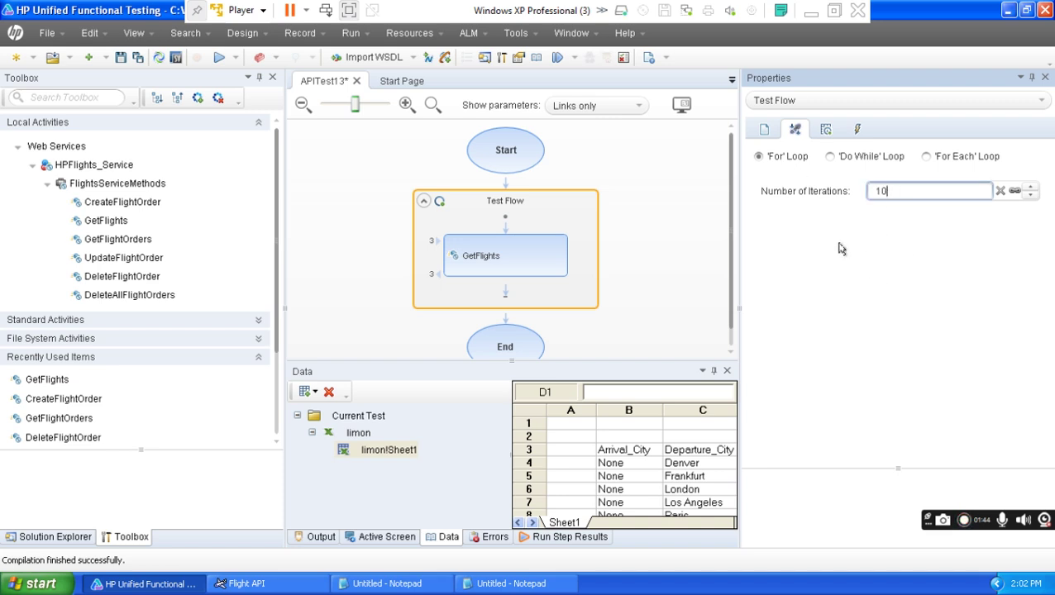
{"action": "left_click", "coordinate": [764, 129]}
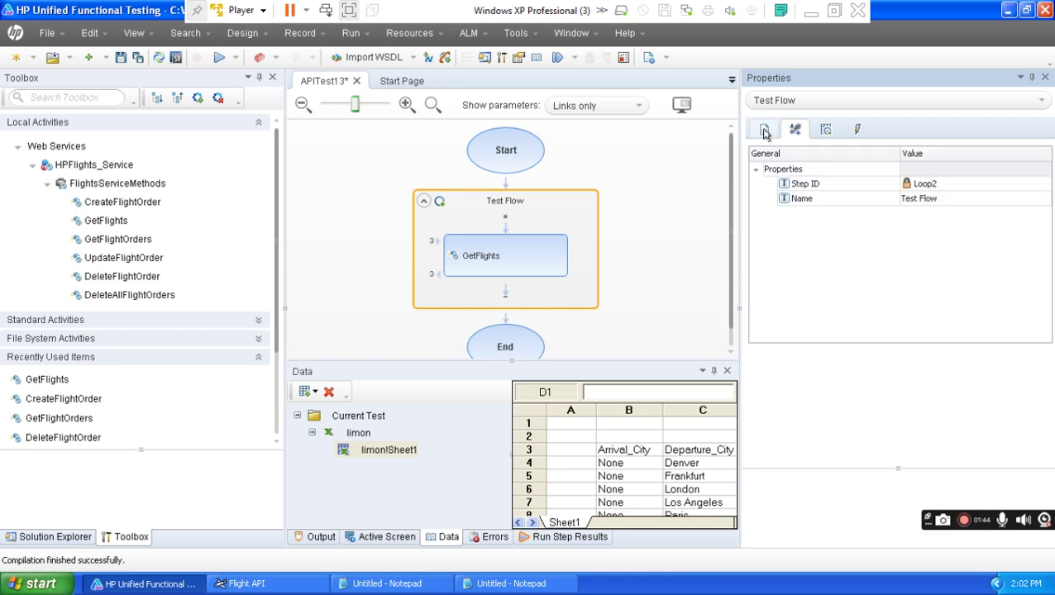
{"action": "left_click", "coordinate": [795, 129]}
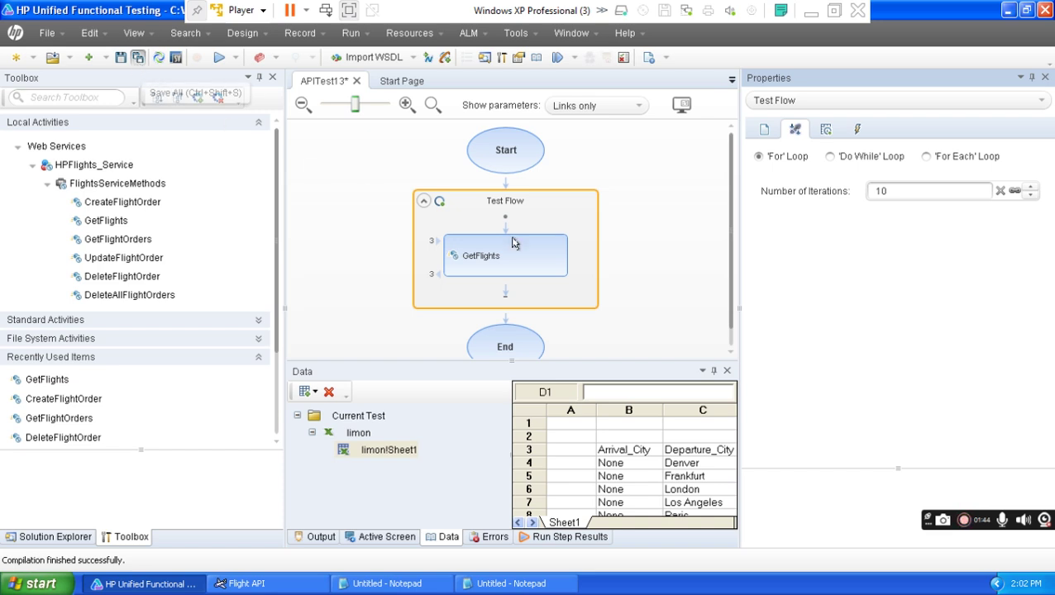
{"action": "key", "text": "ctrl+shift+s"}
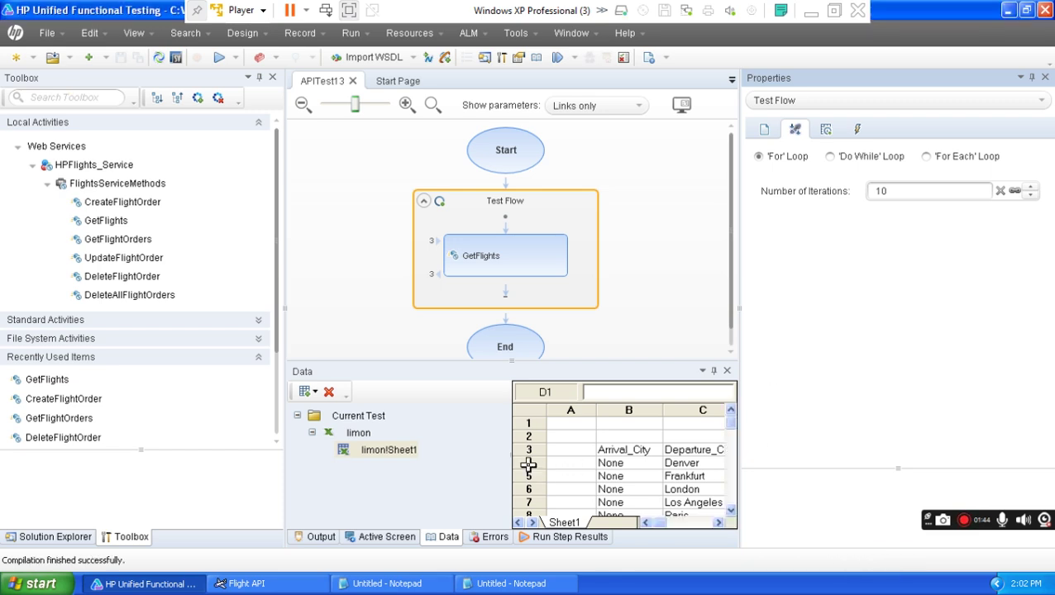
Review the Data grid rows Denver, Frankfurt and London, then run APITest13.
{"action": "left_click", "coordinate": [731, 513]}
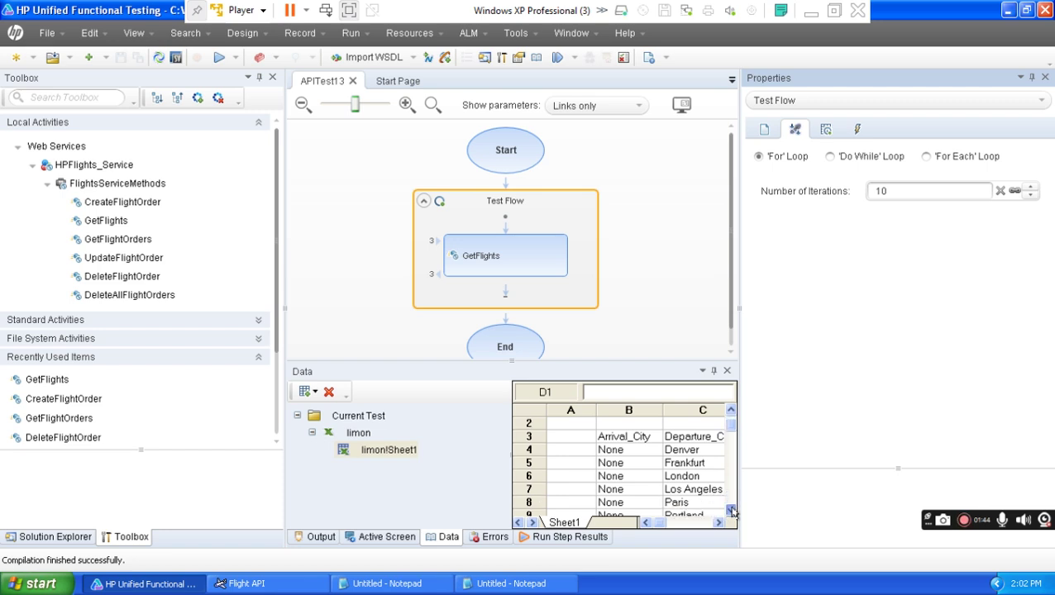
{"action": "left_click", "coordinate": [731, 513]}
{"action": "left_click", "coordinate": [730, 512]}
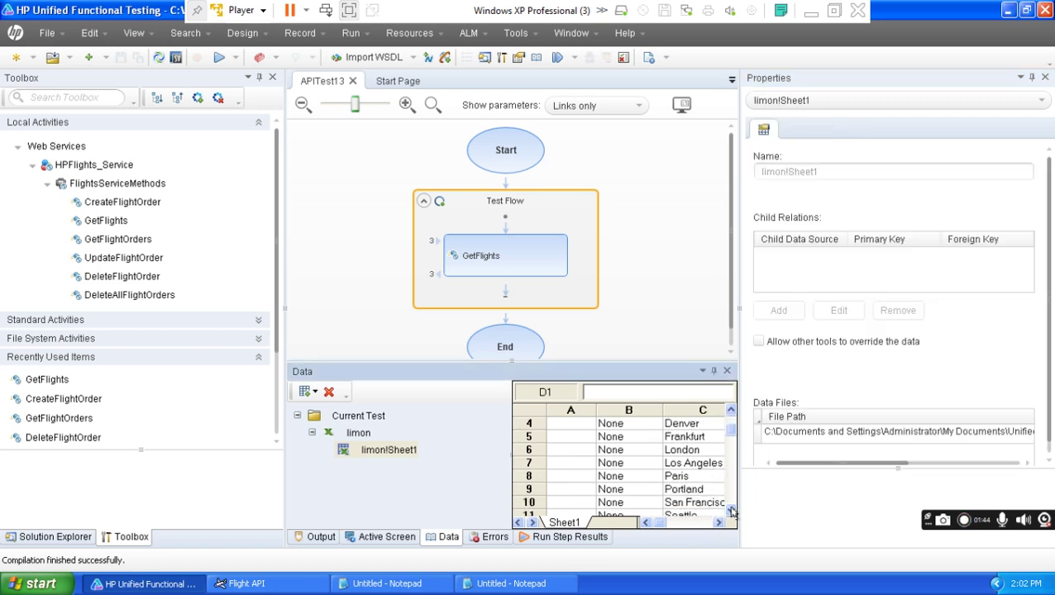
{"action": "left_click", "coordinate": [731, 414]}
{"action": "left_click", "coordinate": [731, 413]}
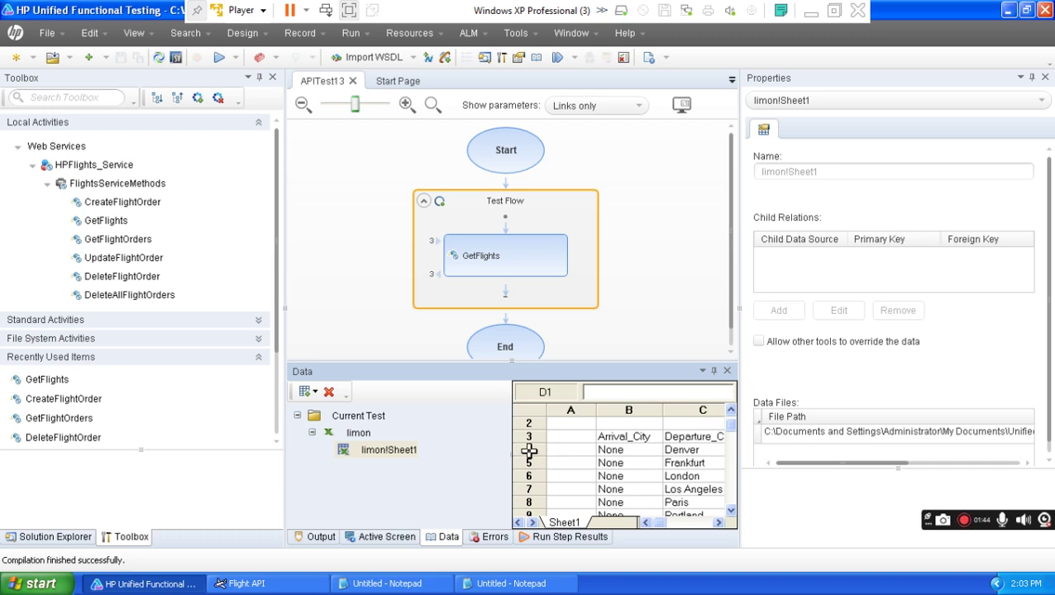
{"action": "left_click", "coordinate": [528, 449]}
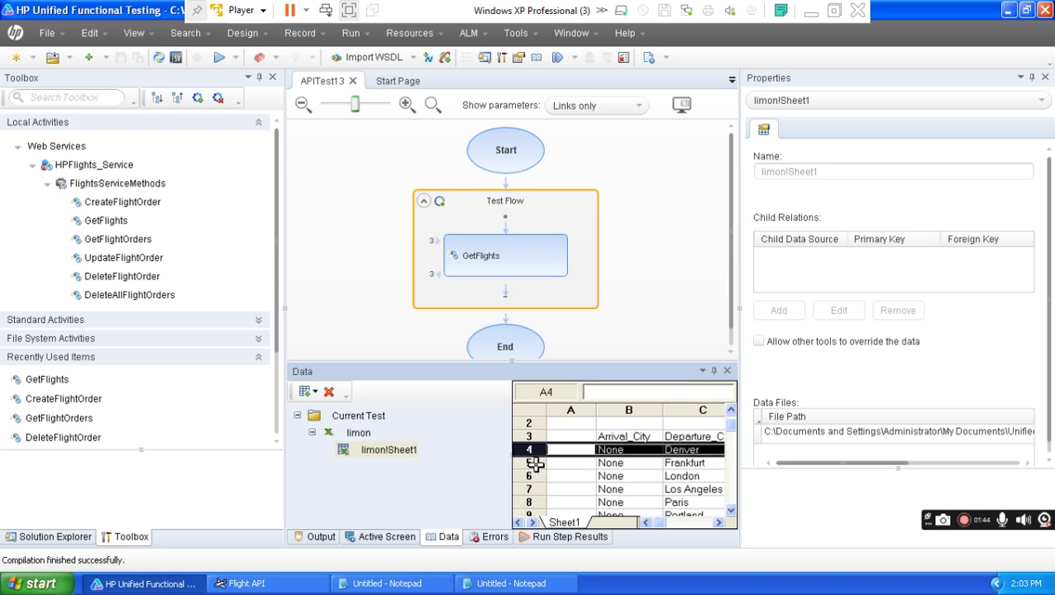
{"action": "left_click", "coordinate": [532, 463]}
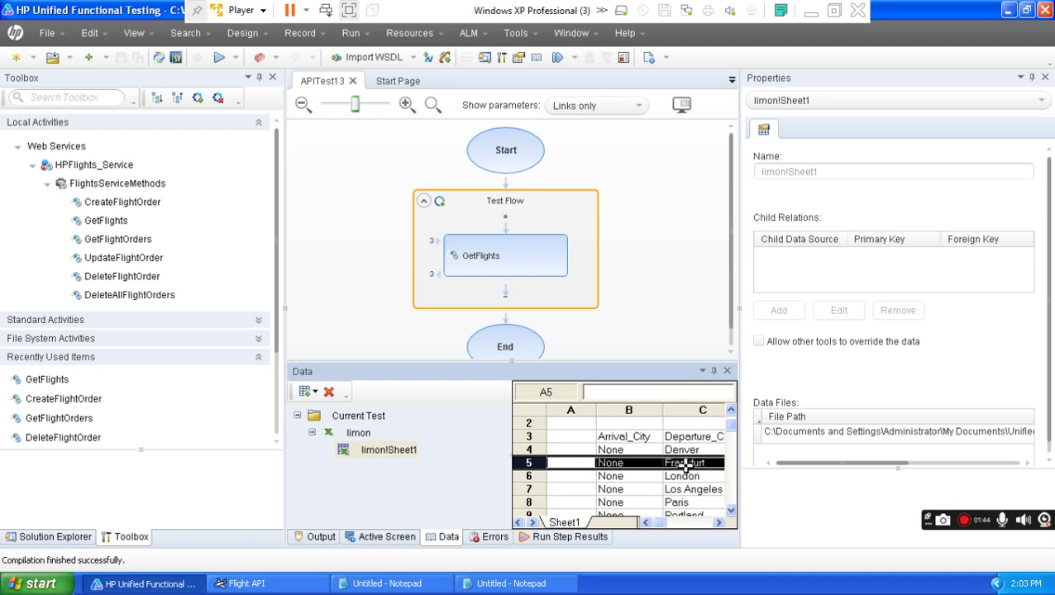
{"action": "left_click", "coordinate": [524, 476]}
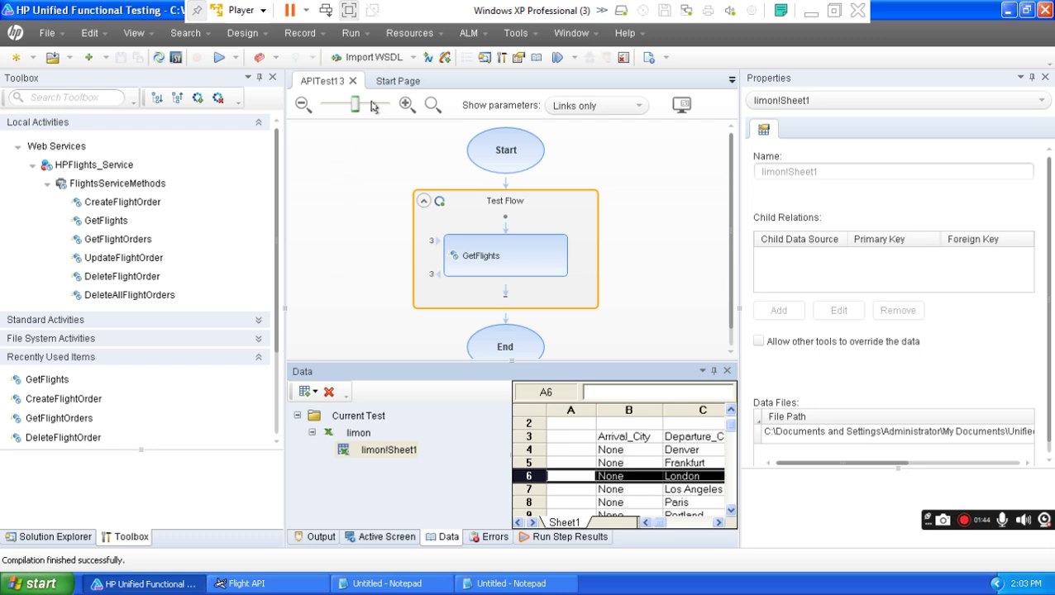
{"action": "left_click", "coordinate": [219, 57]}
{"action": "left_click", "coordinate": [622, 333]}
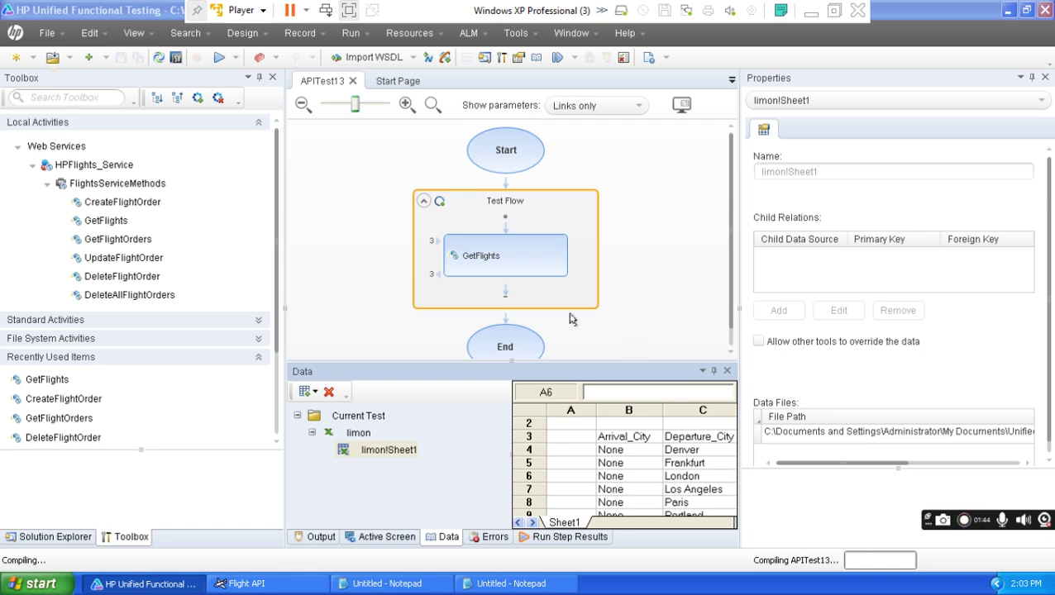
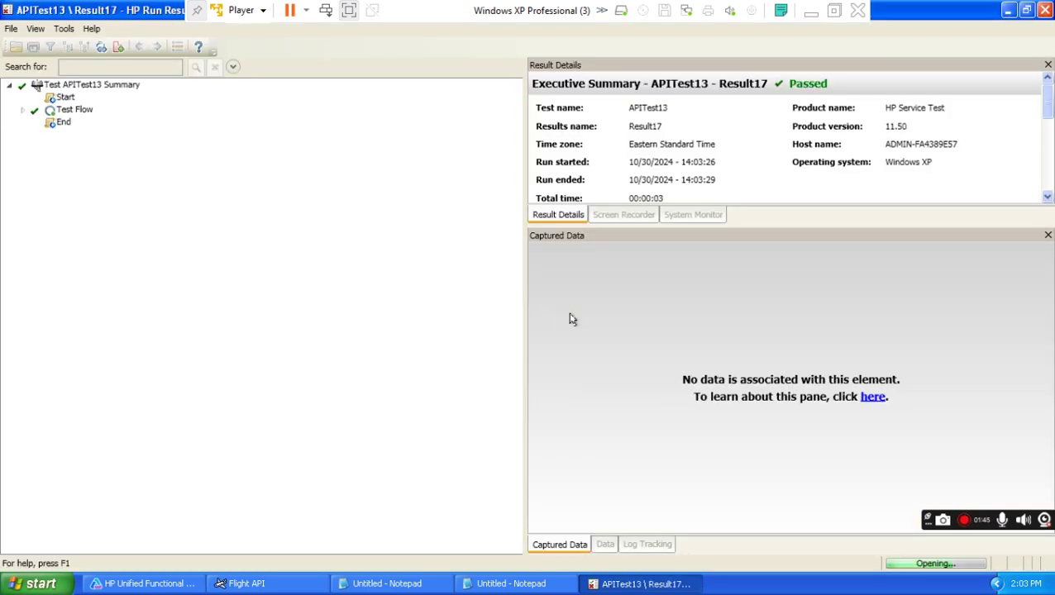
Expand the whole result tree and review the Iteration 10, 9 and 8 summaries.
{"action": "left_click", "coordinate": [35, 29]}
{"action": "left_click", "coordinate": [89, 207]}
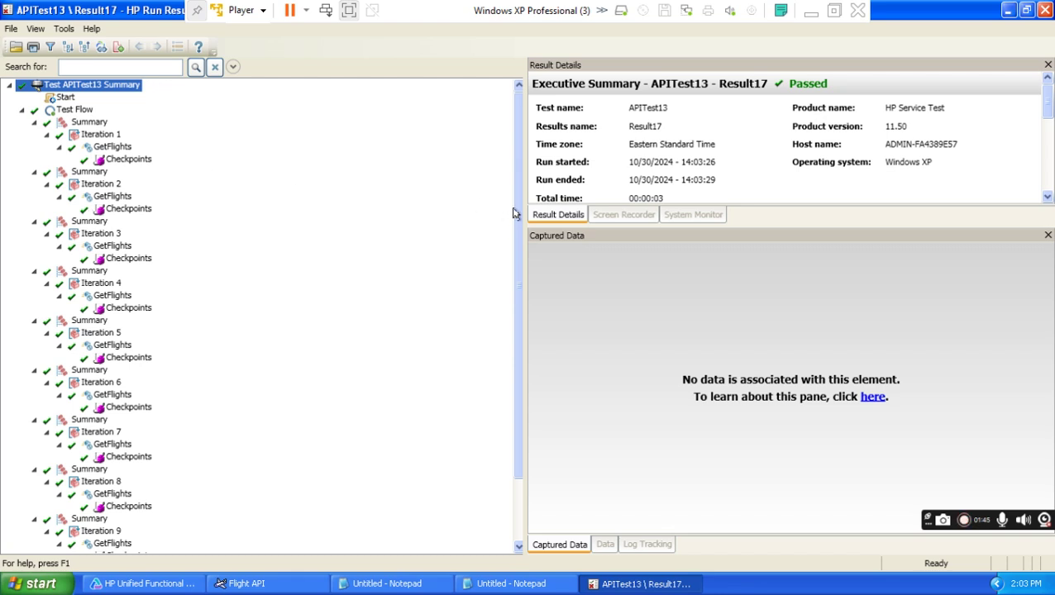
{"action": "left_click_drag", "start_coordinate": [511, 339], "coordinate": [512, 514]}
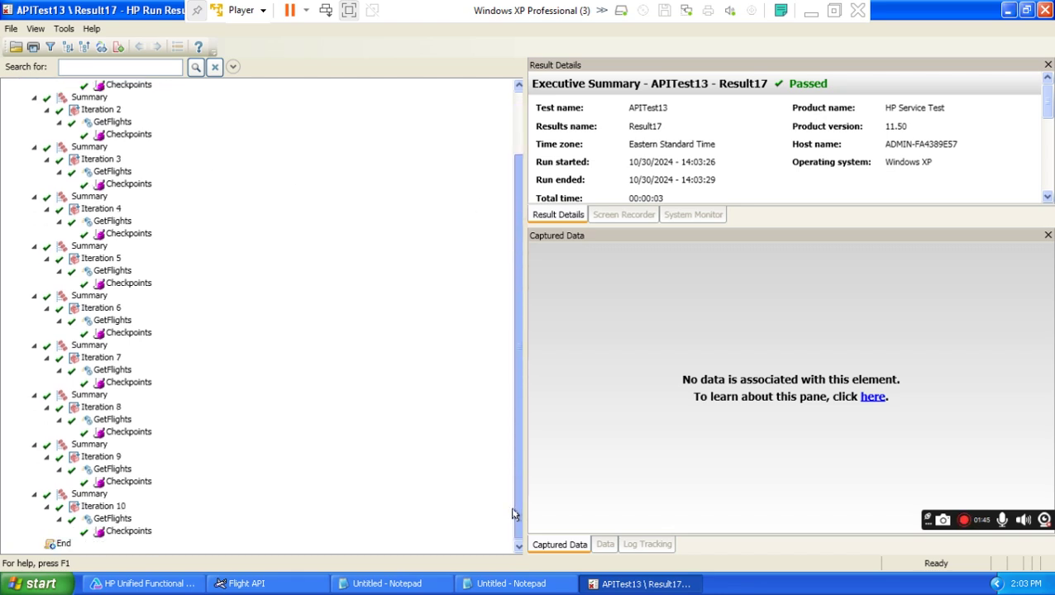
{"action": "left_click", "coordinate": [99, 506]}
{"action": "left_click", "coordinate": [95, 457]}
{"action": "left_click", "coordinate": [99, 408]}
Inspect Iteration 10's GetFlights call details, then minimize Run Results to reveal UFT's test flow.
{"action": "left_click_drag", "start_coordinate": [513, 241], "coordinate": [509, 160]}
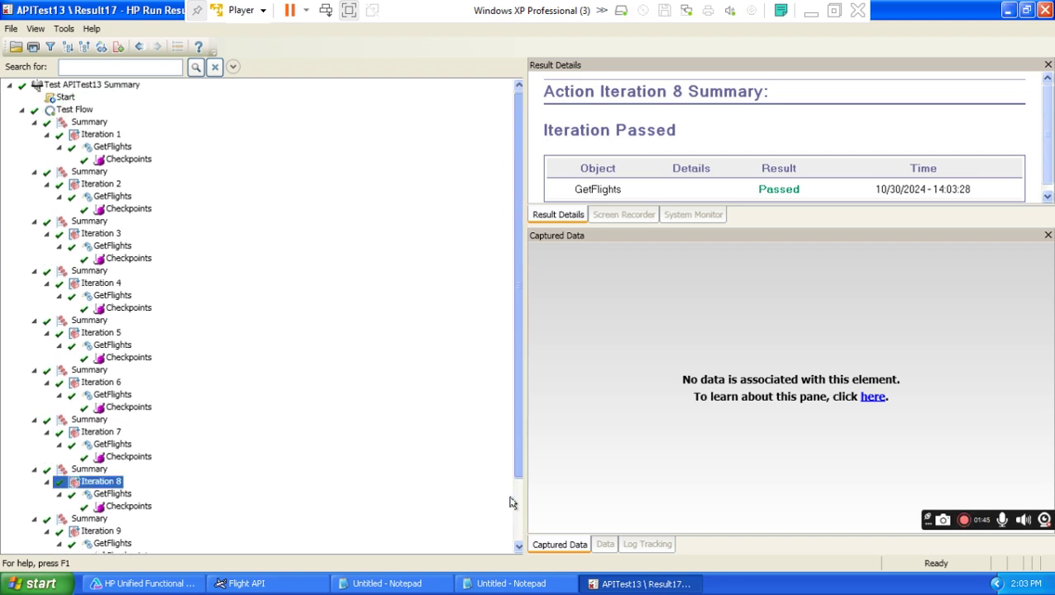
{"action": "scroll", "coordinate": [513, 520], "scroll_direction": "down", "scroll_amount": 2}
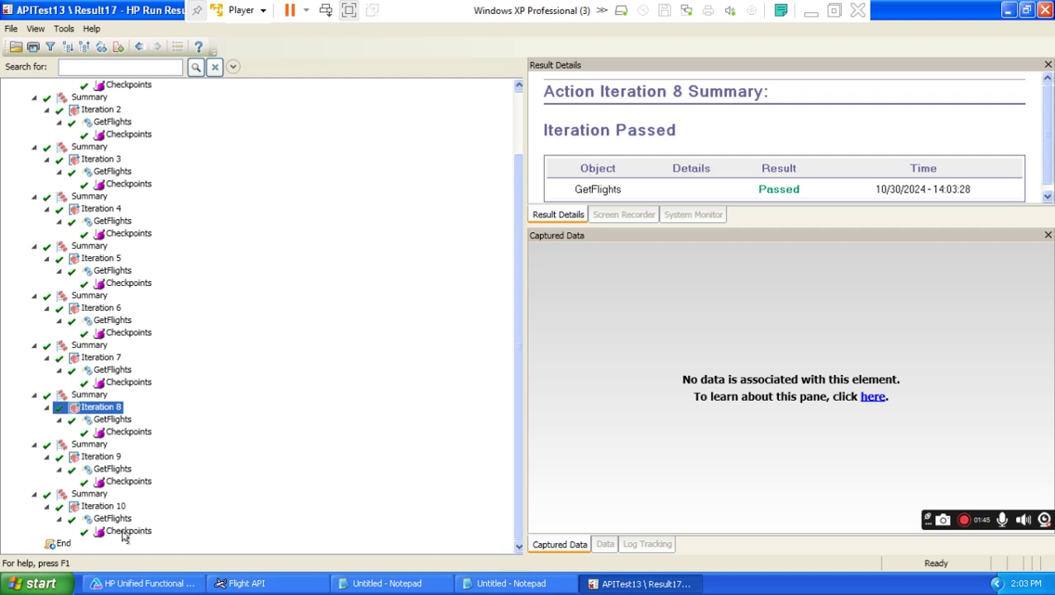
{"action": "left_click", "coordinate": [124, 533]}
{"action": "left_click", "coordinate": [123, 519]}
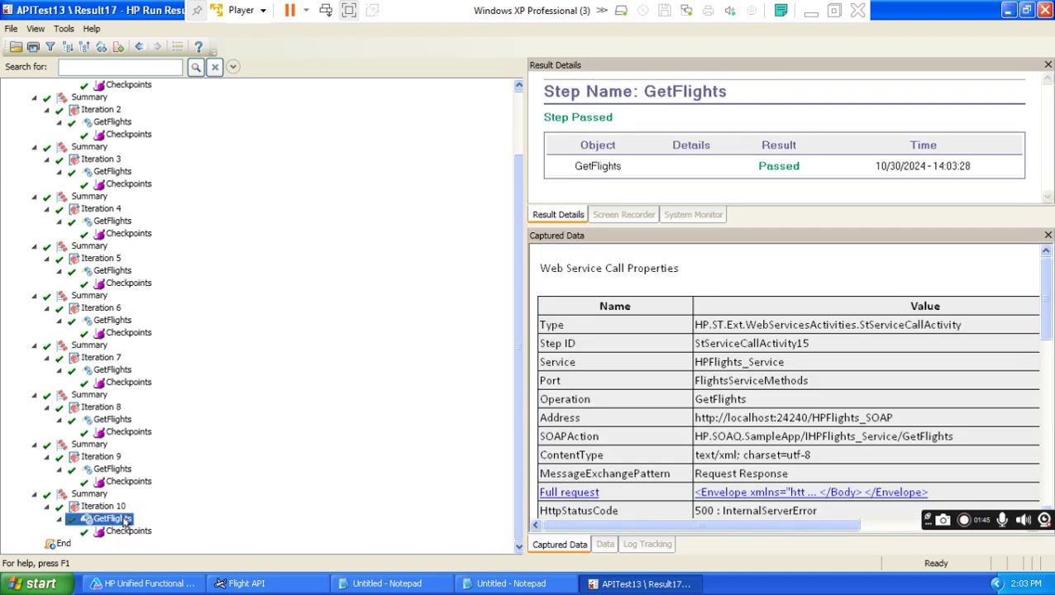
{"action": "left_click", "coordinate": [812, 12]}
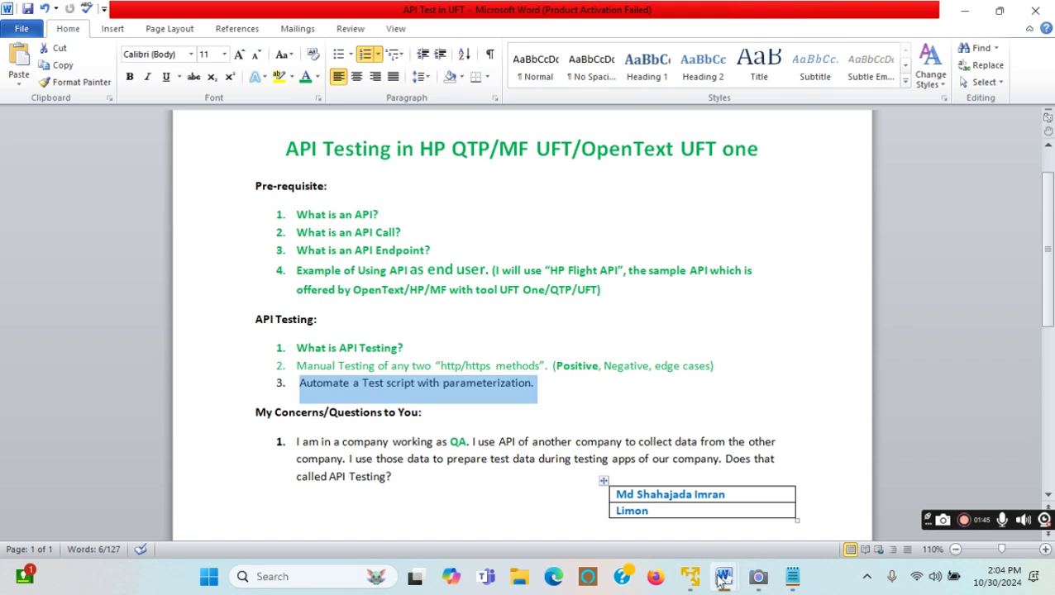
{"action": "left_click", "coordinate": [690, 577]}
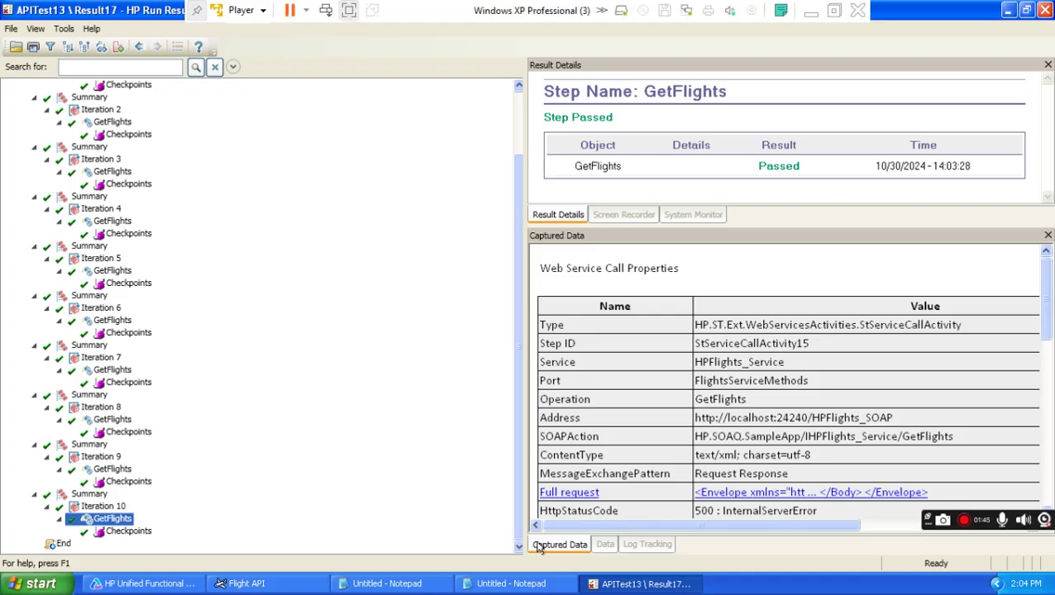
{"action": "left_click", "coordinate": [1008, 10]}
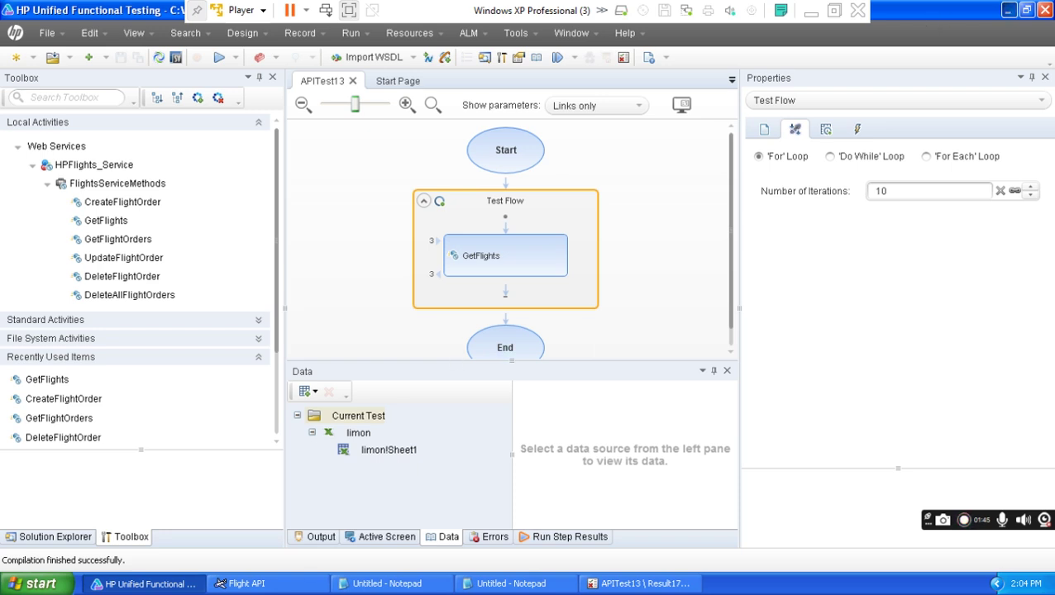
Open the limon workbook and check row 13: Arrival_City None, Departure_City Zurich.
{"action": "left_click", "coordinate": [1007, 10]}
{"action": "double_click", "coordinate": [28, 337]}
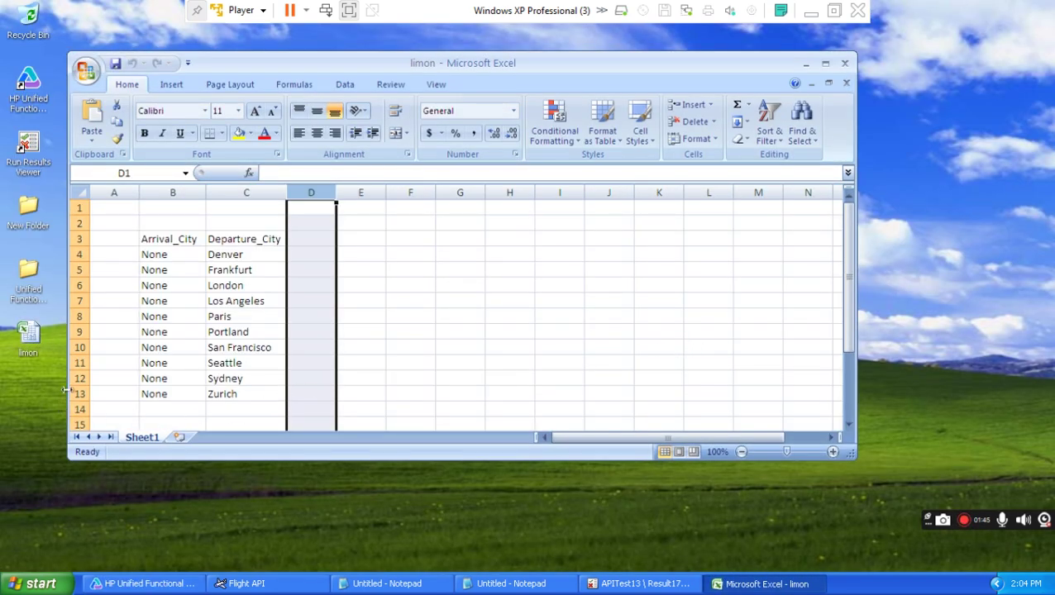
{"action": "left_click", "coordinate": [79, 394]}
{"action": "left_click", "coordinate": [179, 395]}
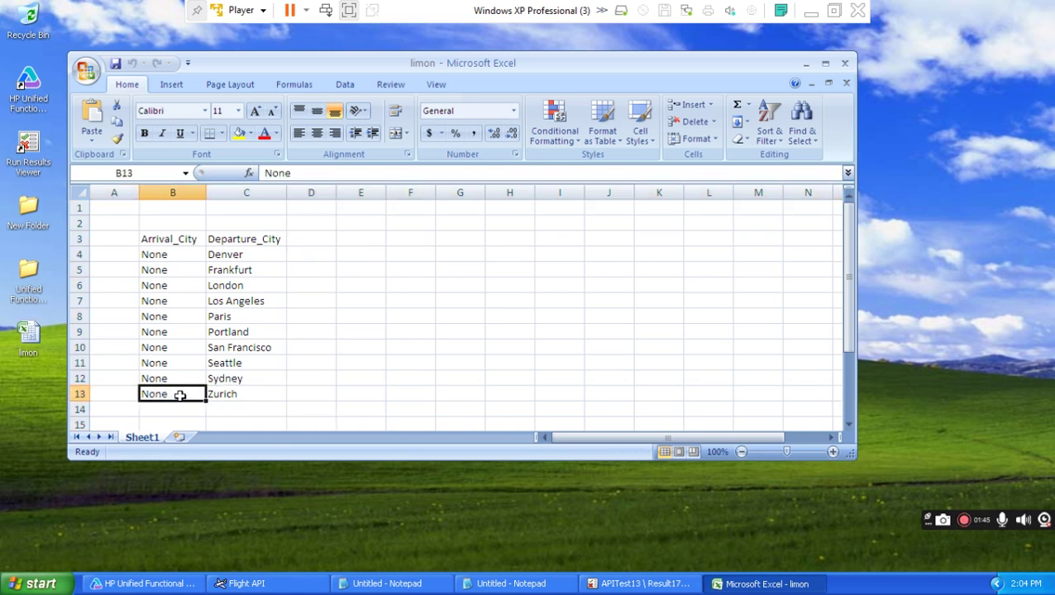
{"action": "left_click", "coordinate": [254, 394]}
{"action": "left_click", "coordinate": [184, 396]}
{"action": "left_click", "coordinate": [239, 394]}
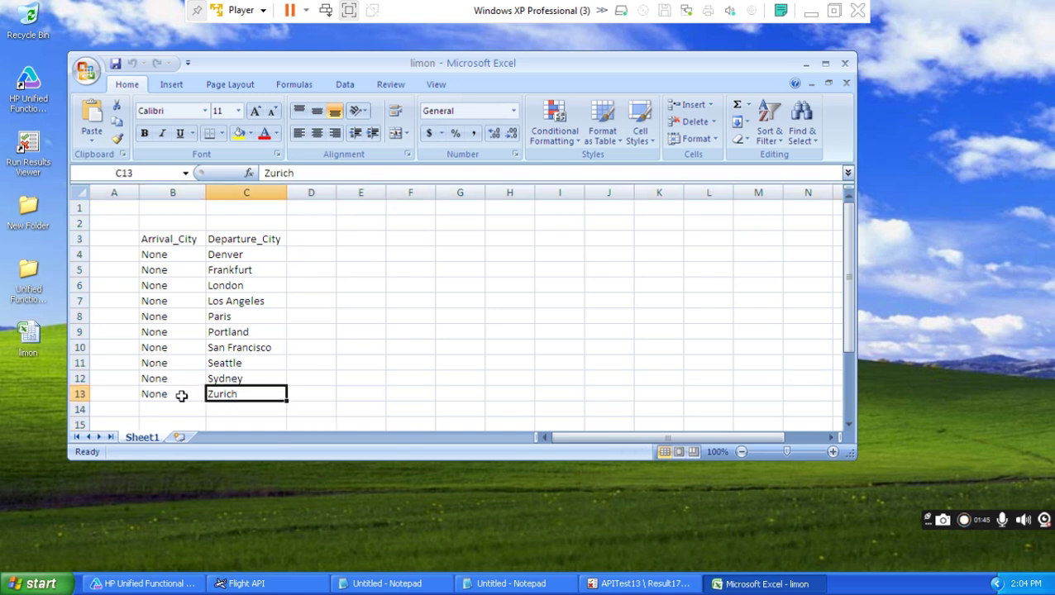
{"action": "left_click", "coordinate": [80, 394]}
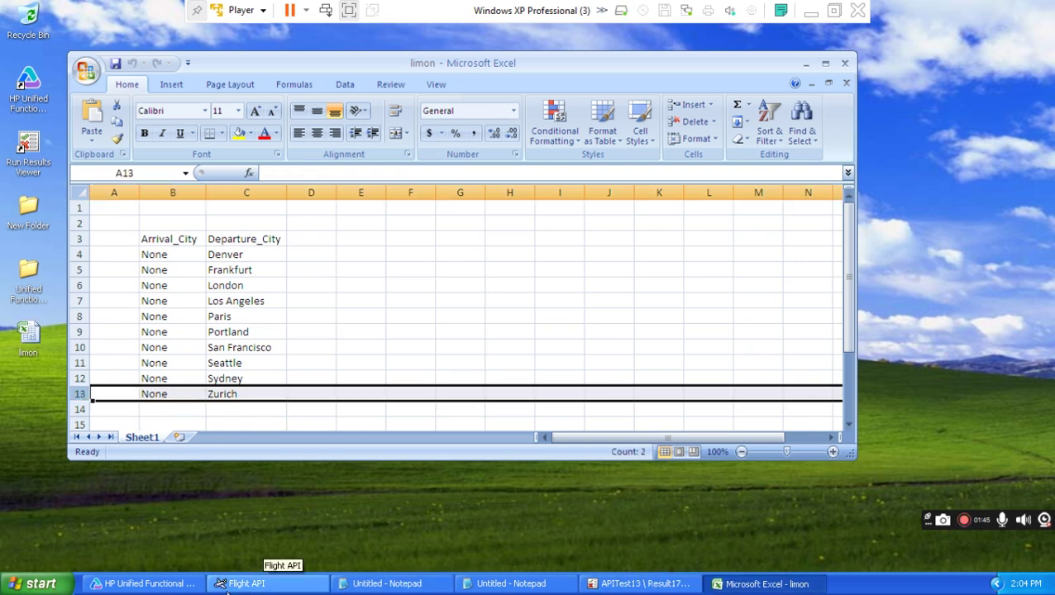
{"action": "left_click", "coordinate": [645, 584]}
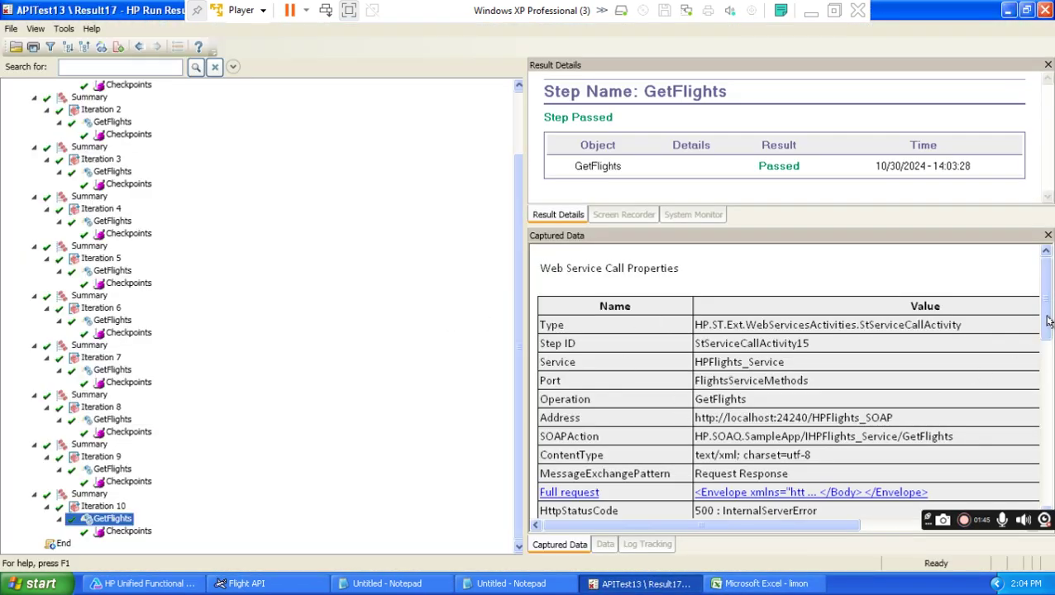
View Iteration 10's full GetFlights request and compare it with the limon sheet's city rows.
{"action": "scroll", "coordinate": [1048, 321], "scroll_direction": "down", "scroll_amount": 5}
{"action": "left_click", "coordinate": [728, 401]}
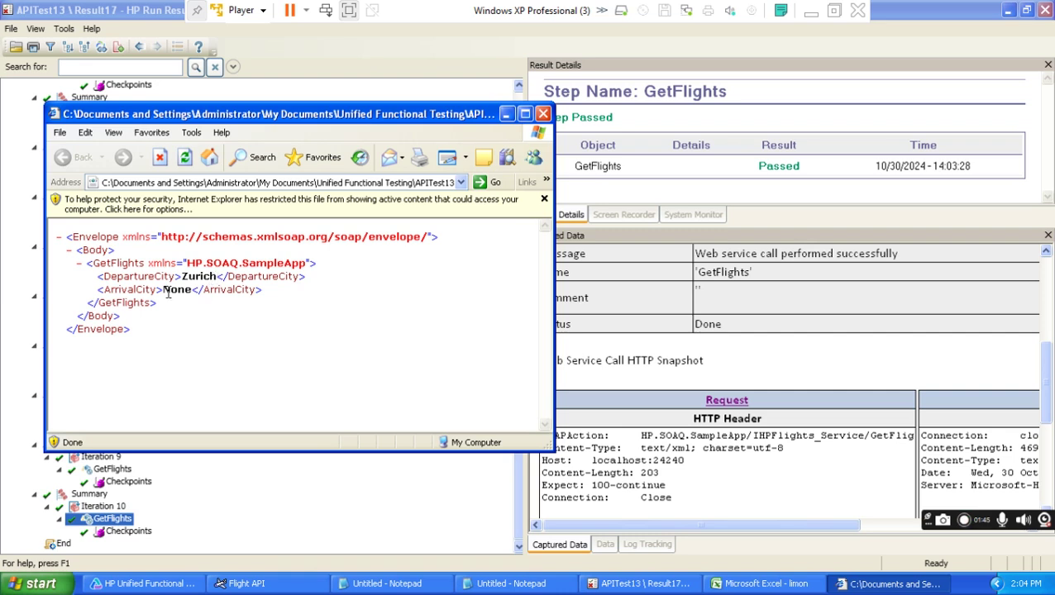
{"action": "left_click", "coordinate": [761, 584]}
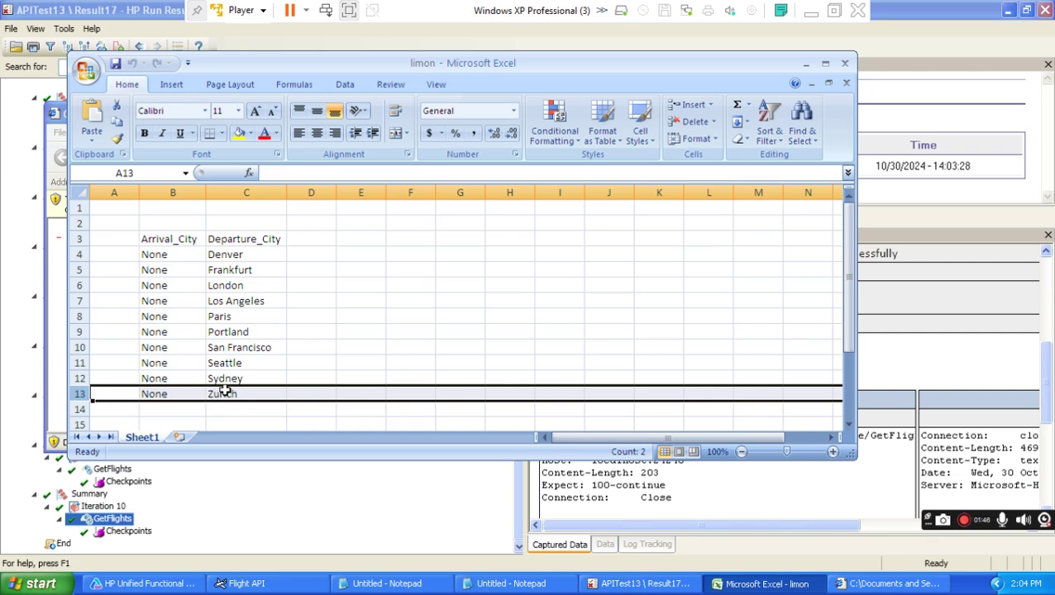
{"action": "left_click", "coordinate": [82, 378]}
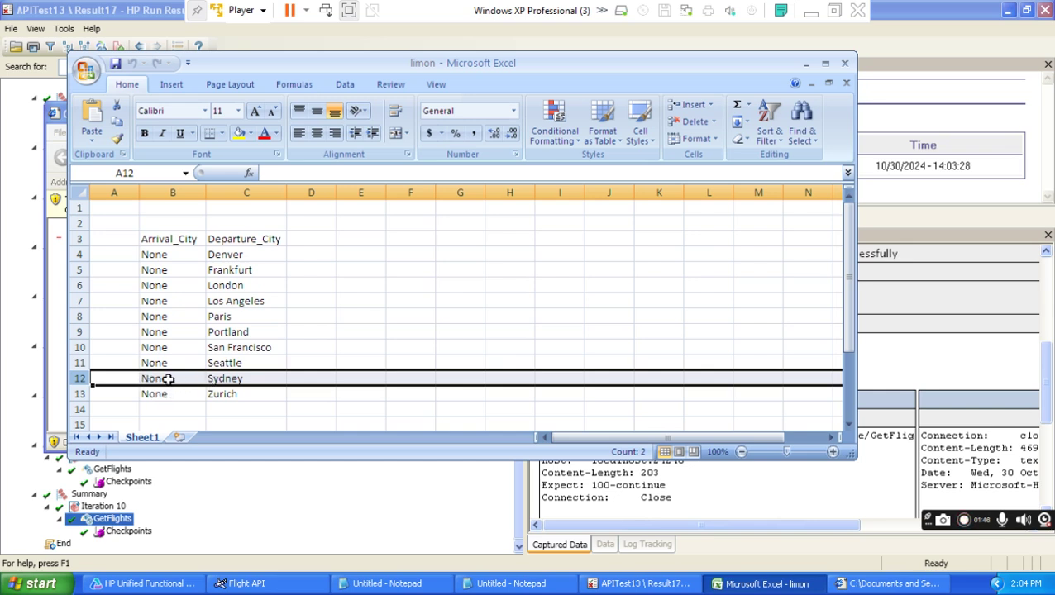
{"action": "left_click", "coordinate": [265, 378]}
{"action": "left_click", "coordinate": [803, 66]}
{"action": "left_click", "coordinate": [804, 66]}
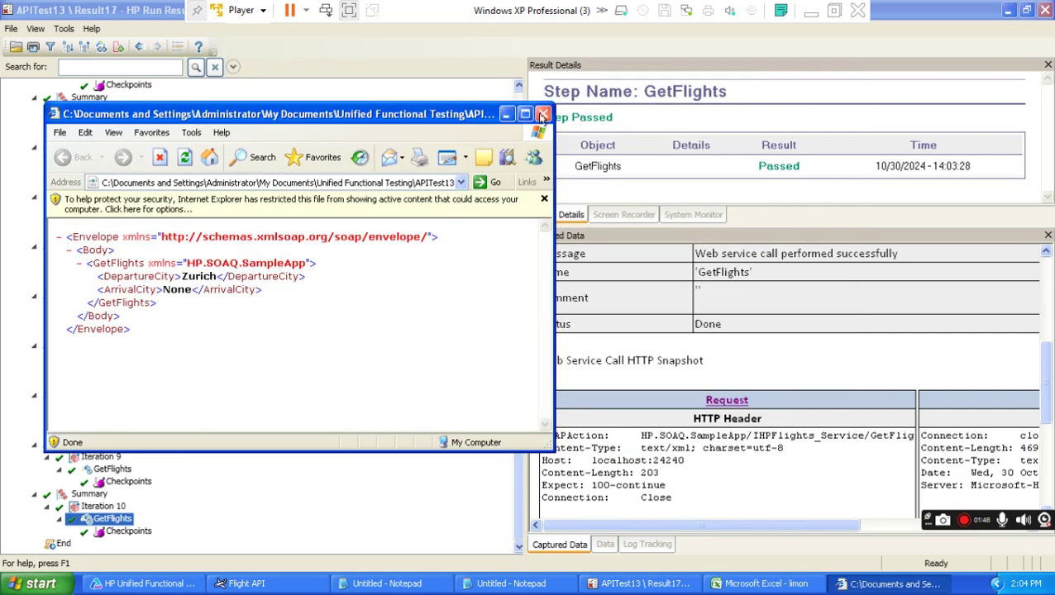
{"action": "left_click", "coordinate": [539, 116]}
Open Iteration 9's GetFlights request showing ArrivalCity None and DepartureCity Sydney.
{"action": "left_click", "coordinate": [93, 457]}
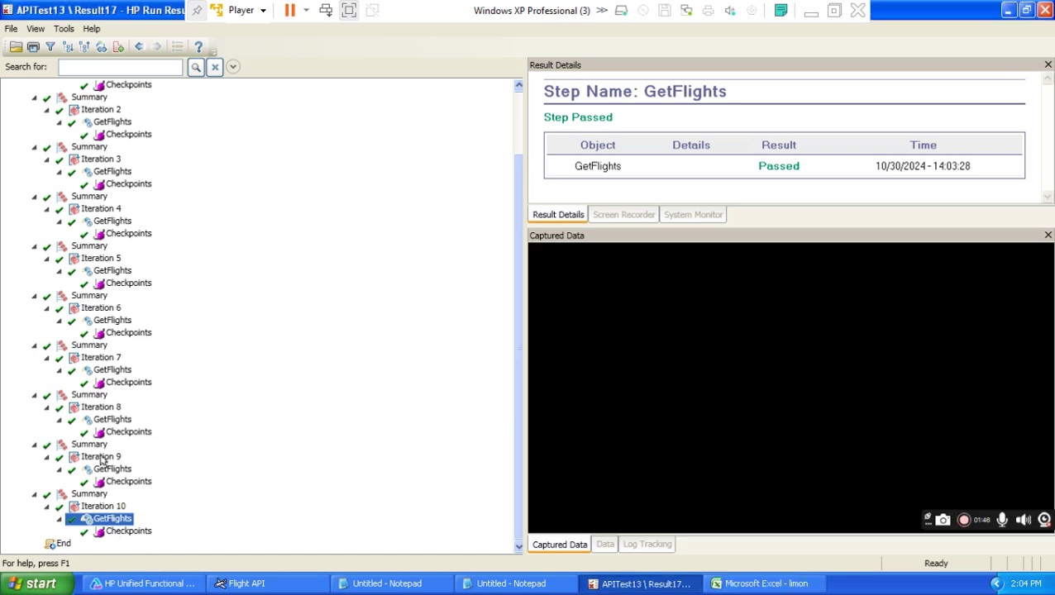
{"action": "left_click", "coordinate": [112, 469]}
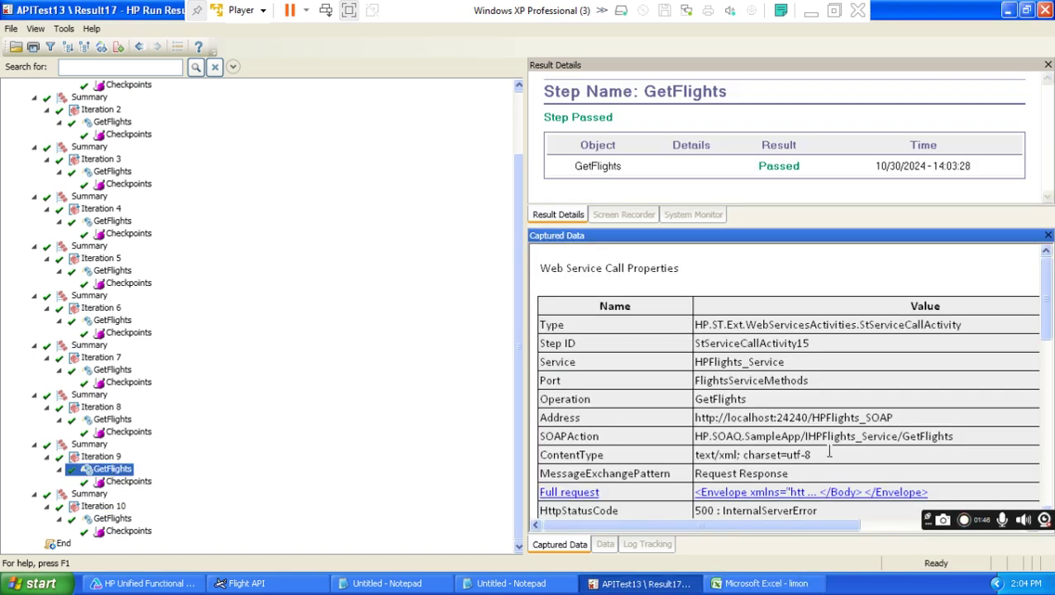
{"action": "left_click_drag", "start_coordinate": [1047, 306], "coordinate": [1047, 411]}
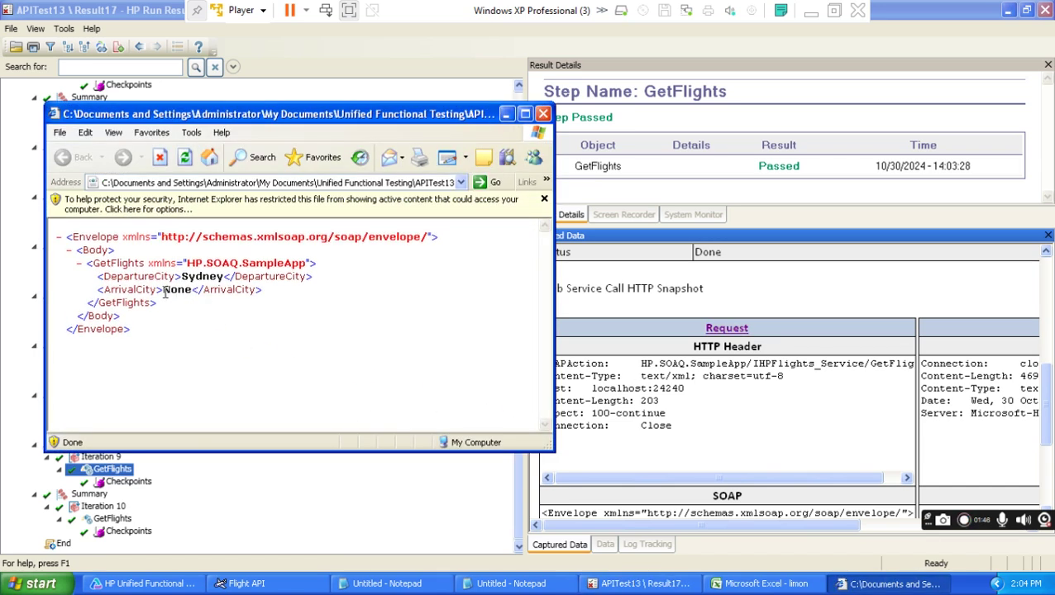
{"action": "double_click", "coordinate": [174, 291]}
{"action": "double_click", "coordinate": [185, 276]}
Compare with limon rows 11–13, confirming row 12's Sydney departure and None arrival.
{"action": "left_click", "coordinate": [326, 472]}
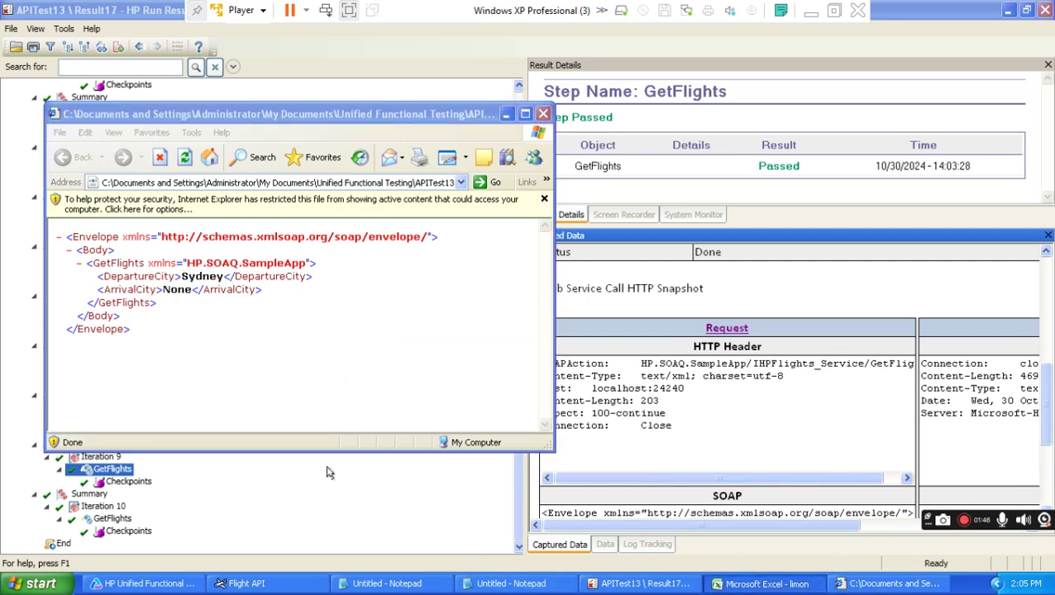
{"action": "key", "text": "alt+Tab"}
{"action": "left_click", "coordinate": [165, 378]}
{"action": "left_click", "coordinate": [248, 380]}
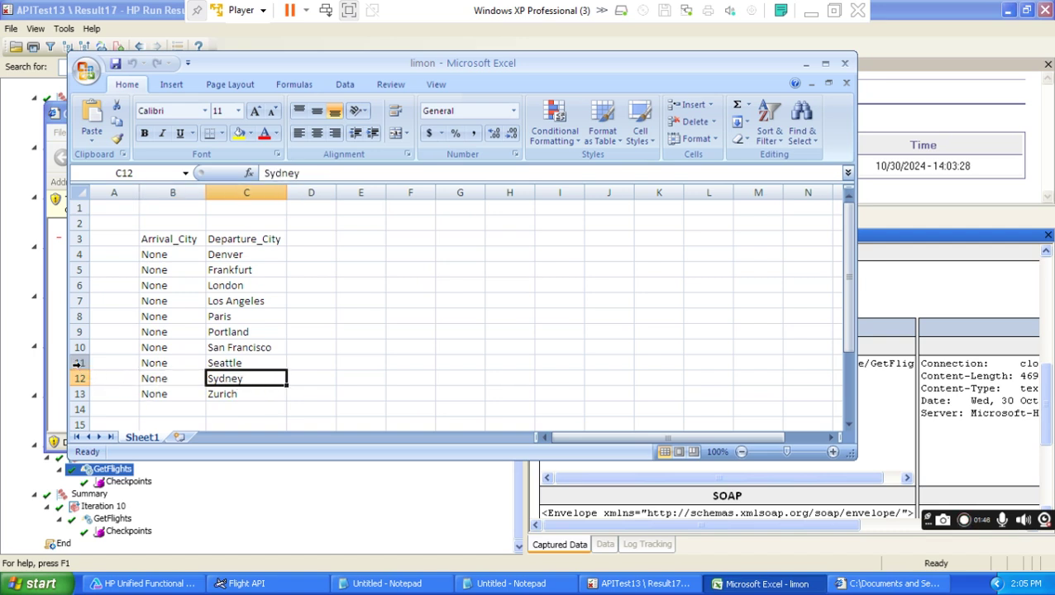
{"action": "left_click", "coordinate": [153, 394]}
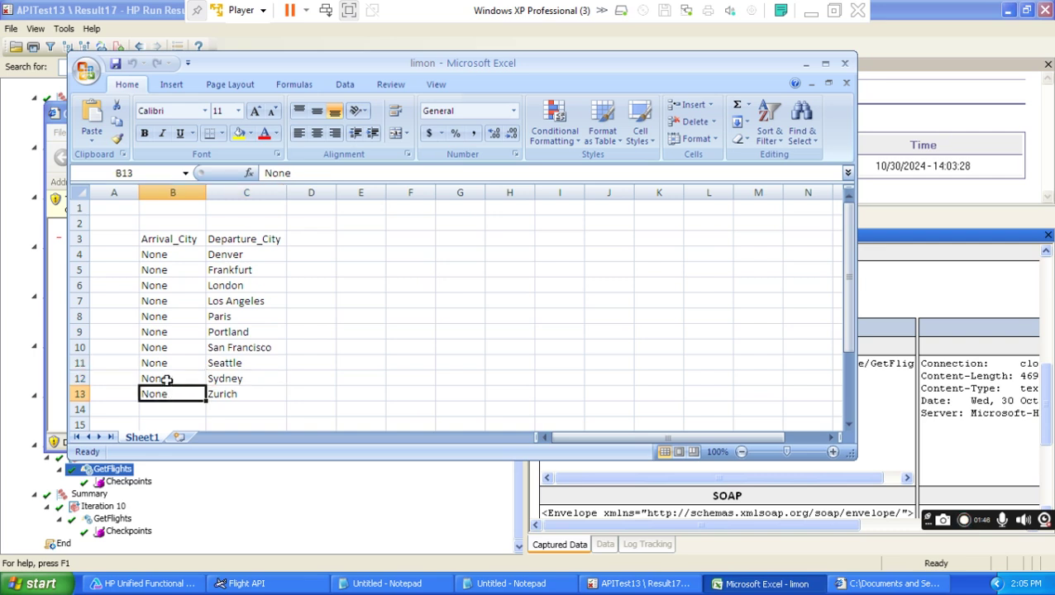
{"action": "left_click", "coordinate": [168, 377]}
{"action": "left_click", "coordinate": [157, 364]}
{"action": "left_click", "coordinate": [79, 363]}
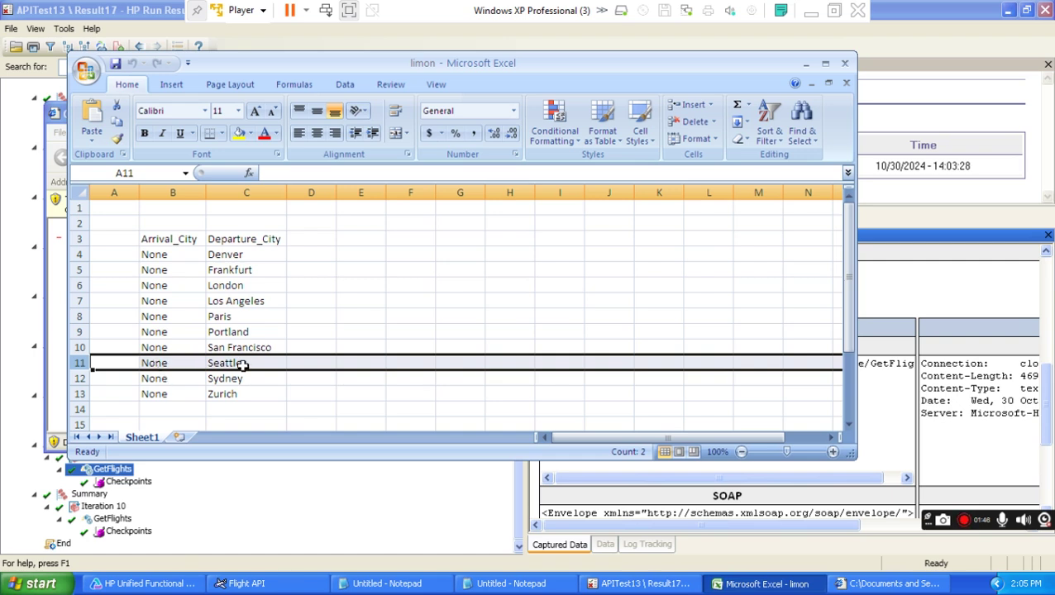
{"action": "left_click", "coordinate": [242, 364]}
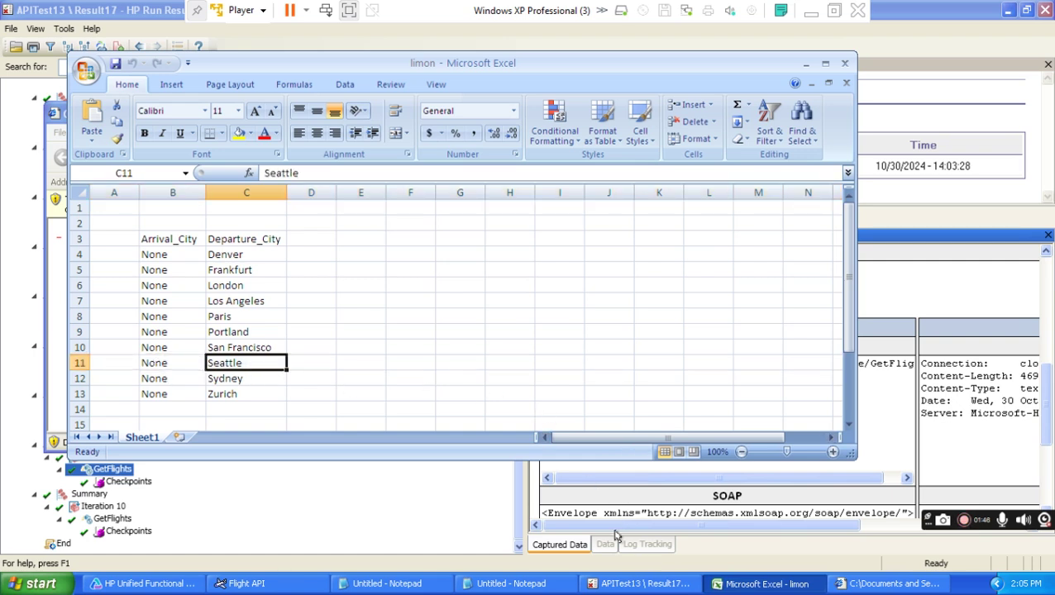
{"action": "left_click", "coordinate": [641, 584]}
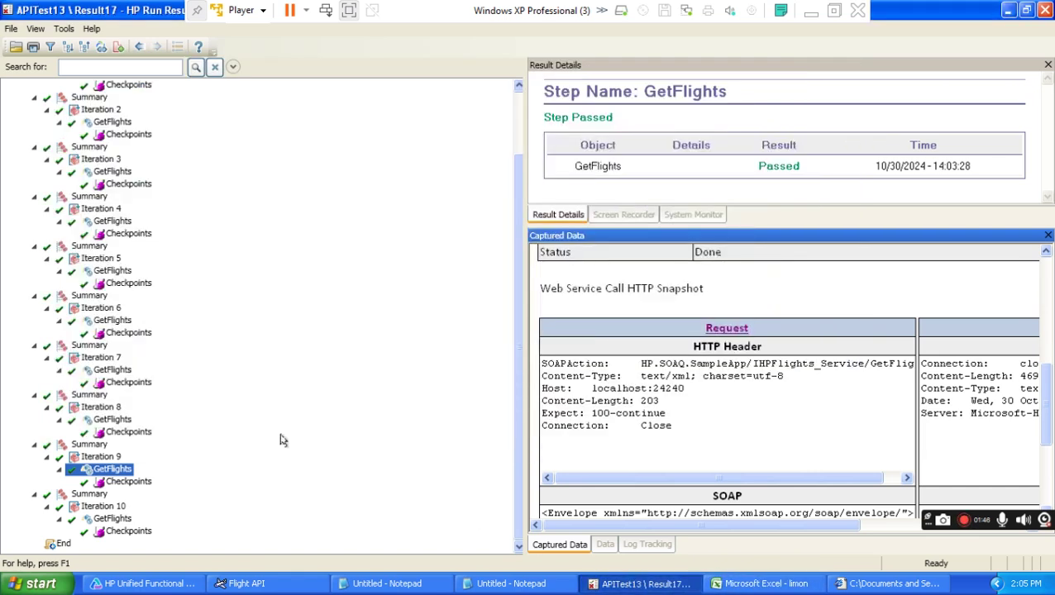
Review Iteration 8's GetFlights request XML against the limon spreadsheet, then close it.
{"action": "left_click", "coordinate": [100, 408]}
{"action": "left_click", "coordinate": [113, 420]}
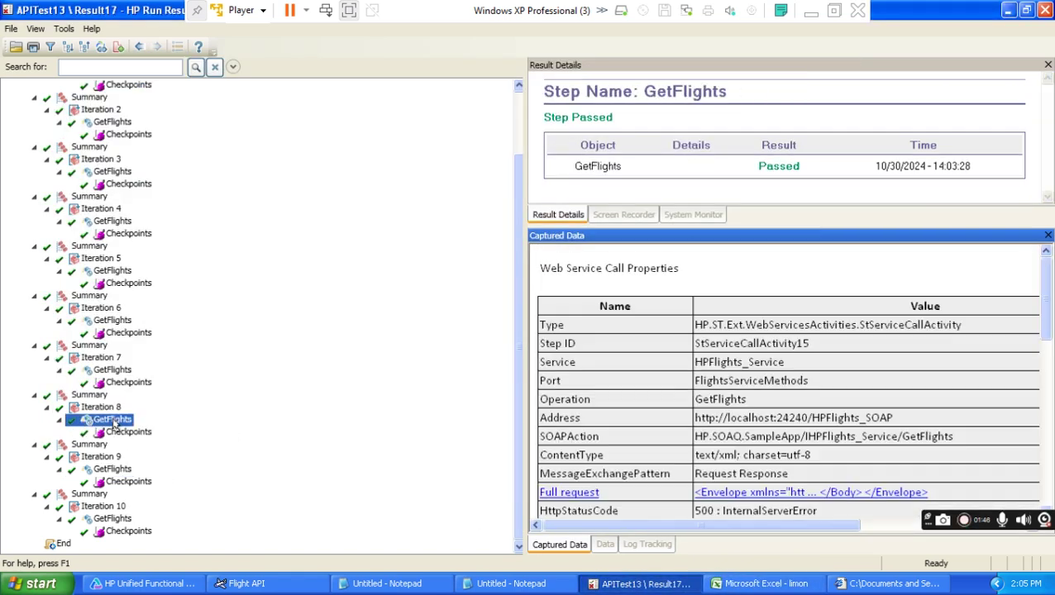
{"action": "scroll", "coordinate": [1046, 299], "scroll_direction": "down", "scroll_amount": 5}
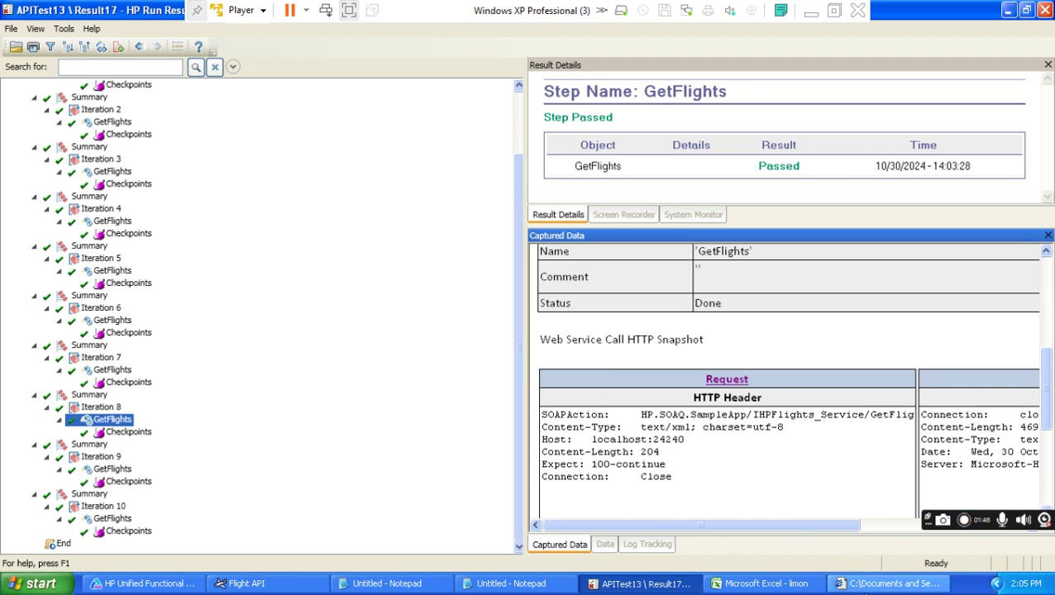
{"action": "left_click", "coordinate": [886, 584]}
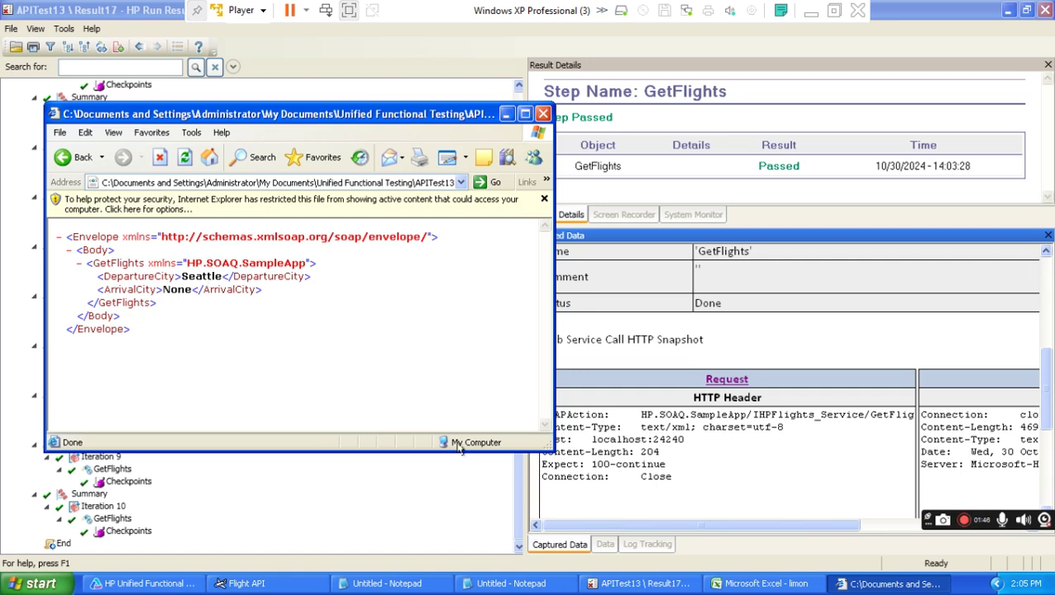
{"action": "left_click", "coordinate": [762, 584]}
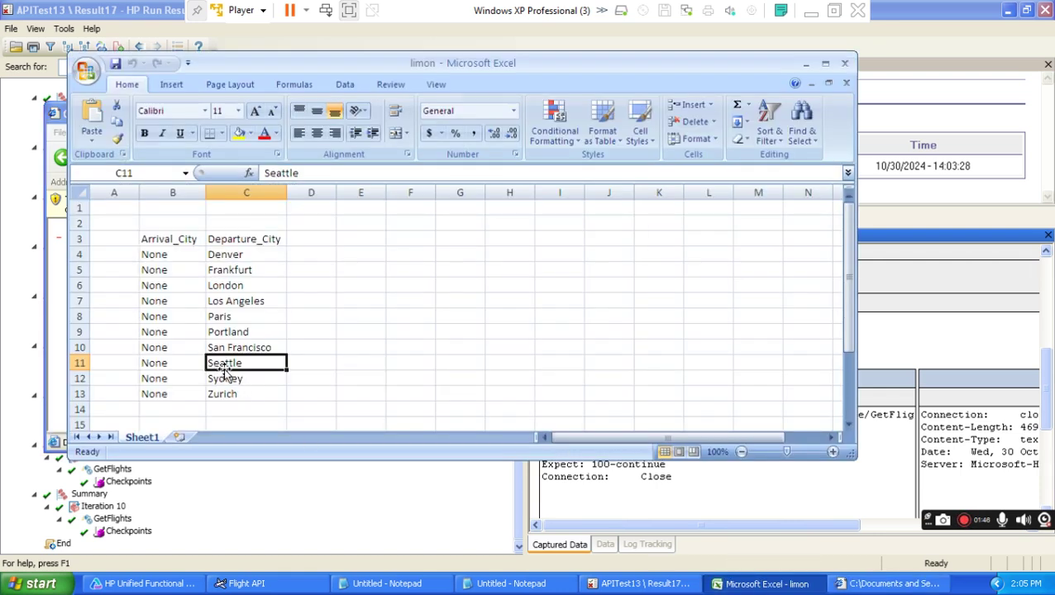
{"action": "left_click", "coordinate": [893, 584]}
{"action": "left_click", "coordinate": [542, 115]}
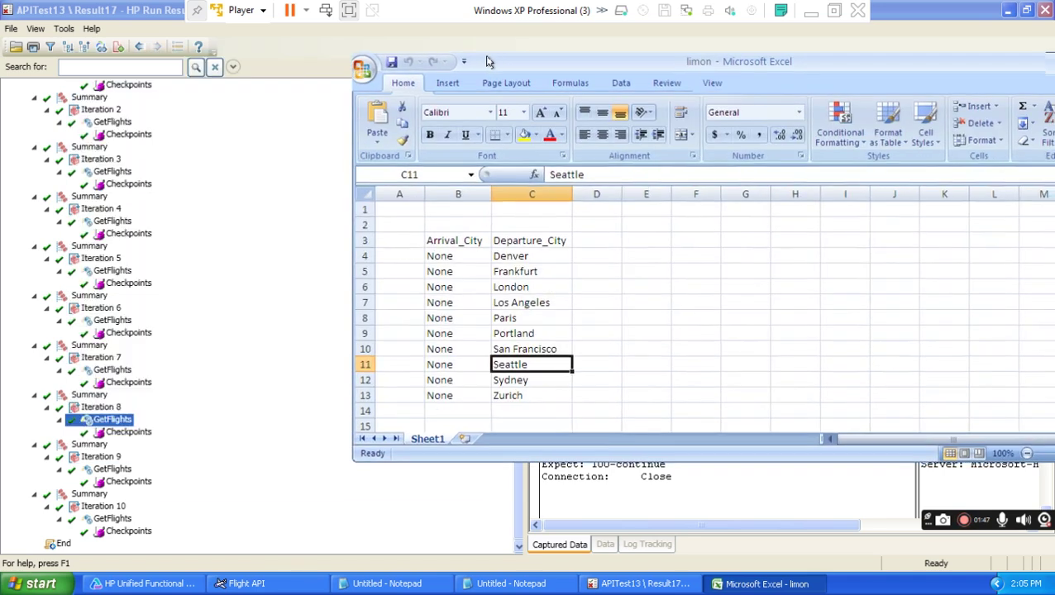
Check limon rows 4–6, finding row 6 with arrival None and departure London.
{"action": "left_click", "coordinate": [348, 253]}
{"action": "left_click", "coordinate": [348, 268]}
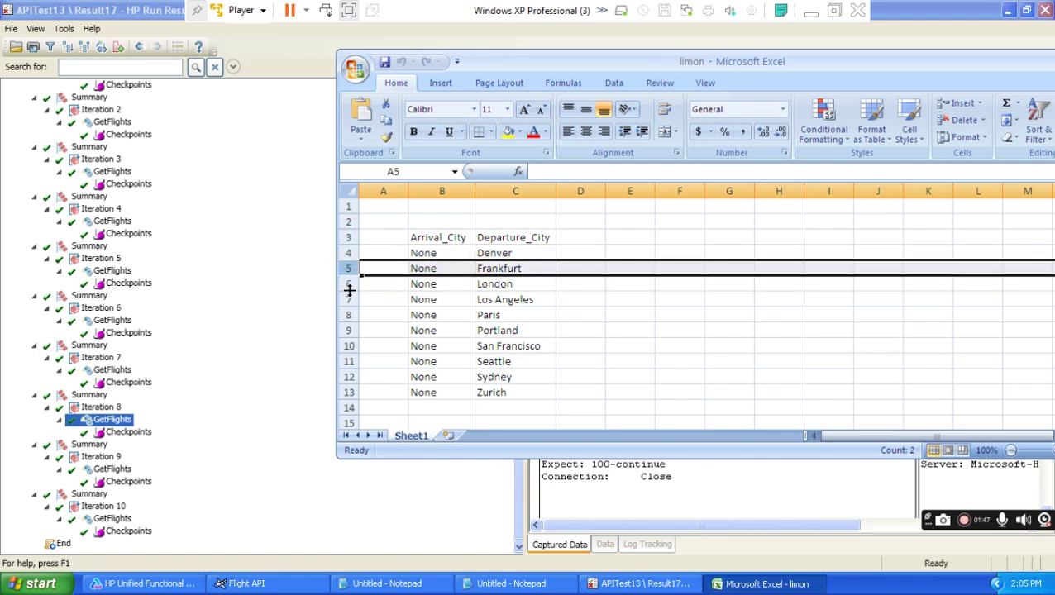
{"action": "left_click", "coordinate": [350, 283]}
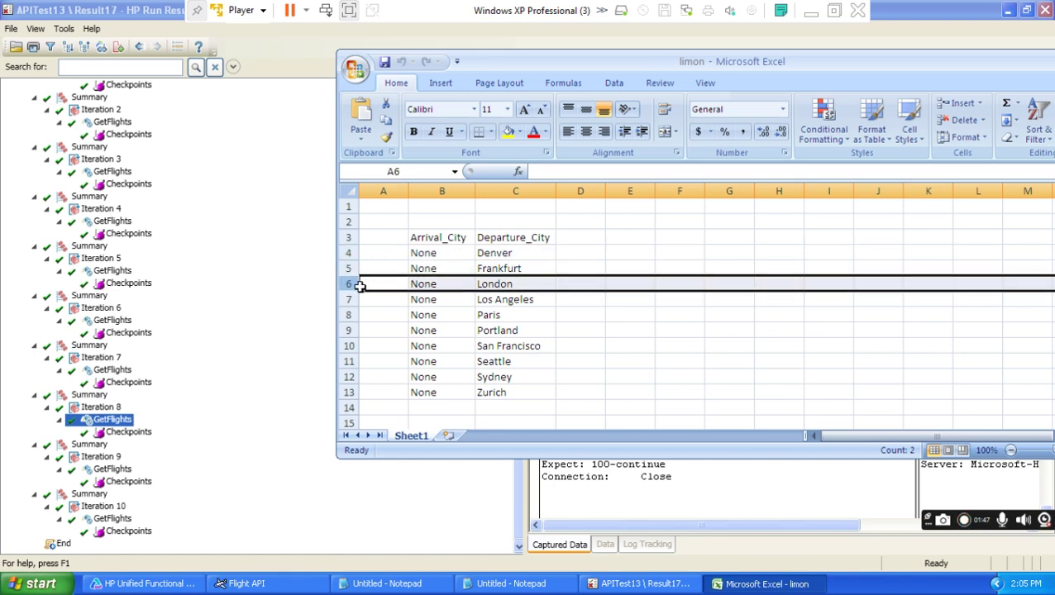
{"action": "left_click", "coordinate": [444, 285]}
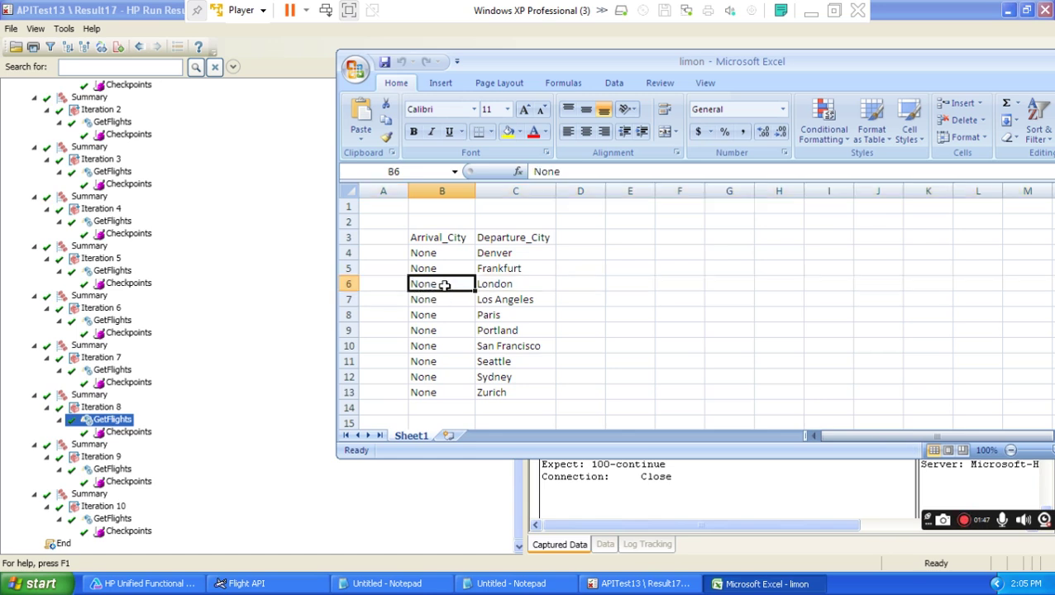
{"action": "left_click", "coordinate": [521, 284]}
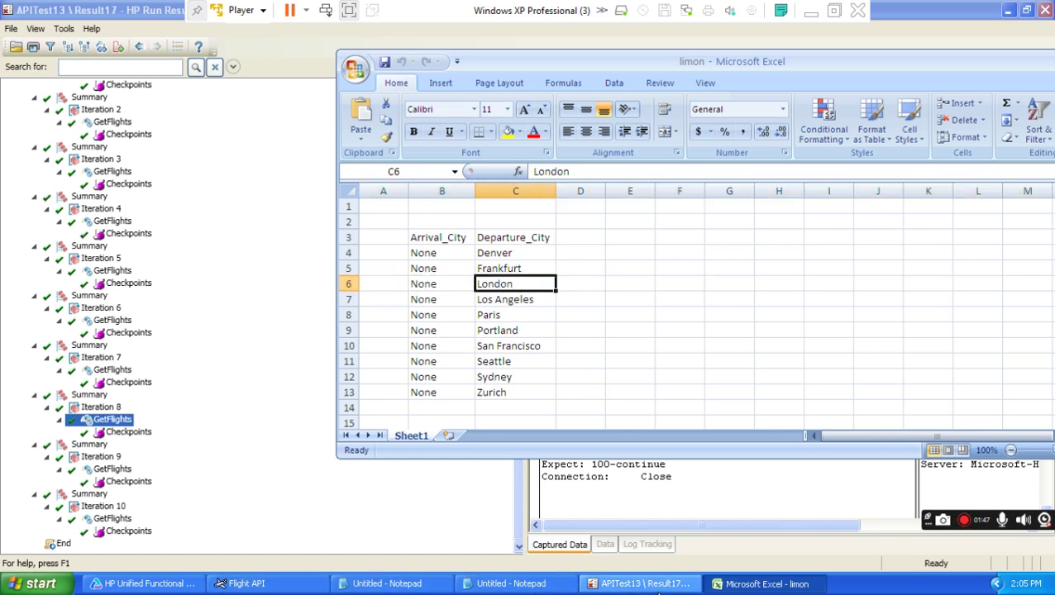
Open Iteration 3's GetFlights request XML to confirm the London departure, then close it.
{"action": "left_click", "coordinate": [645, 583]}
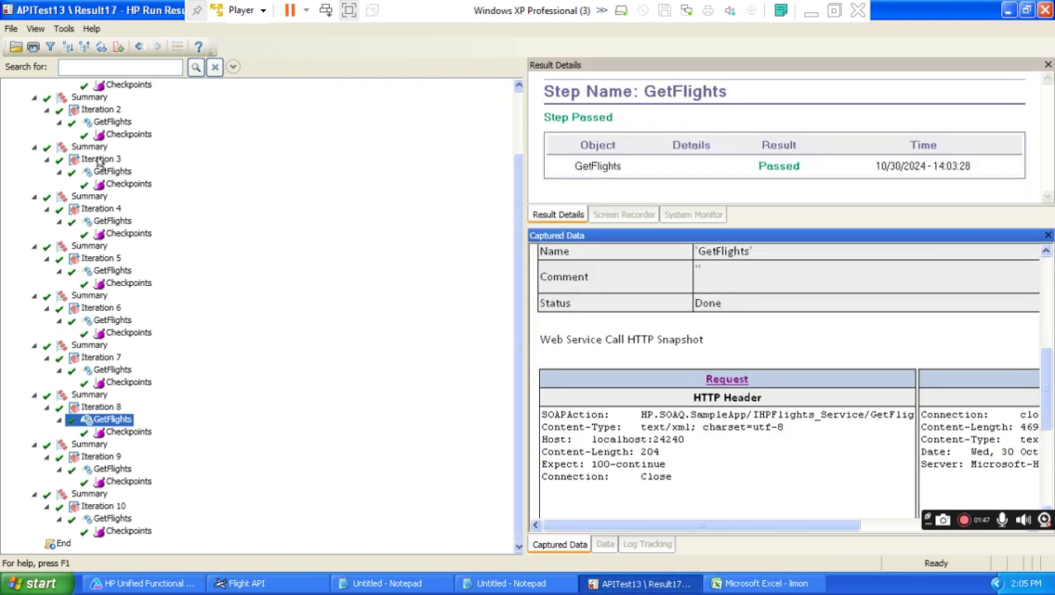
{"action": "left_click", "coordinate": [100, 159]}
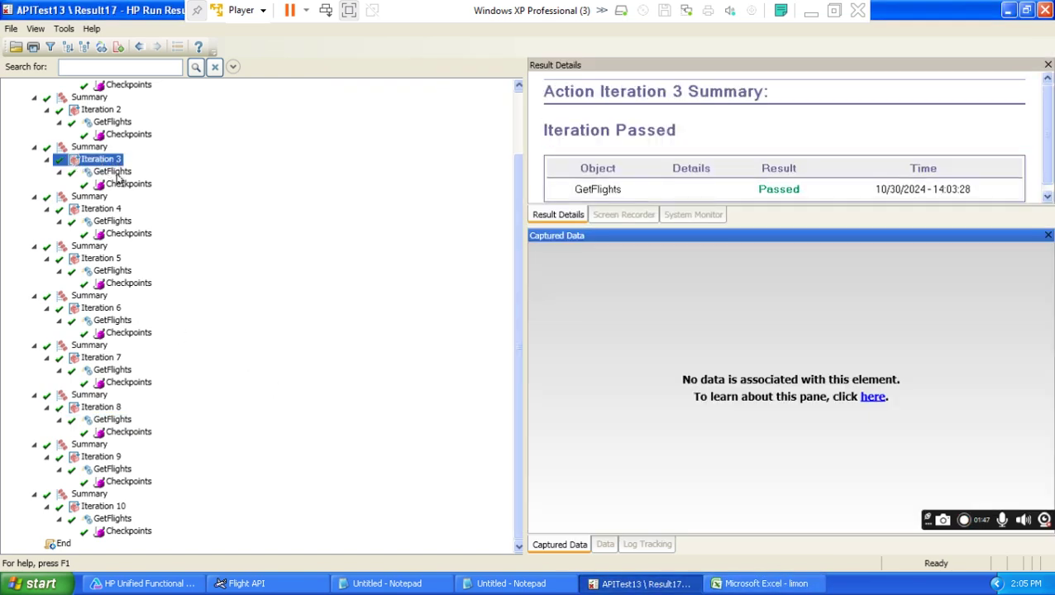
{"action": "left_click", "coordinate": [114, 174]}
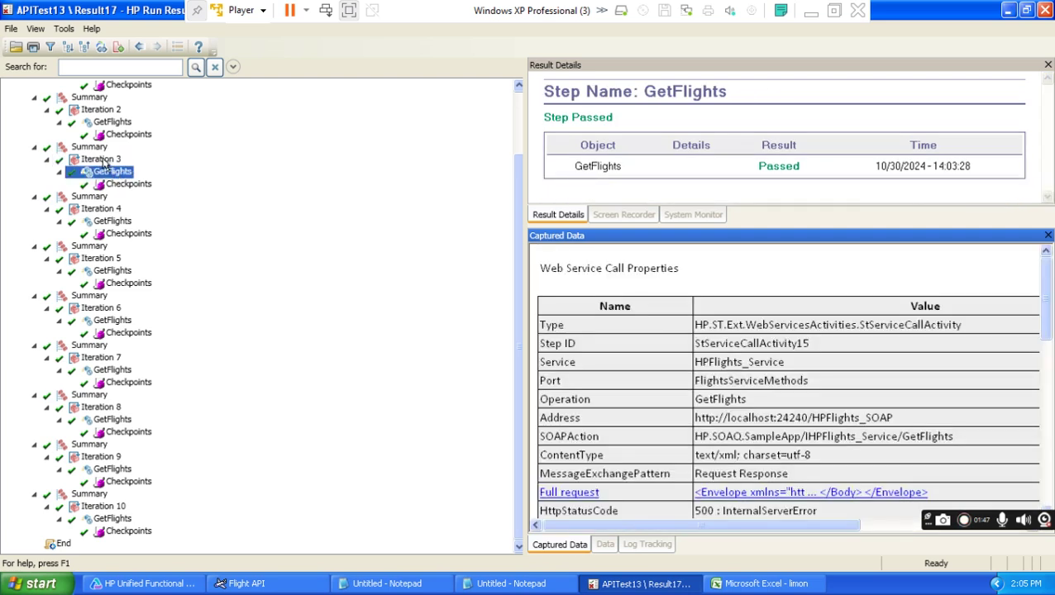
{"action": "left_click_drag", "start_coordinate": [1045, 281], "coordinate": [1046, 363]}
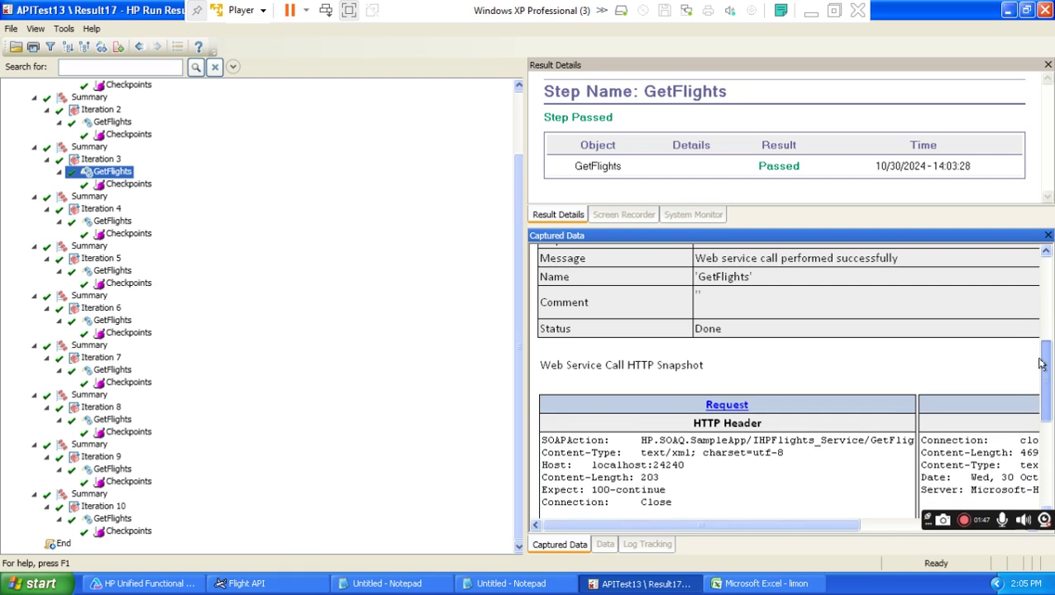
{"action": "left_click", "coordinate": [725, 407]}
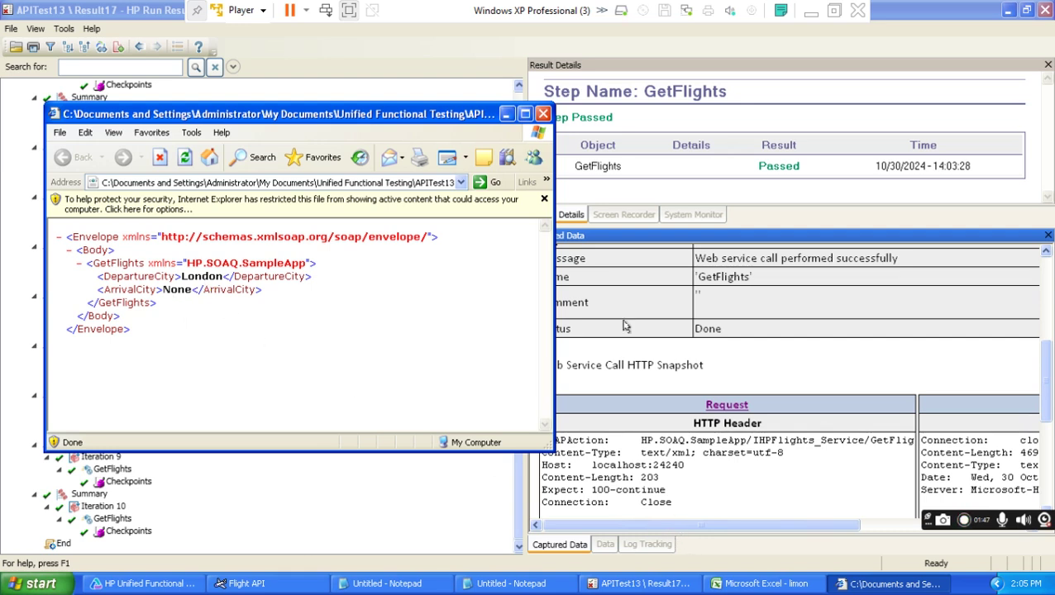
{"action": "left_click", "coordinate": [541, 114]}
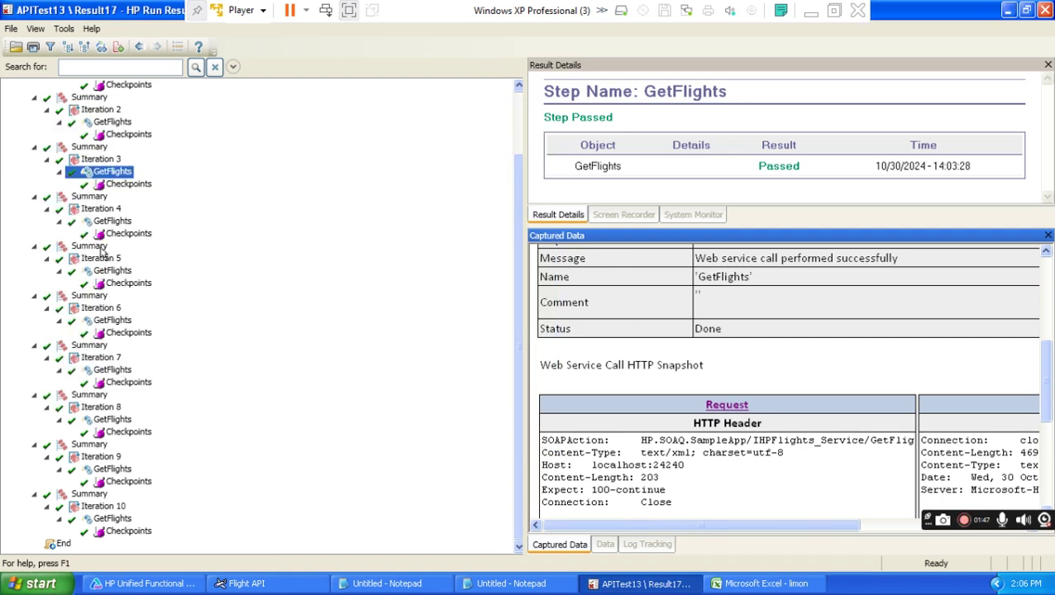
{"action": "left_click_drag", "start_coordinate": [643, 526], "coordinate": [808, 525]}
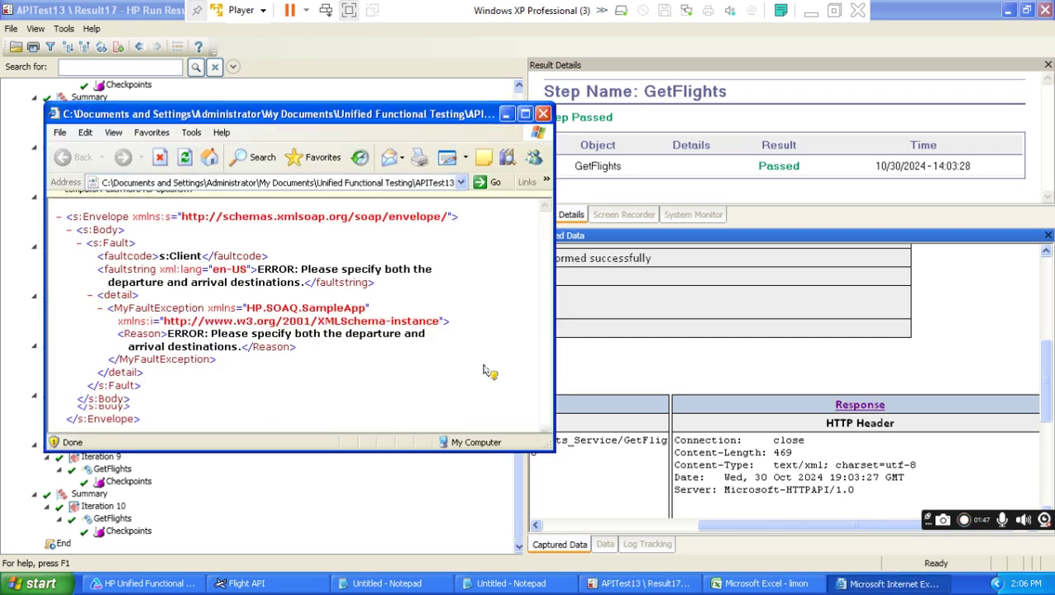
{"action": "left_click_drag", "start_coordinate": [147, 263], "coordinate": [86, 266]}
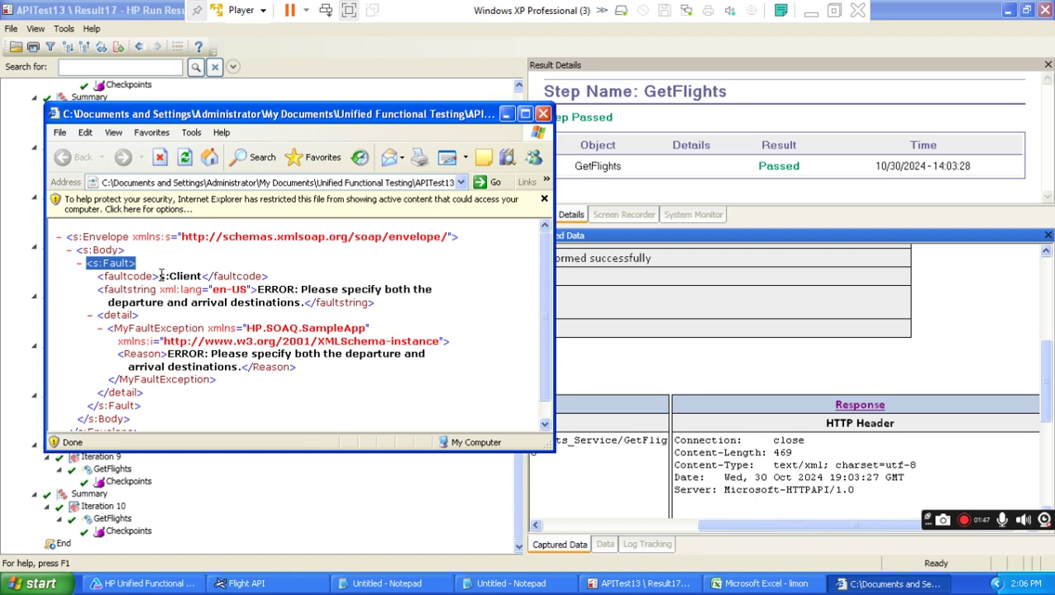
{"action": "left_click_drag", "start_coordinate": [143, 263], "coordinate": [81, 271]}
{"action": "left_click_drag", "start_coordinate": [159, 277], "coordinate": [103, 276]}
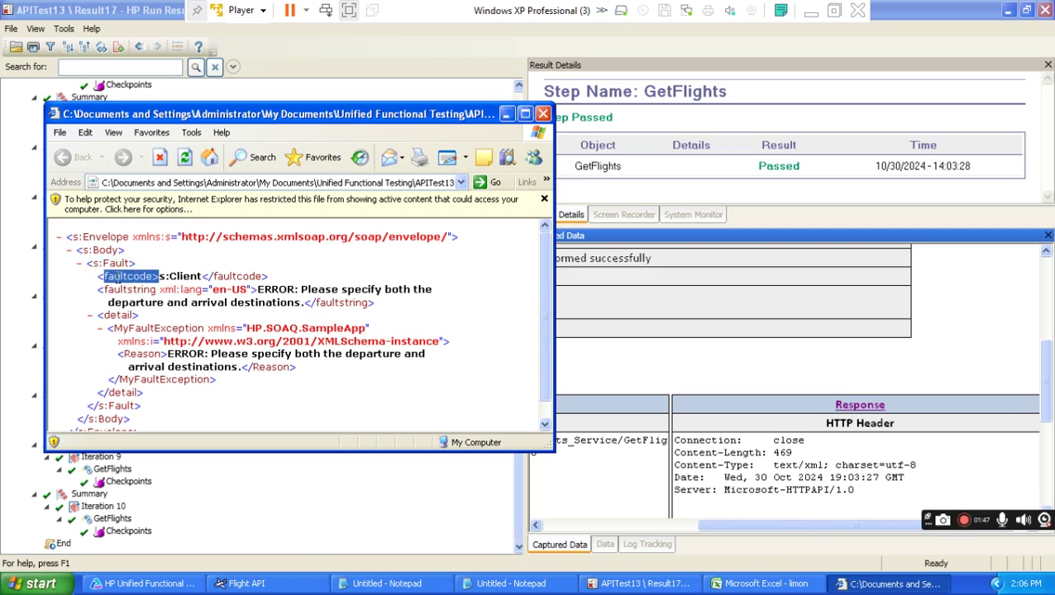
{"action": "left_click_drag", "start_coordinate": [201, 276], "coordinate": [154, 270]}
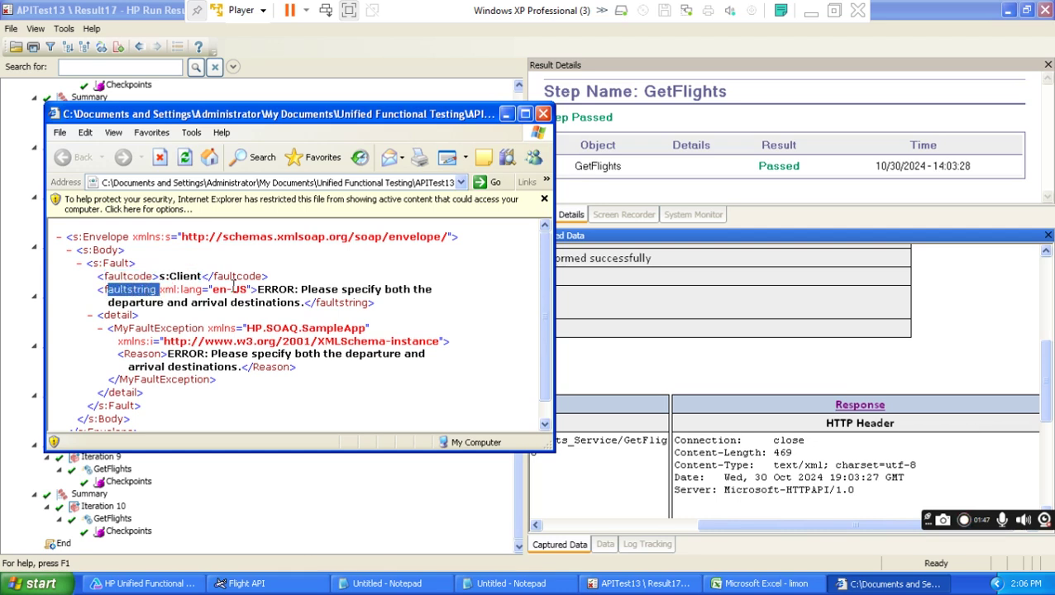
{"action": "left_click_drag", "start_coordinate": [257, 289], "coordinate": [284, 306]}
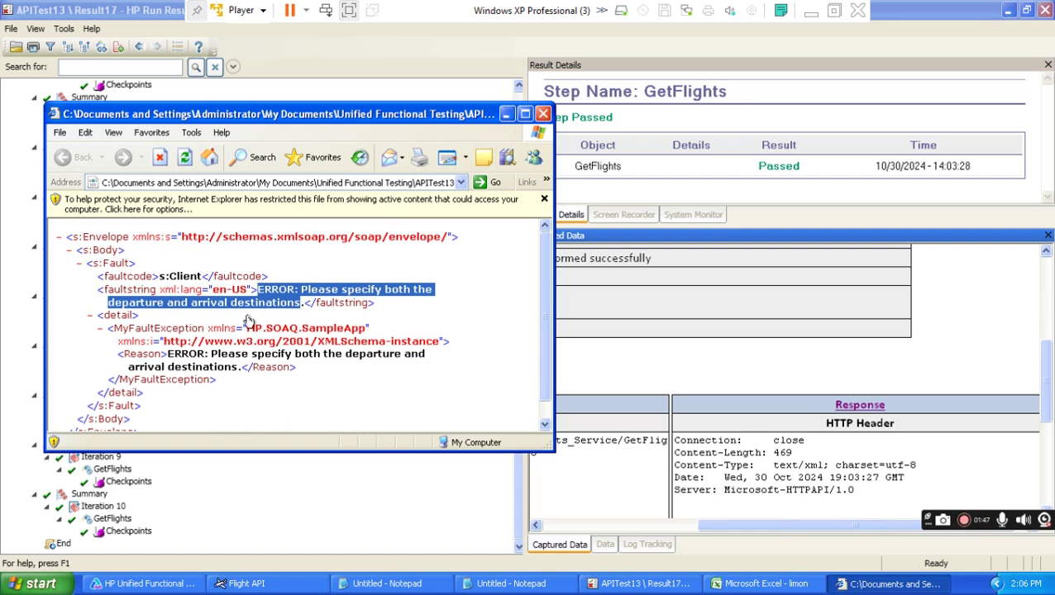
{"action": "left_click", "coordinate": [543, 115]}
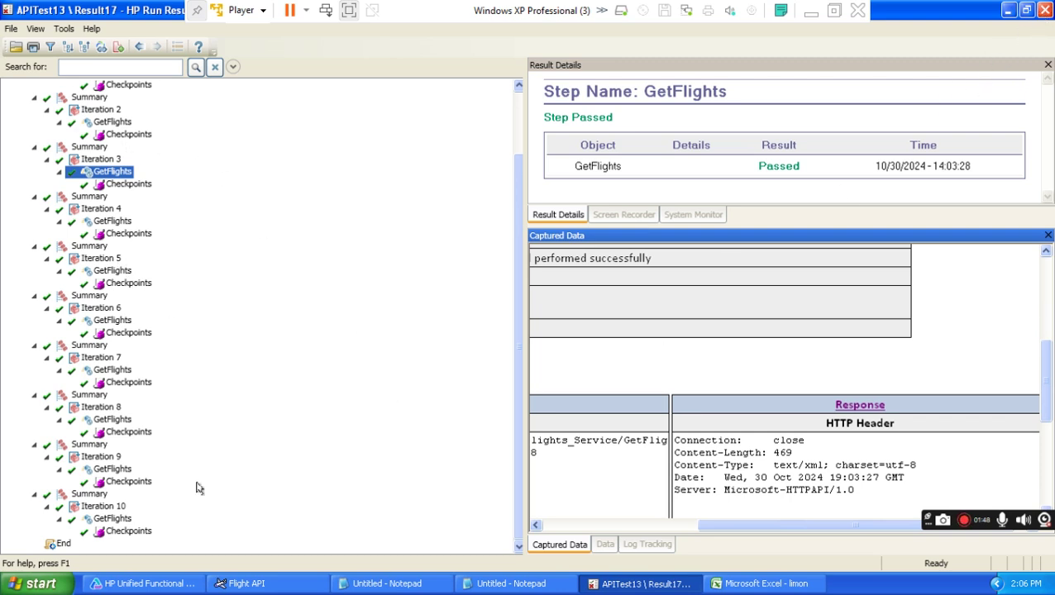
Close Run Results and the limon workbook without saving, returning to UFT's APITest13 test.
{"action": "left_click", "coordinate": [1043, 10]}
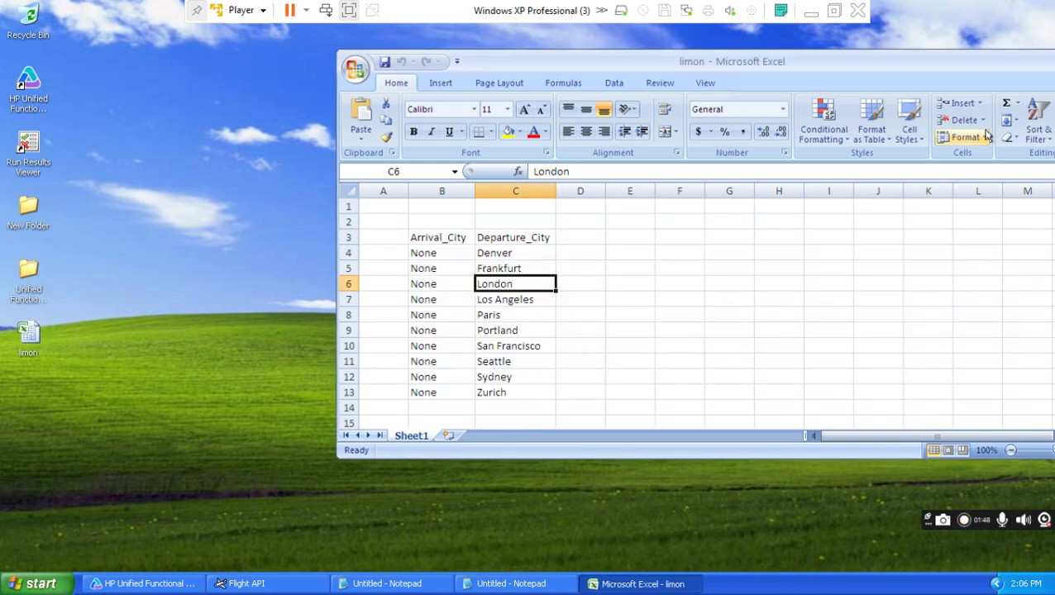
{"action": "left_click_drag", "start_coordinate": [922, 63], "coordinate": [739, 86]}
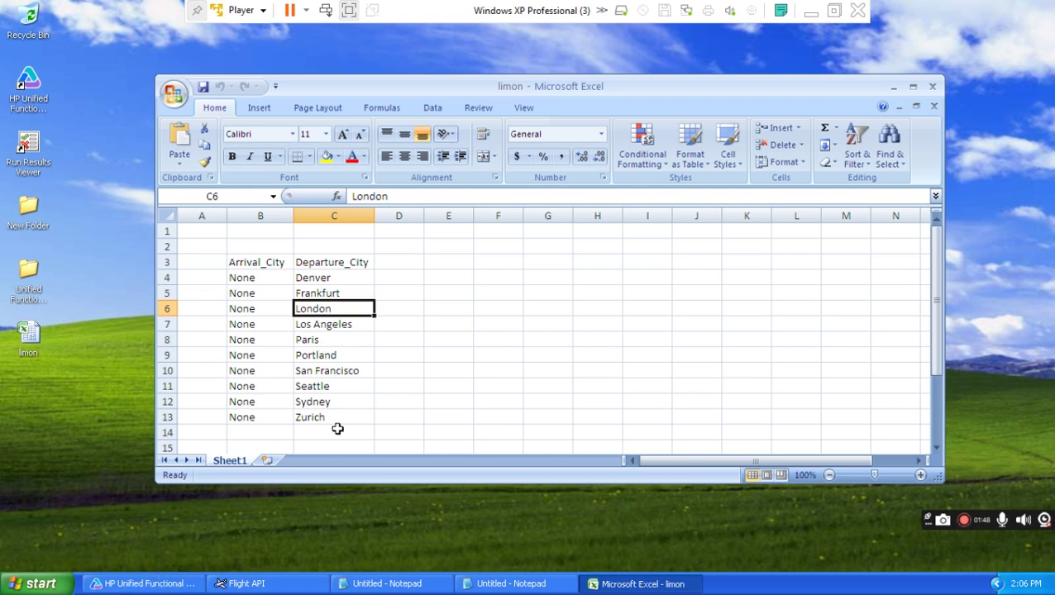
{"action": "left_click", "coordinate": [934, 87]}
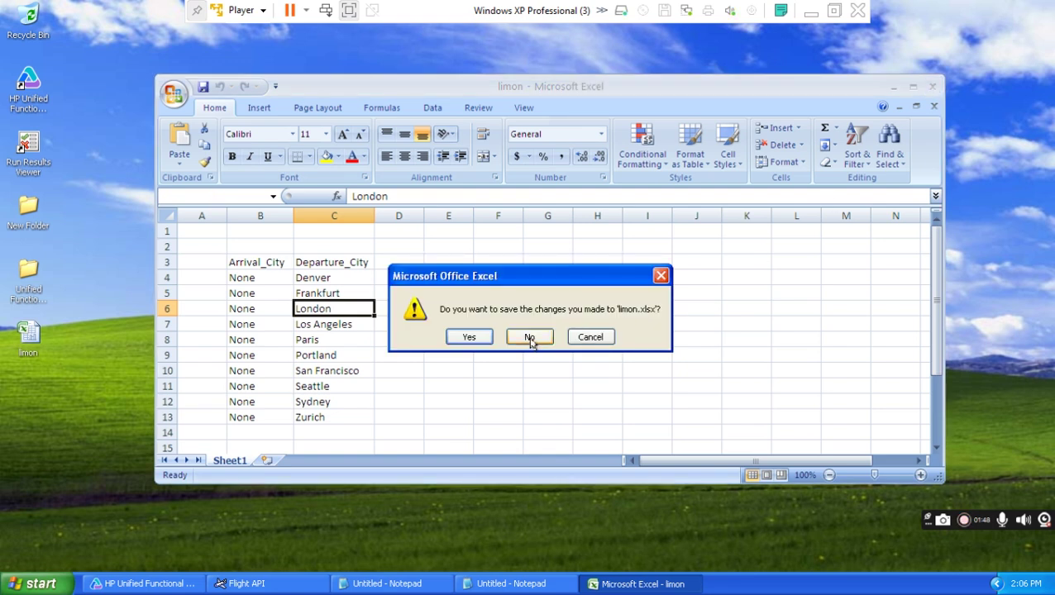
{"action": "left_click", "coordinate": [530, 337]}
{"action": "left_click", "coordinate": [108, 587]}
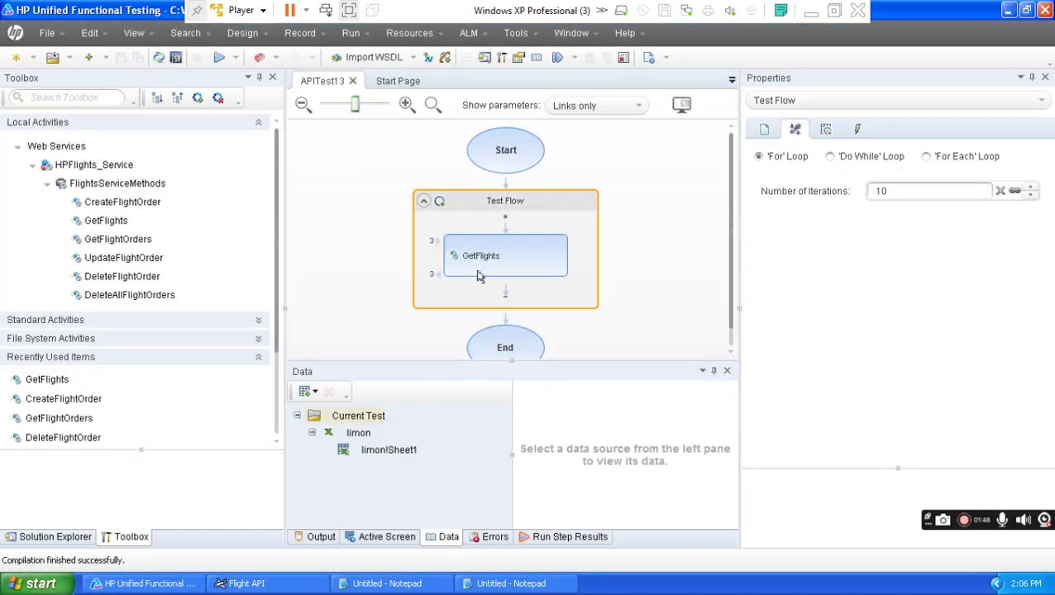
Make item 3, 'Automate a Test script with parameterization.', bold.
{"action": "left_click", "coordinate": [811, 10]}
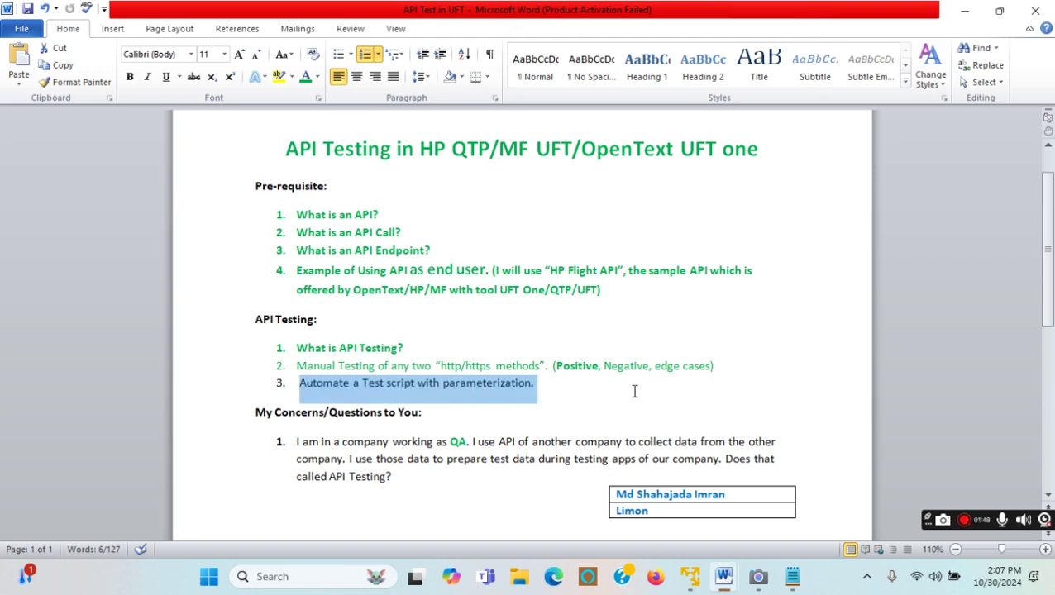
{"action": "left_click_drag", "start_coordinate": [562, 383], "coordinate": [294, 386]}
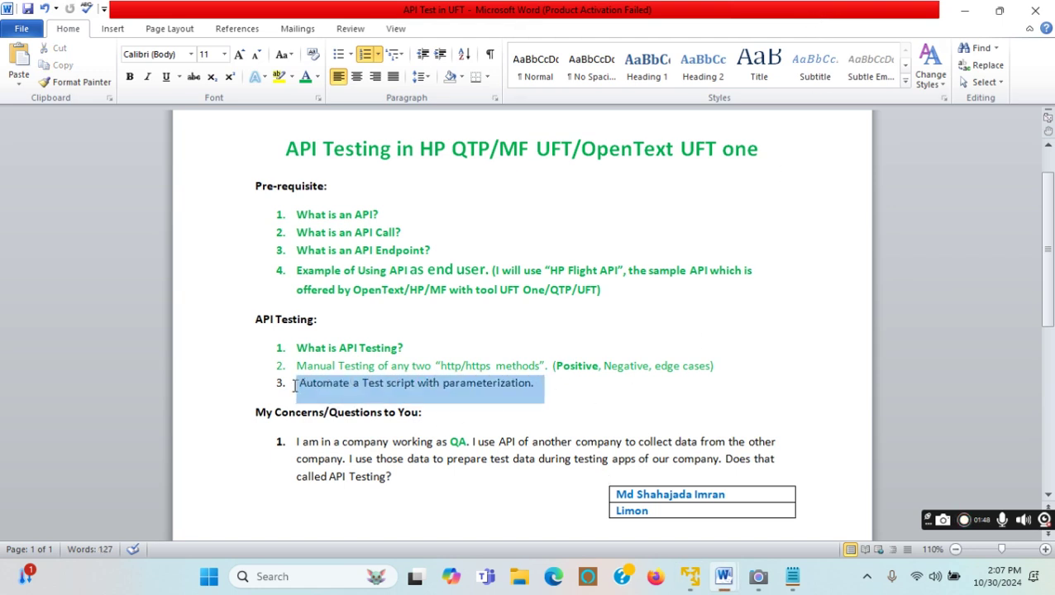
{"action": "left_click", "coordinate": [129, 76]}
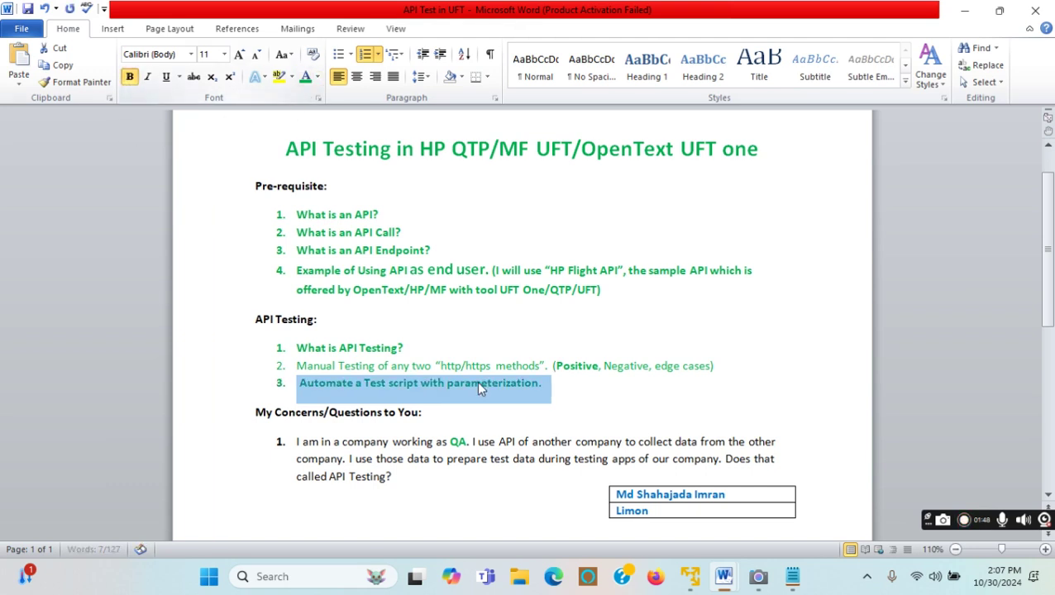
{"action": "left_click", "coordinate": [594, 400]}
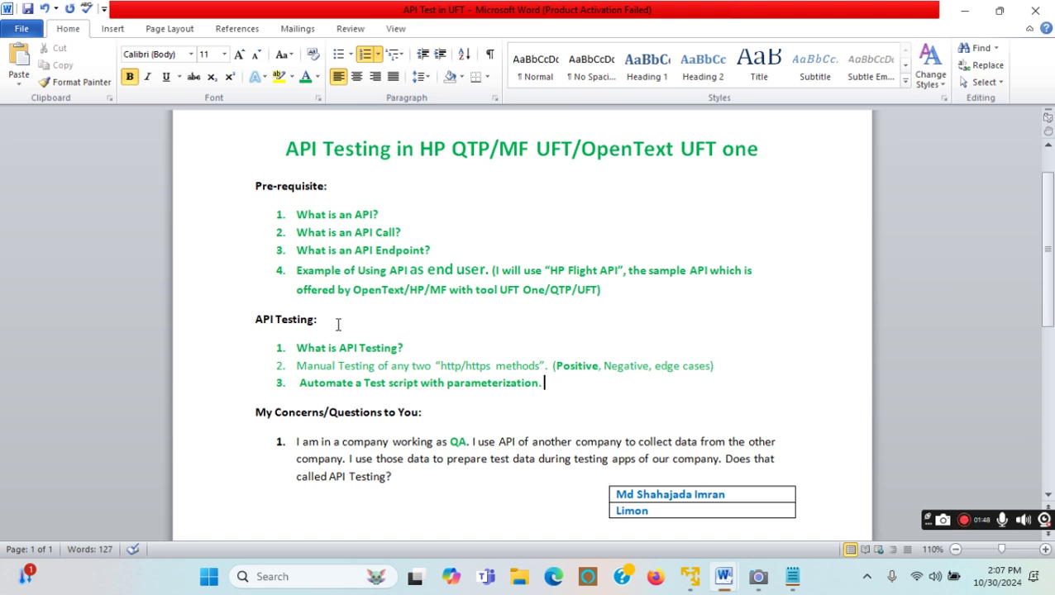
Colour the Pre-requisite and API Testing sections green.
{"action": "left_click_drag", "start_coordinate": [553, 383], "coordinate": [258, 188]}
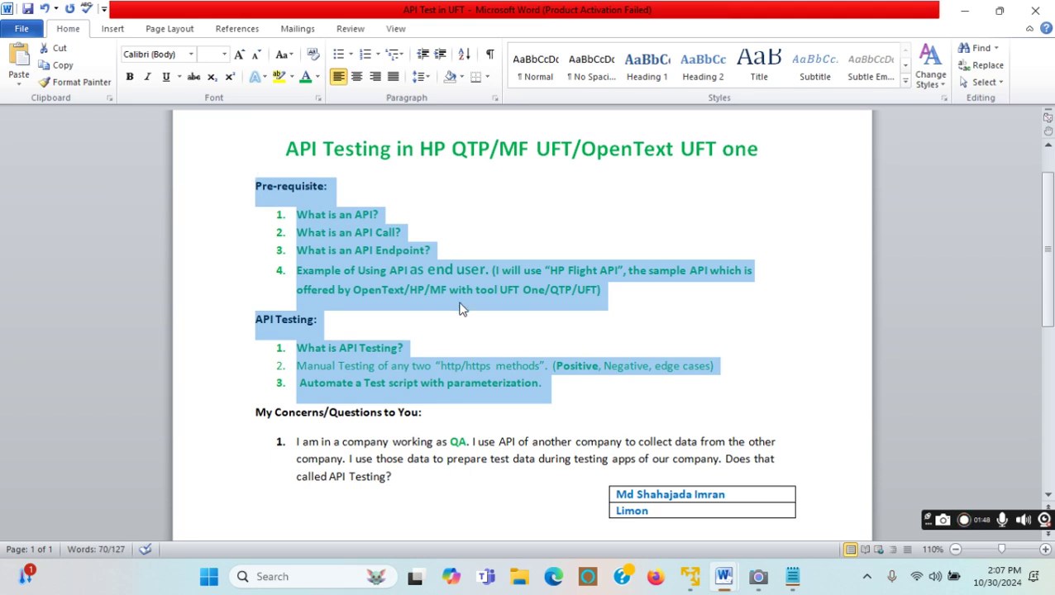
{"action": "left_click", "coordinate": [306, 77]}
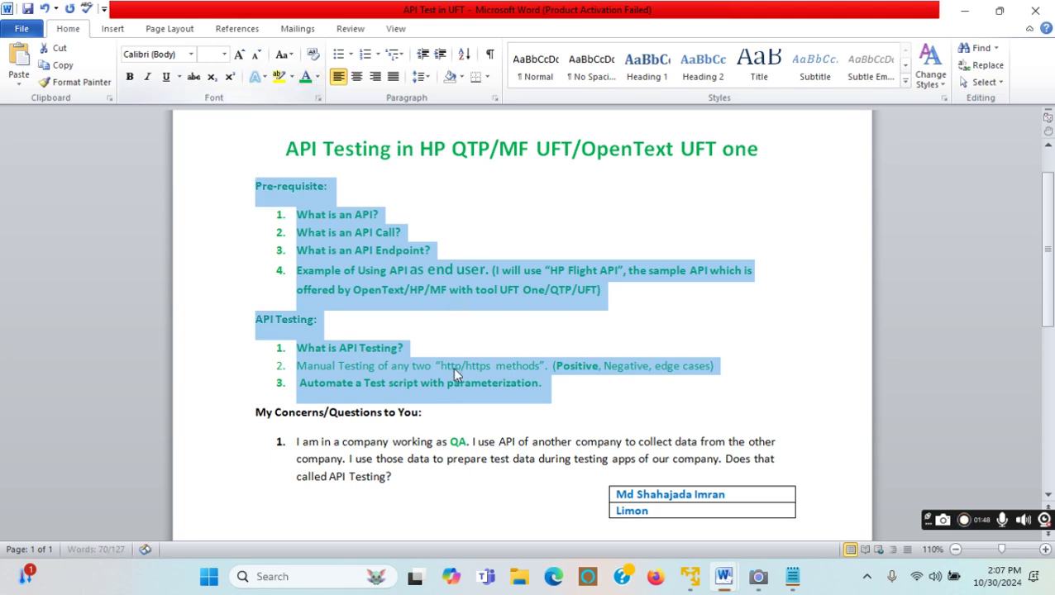
{"action": "left_click", "coordinate": [555, 348]}
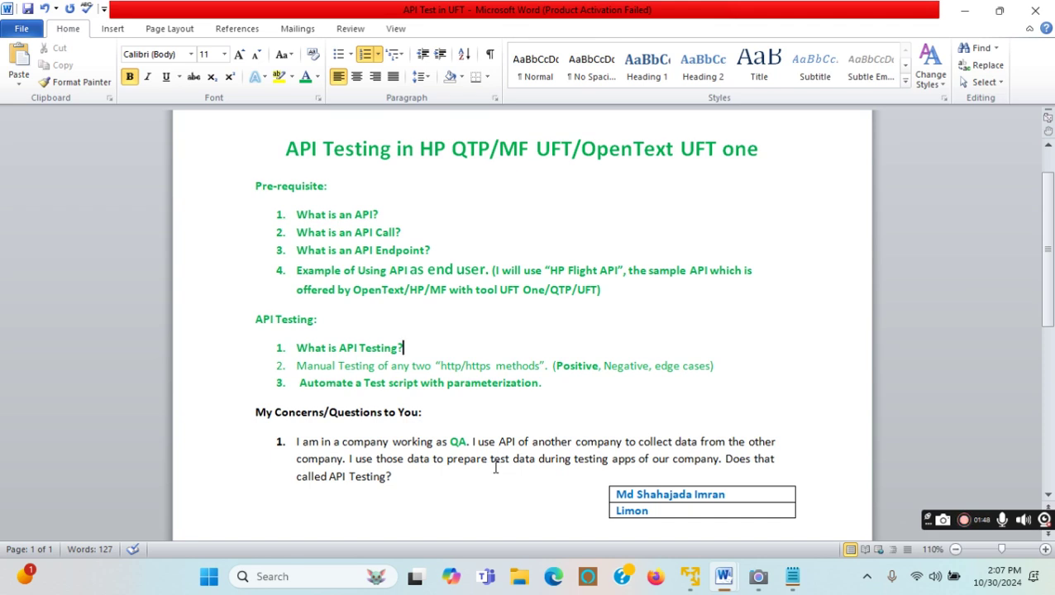
Try out selections of phrases within the My Concerns question text.
{"action": "left_click_drag", "start_coordinate": [296, 442], "coordinate": [365, 442]}
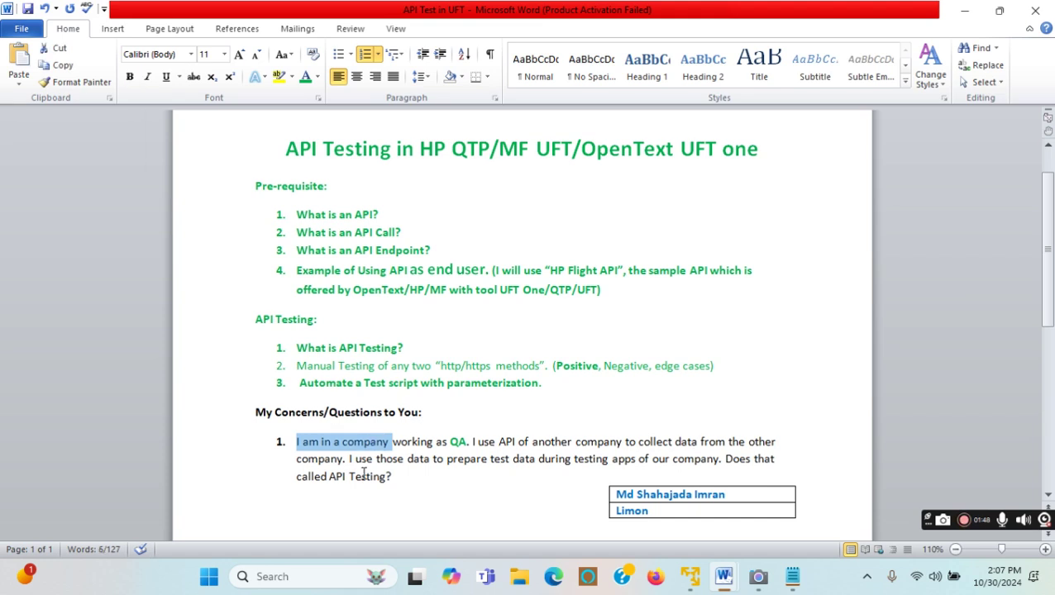
{"action": "left_click", "coordinate": [412, 473]}
{"action": "left_click_drag", "start_coordinate": [389, 442], "coordinate": [295, 444]}
{"action": "left_click", "coordinate": [405, 441]}
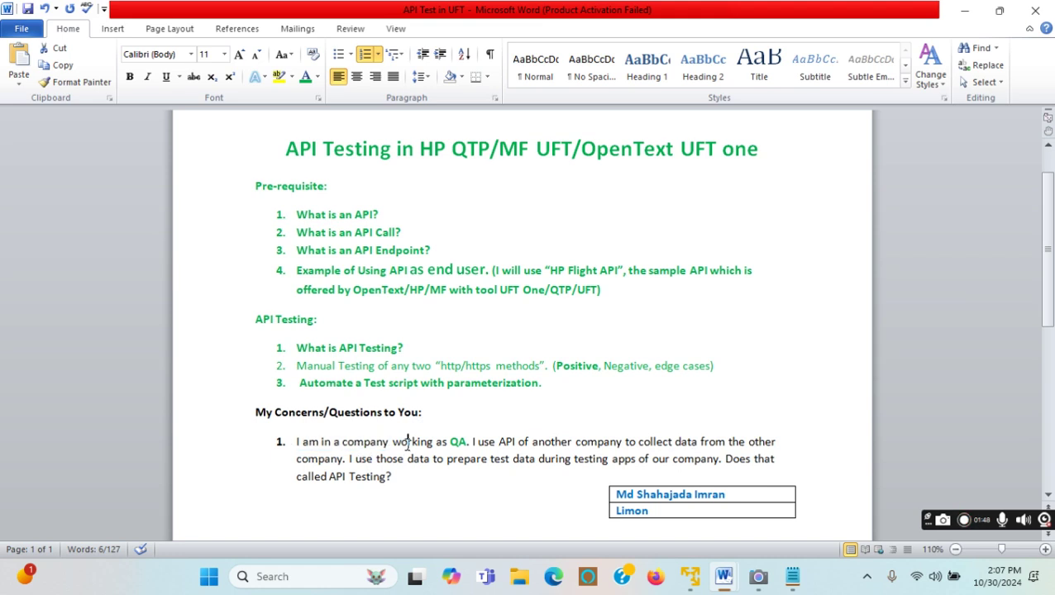
{"action": "left_click_drag", "start_coordinate": [472, 442], "coordinate": [361, 460]}
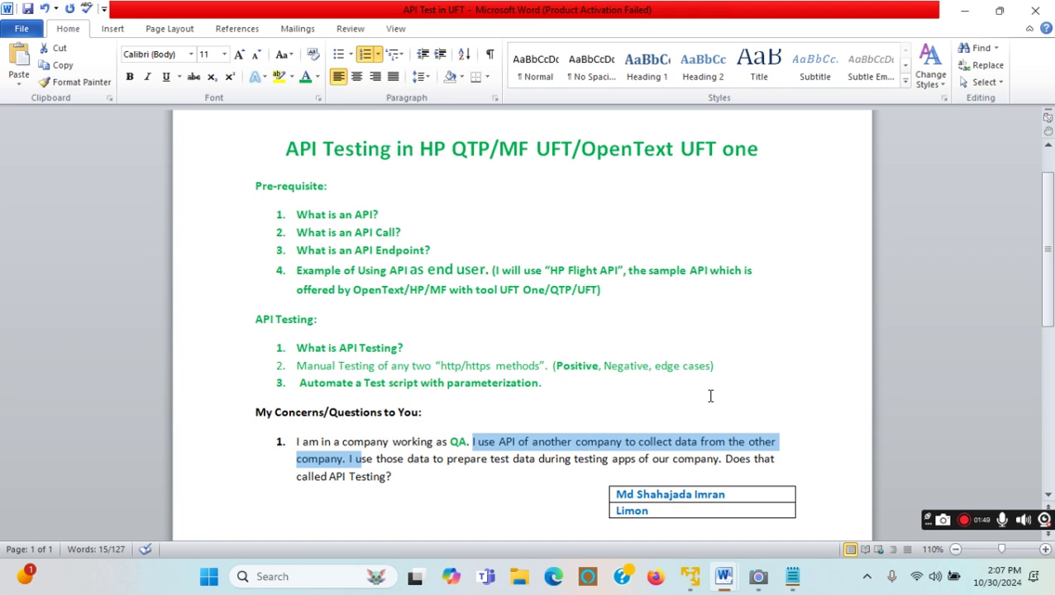
{"action": "left_click", "coordinate": [336, 457]}
{"action": "left_click_drag", "start_coordinate": [349, 459], "coordinate": [704, 457]}
{"action": "left_click", "coordinate": [741, 472]}
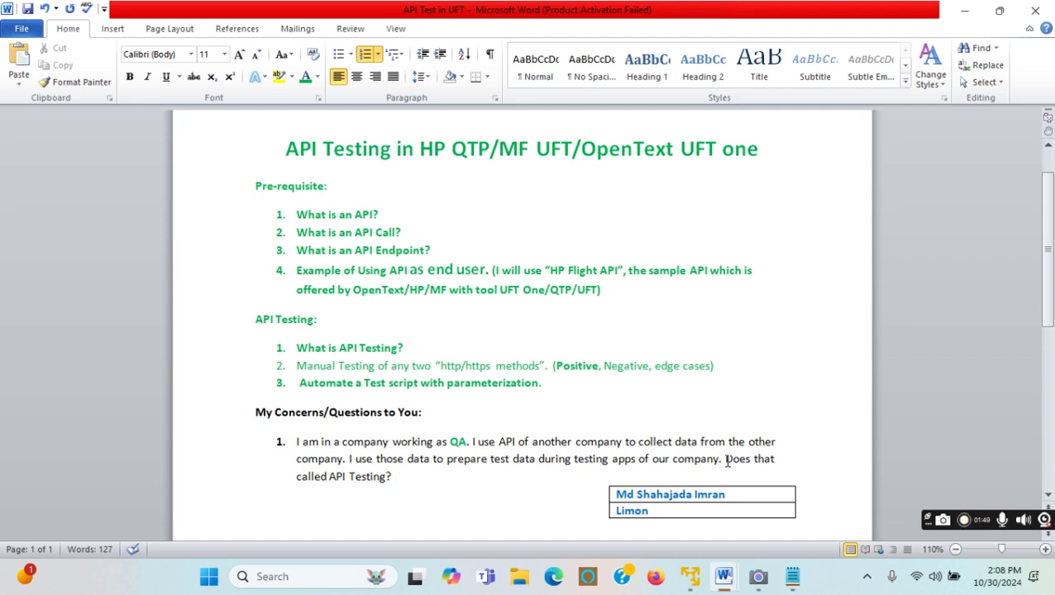
{"action": "left_click_drag", "start_coordinate": [400, 477], "coordinate": [296, 477]}
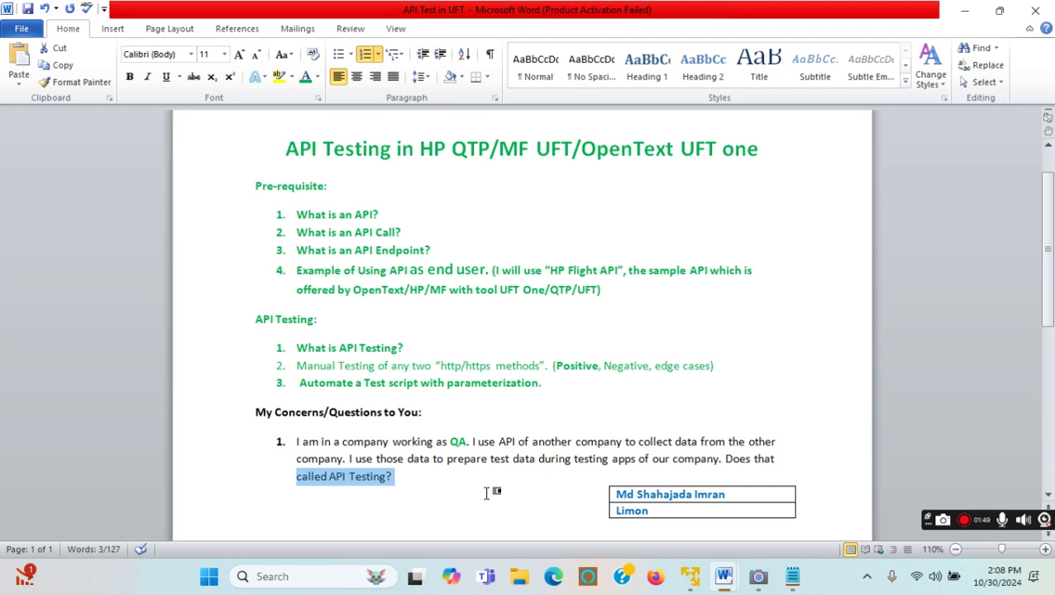
Colour the My Concerns/Questions heading and question green, then save the document.
{"action": "left_click_drag", "start_coordinate": [400, 483], "coordinate": [262, 421]}
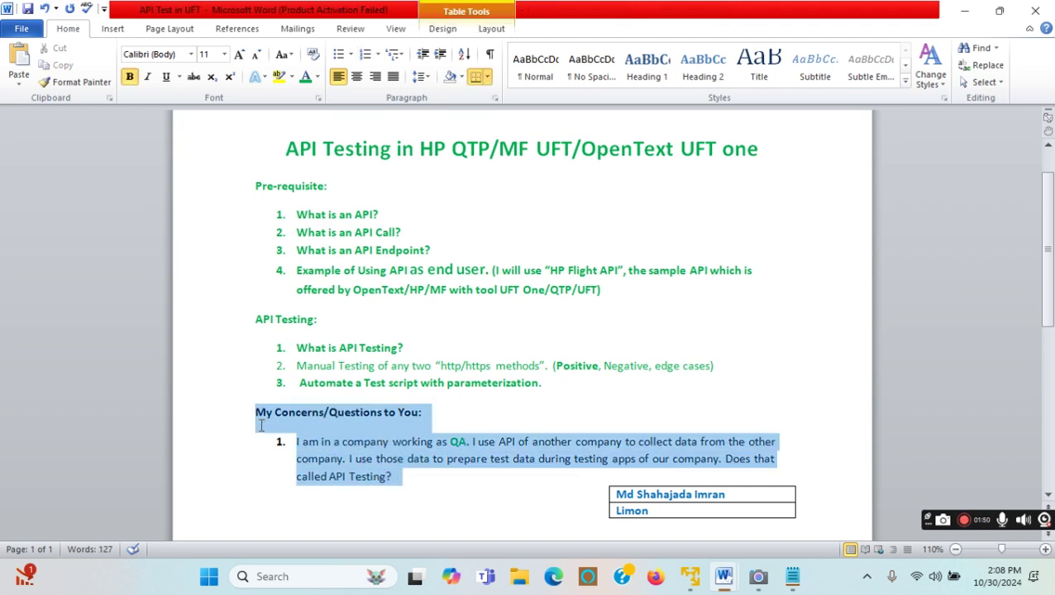
{"action": "left_click", "coordinate": [305, 79]}
{"action": "left_click", "coordinate": [527, 381]}
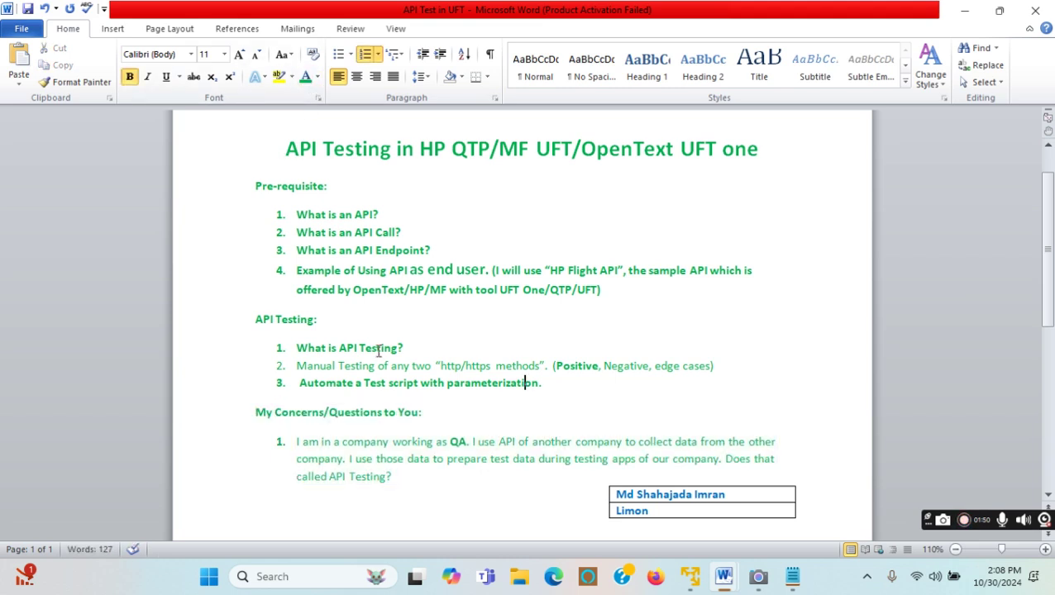
{"action": "left_click", "coordinate": [27, 9]}
Minimize both Word documents, then open and minimize the Camera app.
{"action": "left_click", "coordinate": [961, 14]}
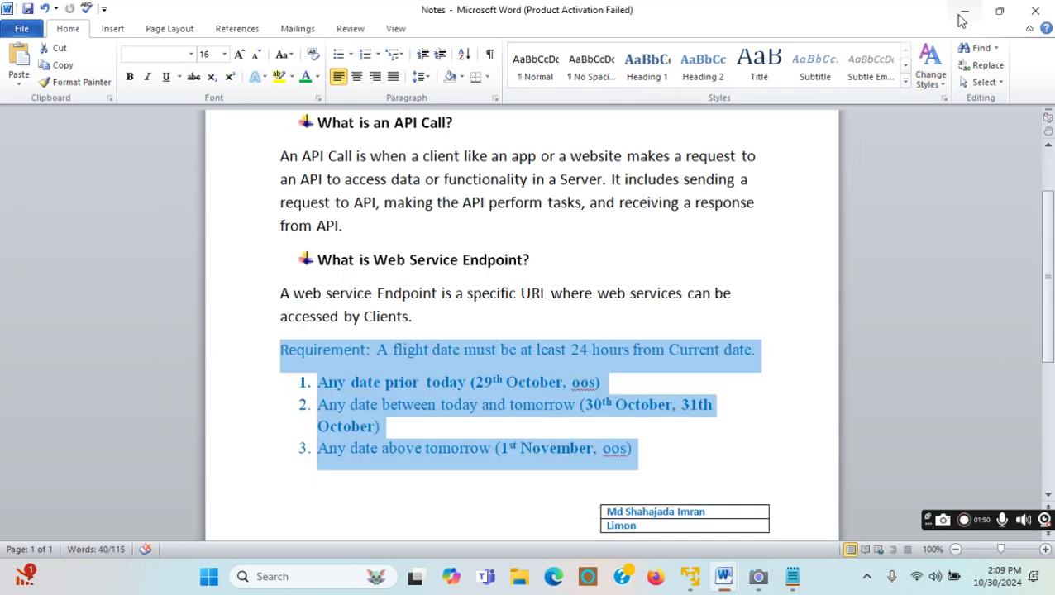
{"action": "left_click", "coordinate": [964, 15]}
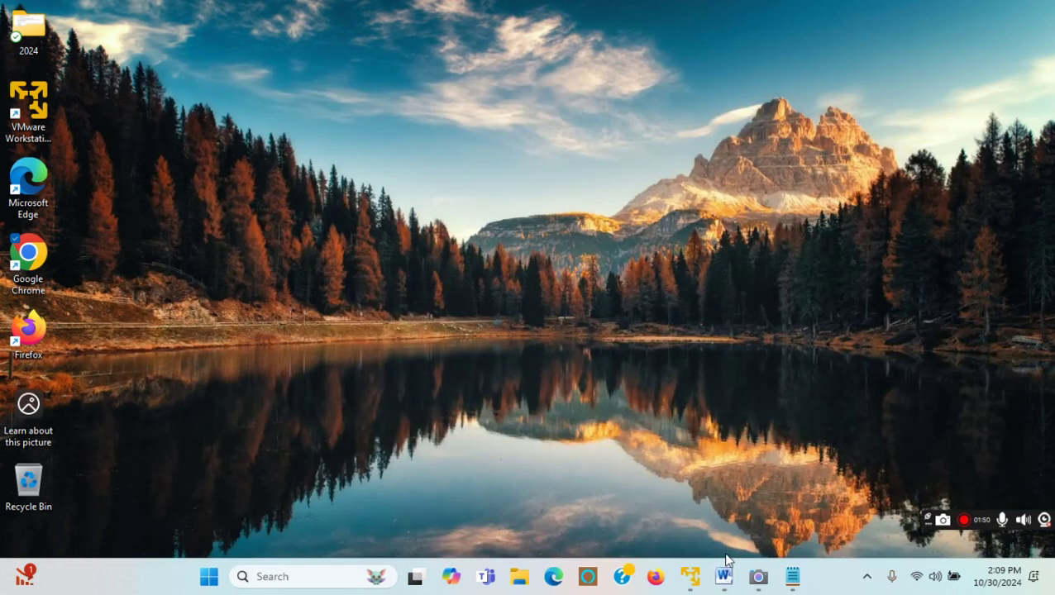
{"action": "left_click", "coordinate": [758, 581]}
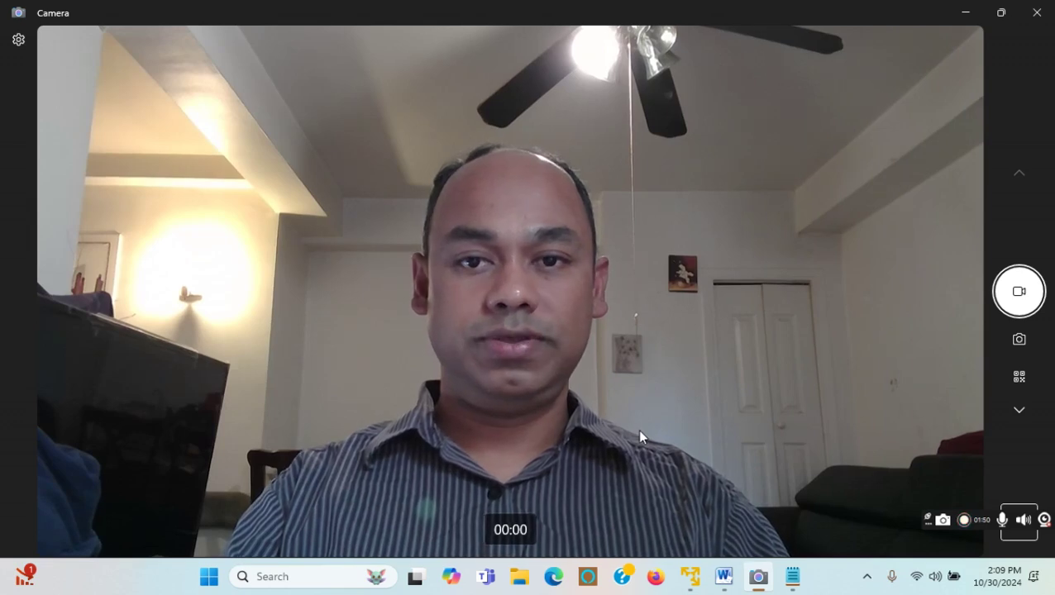
{"action": "left_click", "coordinate": [965, 13]}
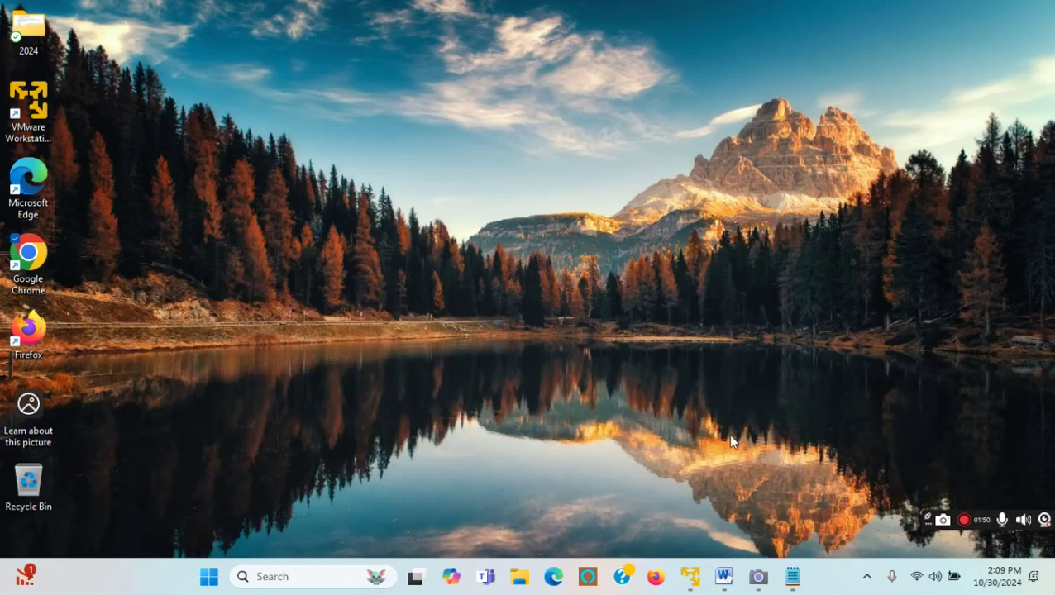
Close the Camera app and the Notepad tool list, bringing back the Notes document.
{"action": "mouse_move", "coordinate": [726, 589]}
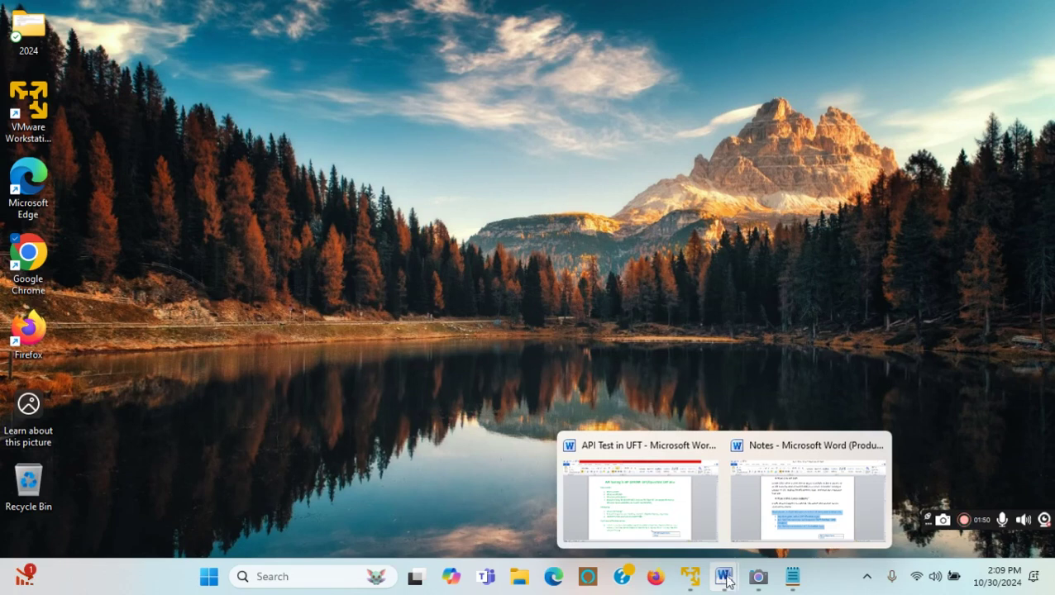
{"action": "right_click", "coordinate": [762, 582]}
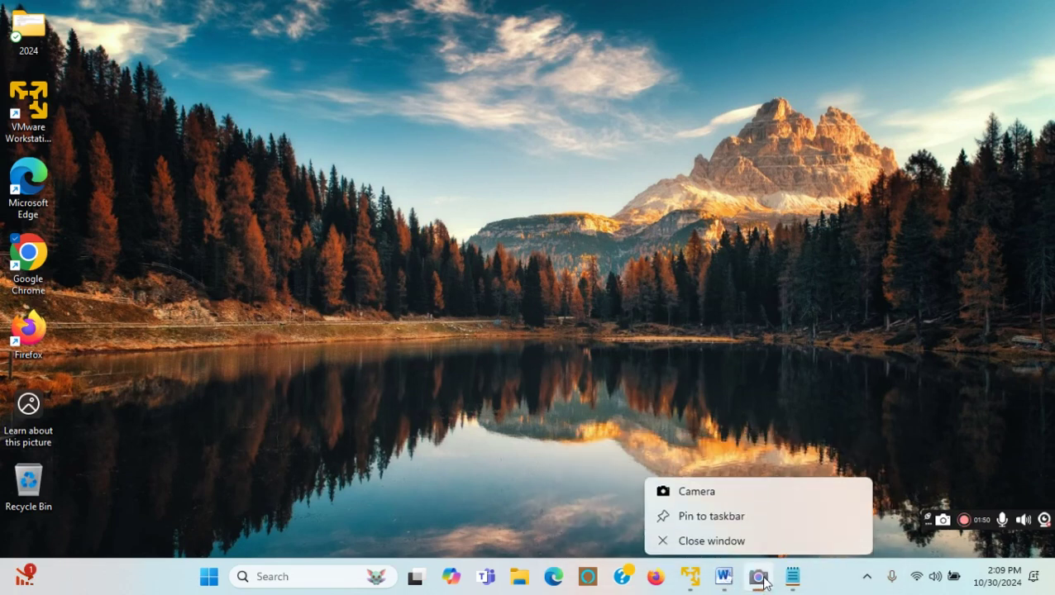
{"action": "left_click", "coordinate": [744, 543]}
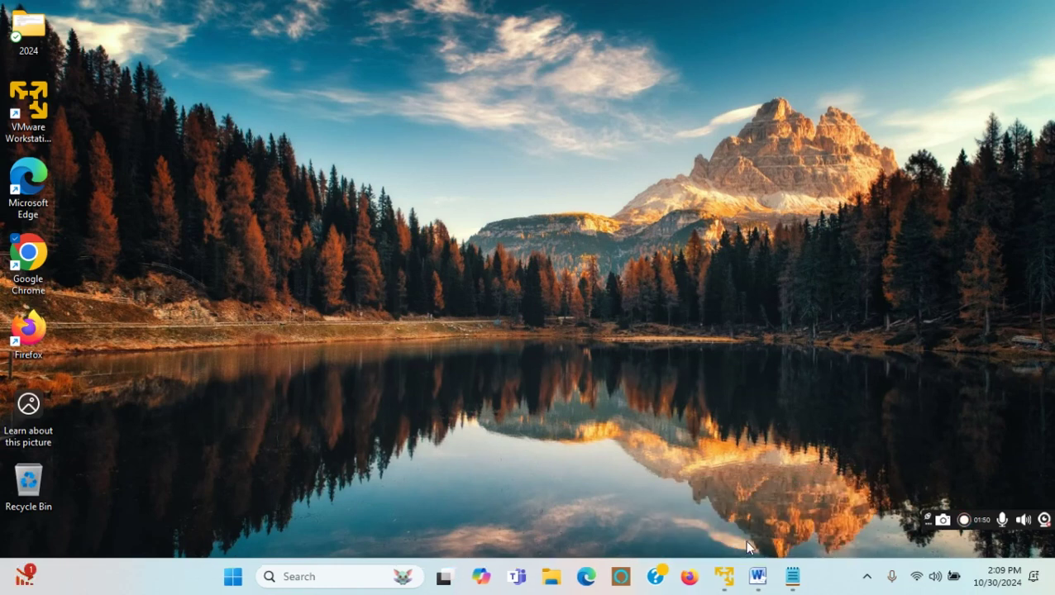
{"action": "left_click", "coordinate": [792, 576]}
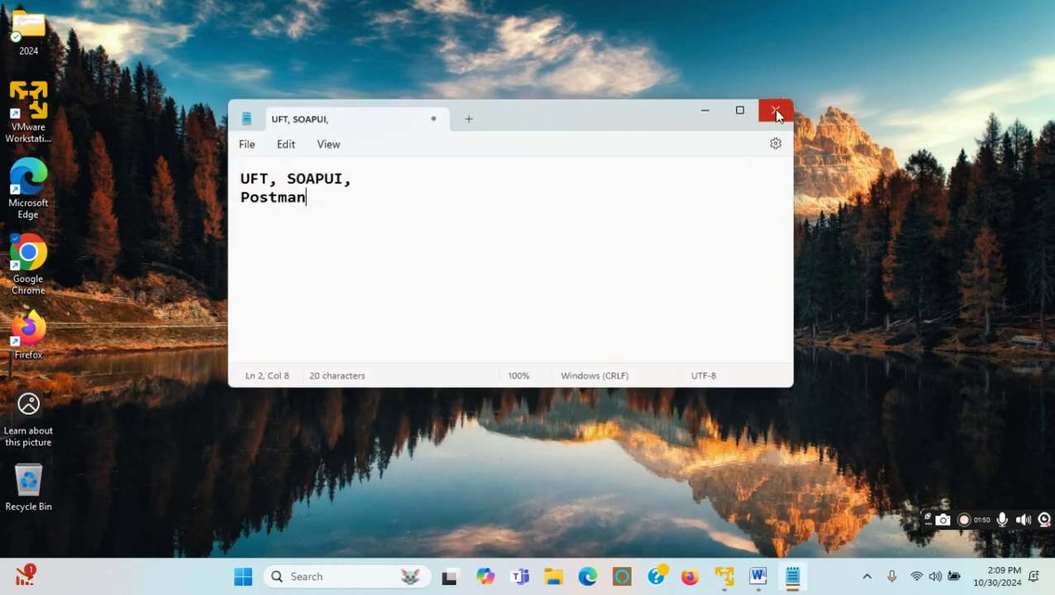
{"action": "left_click", "coordinate": [776, 112]}
{"action": "mouse_move", "coordinate": [785, 576]}
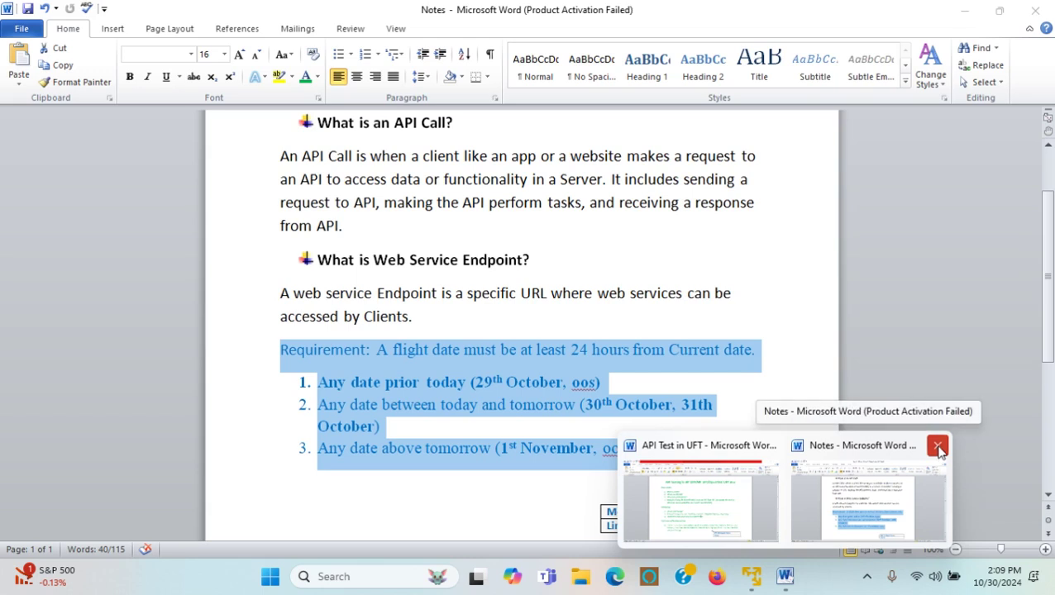
{"action": "left_click", "coordinate": [935, 453]}
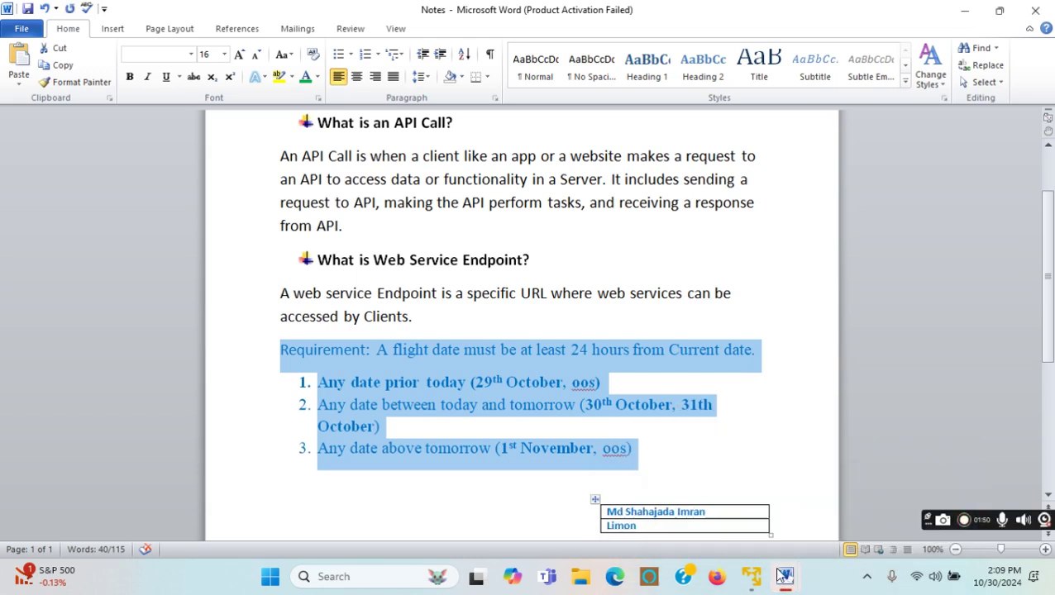
{"action": "mouse_move", "coordinate": [784, 578]}
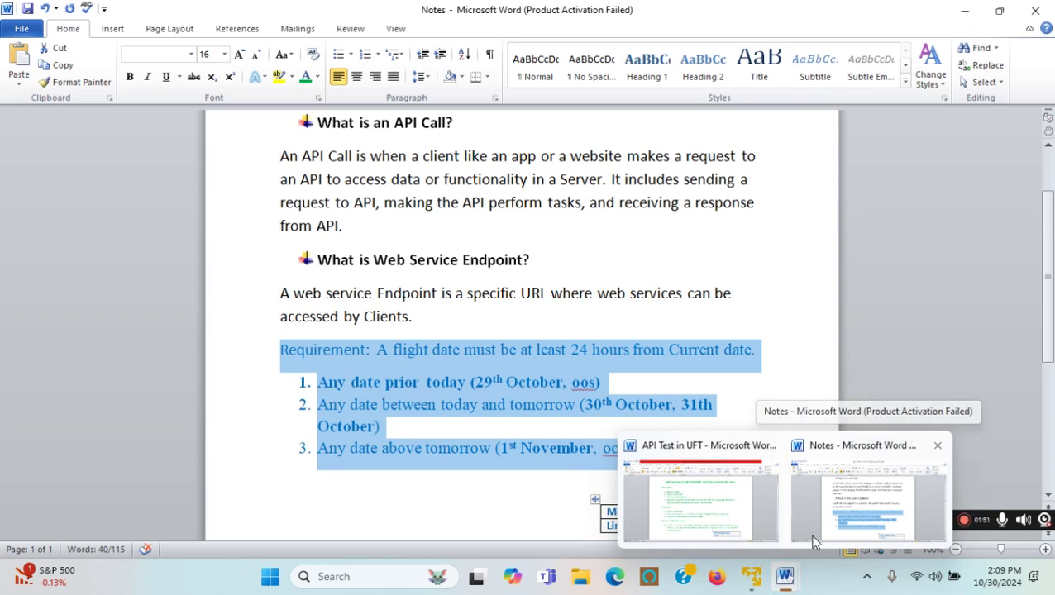
Close UFT inside the XP virtual machine and choose Player > Power > Power Off.
{"action": "left_click", "coordinate": [751, 576]}
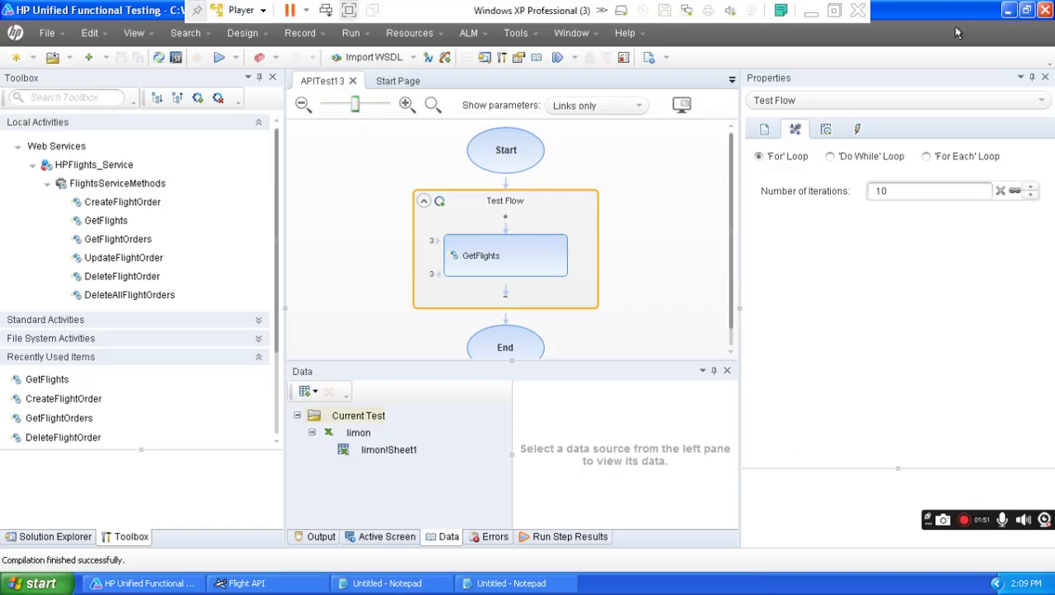
{"action": "left_click", "coordinate": [1044, 10]}
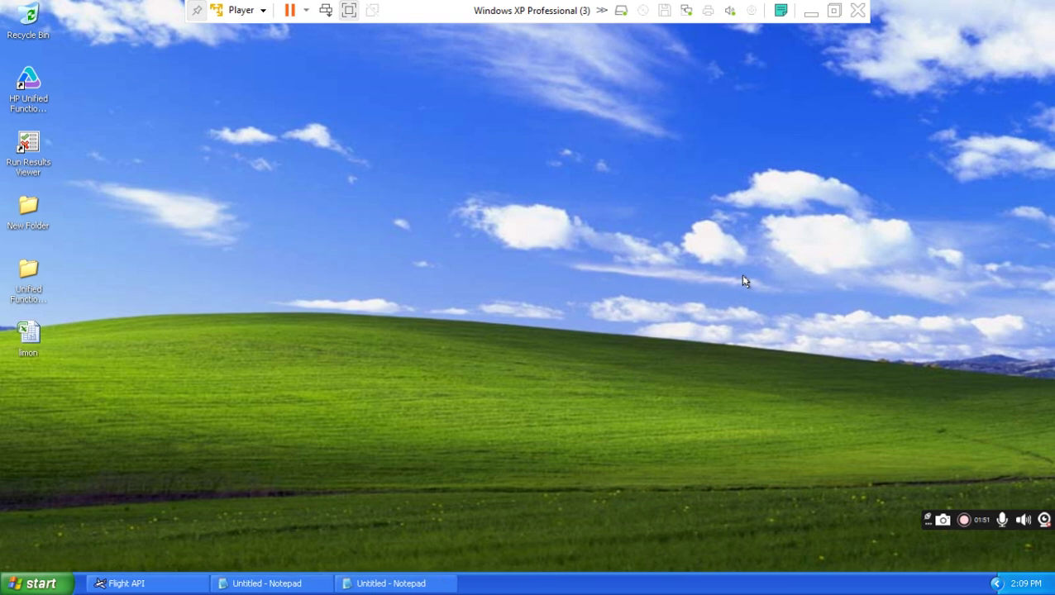
{"action": "left_click", "coordinate": [263, 13]}
{"action": "mouse_move", "coordinate": [295, 64]}
{"action": "left_click", "coordinate": [500, 71]}
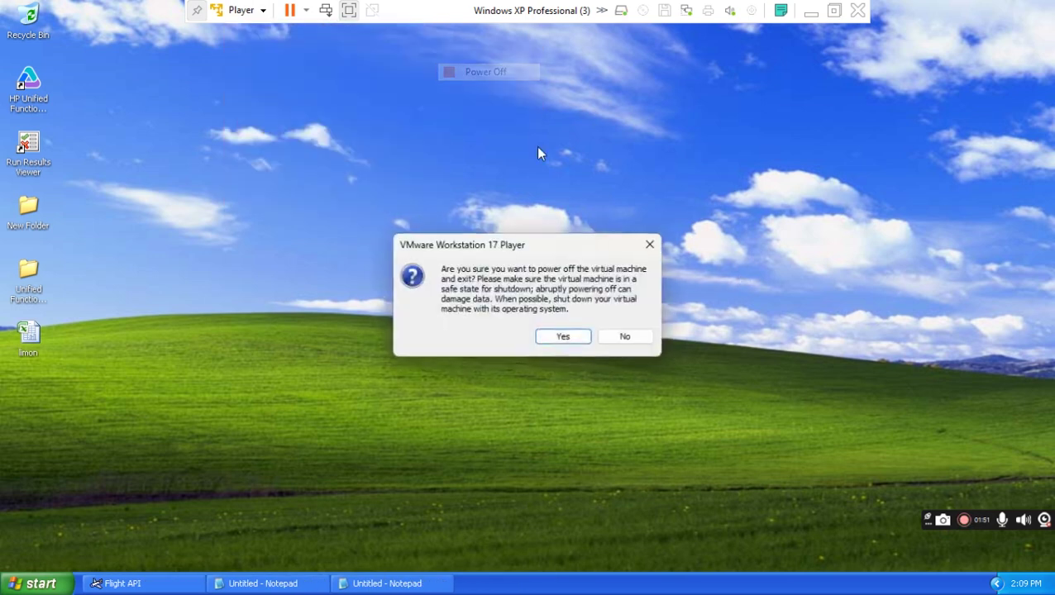